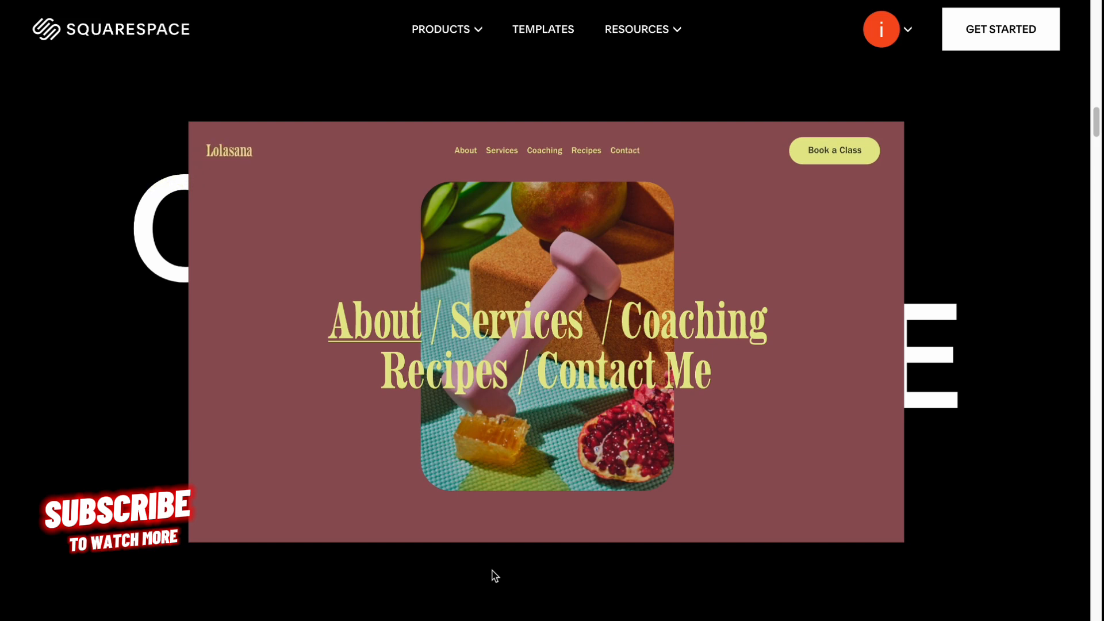
Step: Examine the Squarespace homepage's opening banner and the "Grow your business online" overview
scroll(492, 569, up, 5)
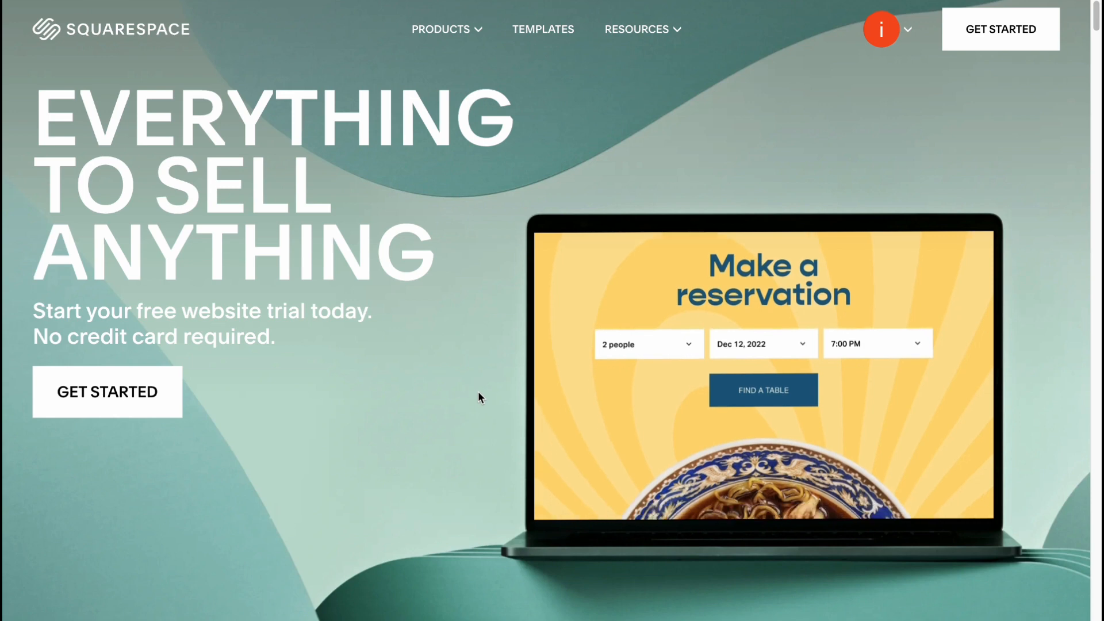
scroll(478, 392, down, 2)
scroll(478, 394, down, 12)
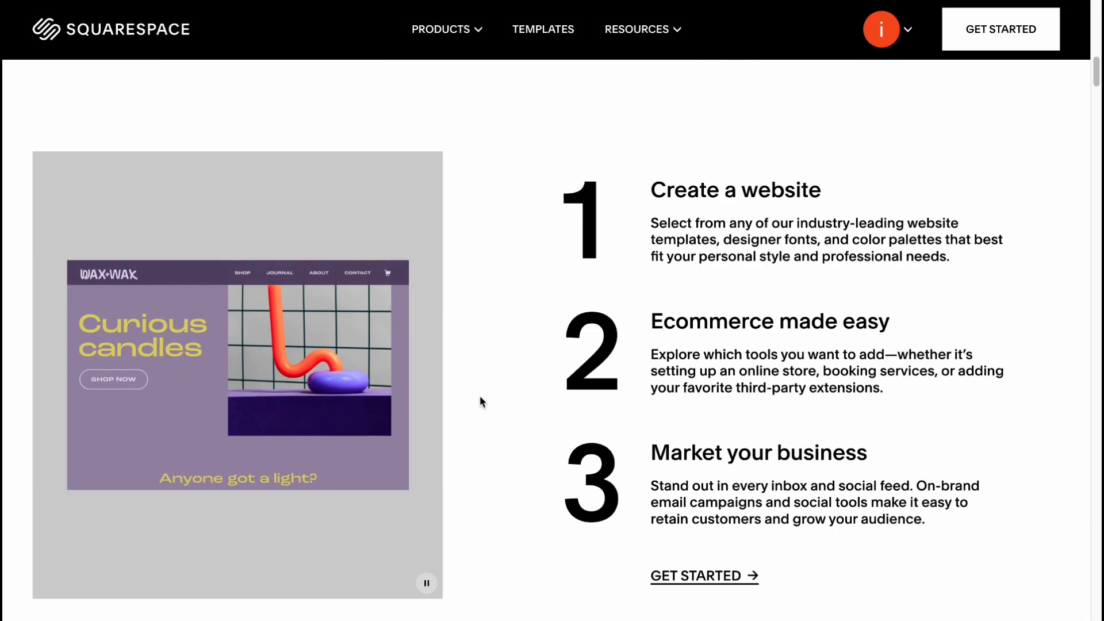
scroll(471, 392, up, 14)
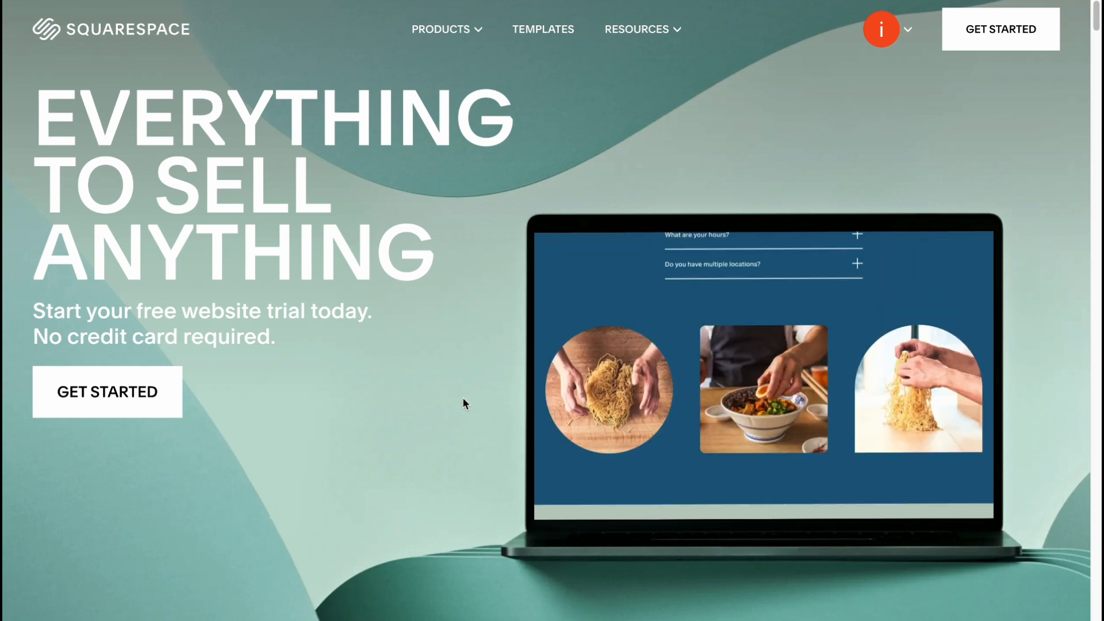
scroll(459, 396, down, 5)
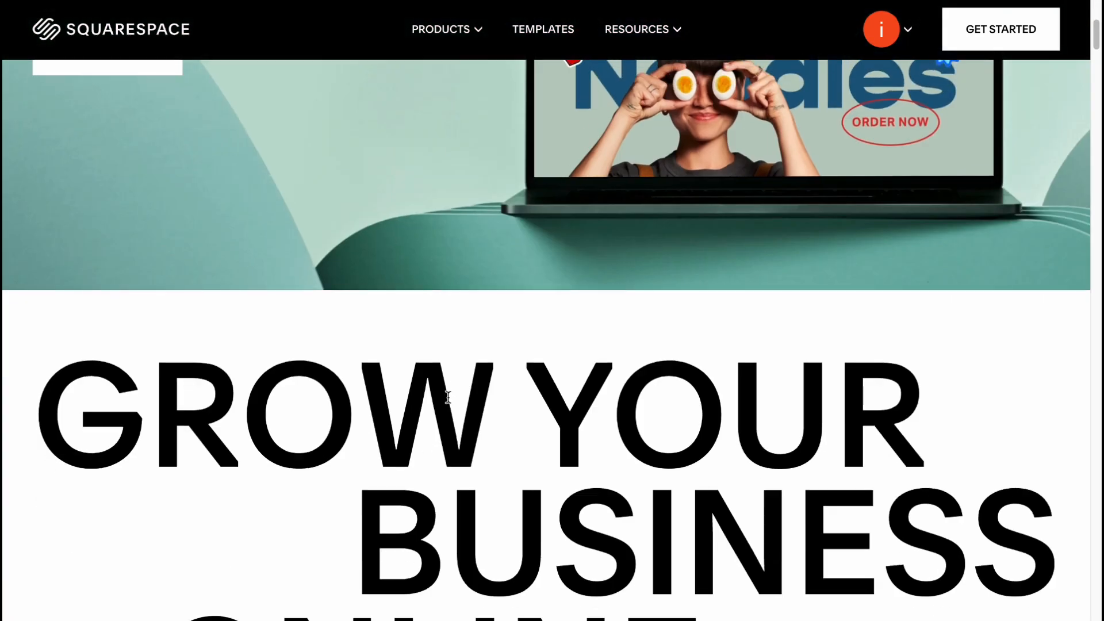
scroll(450, 397, down, 5)
scroll(448, 398, down, 2)
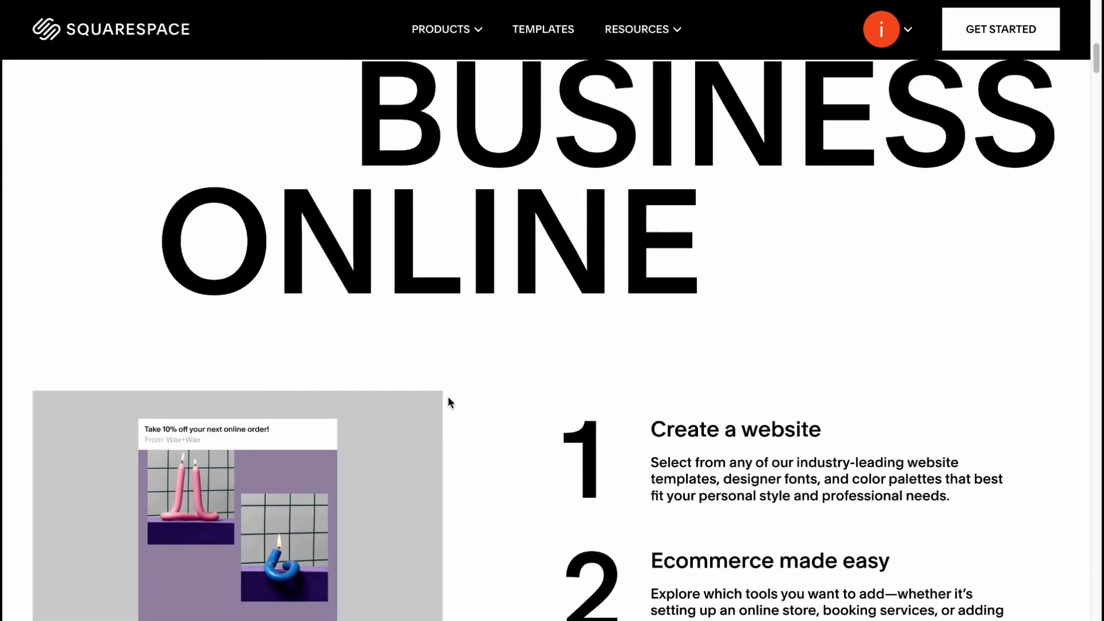
scroll(446, 401, down, 4)
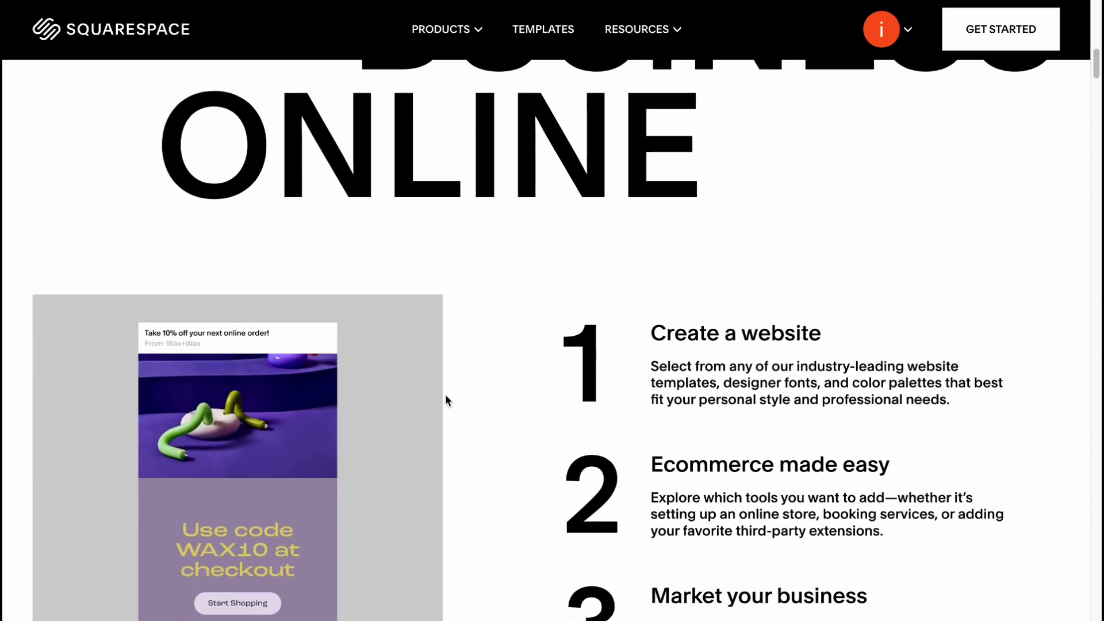
scroll(448, 401, up, 4)
scroll(448, 401, down, 2)
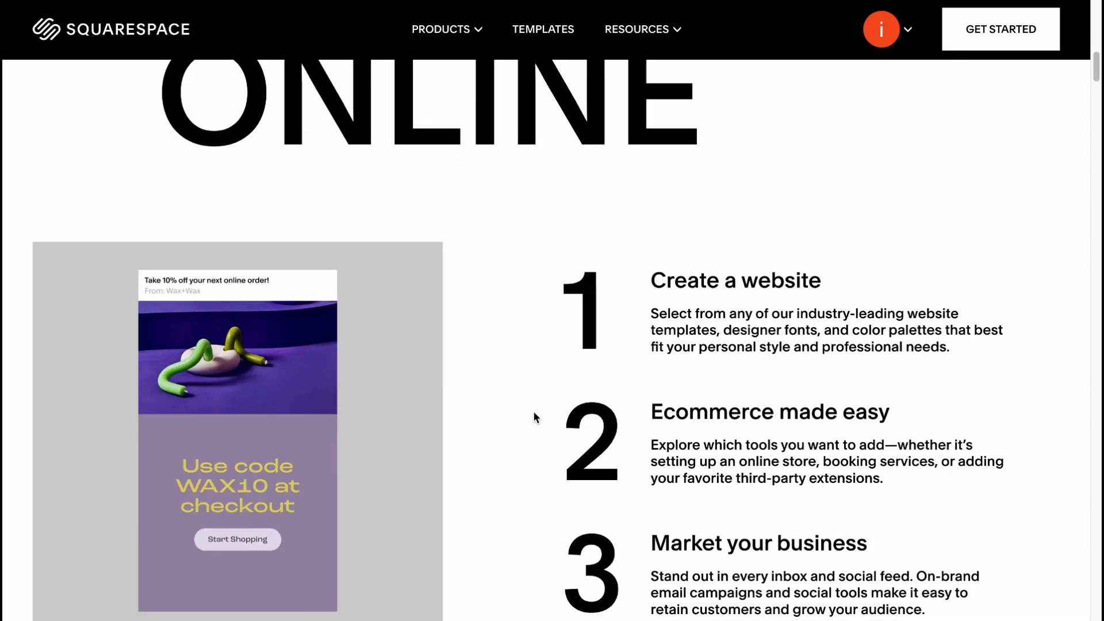
Step: Highlight the overview headings "Create a website", "Ecommerce made easy" and "Market your business" one after another
drag(650, 281, 853, 276)
scroll(765, 348, down, 2)
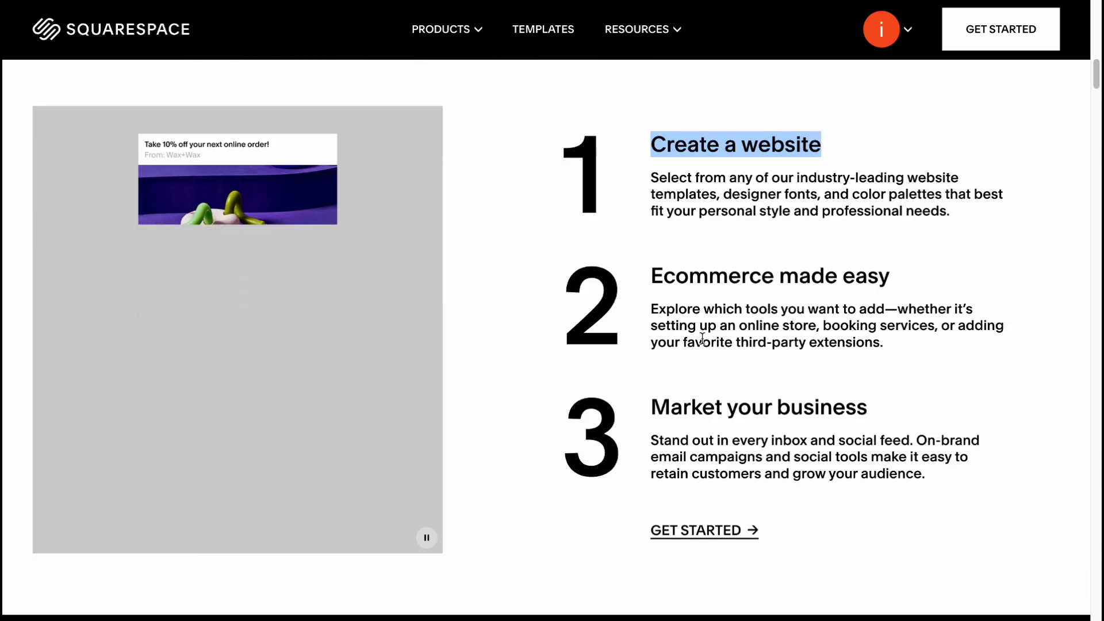
drag(650, 277, 925, 282)
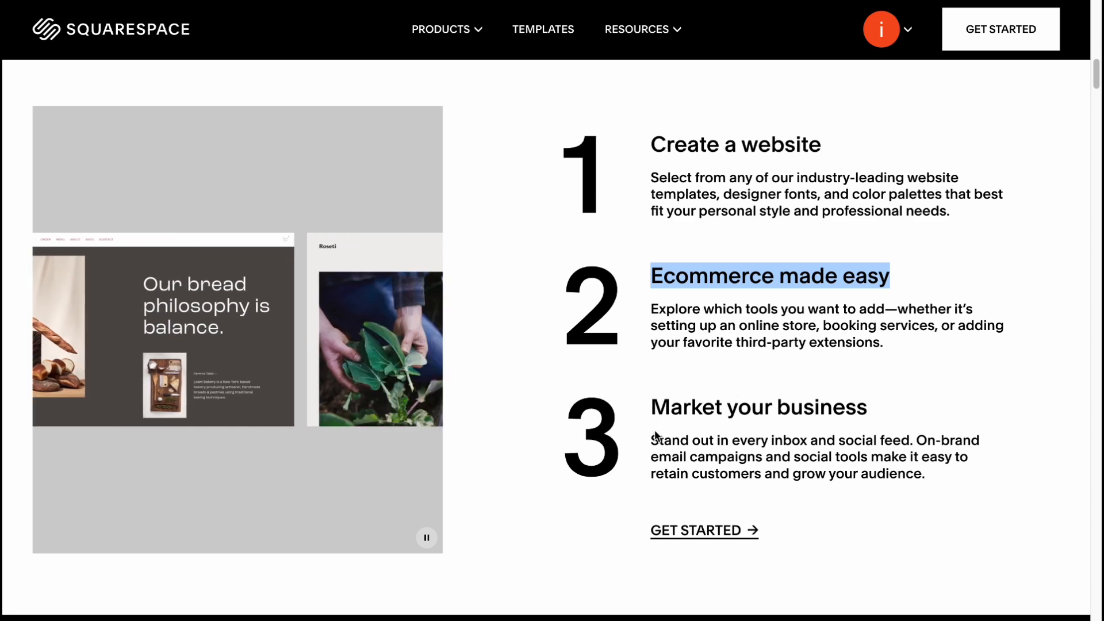
drag(647, 408, 867, 409)
Step: Examine the homepage's "Create a website" section, including the website templates by purpose and the "Made with Squarespace" examples
scroll(529, 392, down, 10)
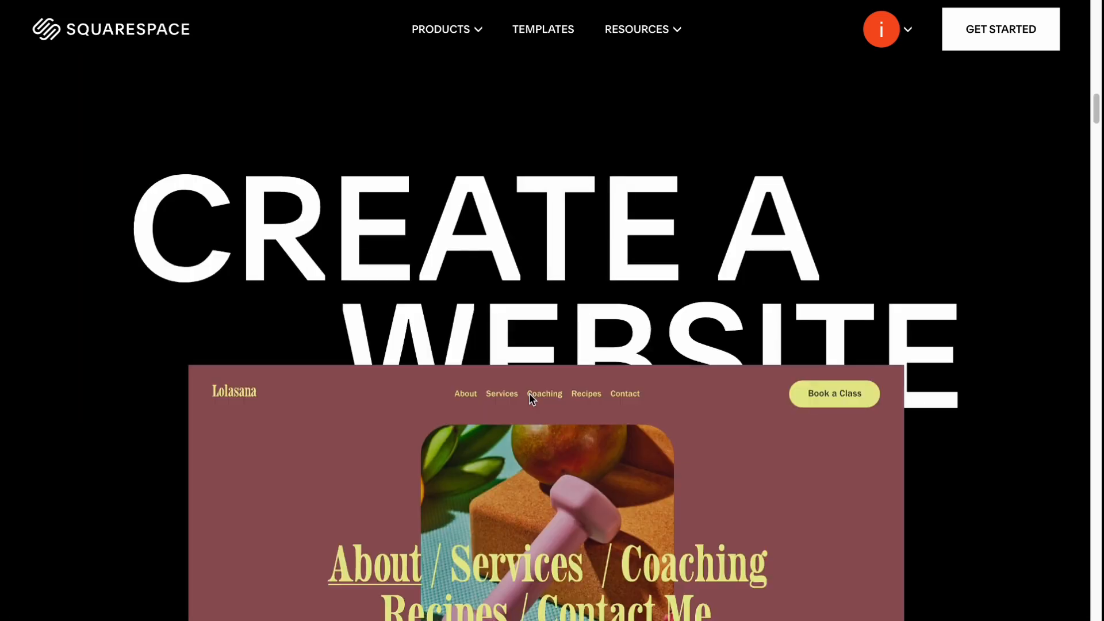
scroll(553, 417, down, 10)
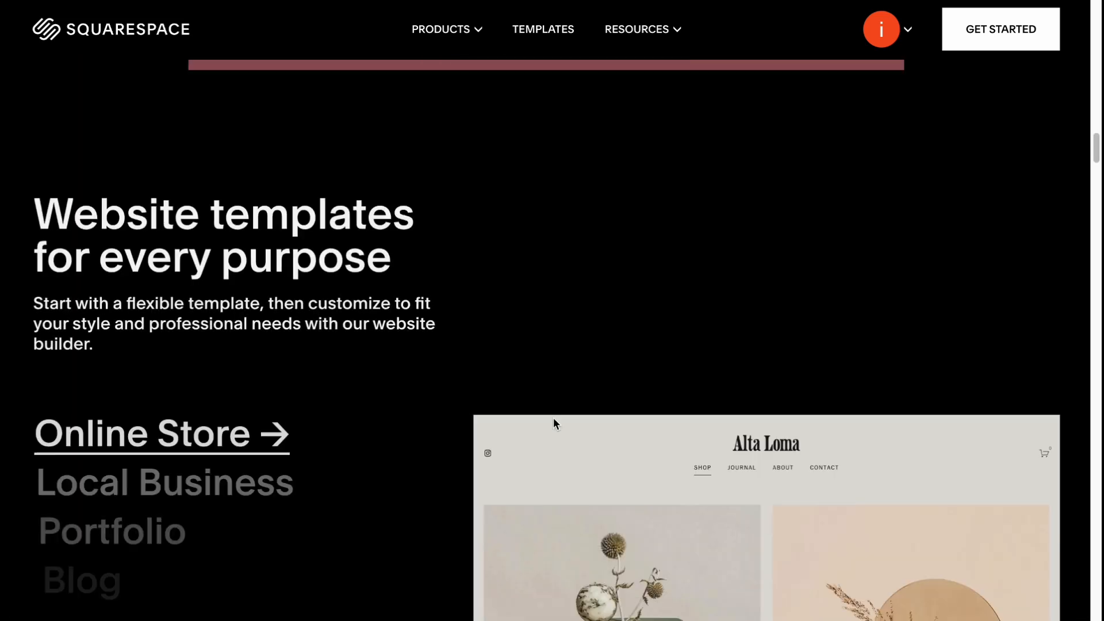
scroll(536, 416, down, 2)
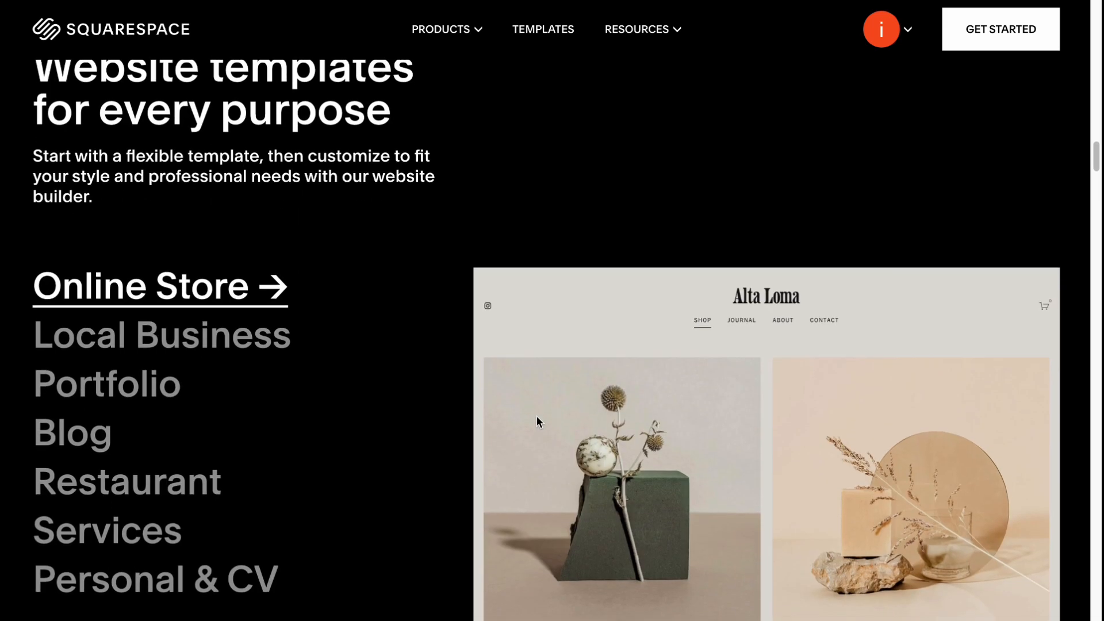
scroll(542, 410, up, 6)
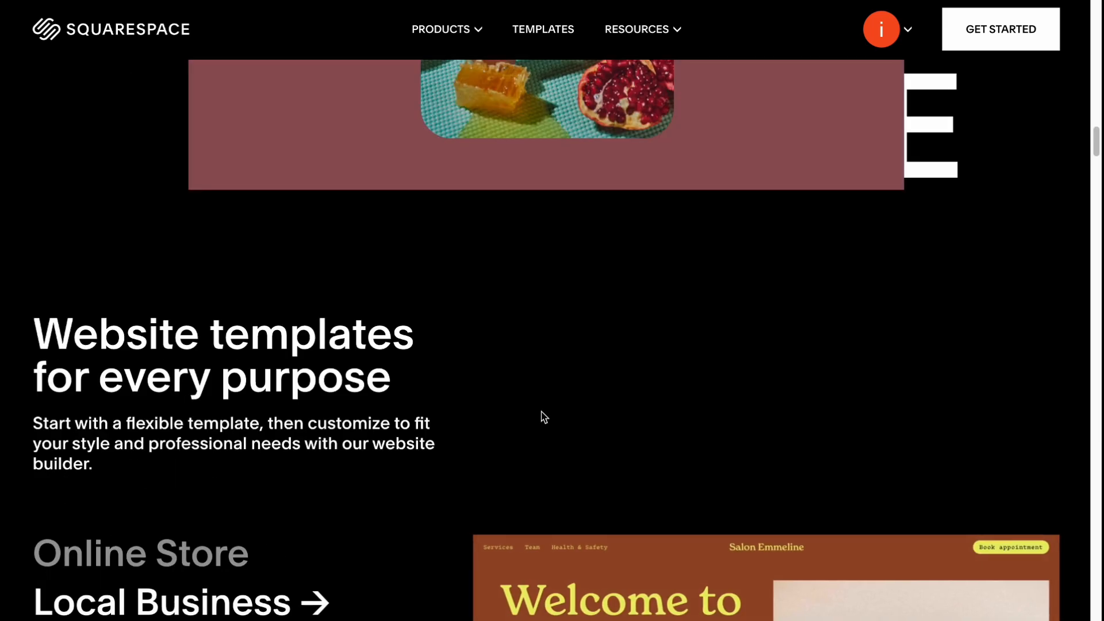
scroll(541, 412, down, 10)
scroll(540, 413, down, 12)
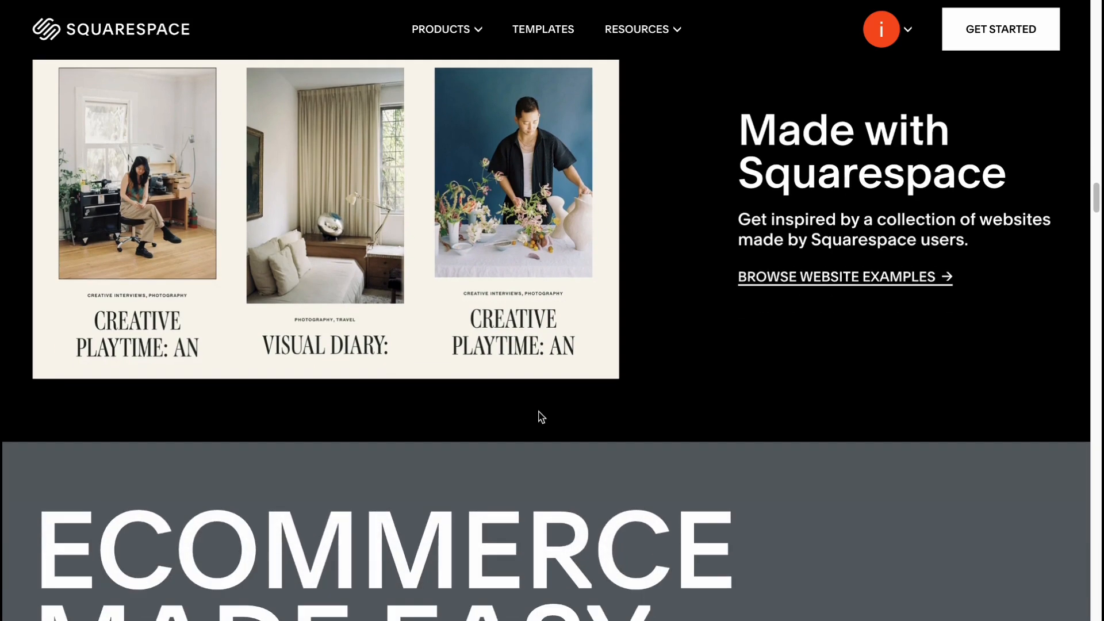
Step: Examine the homepage's ecommerce, marketing, modern solutions and support sections, and return to the opening banner
scroll(539, 416, down, 10)
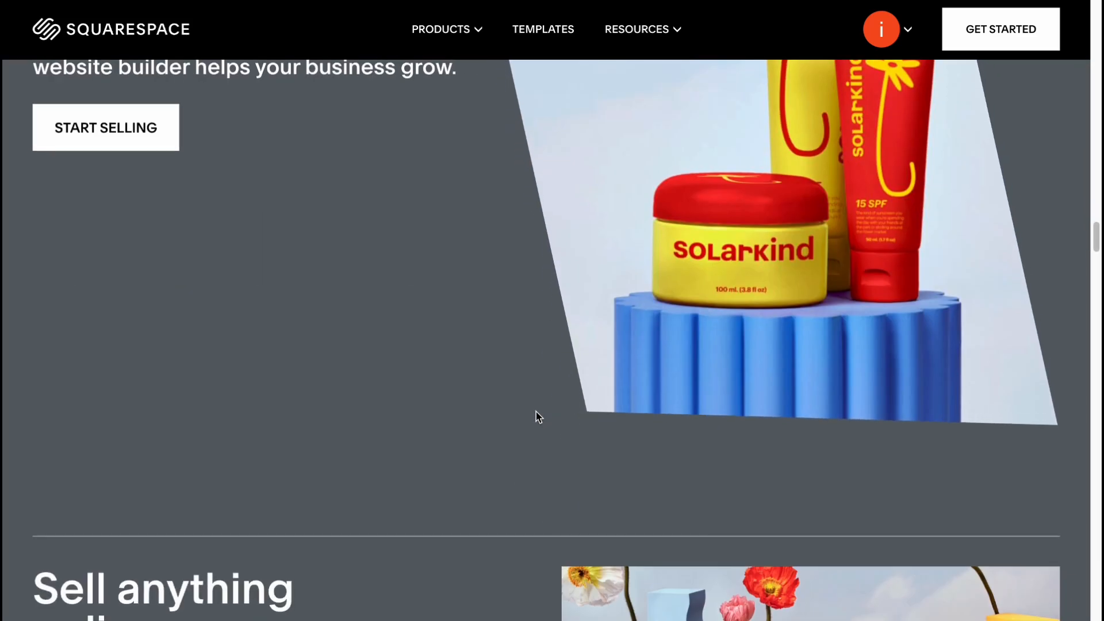
scroll(539, 417, down, 7)
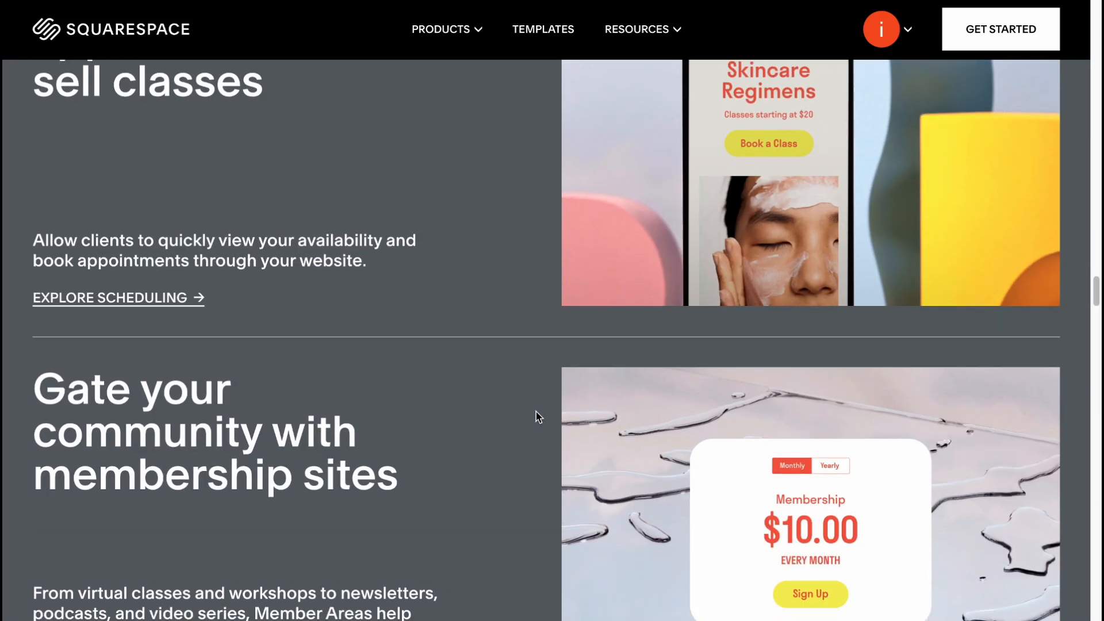
scroll(537, 408, down, 9)
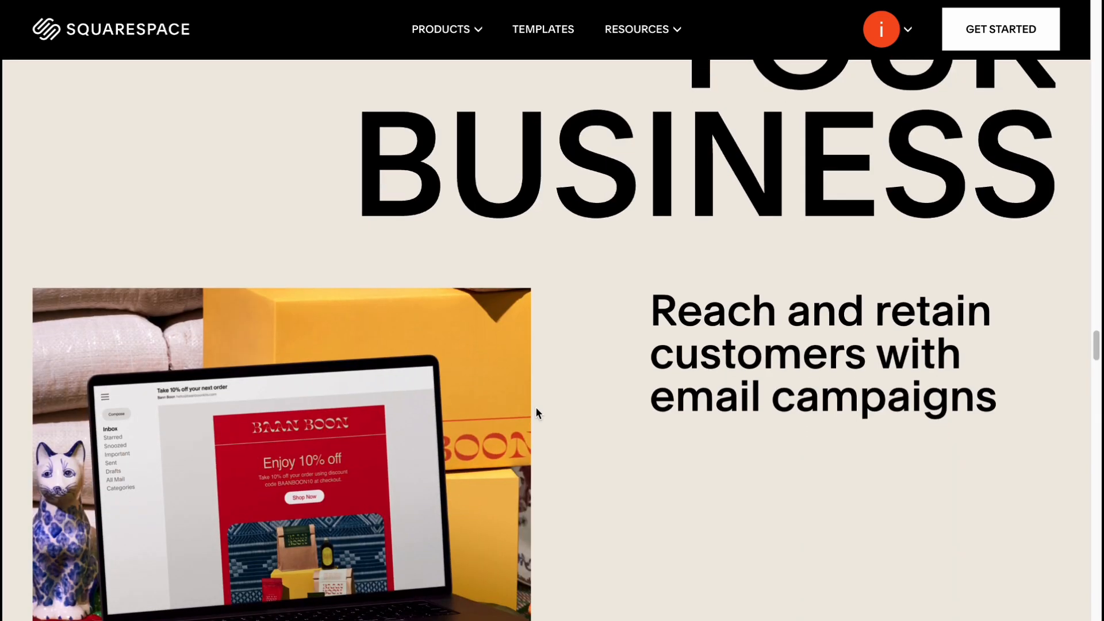
scroll(536, 410, down, 5)
scroll(536, 410, down, 3)
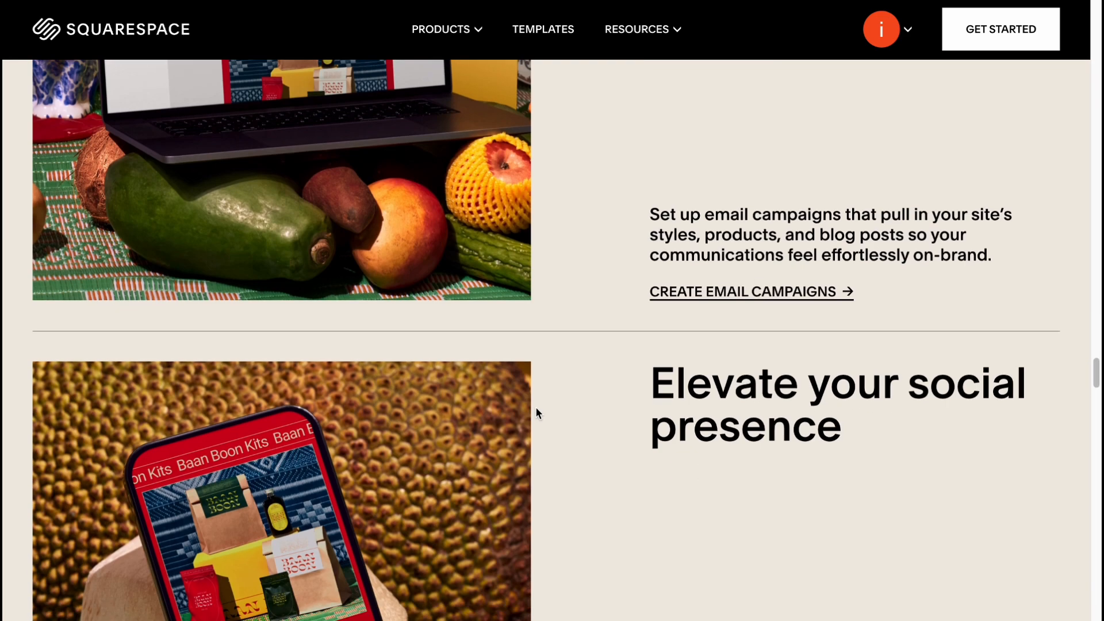
scroll(536, 412, down, 12)
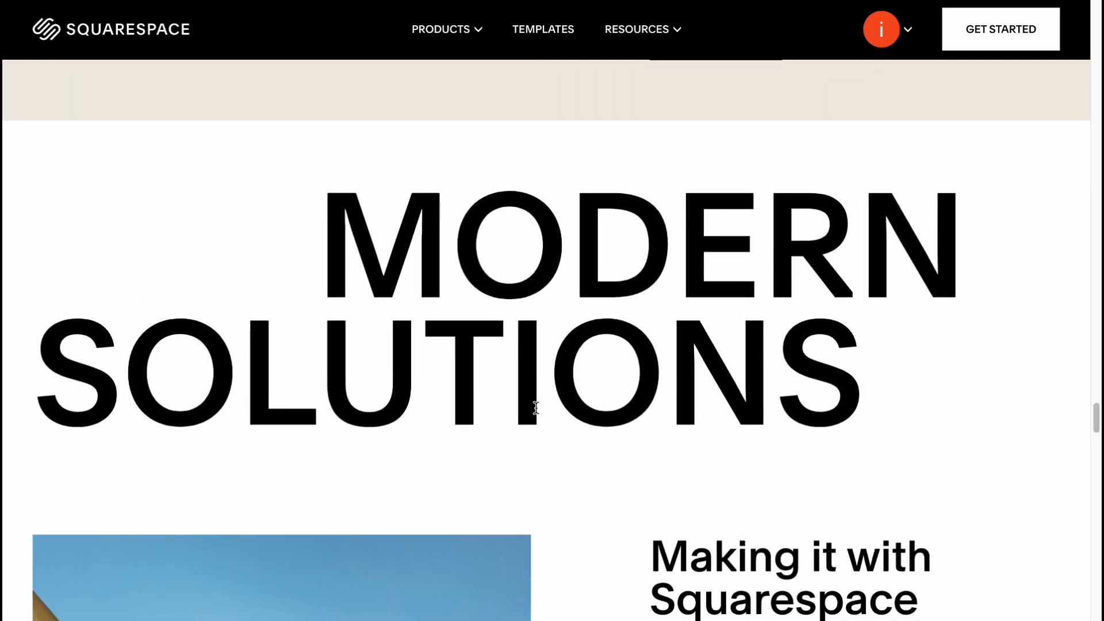
scroll(536, 407, down, 3)
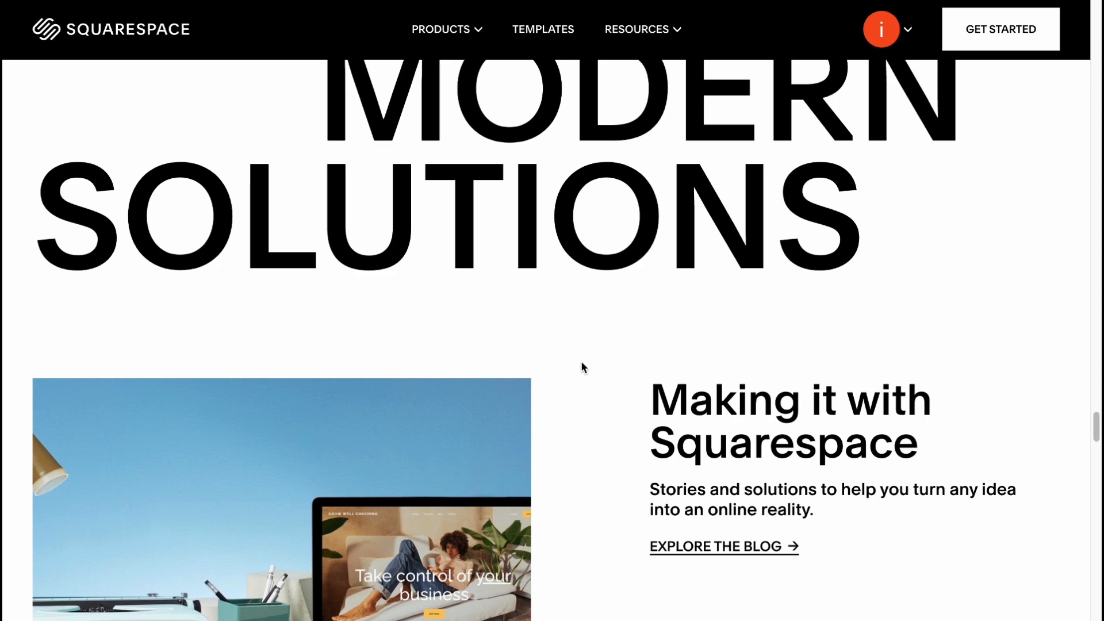
scroll(610, 382, down, 12)
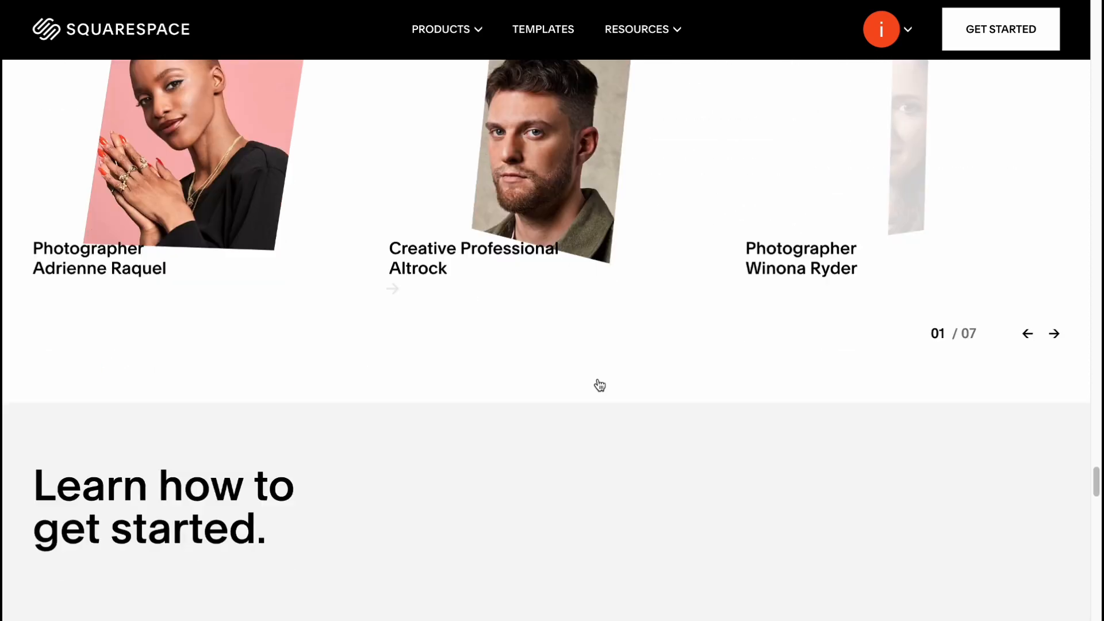
scroll(600, 385, down, 15)
scroll(590, 382, down, 9)
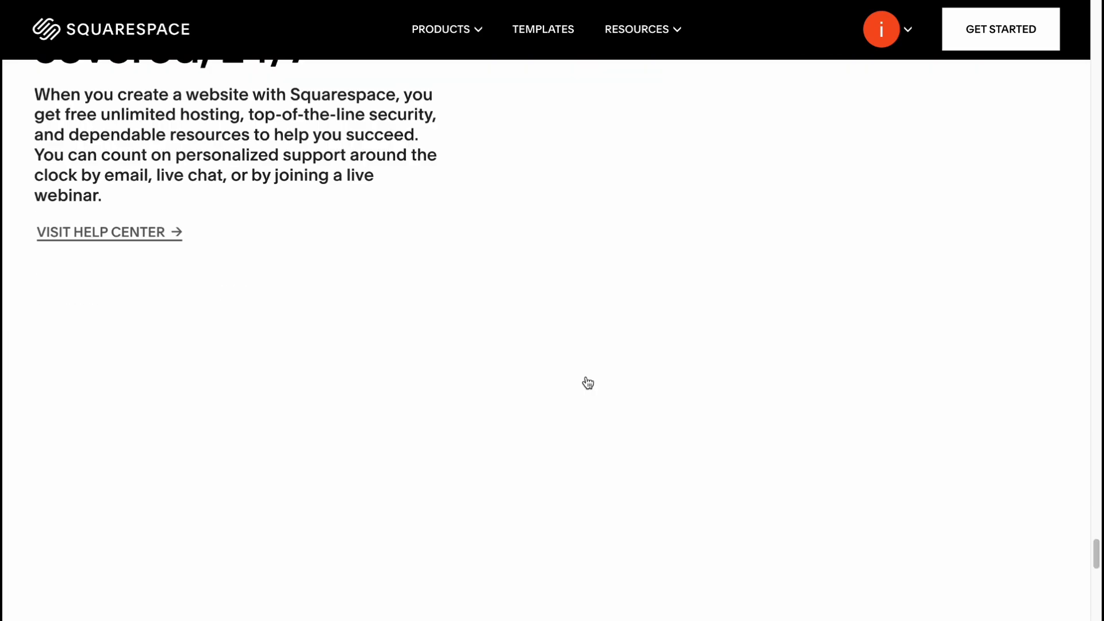
scroll(587, 382, up, 20)
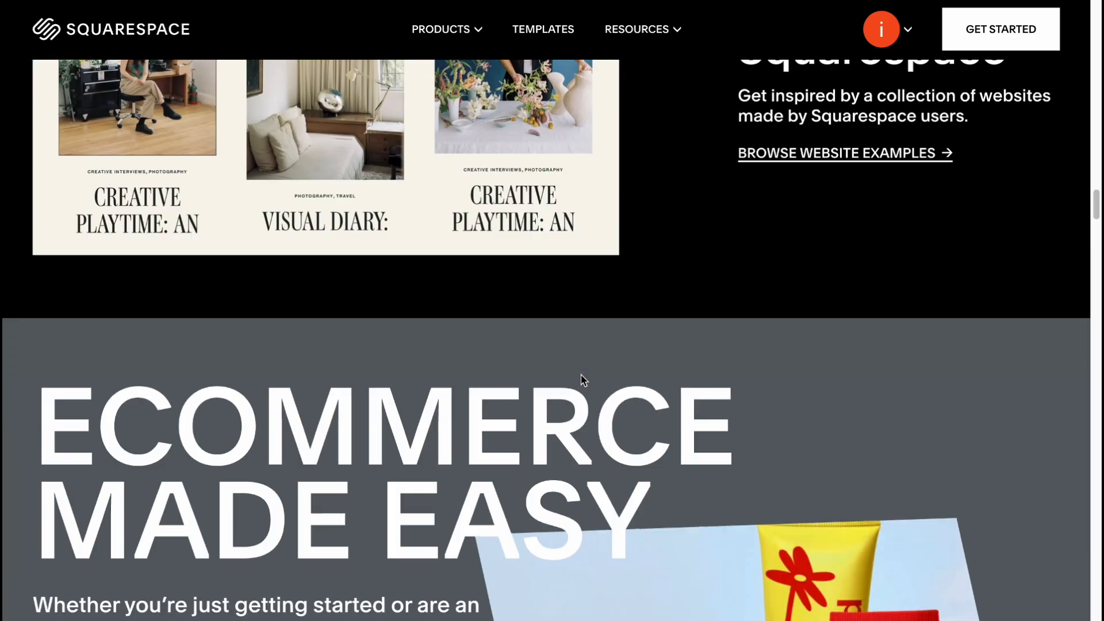
scroll(582, 380, up, 20)
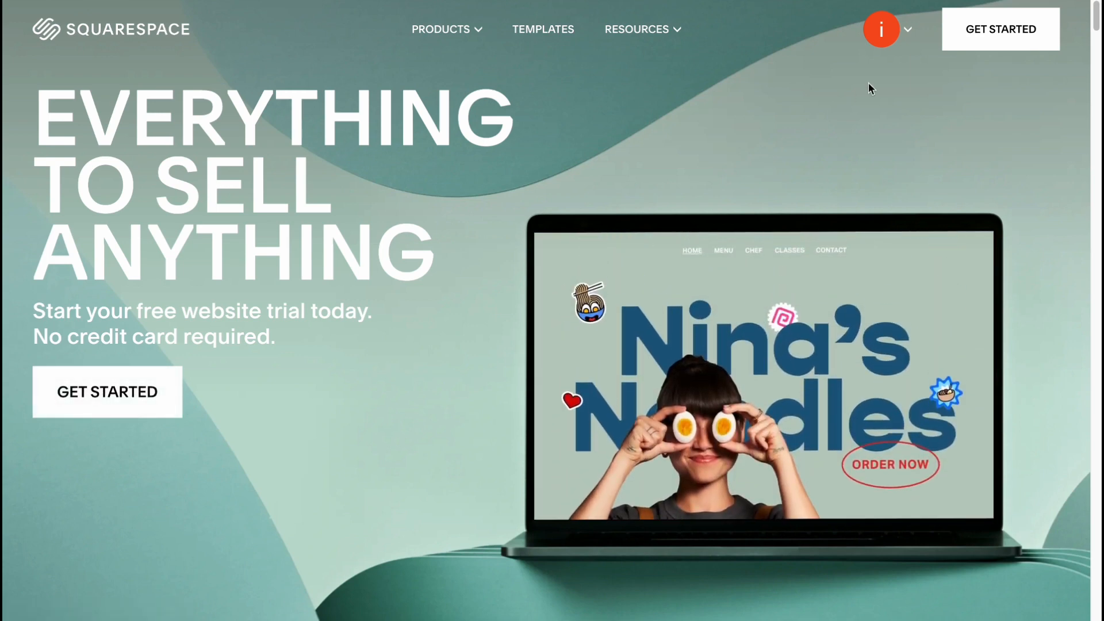
Step: View the list of existing websites on the account dashboard and return to the homepage
click(913, 31)
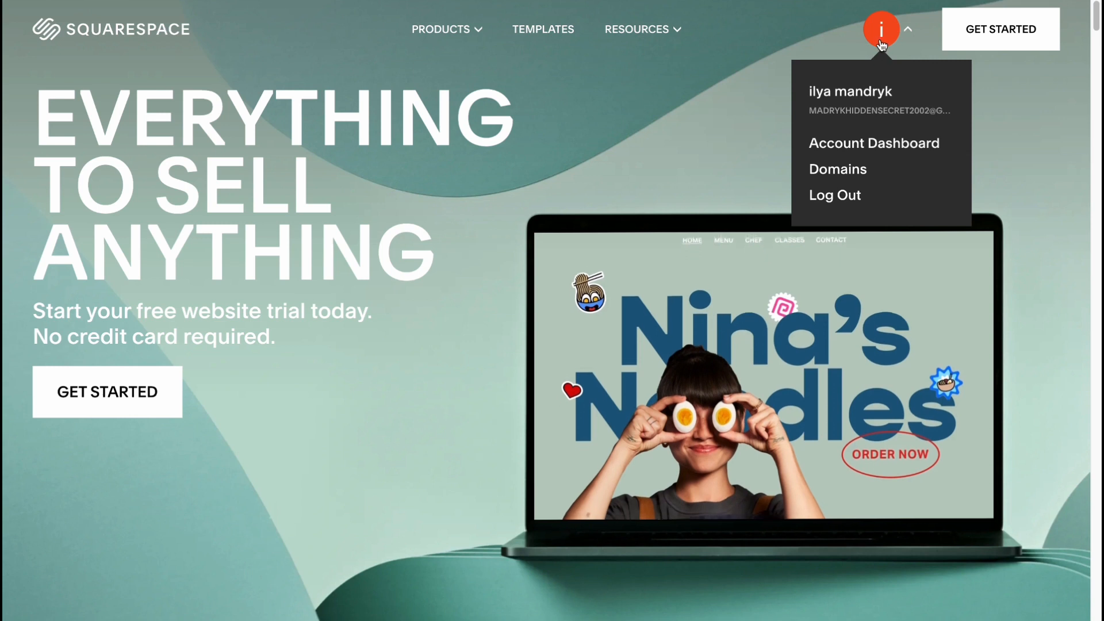
click(742, 93)
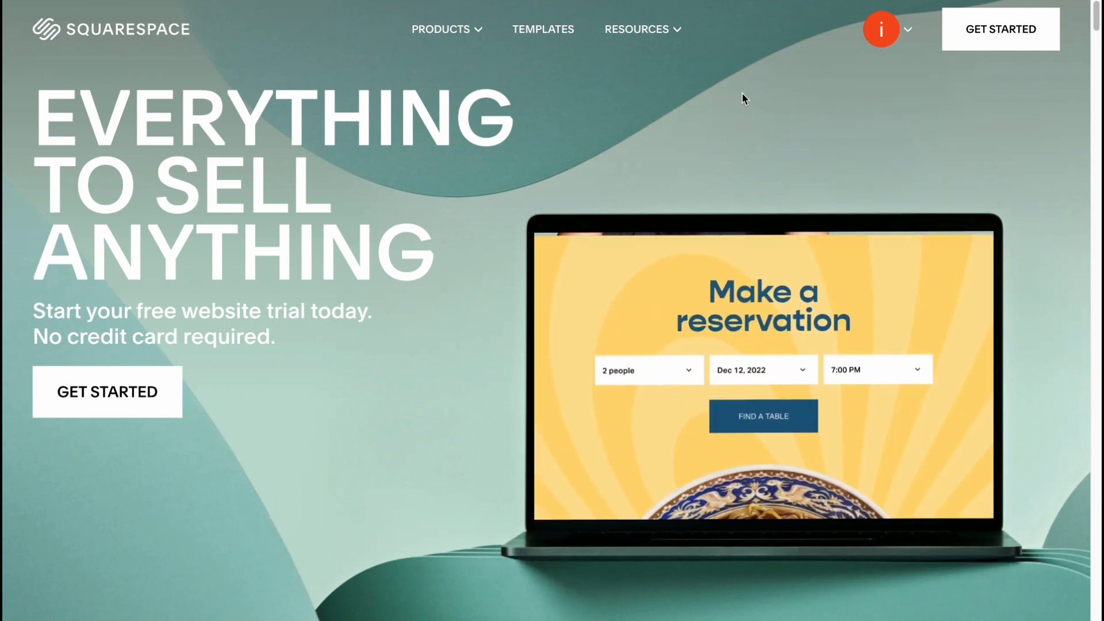
click(879, 38)
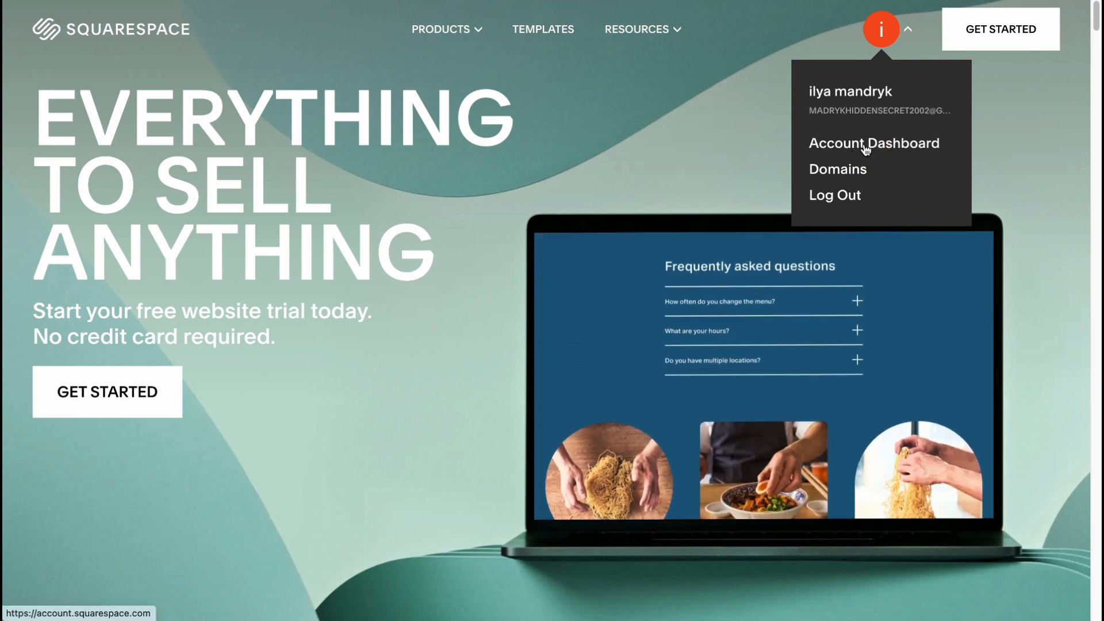
click(864, 150)
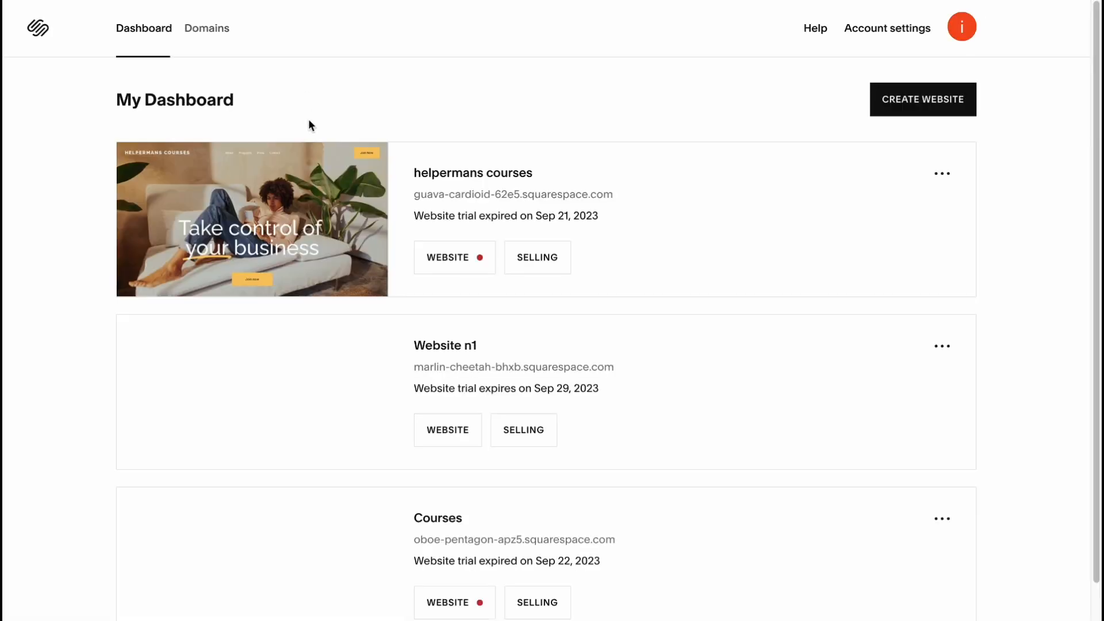
key(alt+Left)
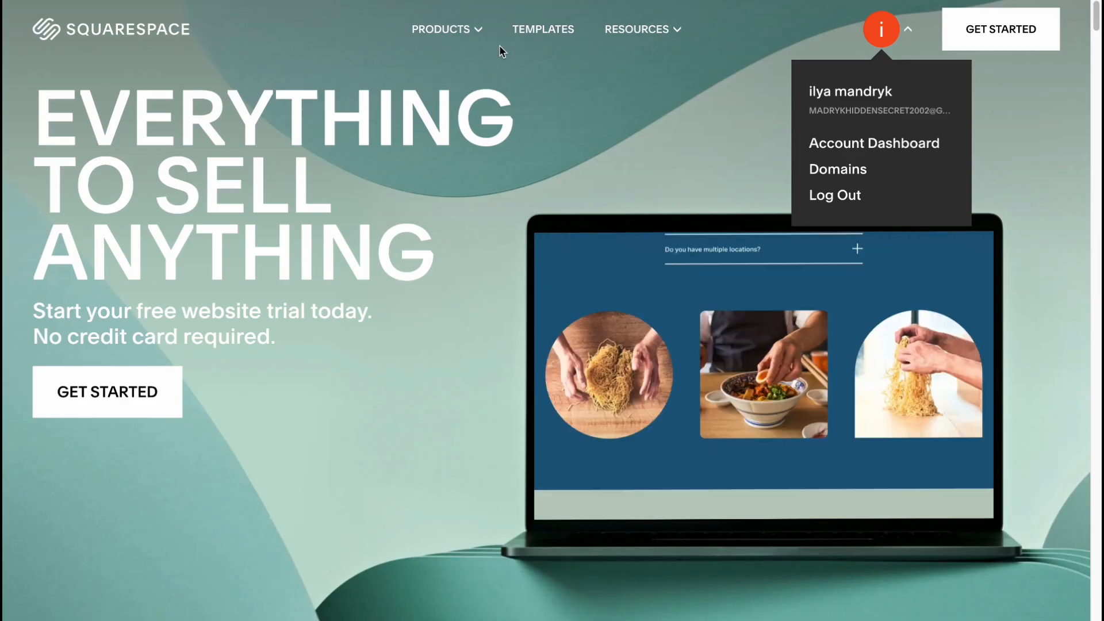
click(641, 120)
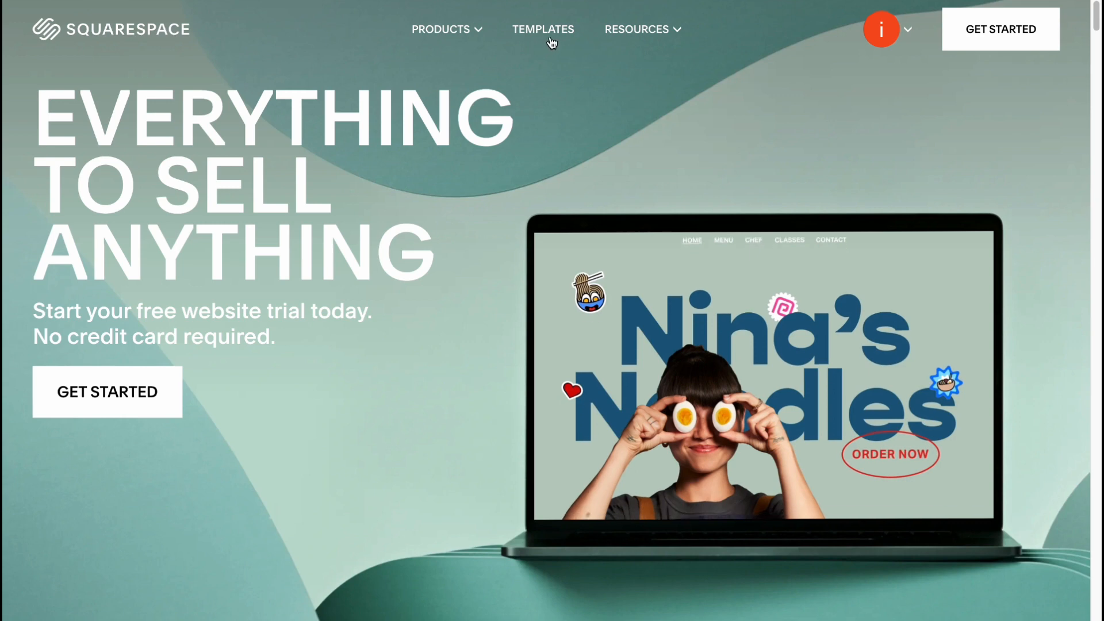
Step: Review the product offerings for creating a website, selling and building a brand, and close the overview
click(471, 31)
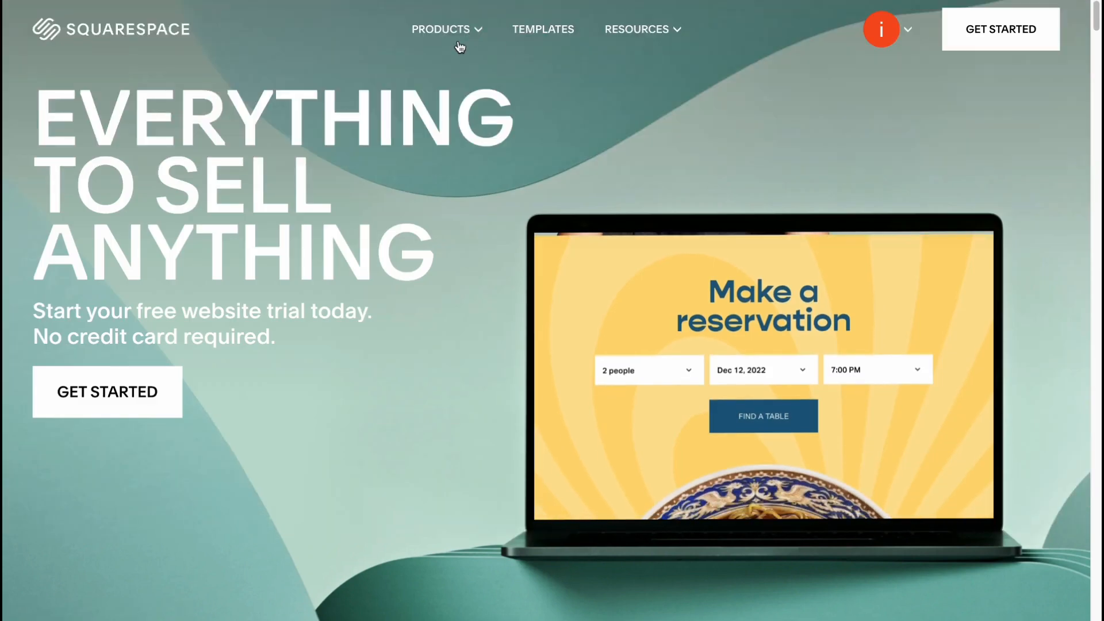
click(473, 32)
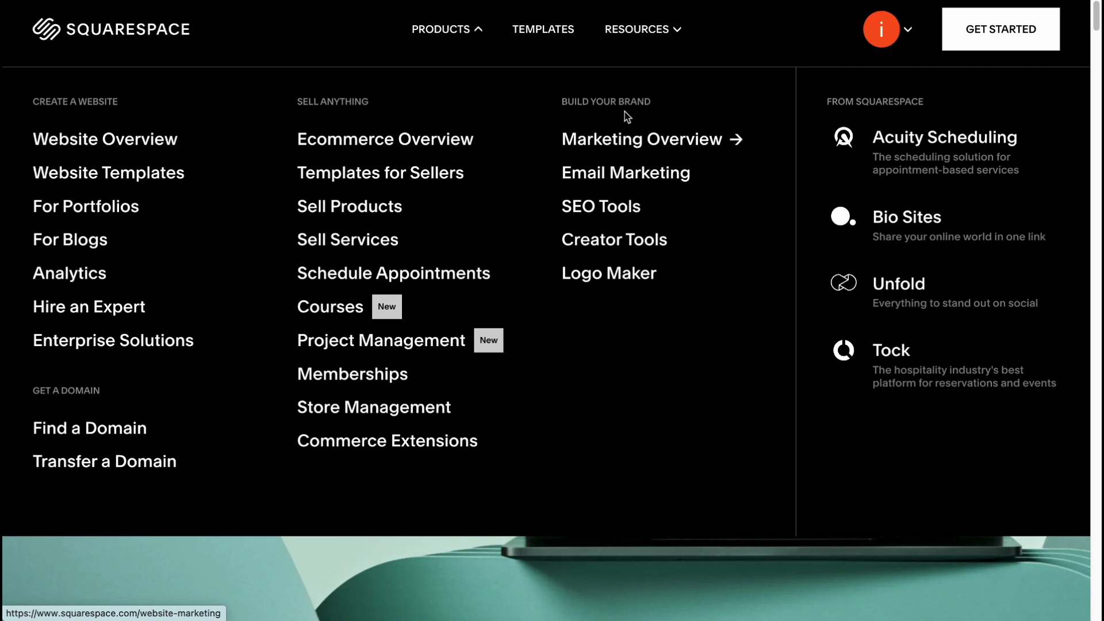
click(529, 32)
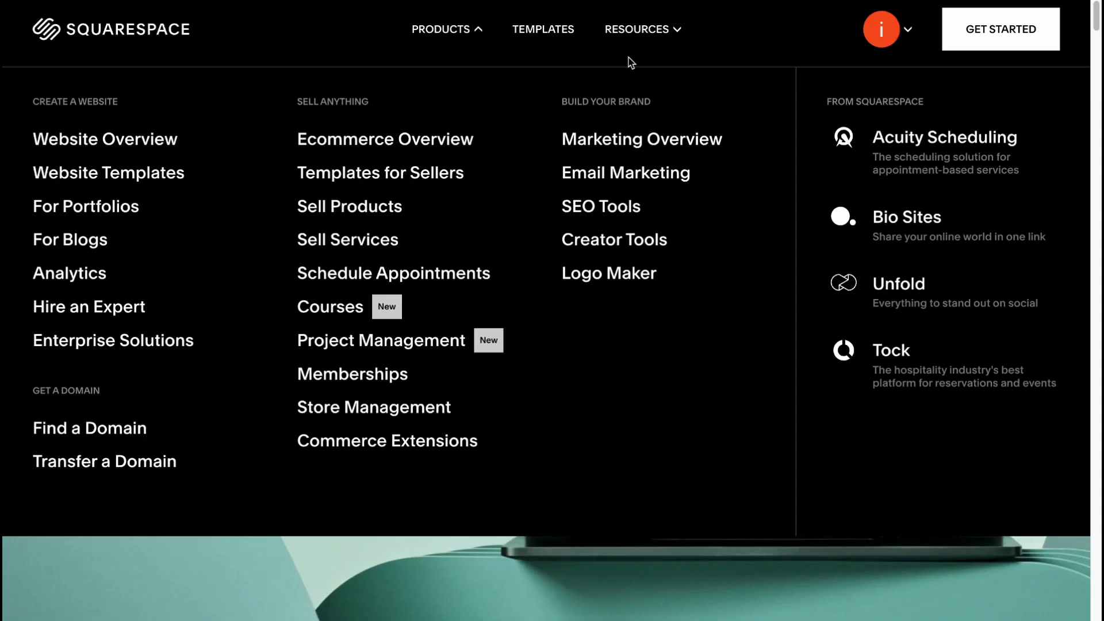
click(665, 35)
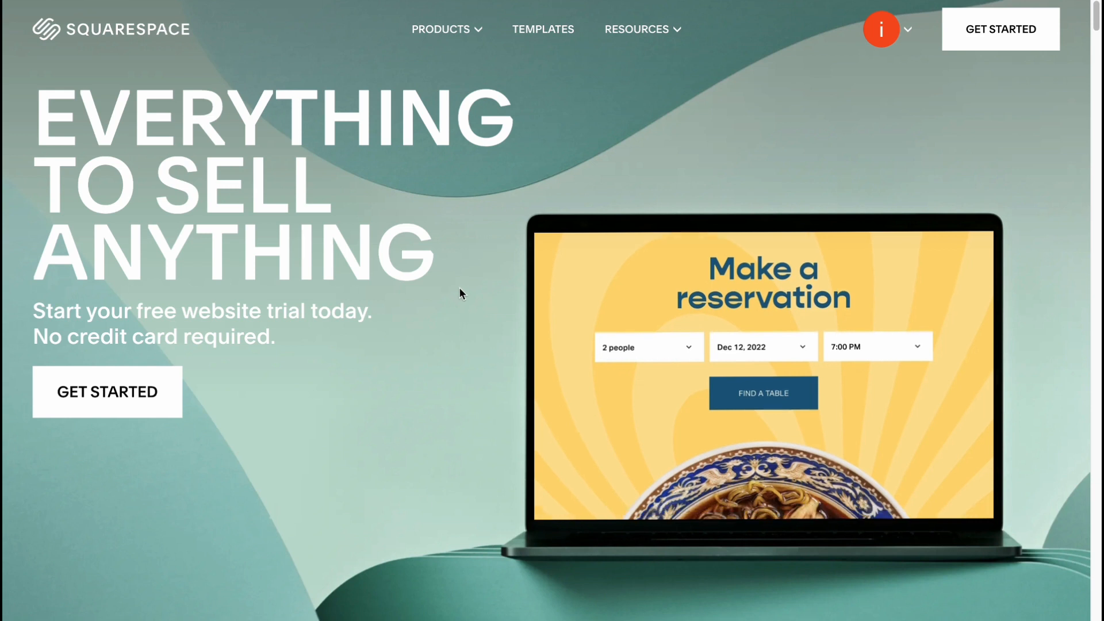
Step: Open the account dashboard and look through the list of existing websites
click(903, 32)
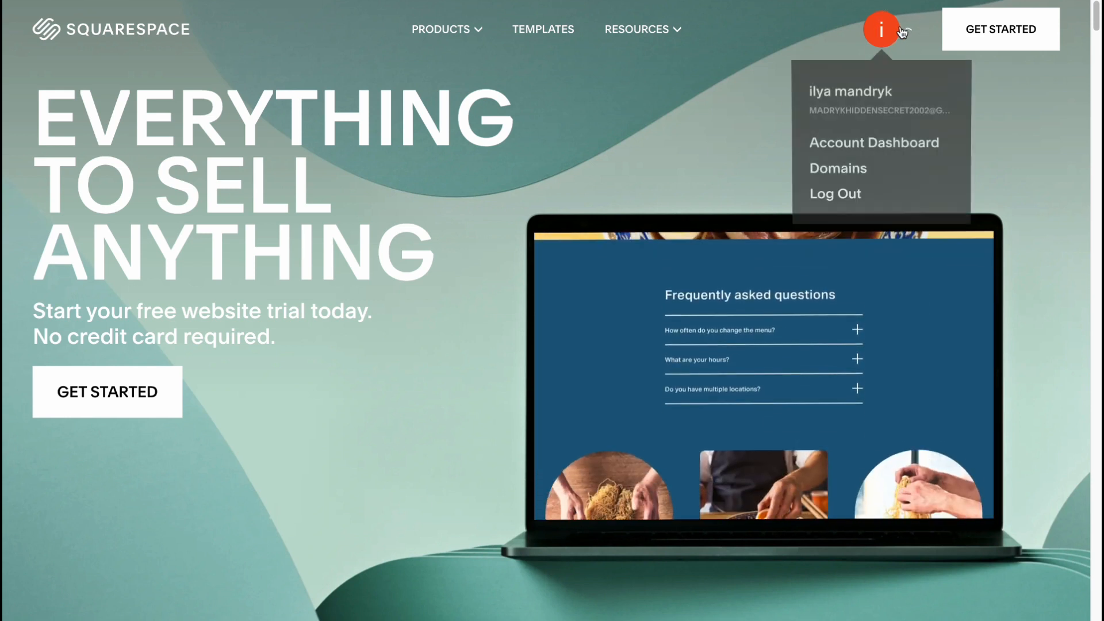
click(860, 143)
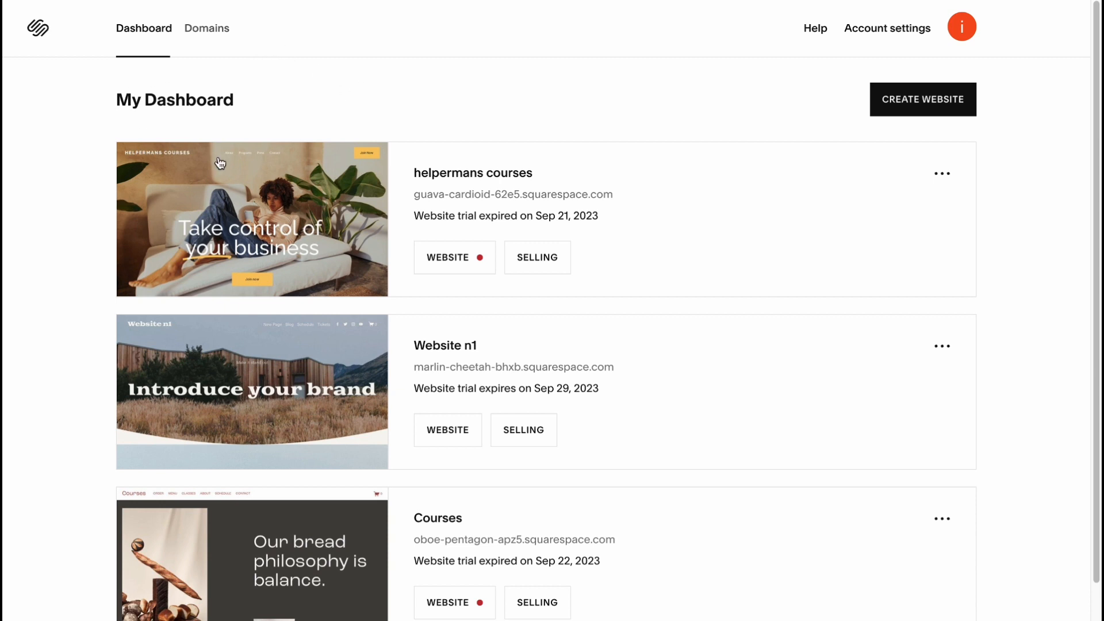
scroll(346, 242, down, 1)
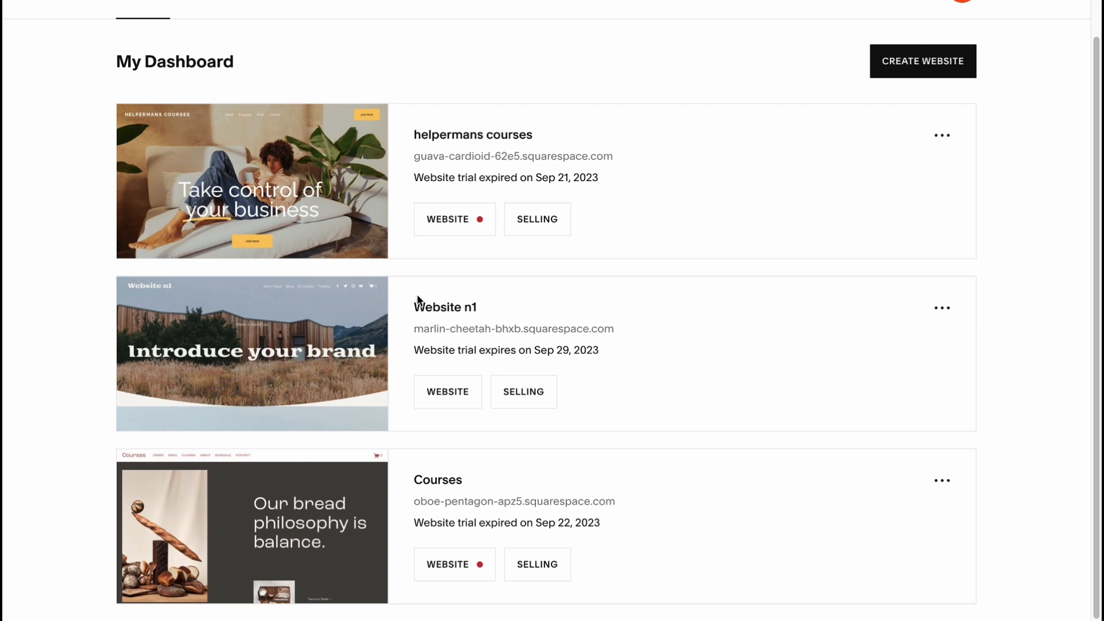
scroll(434, 302, up, 1)
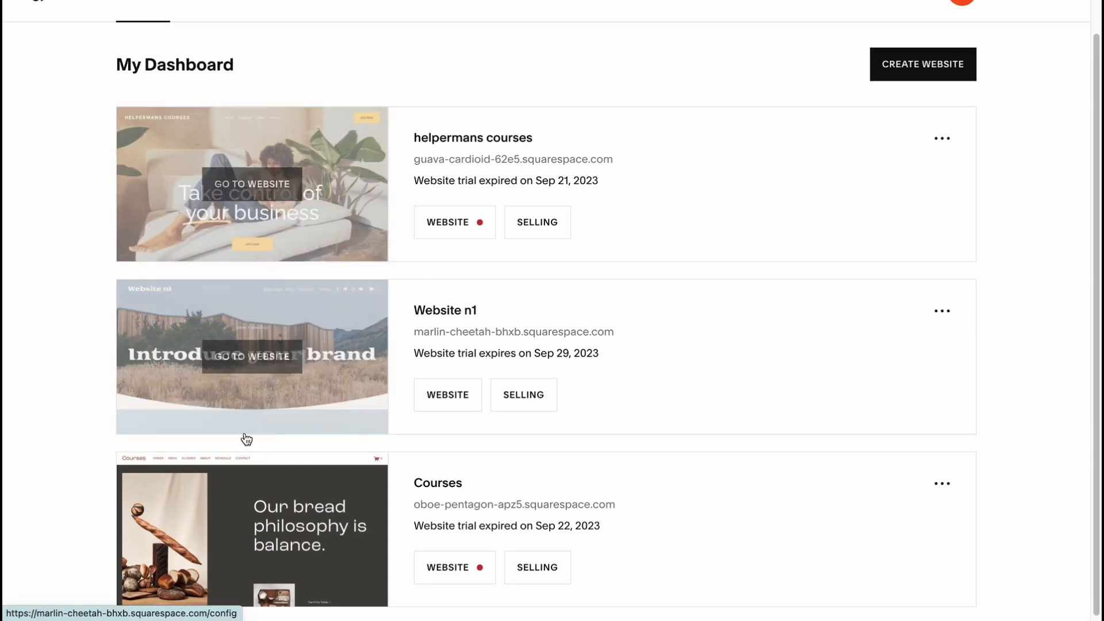
scroll(319, 506, up, 1)
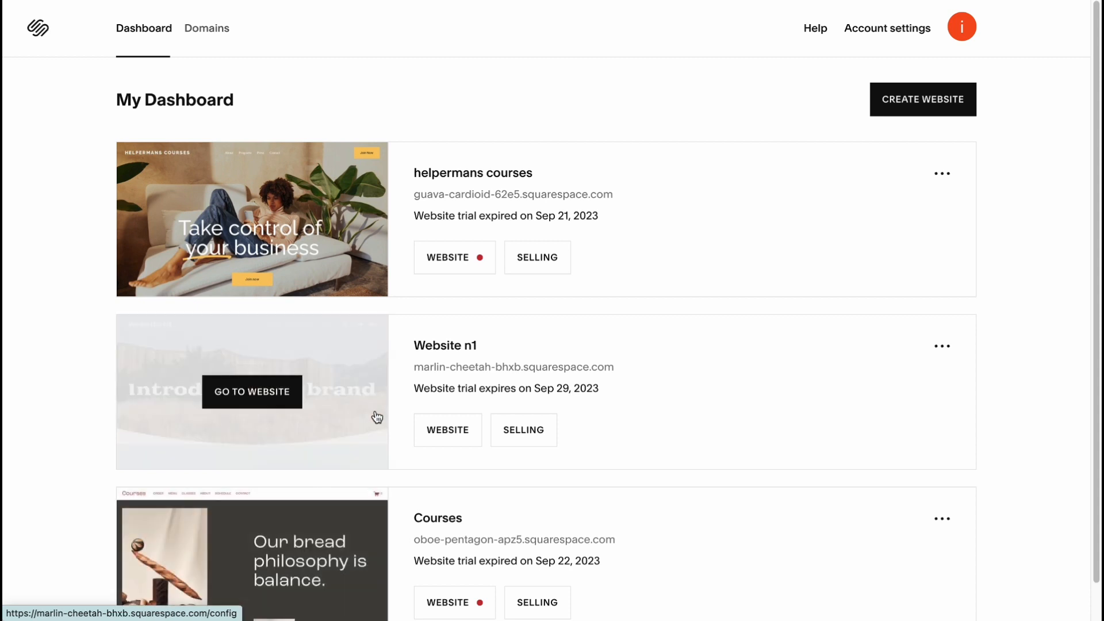
scroll(375, 416, down, 1)
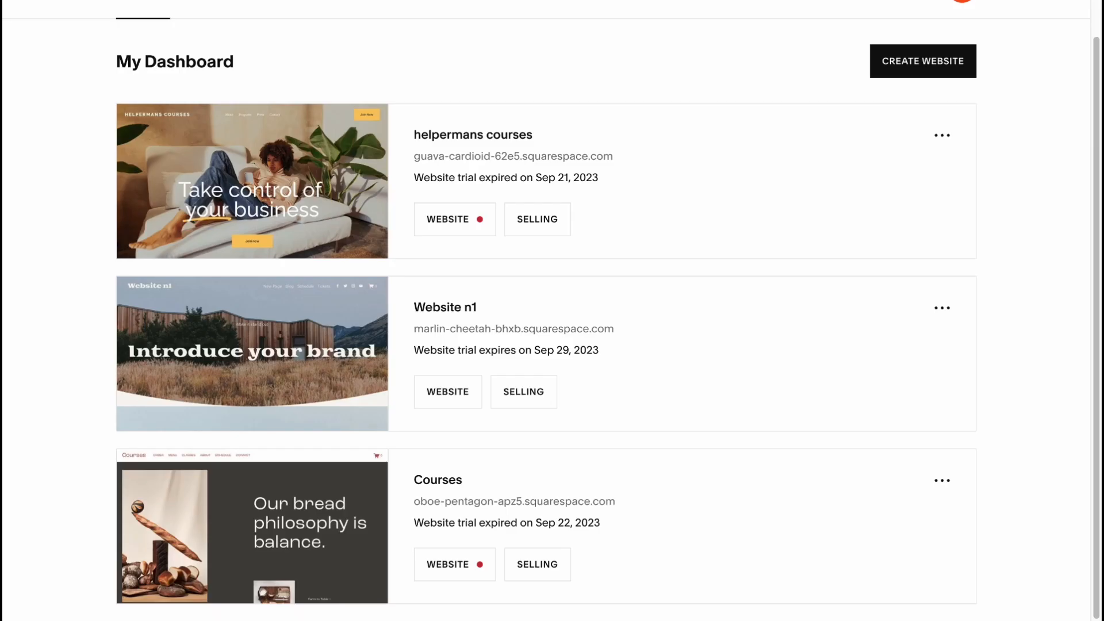
Step: View the permissions page of the Courses website and return to the account dashboard
click(943, 483)
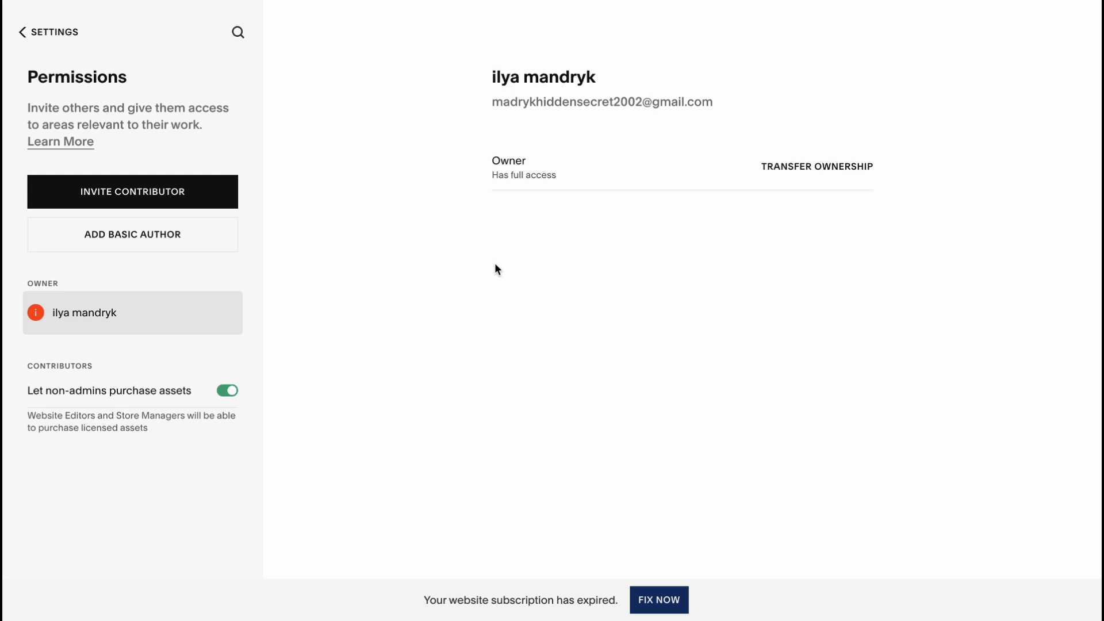
click(43, 34)
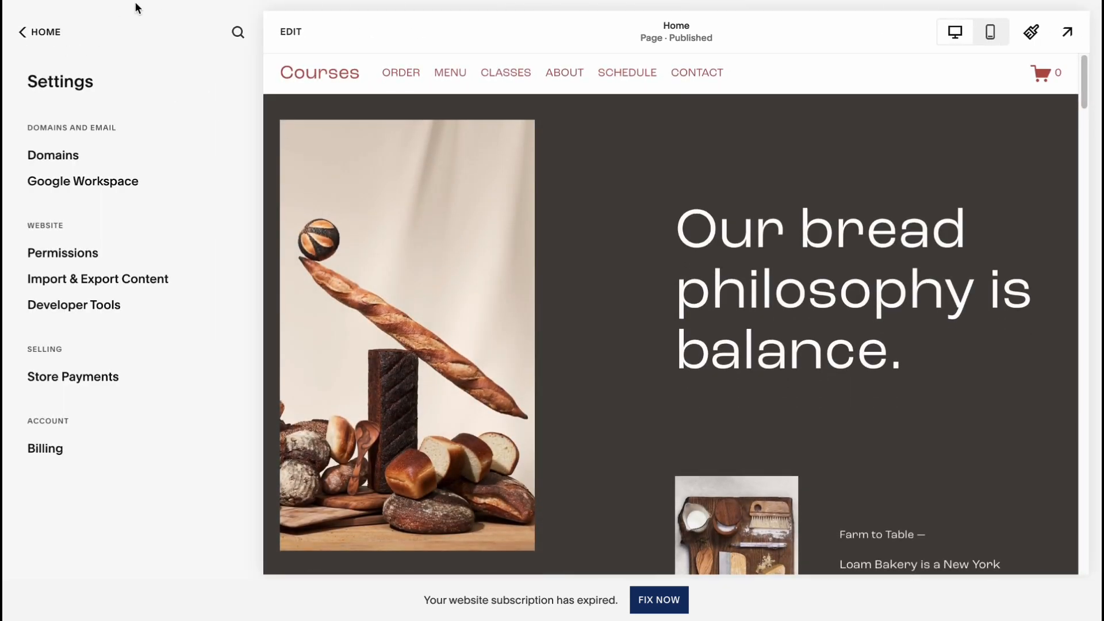
click(37, 32)
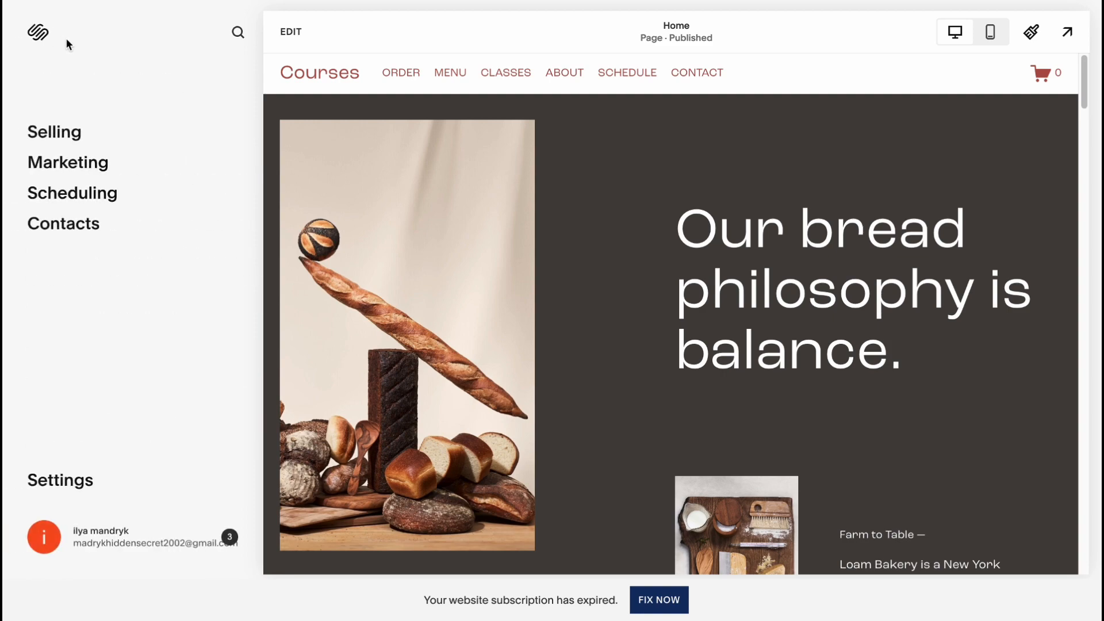
click(39, 36)
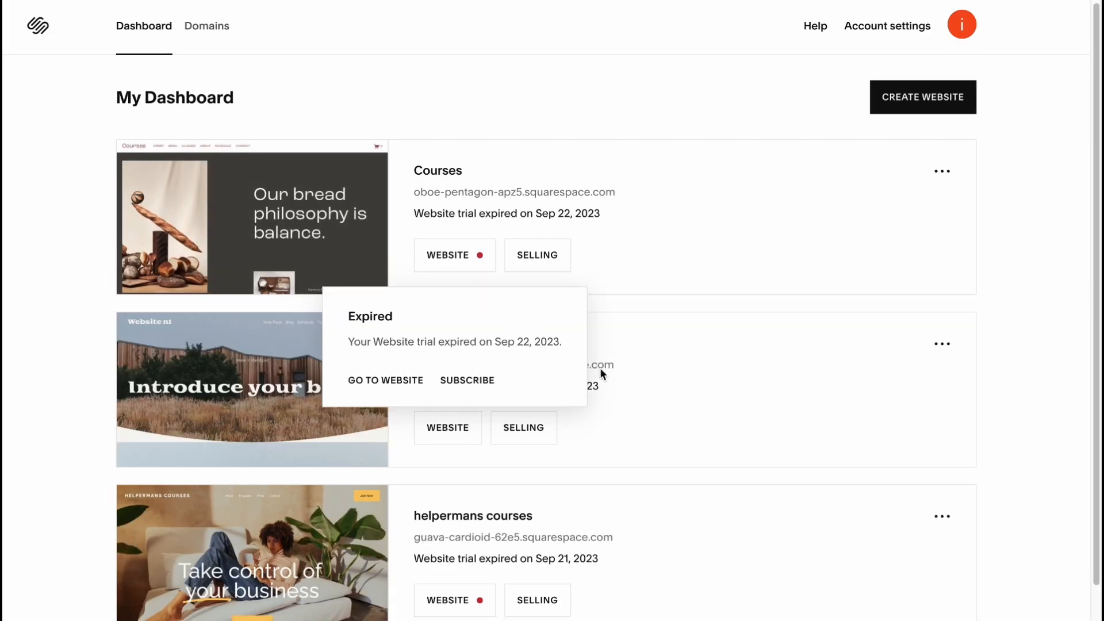
Step: Permanently delete the helpermans courses website from the dashboard
scroll(690, 402, down, 1)
click(950, 484)
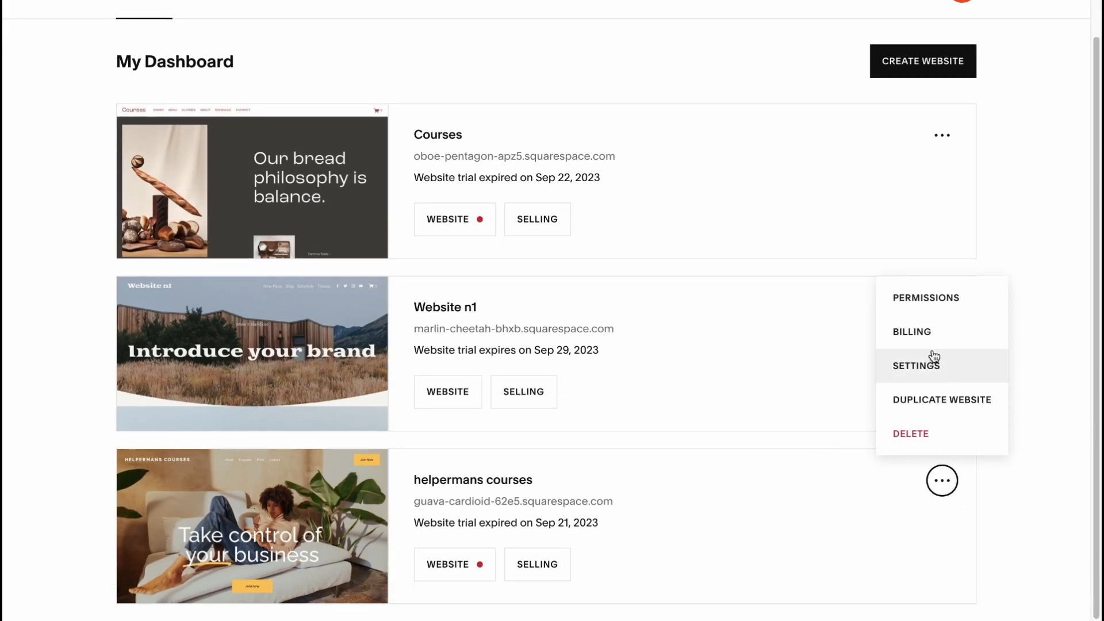
click(914, 334)
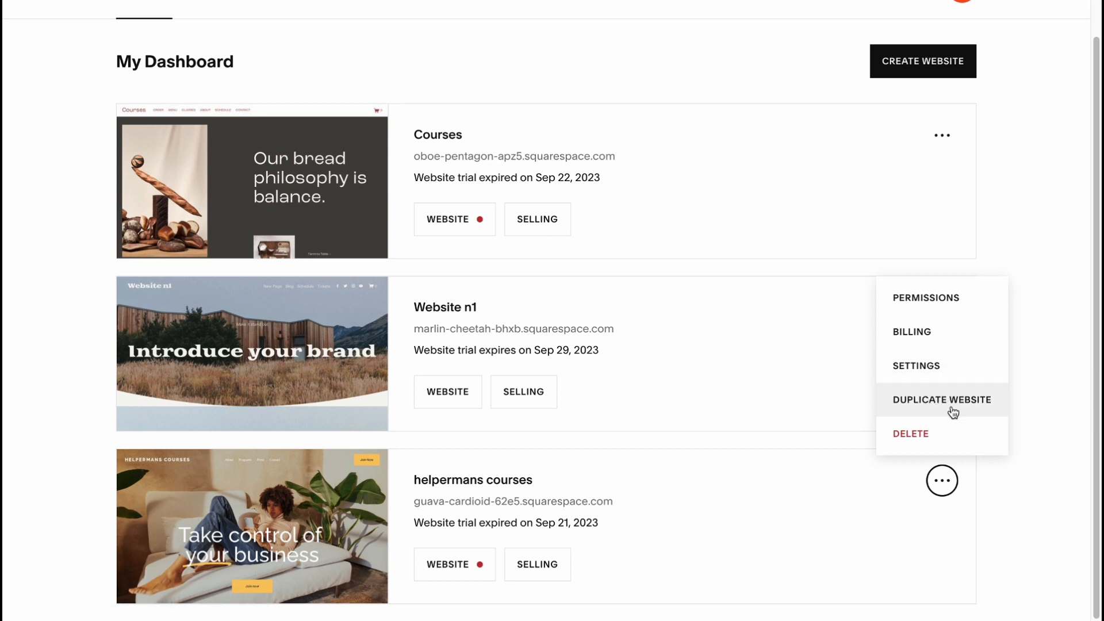
click(918, 432)
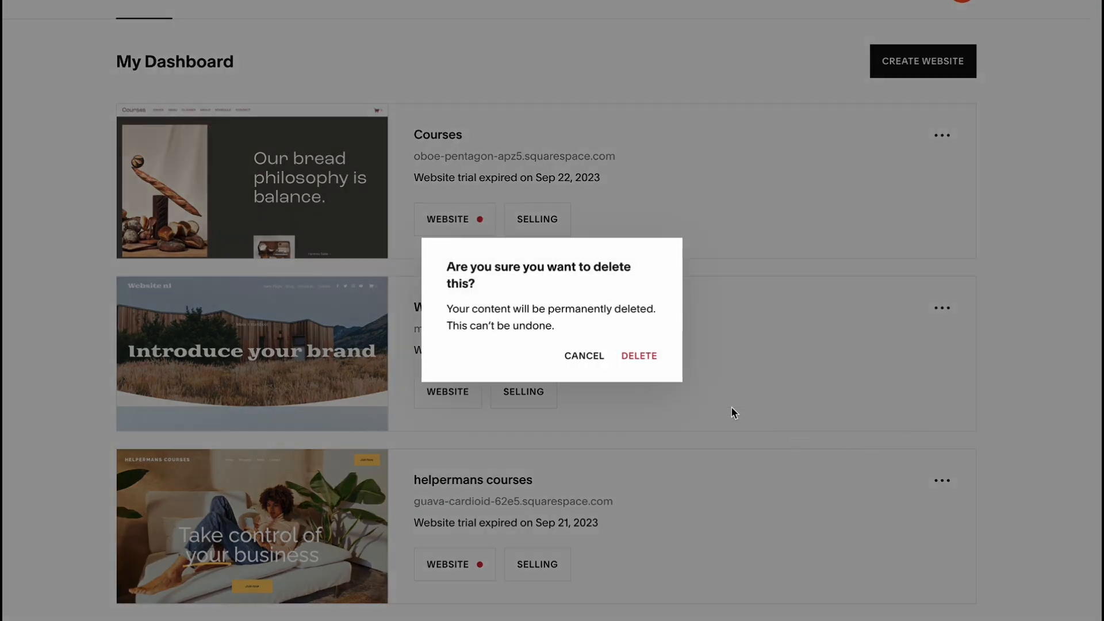
click(640, 357)
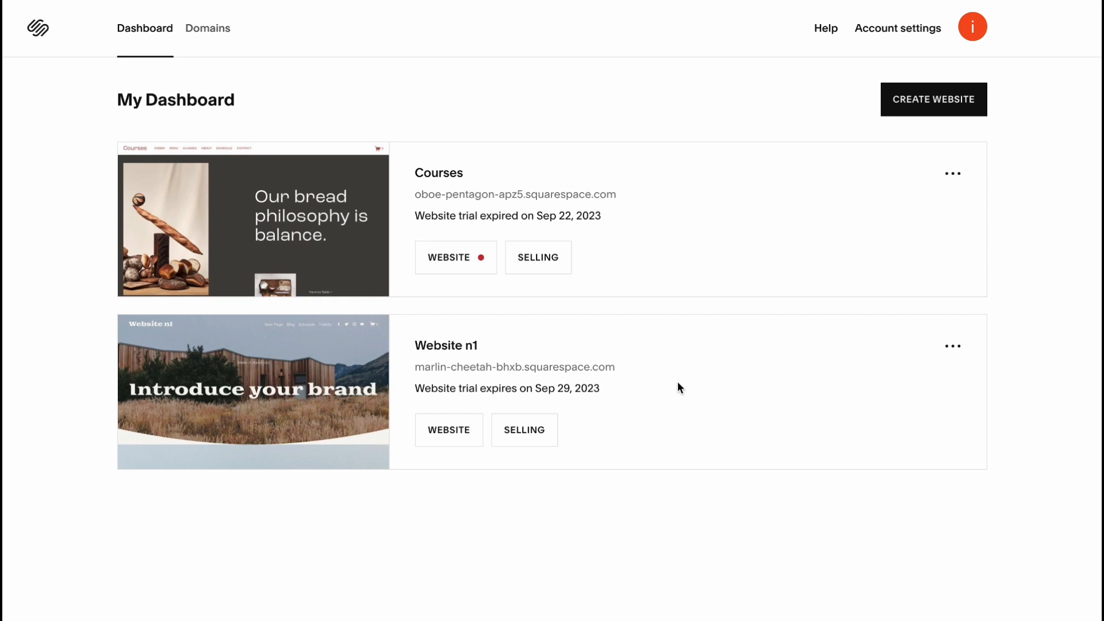
Step: Review the account's domains area and the domain search page, including its WHOIS privacy and SSL/TLS certificate sections
click(213, 36)
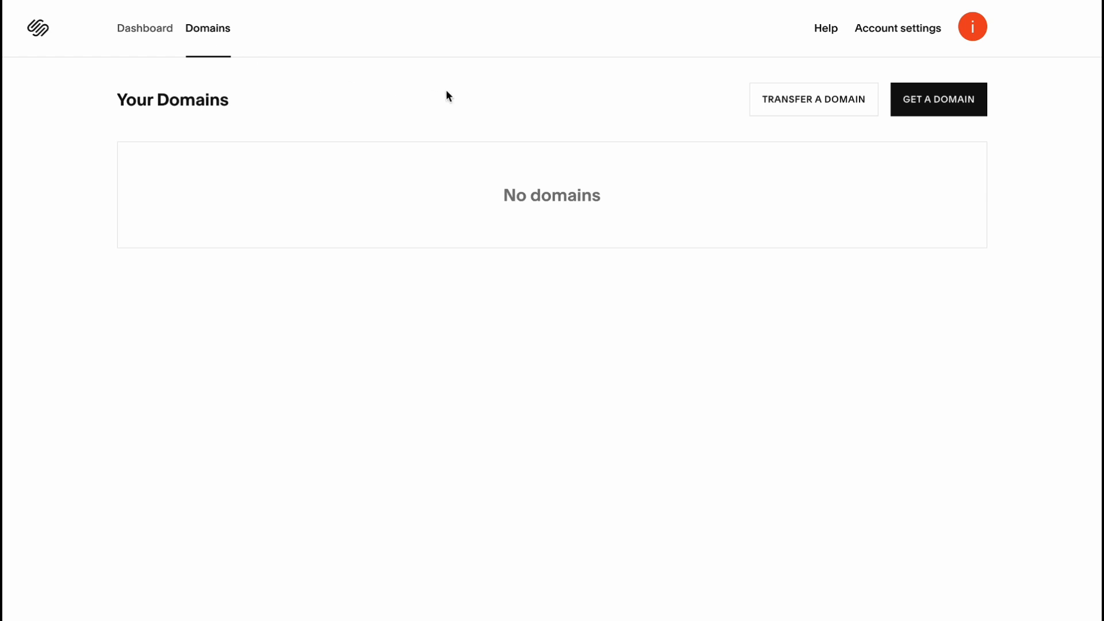
click(798, 107)
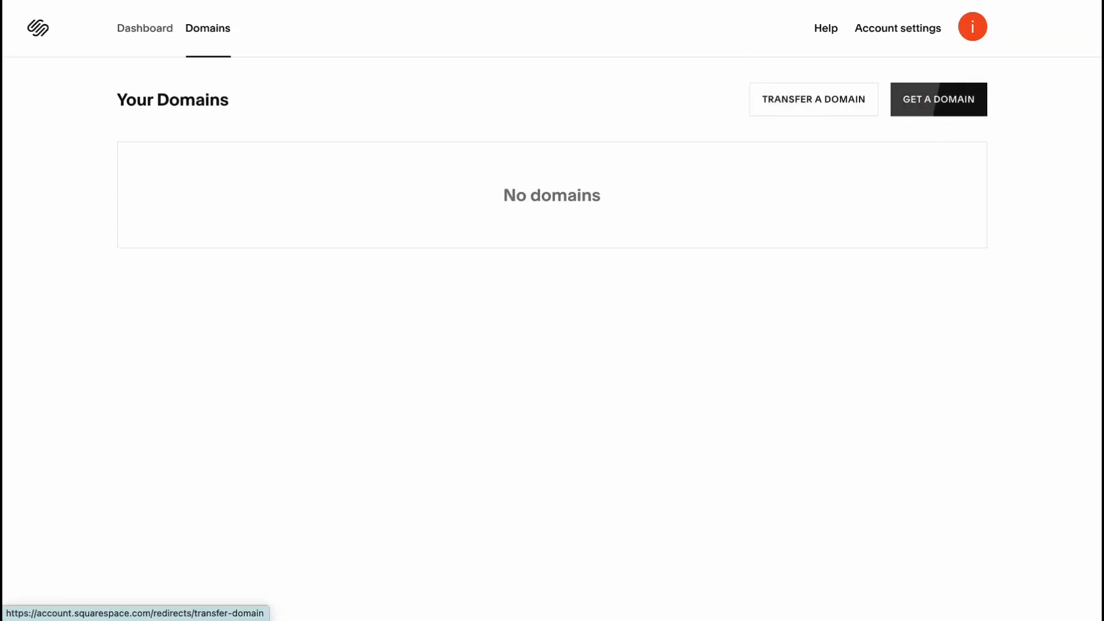
click(944, 109)
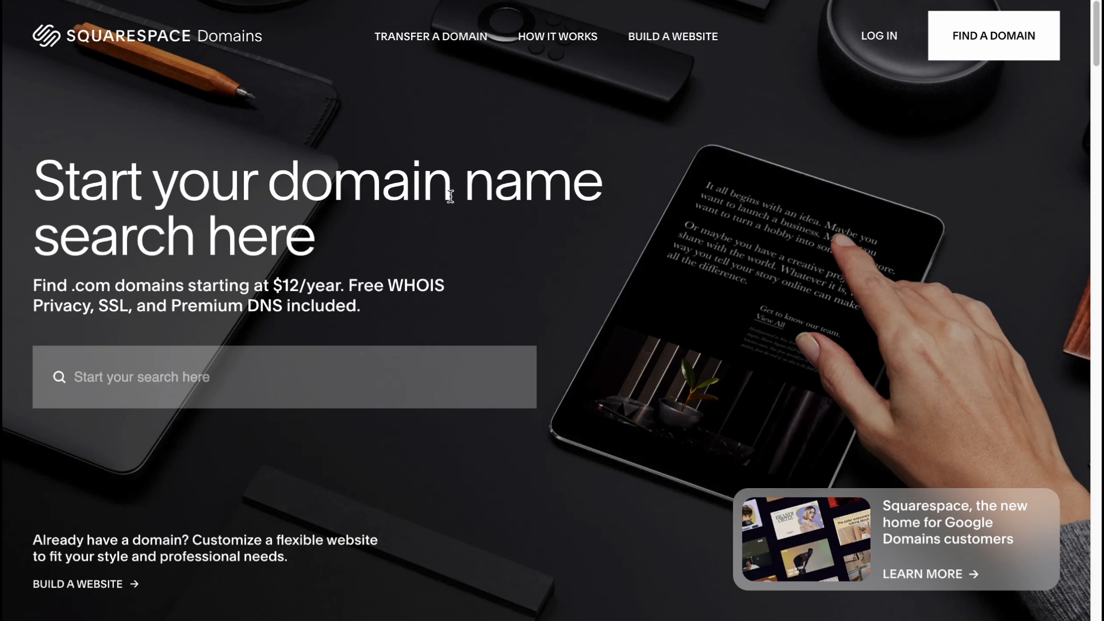
drag(34, 172, 377, 242)
scroll(371, 243, down, 3)
scroll(368, 243, down, 10)
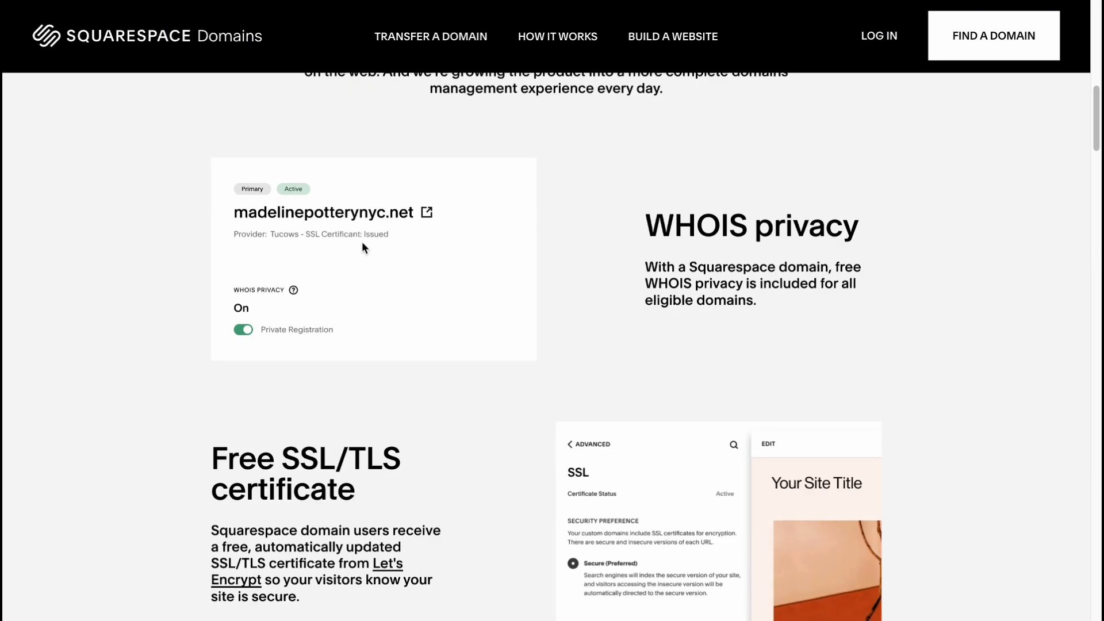
scroll(362, 244, down, 3)
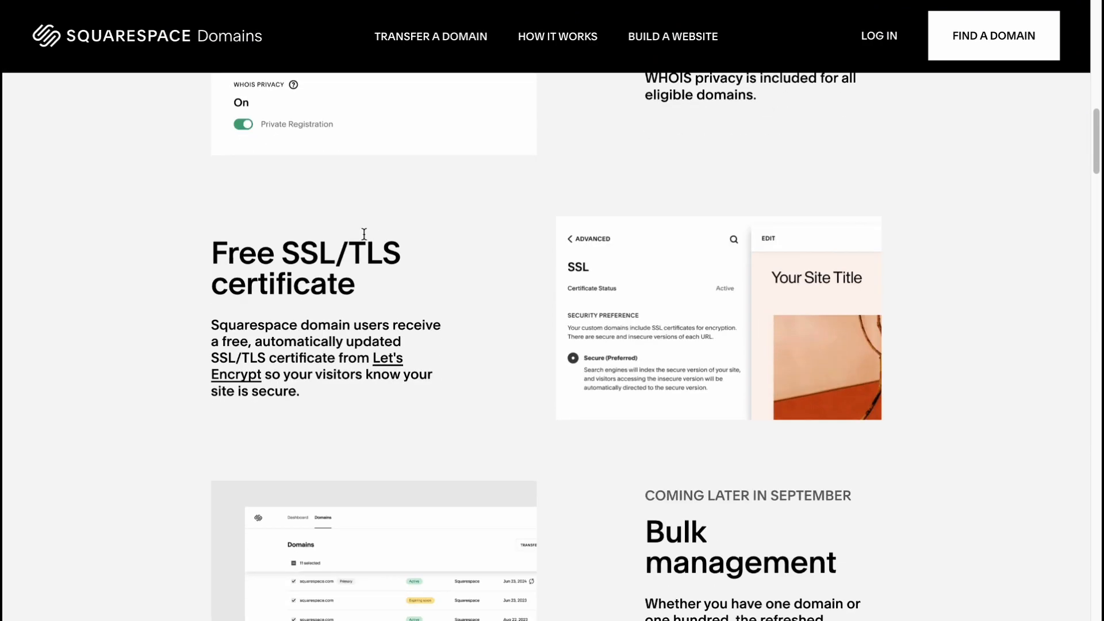
scroll(352, 236, down, 5)
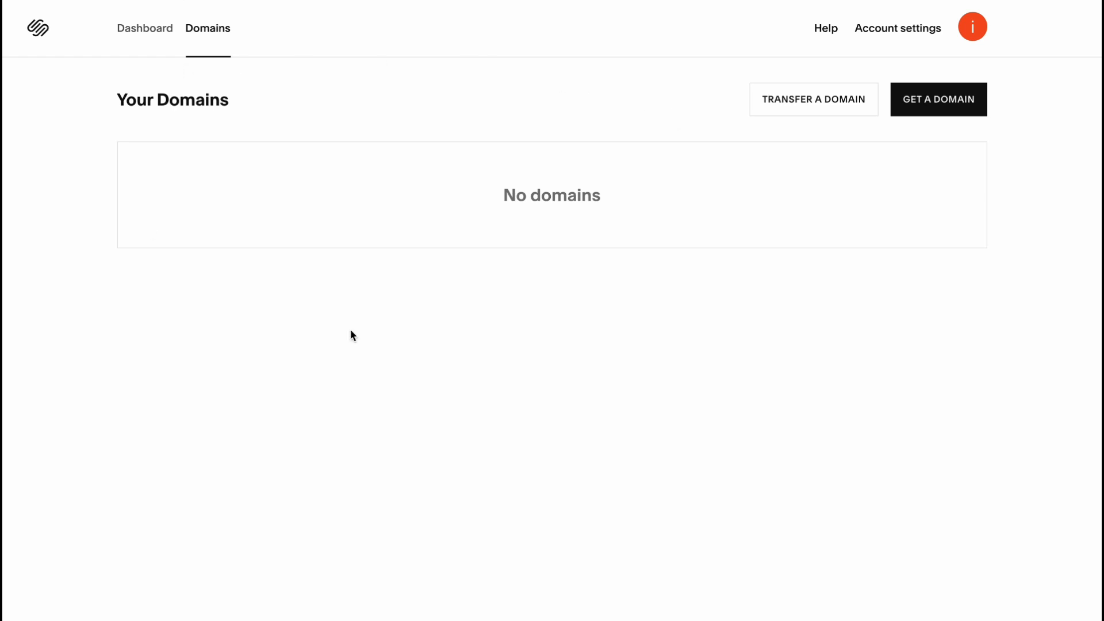
Step: Start creating a new website from the account dashboard and skip the question about the site's topic
click(162, 25)
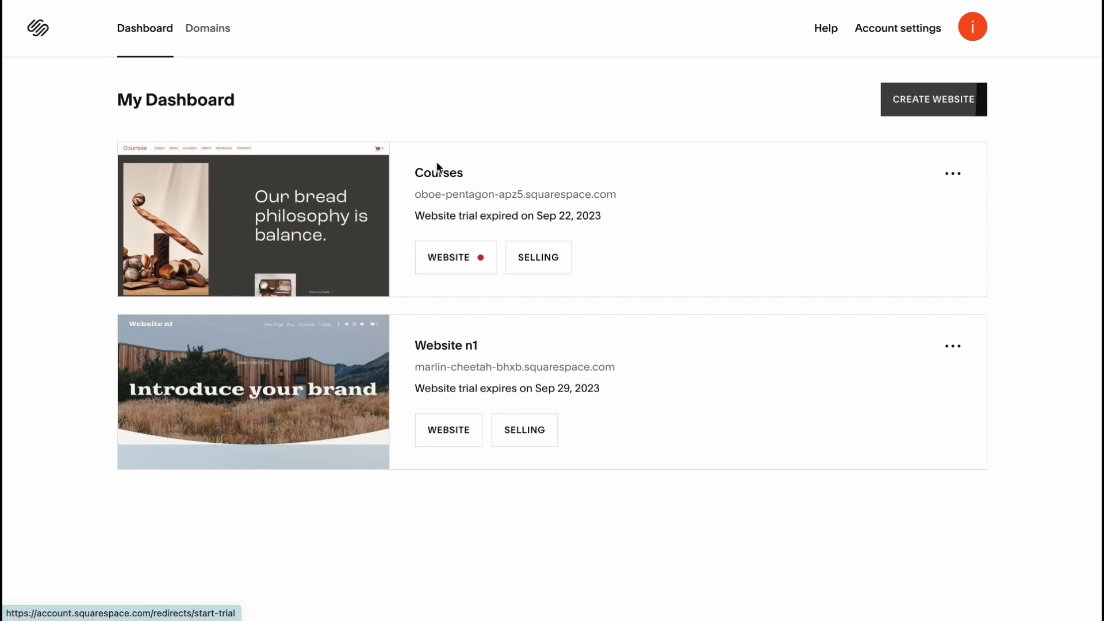
mouse_move(318, 250)
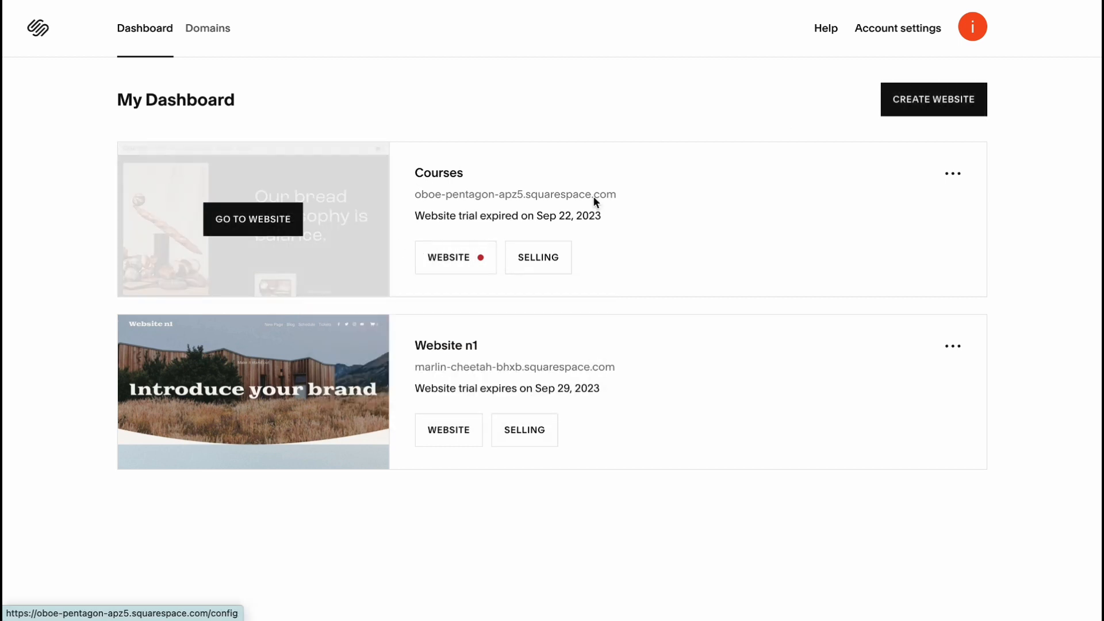
click(924, 103)
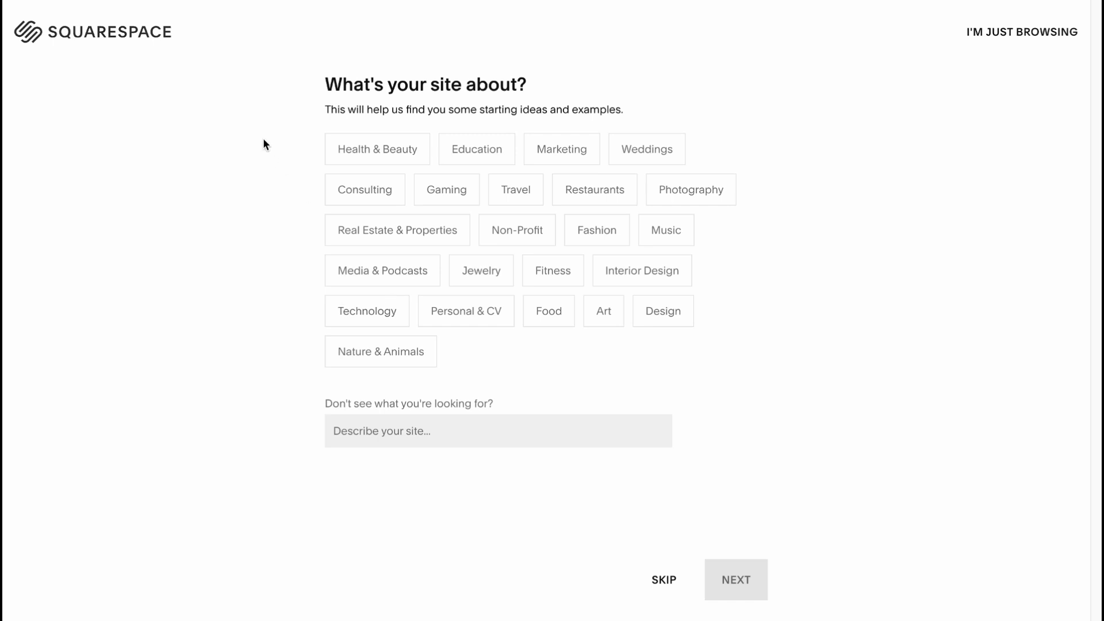
drag(304, 82, 725, 91)
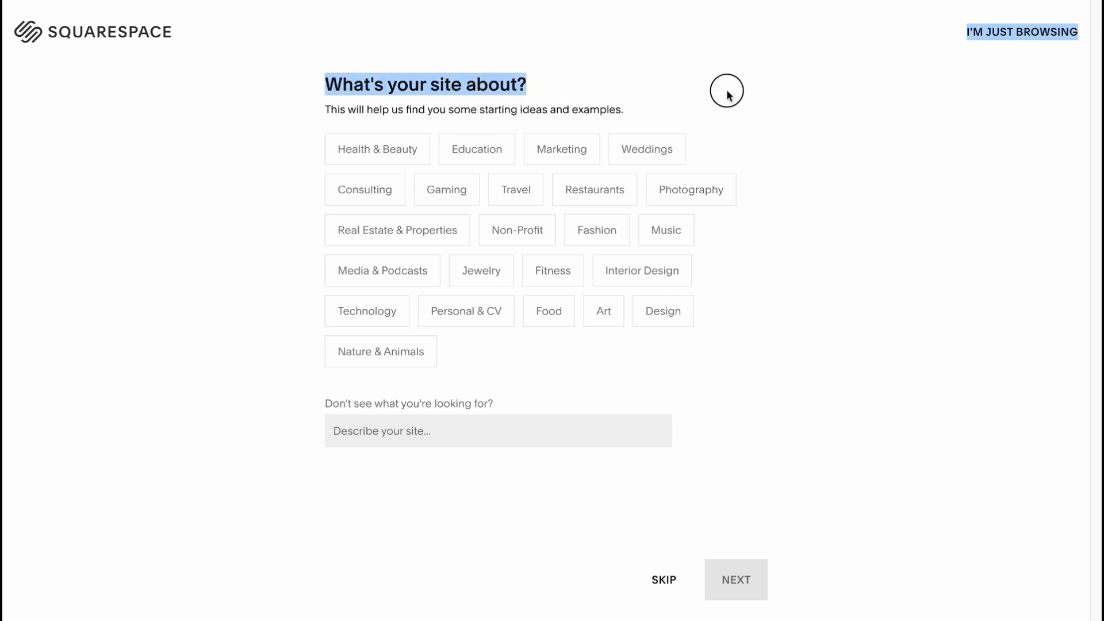
click(723, 91)
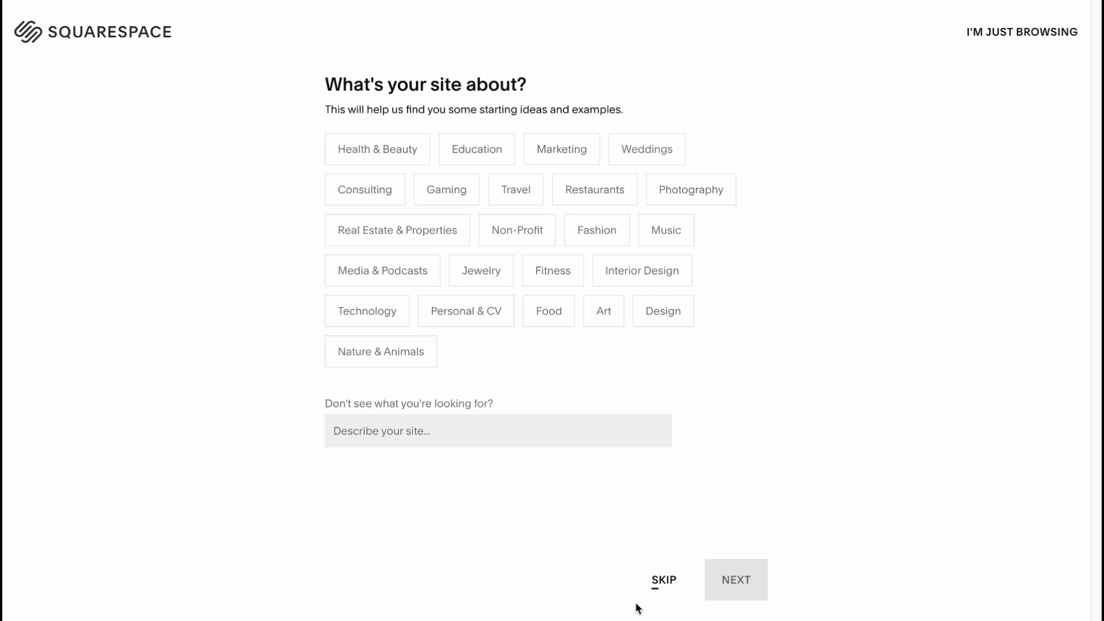
click(672, 583)
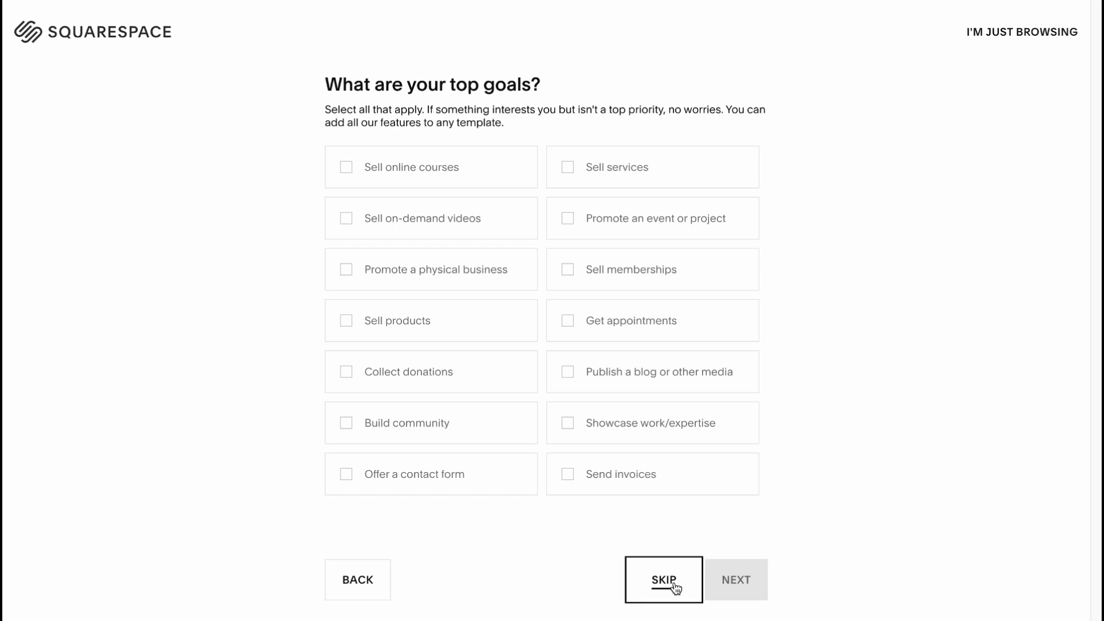
drag(304, 90, 574, 77)
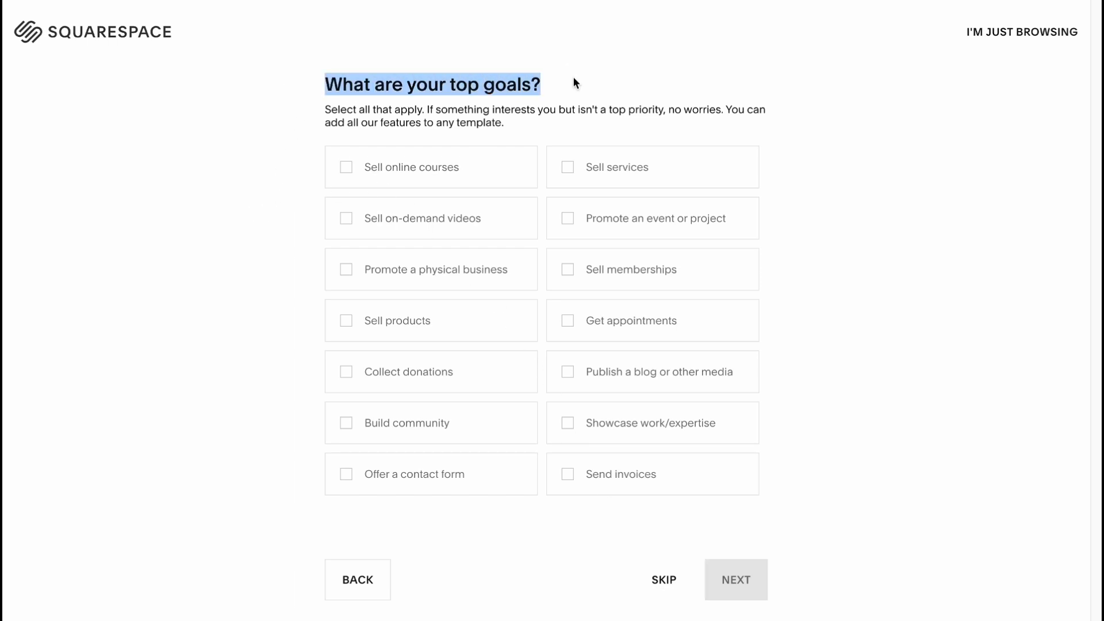
click(869, 82)
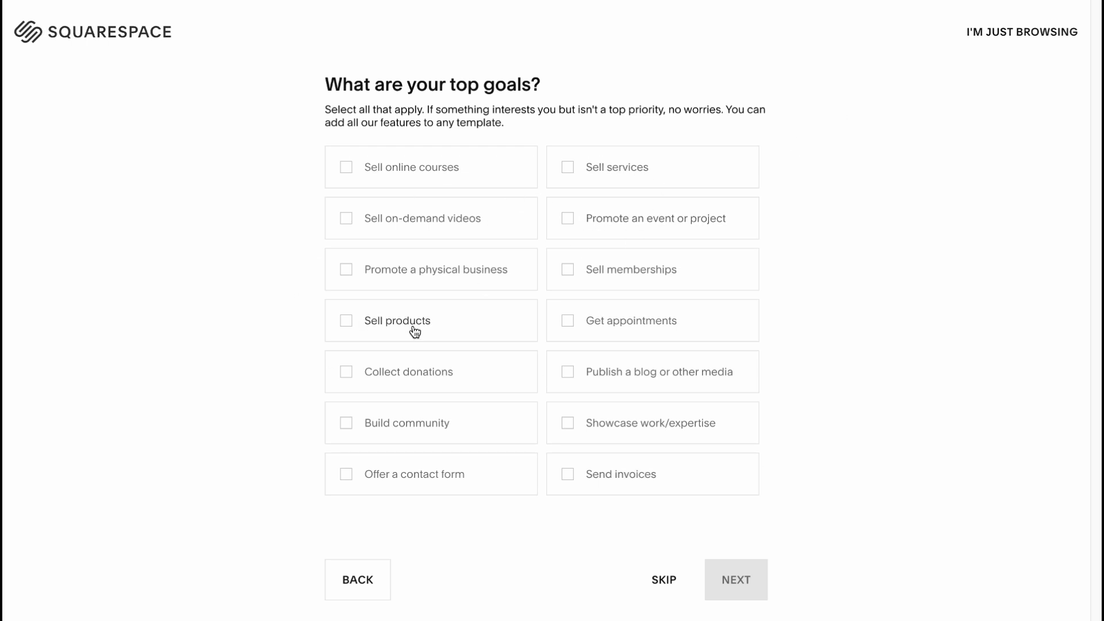
click(345, 169)
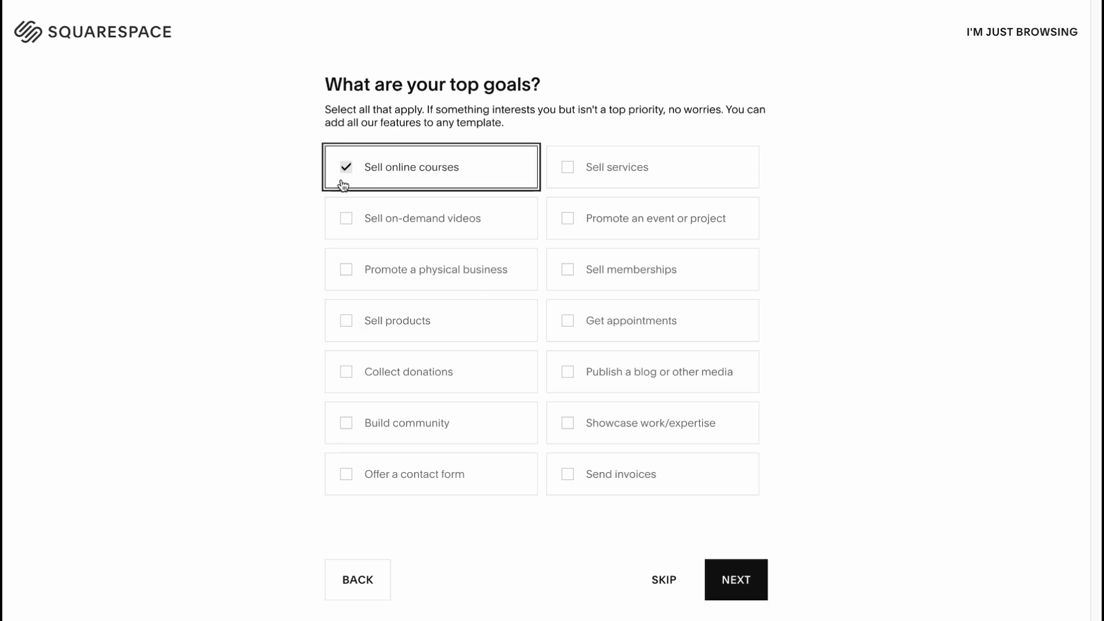
click(344, 325)
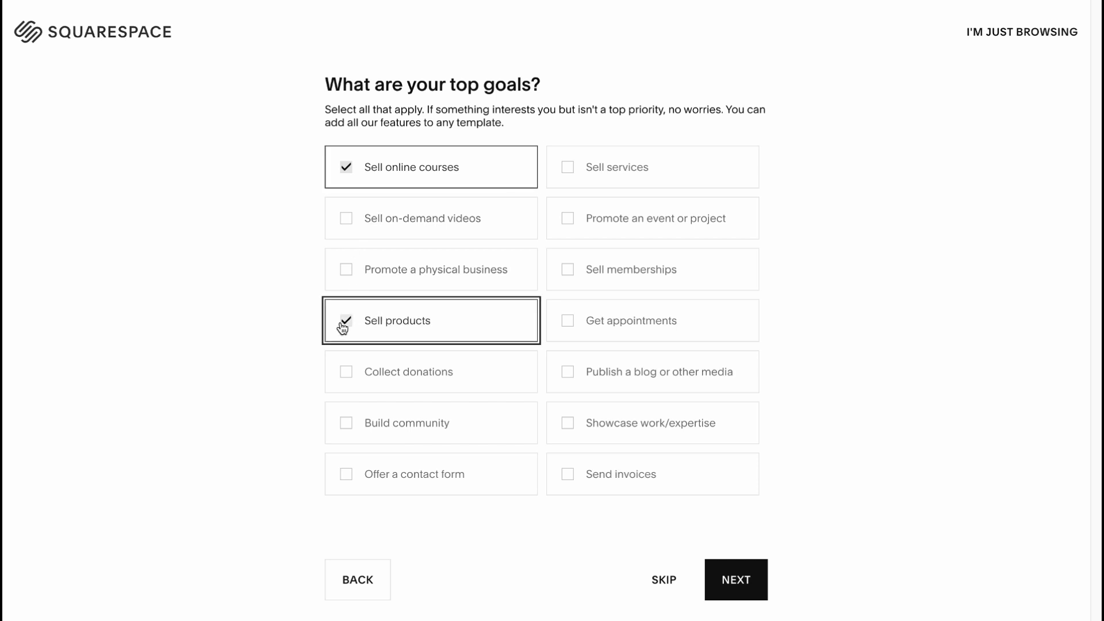
click(564, 168)
click(568, 167)
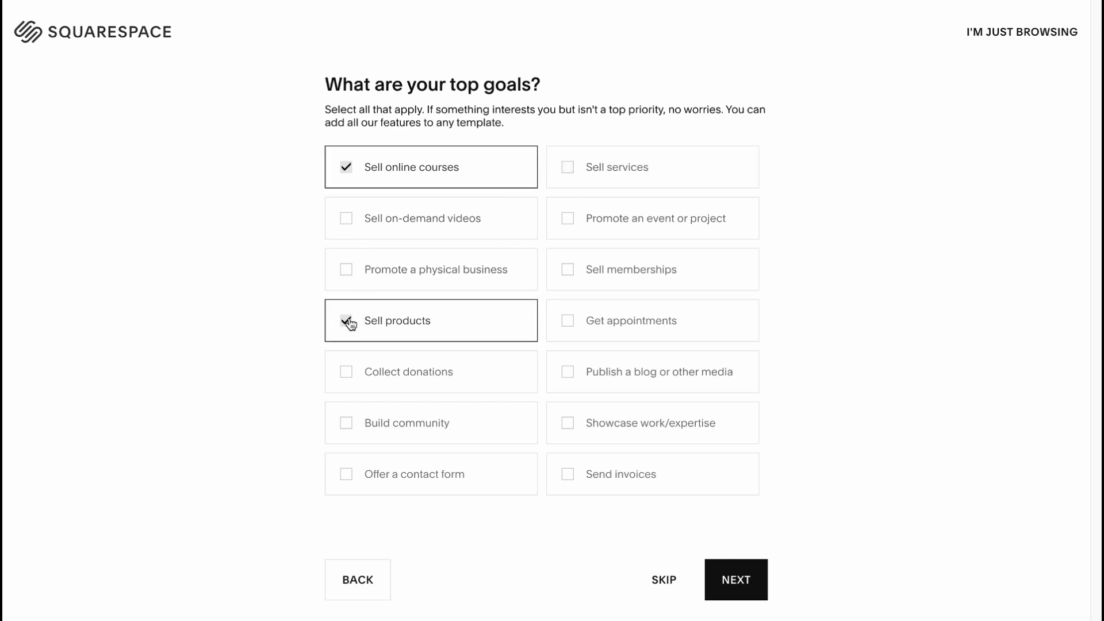
click(347, 323)
click(348, 170)
Step: Skip the question about top goals without any selection and review the options for getting started
click(662, 581)
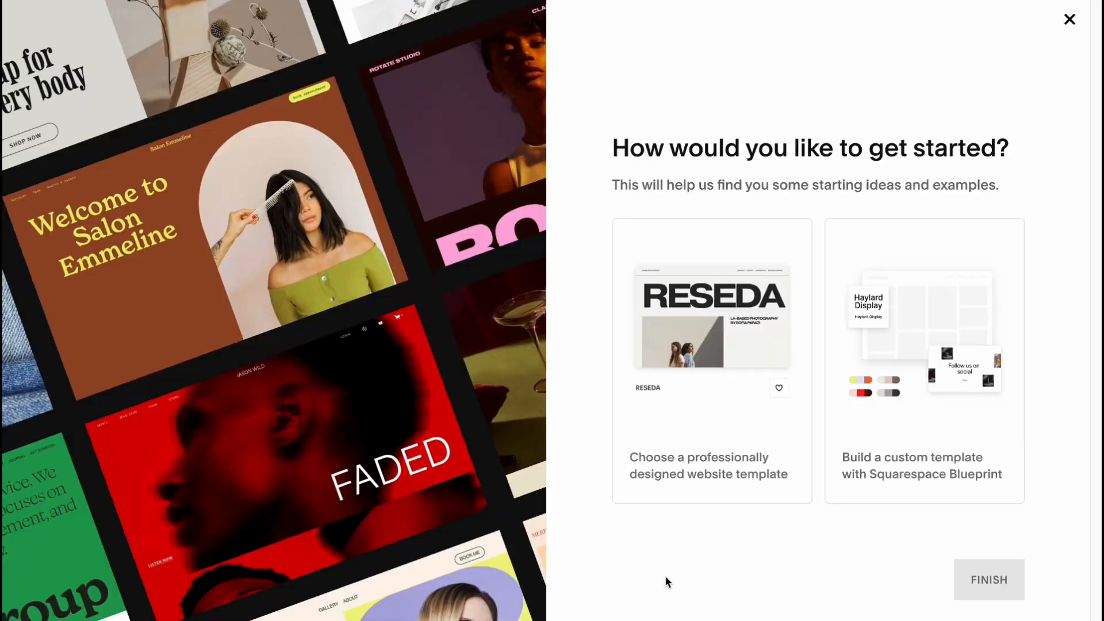
drag(613, 148, 1006, 151)
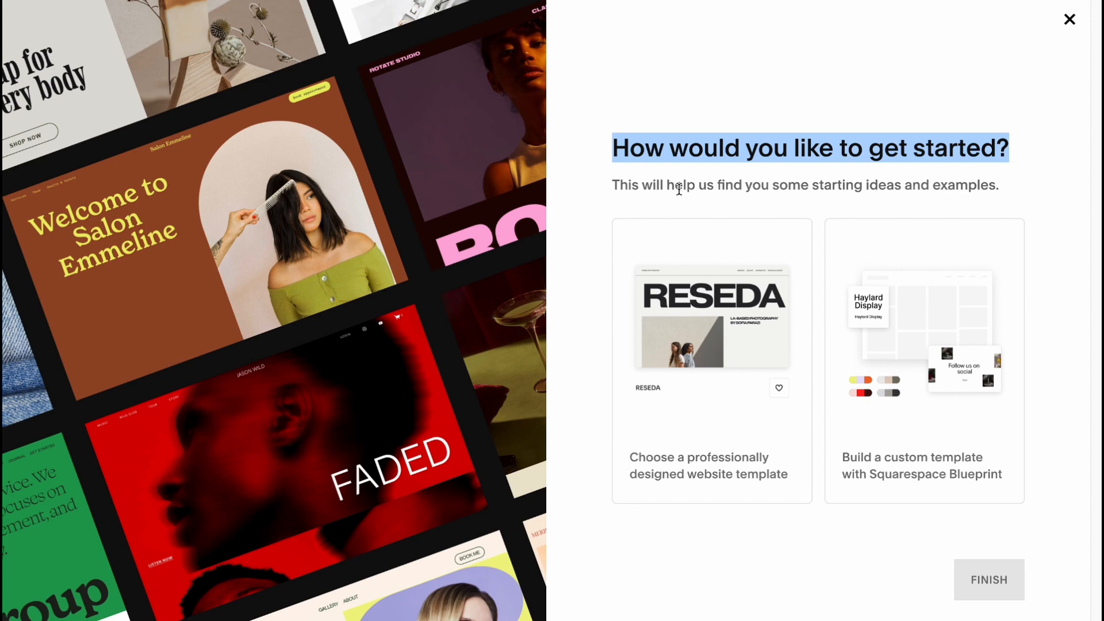
drag(615, 184, 1042, 187)
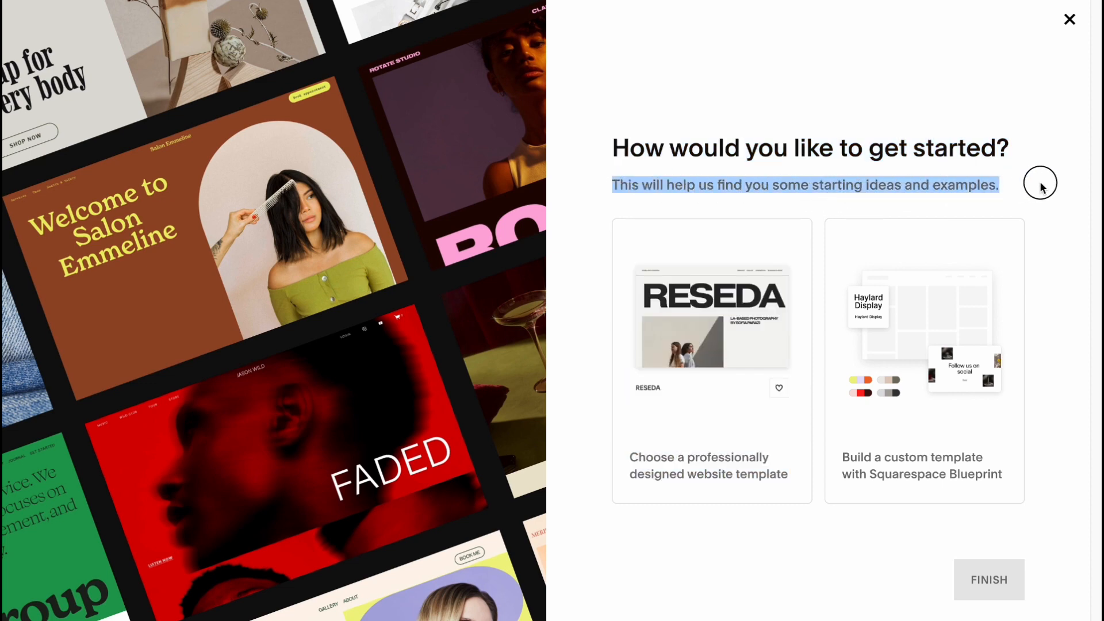
click(1020, 151)
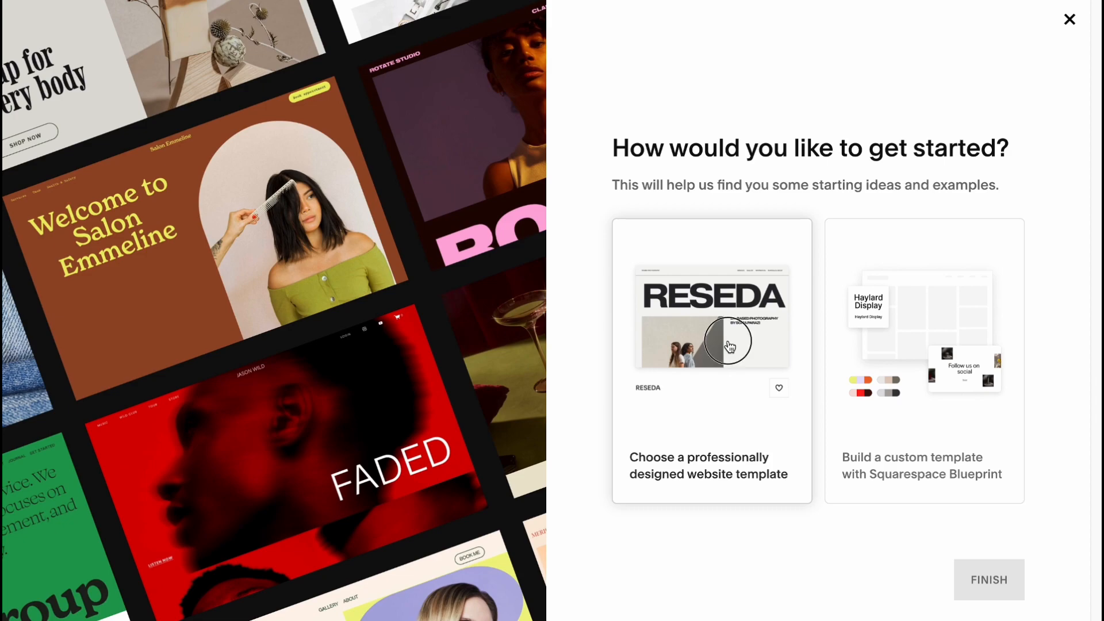
Step: Choose a professionally designed website template as the way to get started and finish the setup questions
click(727, 350)
click(992, 586)
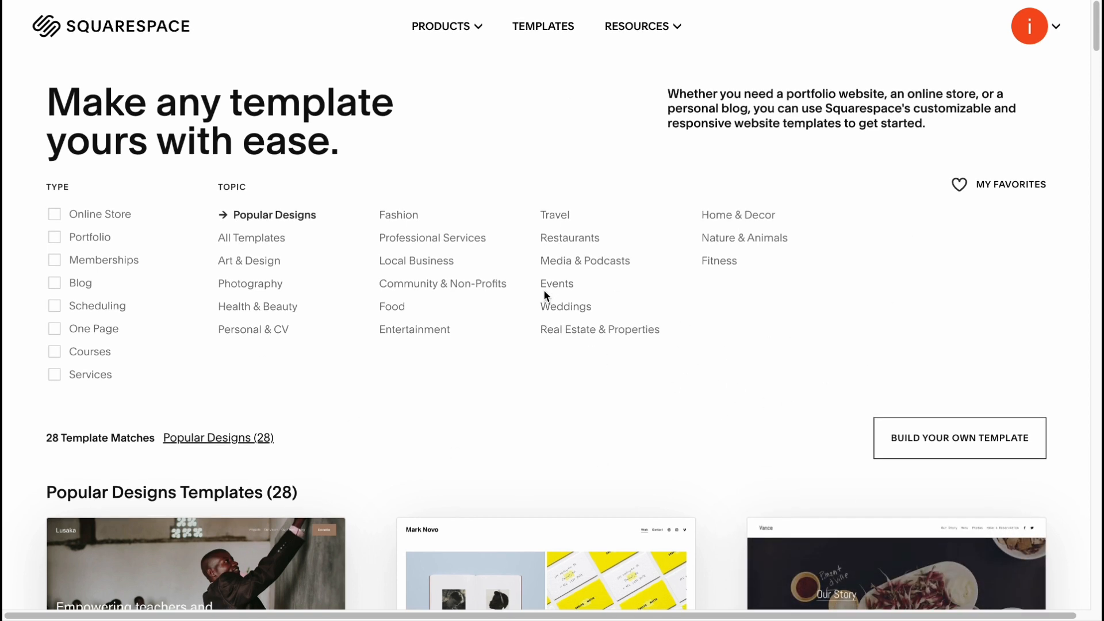
Step: Look through the Popular Designs templates and return to the type and topic filters
scroll(543, 290, down, 10)
scroll(547, 309, down, 18)
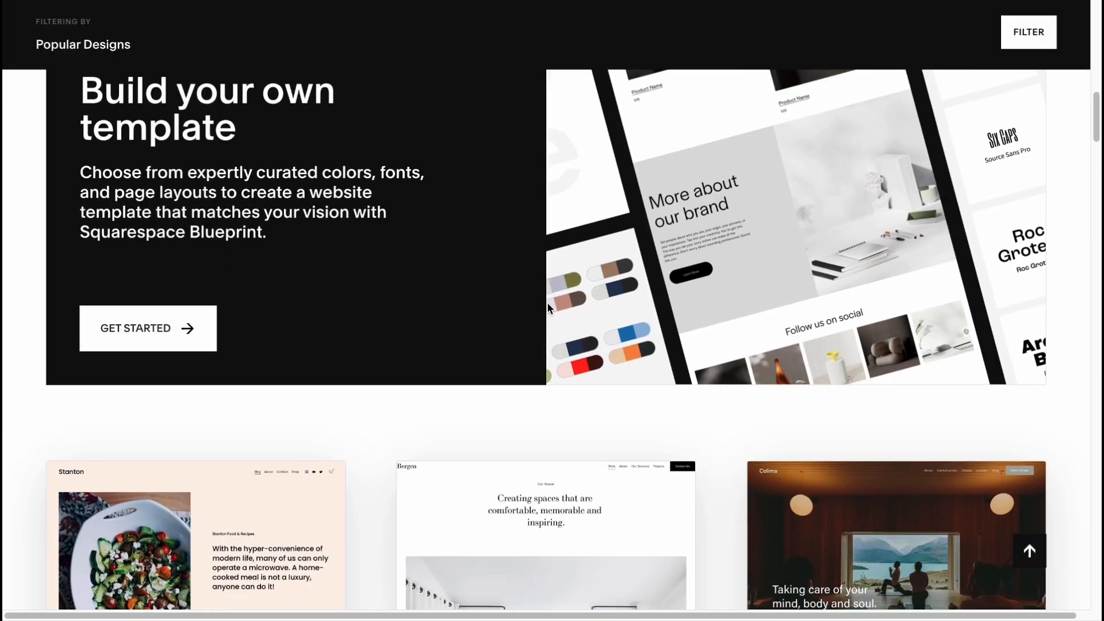
scroll(546, 302, down, 15)
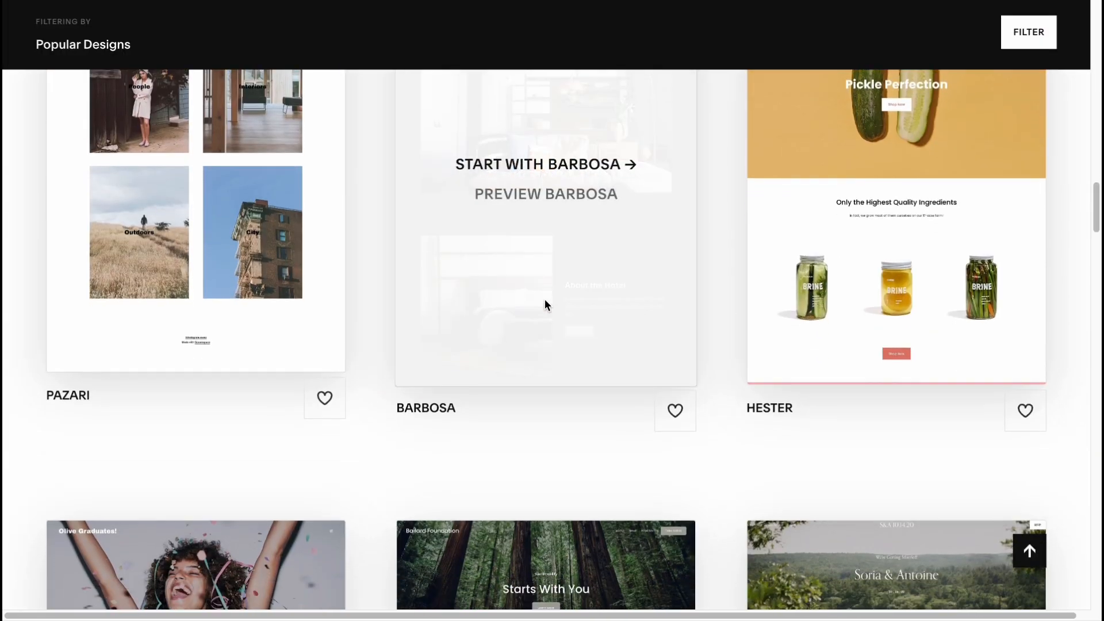
scroll(538, 294, down, 8)
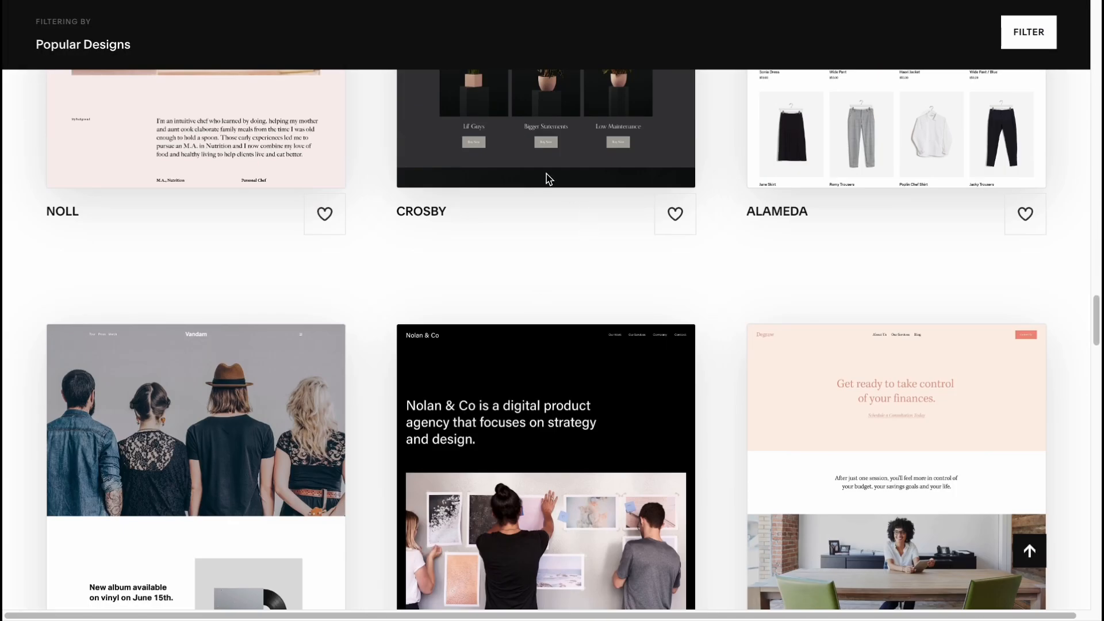
scroll(530, 443, down, 1)
scroll(530, 443, down, 15)
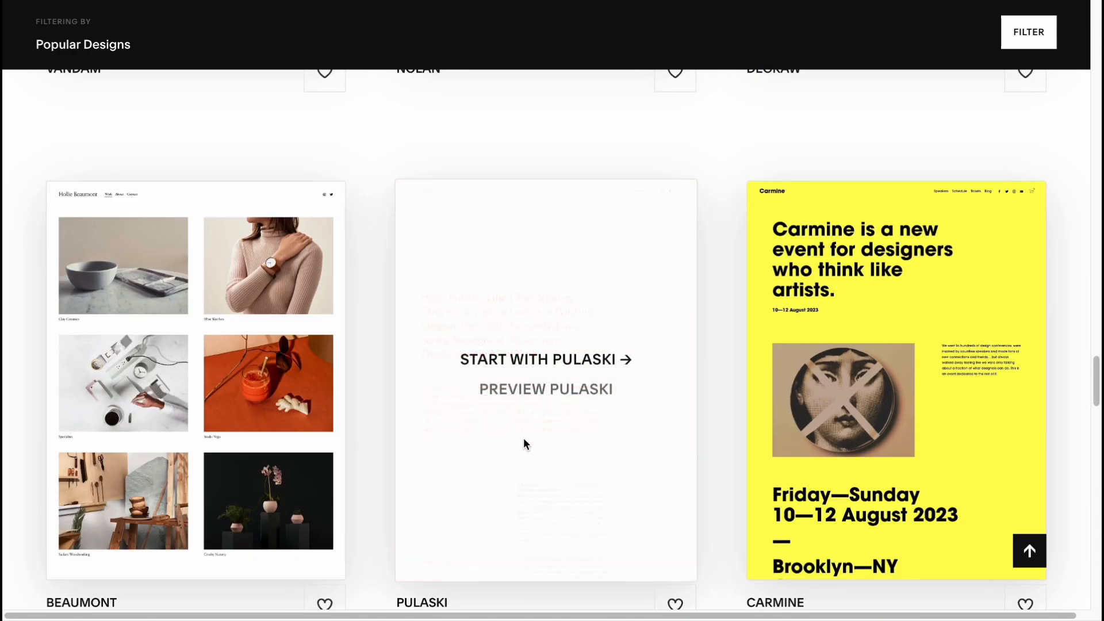
scroll(622, 410, up, 8)
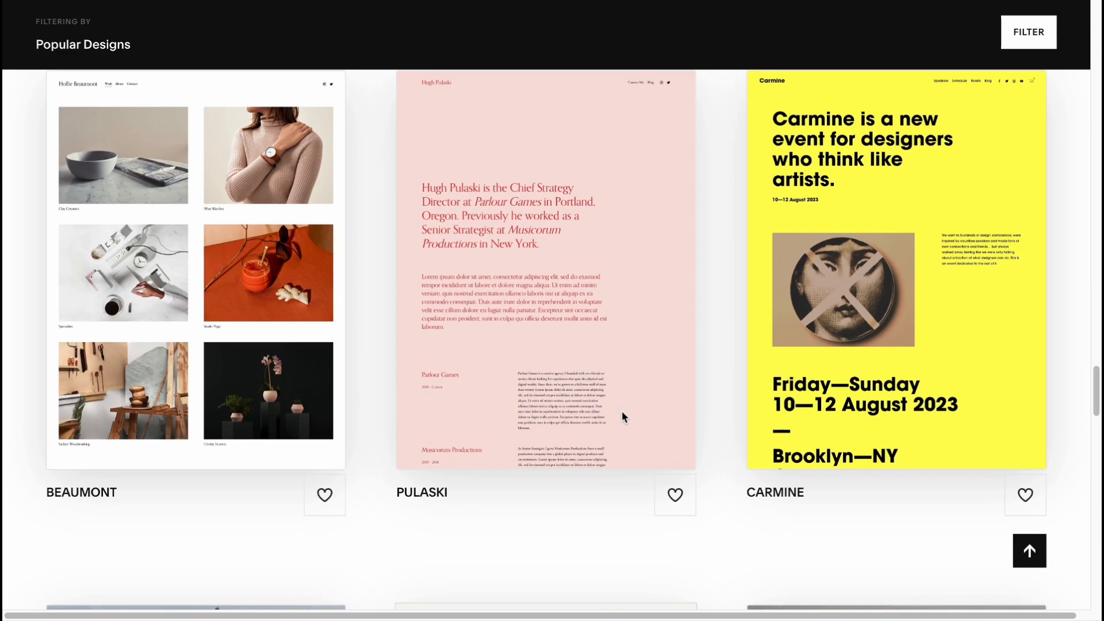
scroll(499, 319, up, 6)
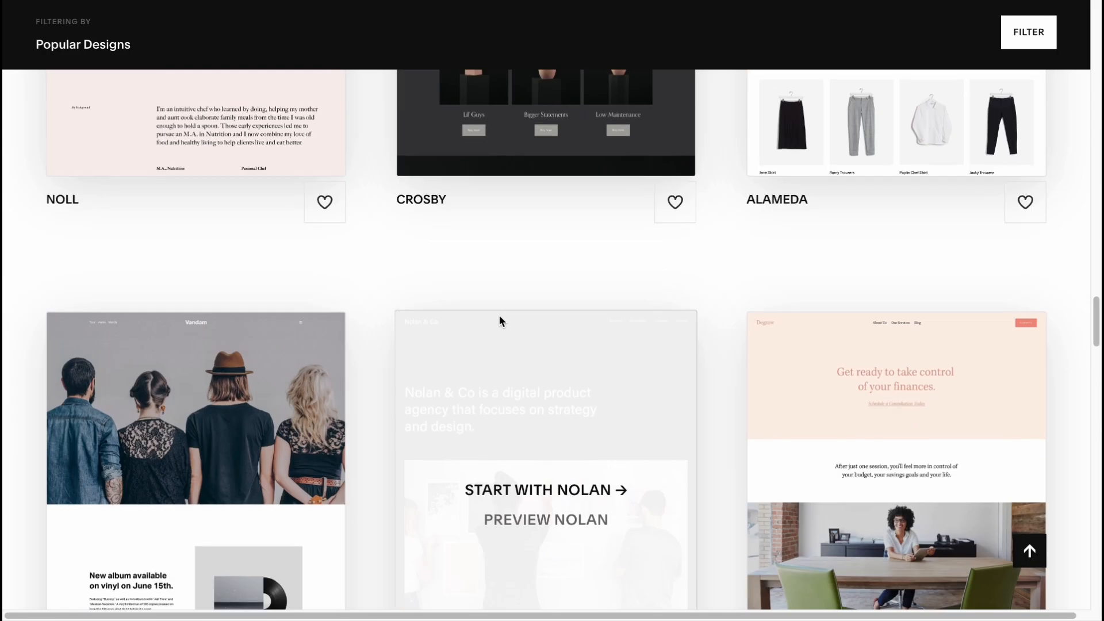
scroll(498, 321, up, 15)
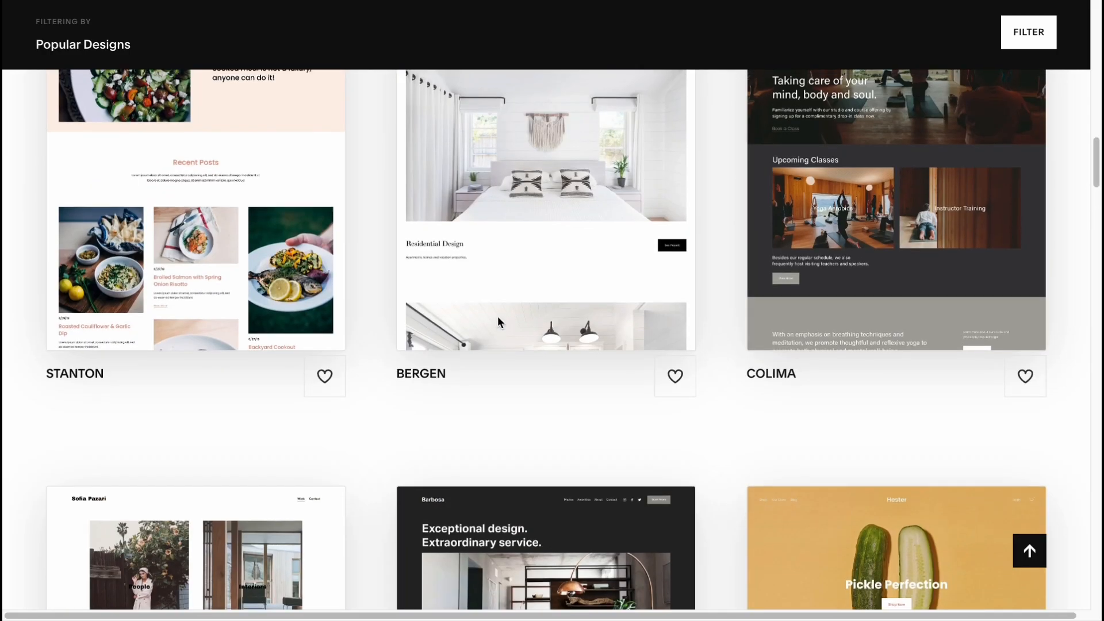
scroll(498, 323, up, 10)
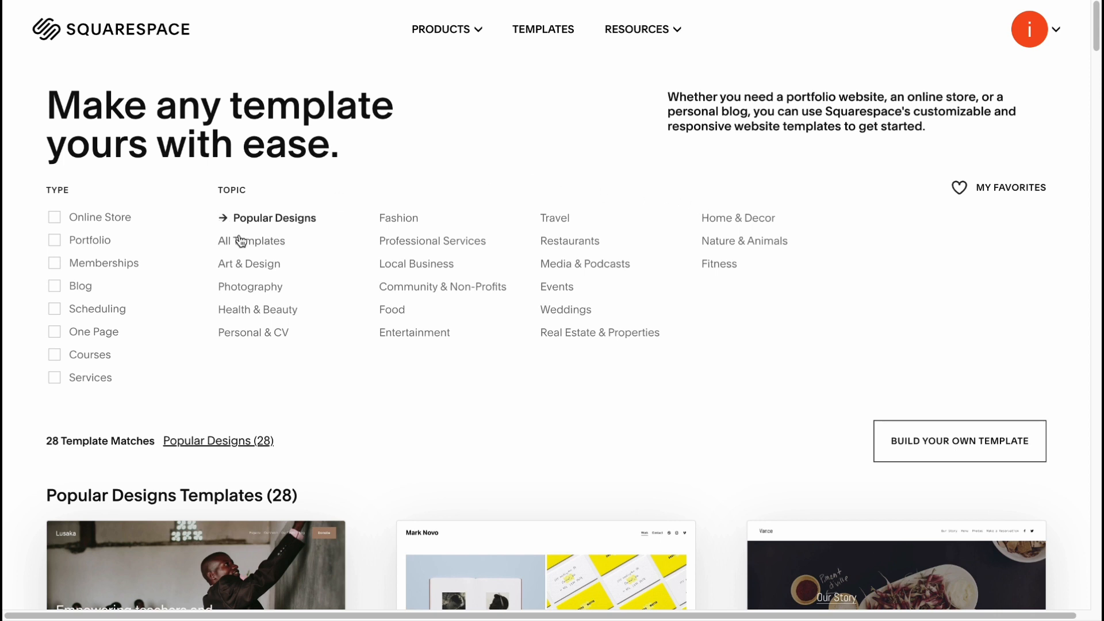
Step: Filter the templates by the Blog type and the Photography topic and browse the matches
click(56, 285)
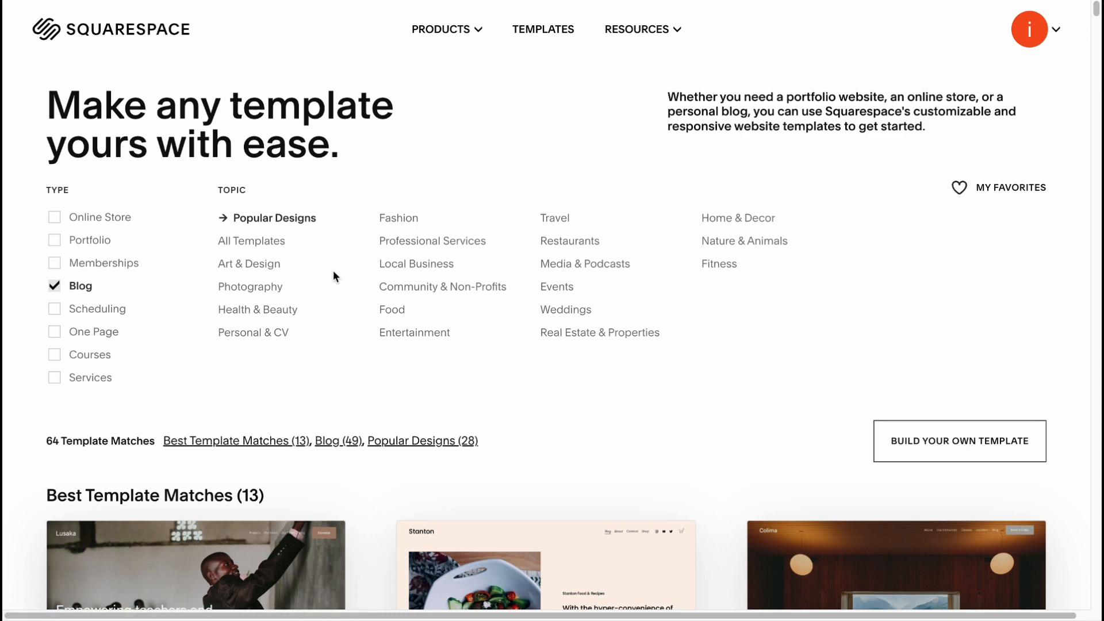
click(258, 288)
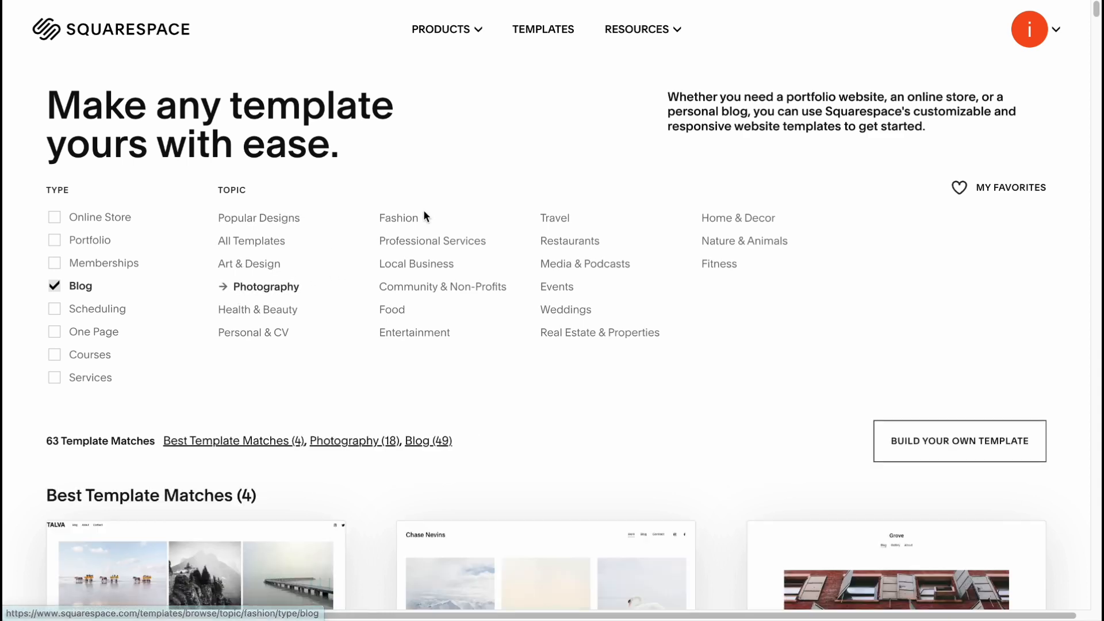
scroll(426, 213, down, 5)
scroll(481, 295, up, 5)
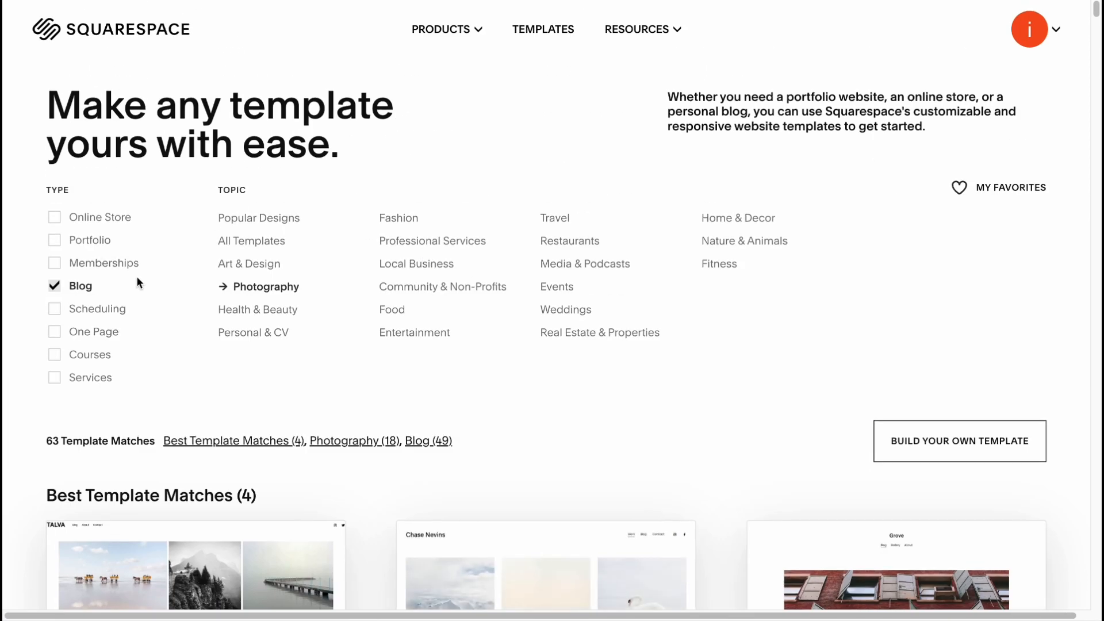
scroll(419, 330, down, 5)
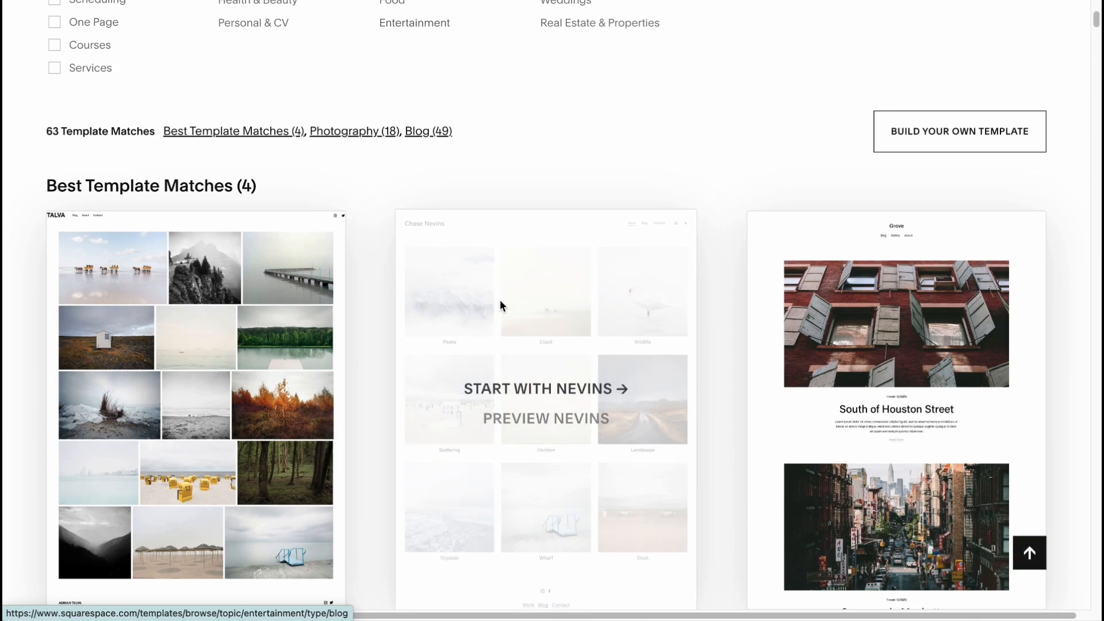
scroll(246, 281, down, 20)
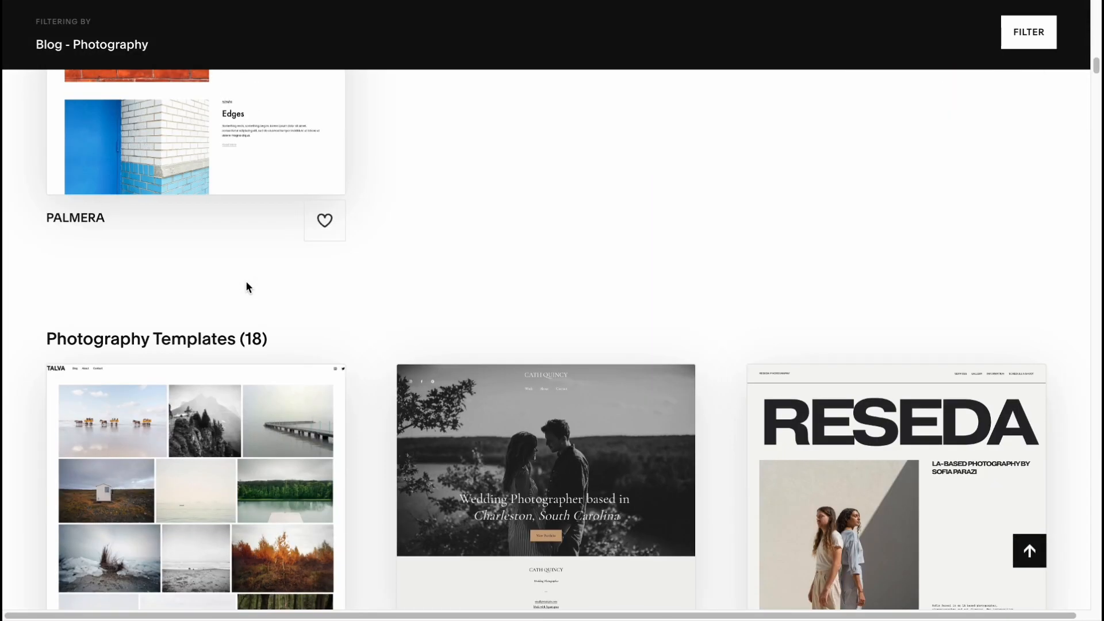
scroll(246, 281, up, 12)
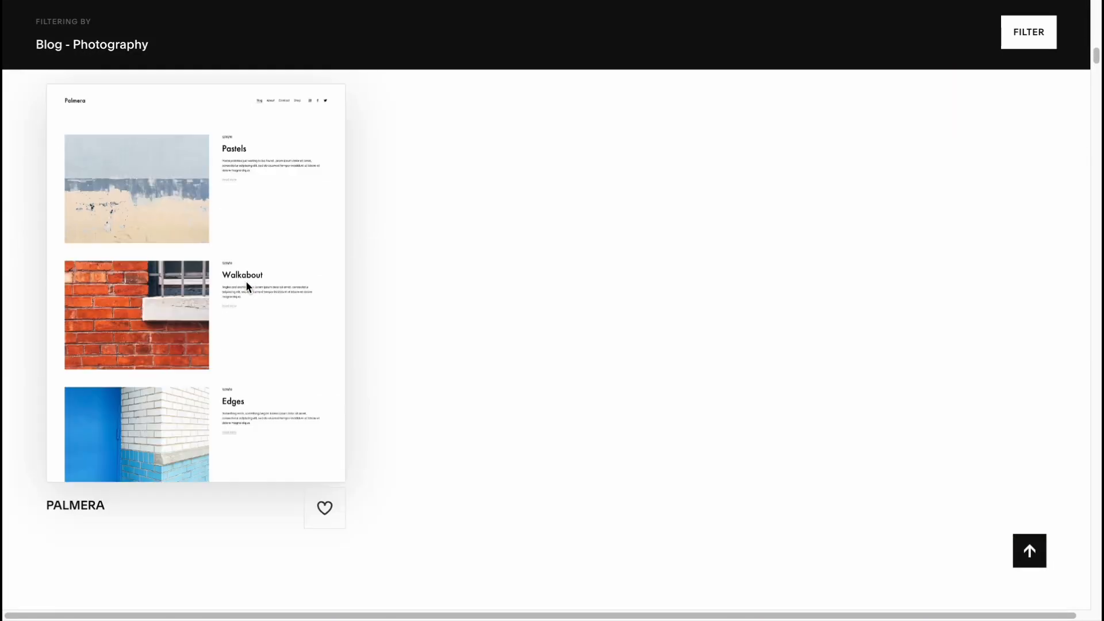
scroll(246, 281, up, 10)
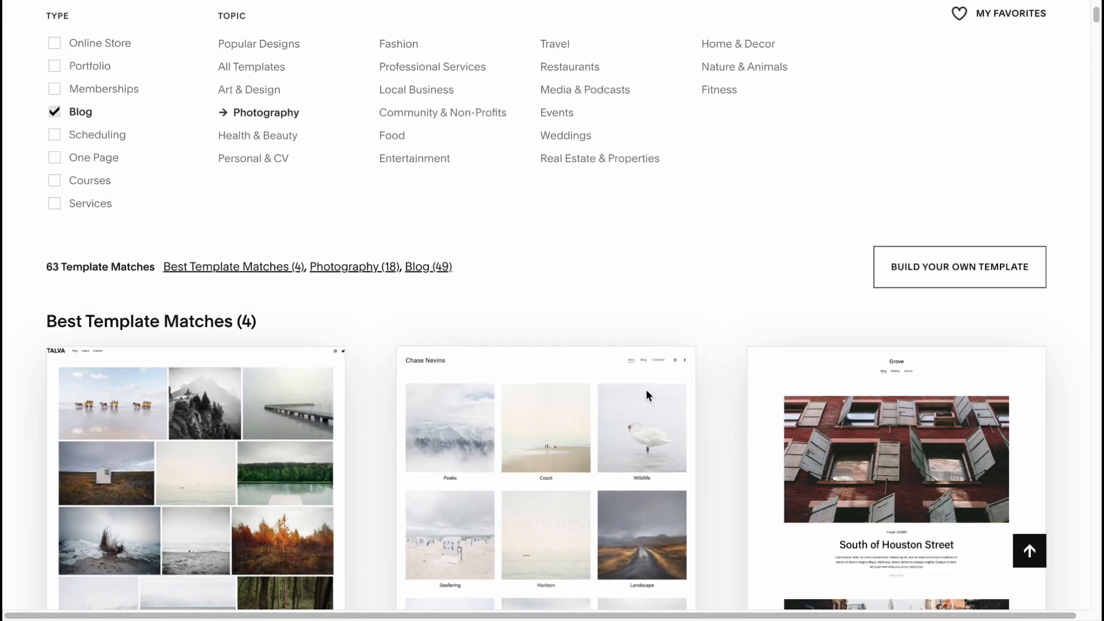
Step: Preview the Nevins template from the best matches and look through its Work page down to the footer
scroll(867, 416, down, 6)
scroll(805, 416, up, 3)
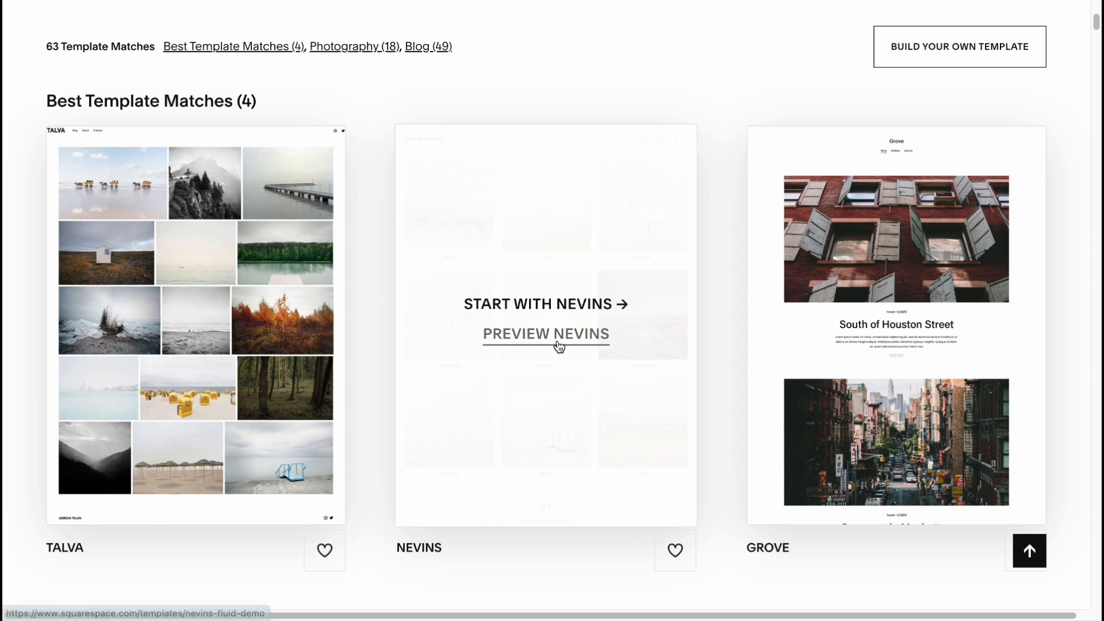
click(545, 334)
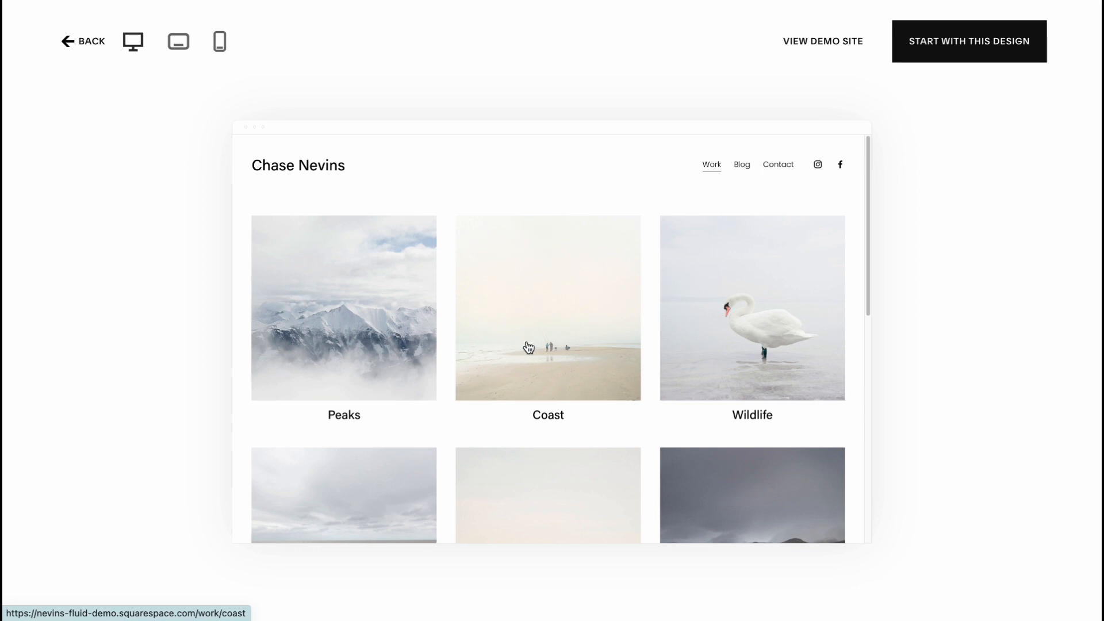
scroll(527, 345, down, 5)
scroll(528, 344, down, 3)
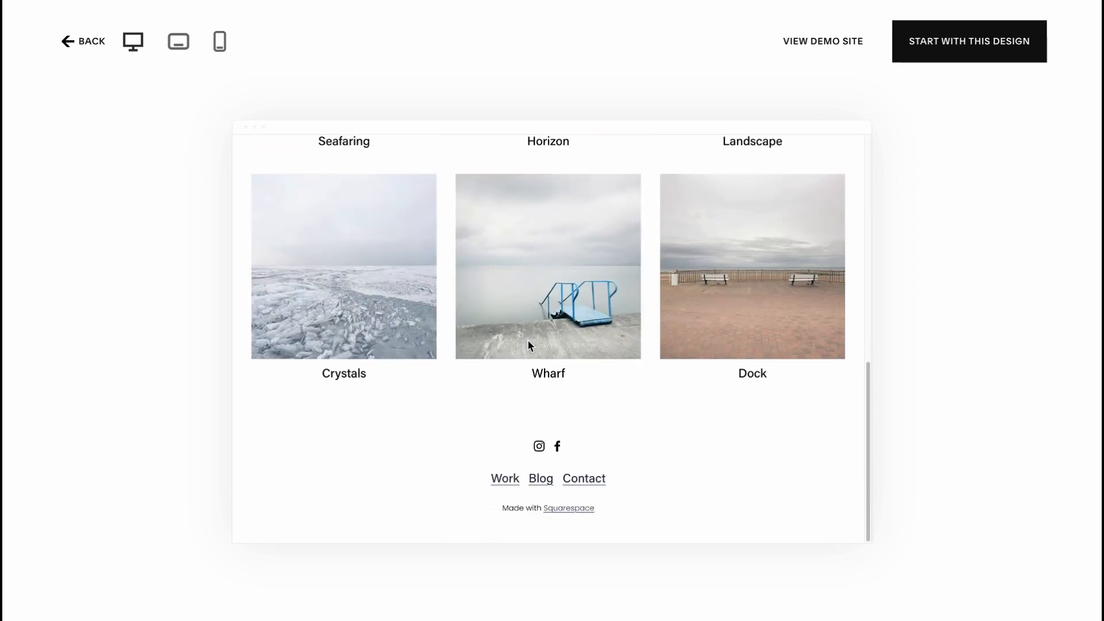
scroll(529, 345, up, 6)
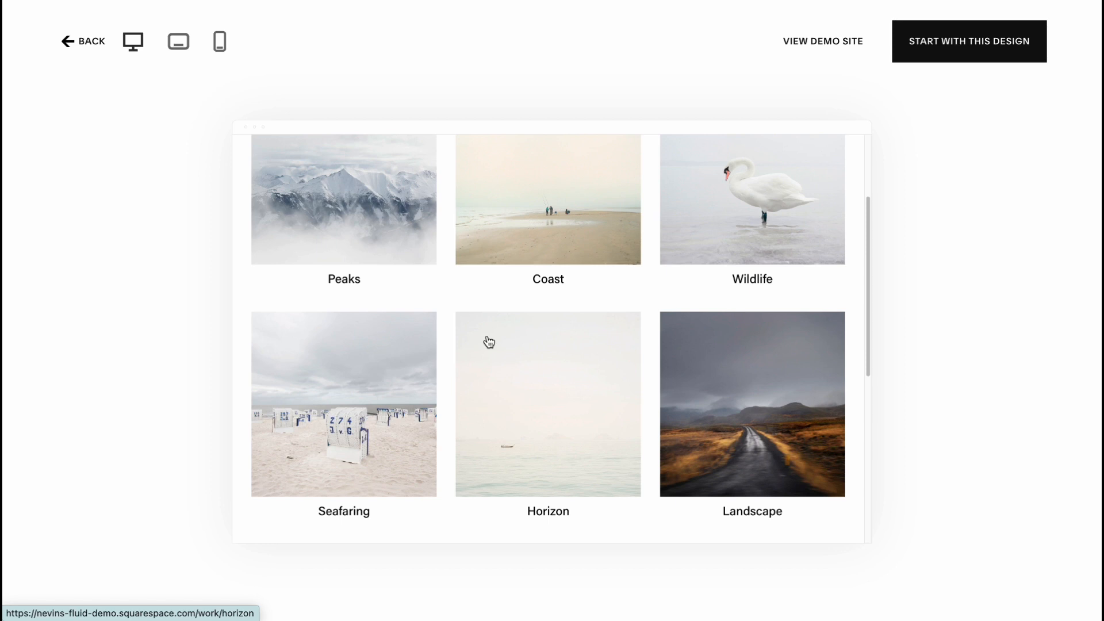
Step: Check the Nevins preview in tablet and mobile layouts and return to the desktop layout
click(178, 41)
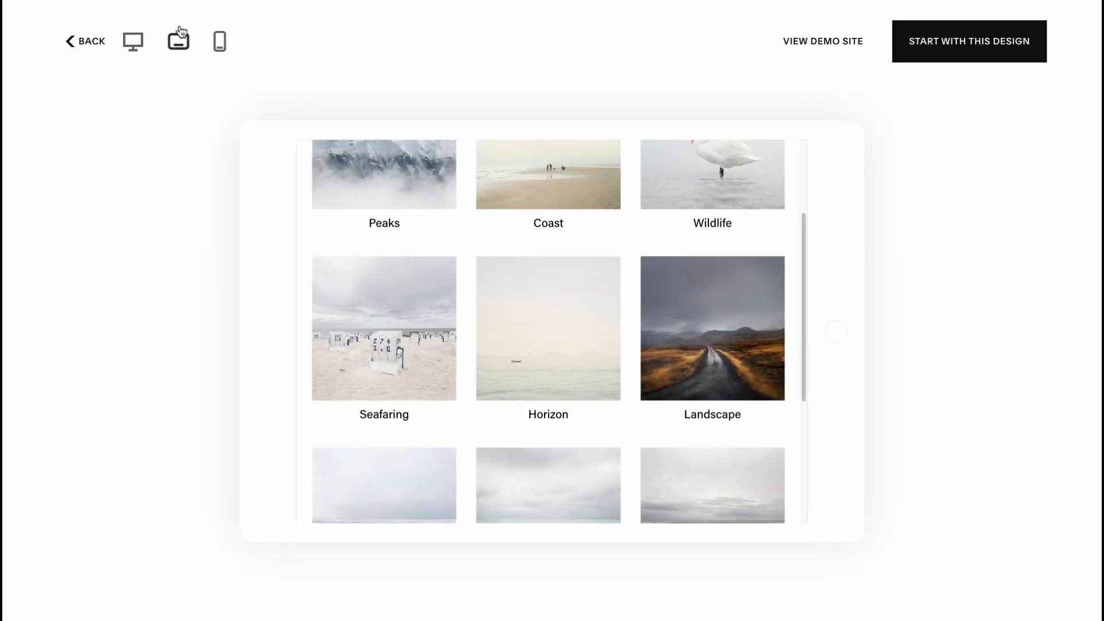
click(219, 45)
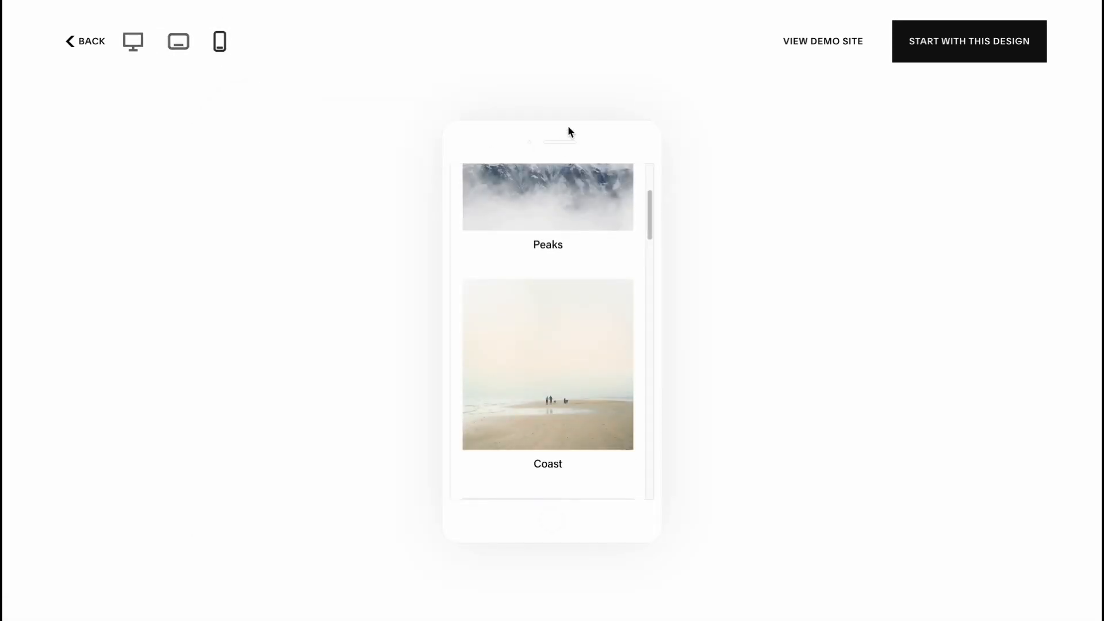
click(180, 43)
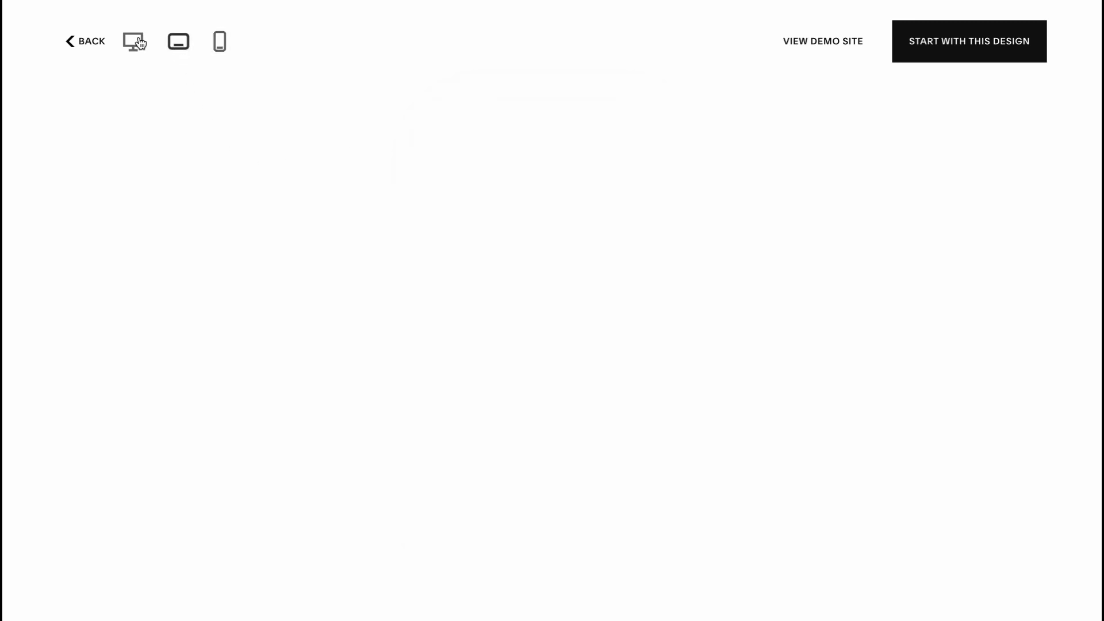
click(133, 41)
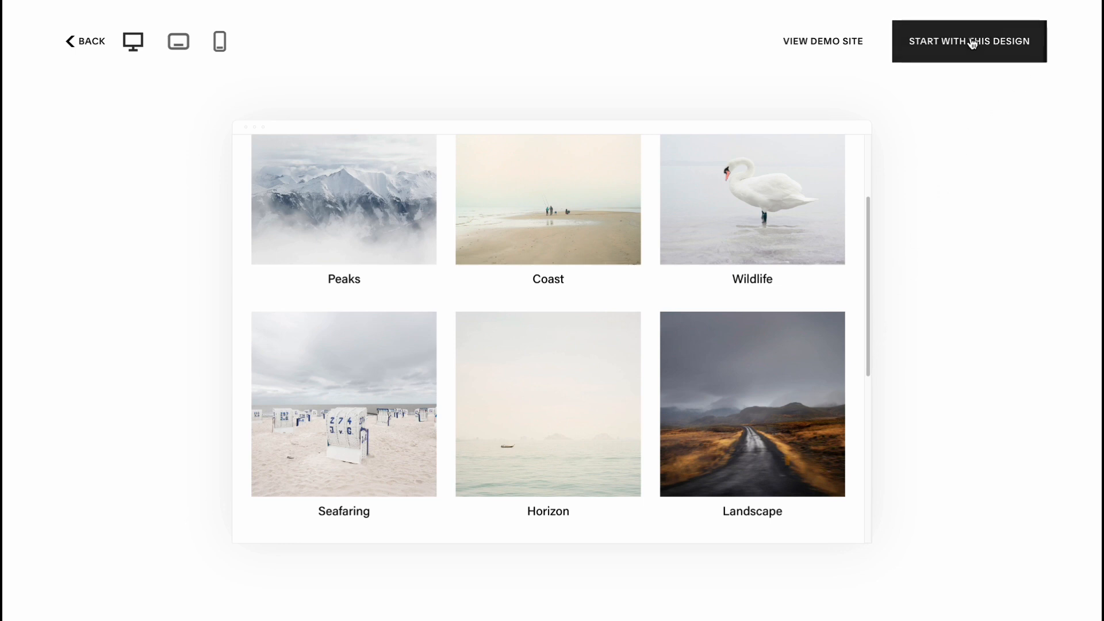
scroll(670, 340, up, 3)
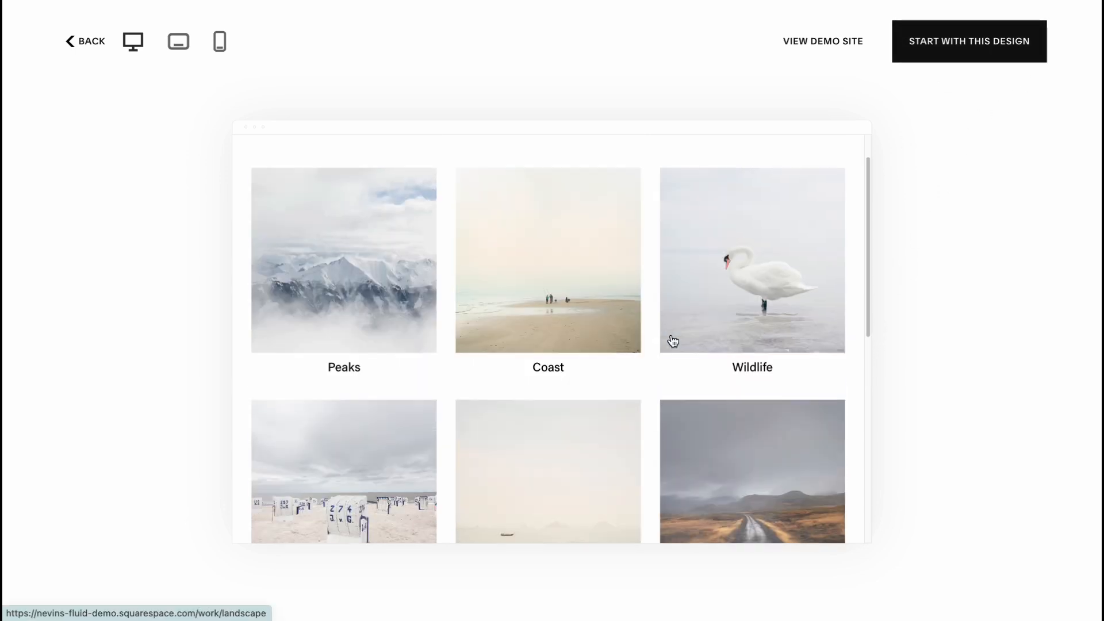
Step: Start the new website with the Nevins design and set the site title to "test website my blog"
click(975, 47)
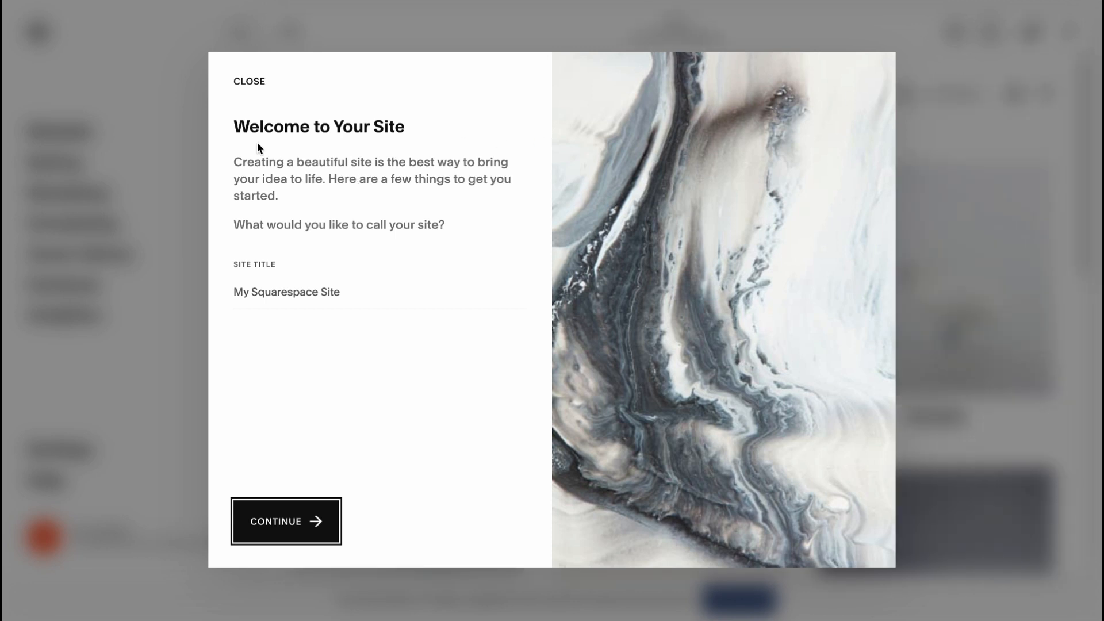
drag(234, 124, 459, 131)
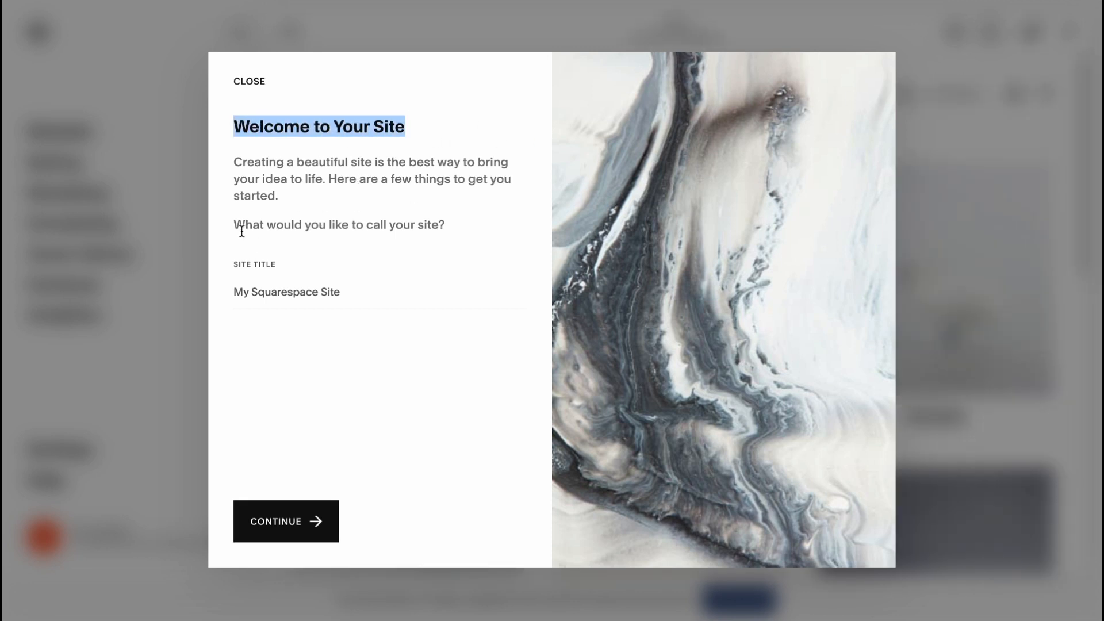
drag(241, 232, 459, 228)
click(337, 291)
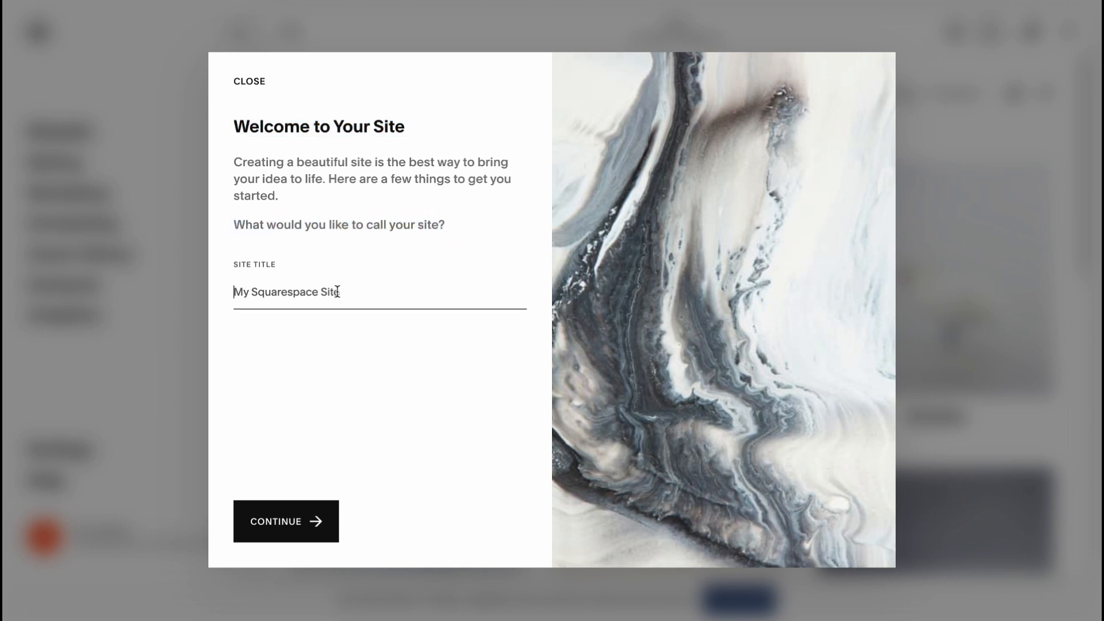
text(e)
key(BackSpace)
key(ctrl+space)
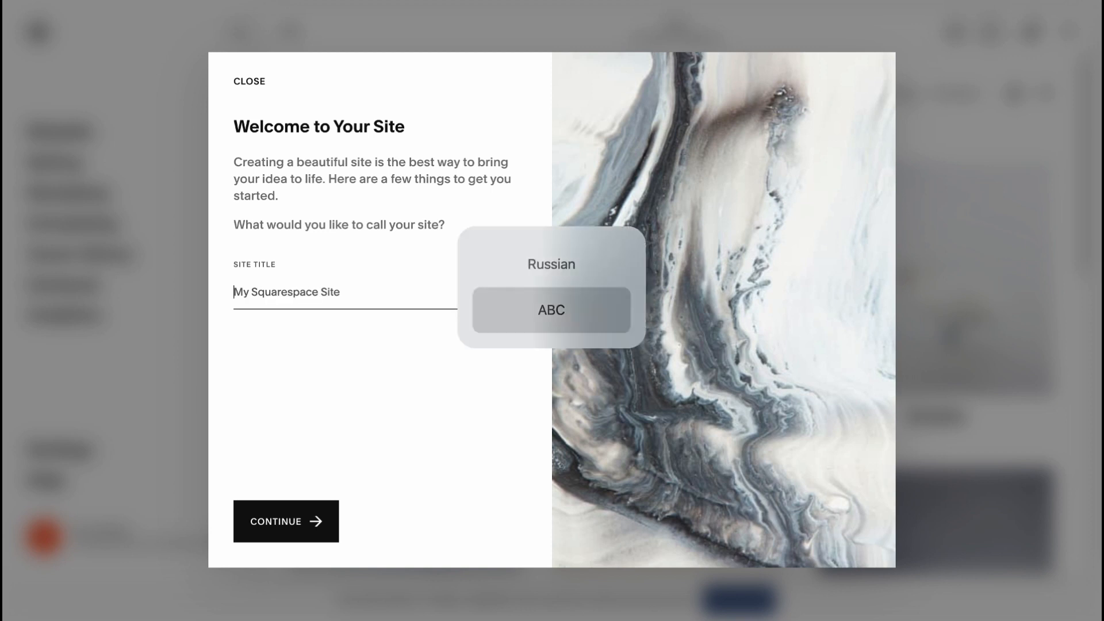
text(test website)
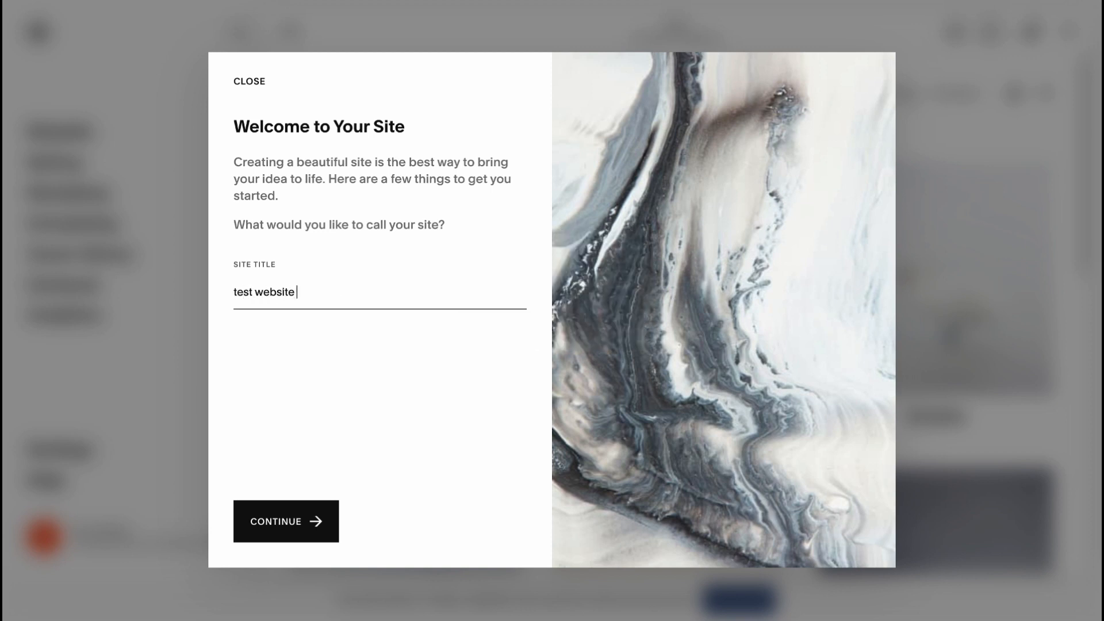
text( my blog)
click(295, 508)
Step: Go through the remaining welcome guide pages and finish the guide to reach the site editor
click(498, 528)
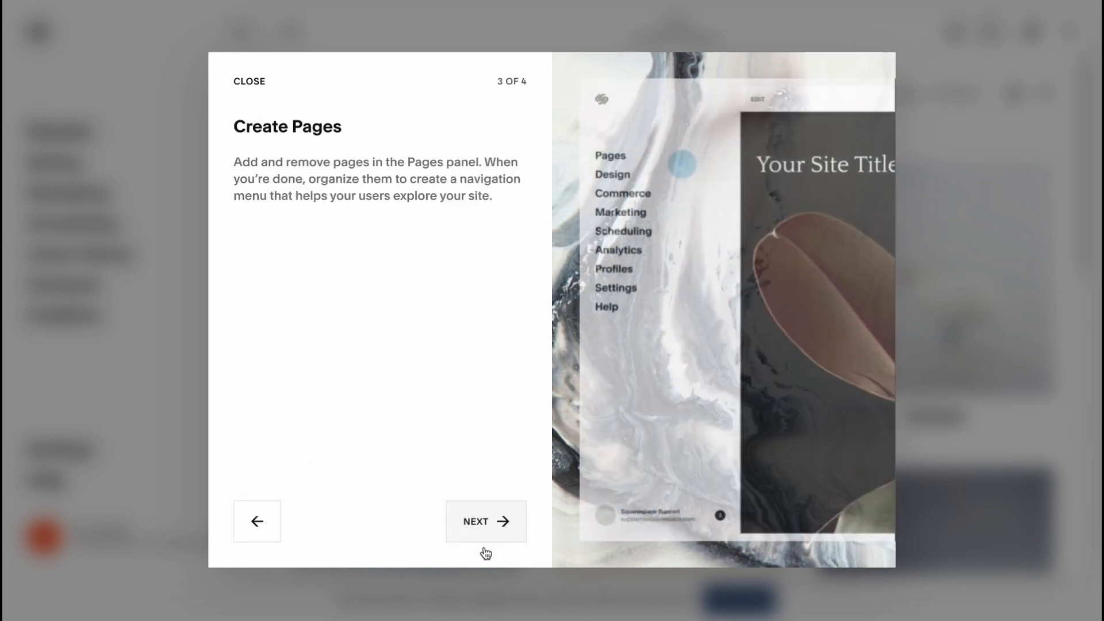
click(483, 536)
click(478, 522)
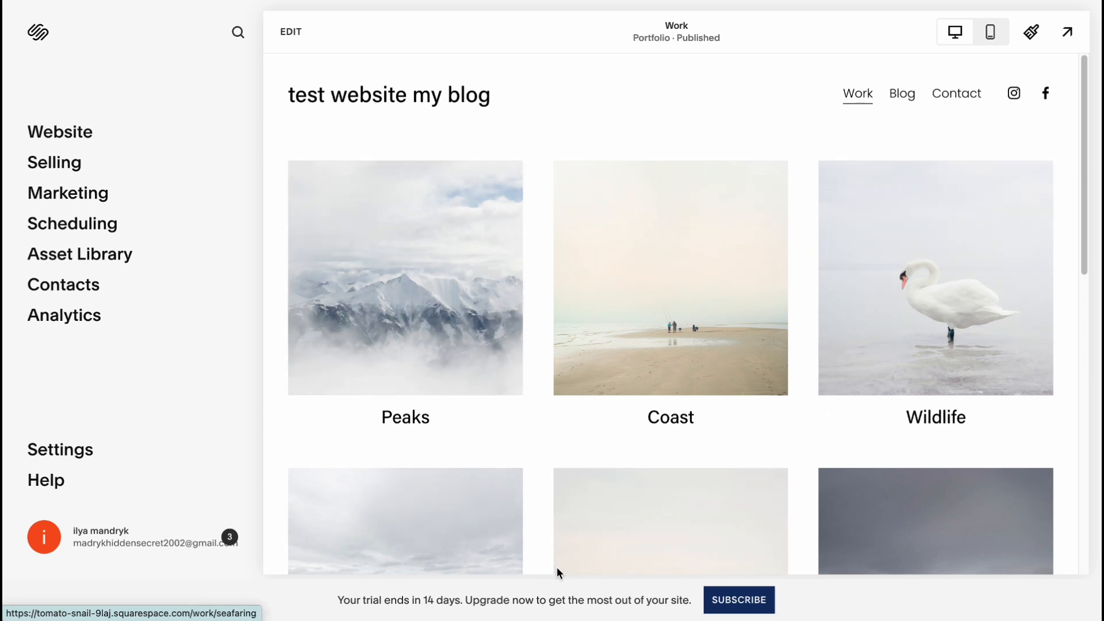
Step: Open the website's page list, view the Work and Blog pages, and return to the list
click(62, 131)
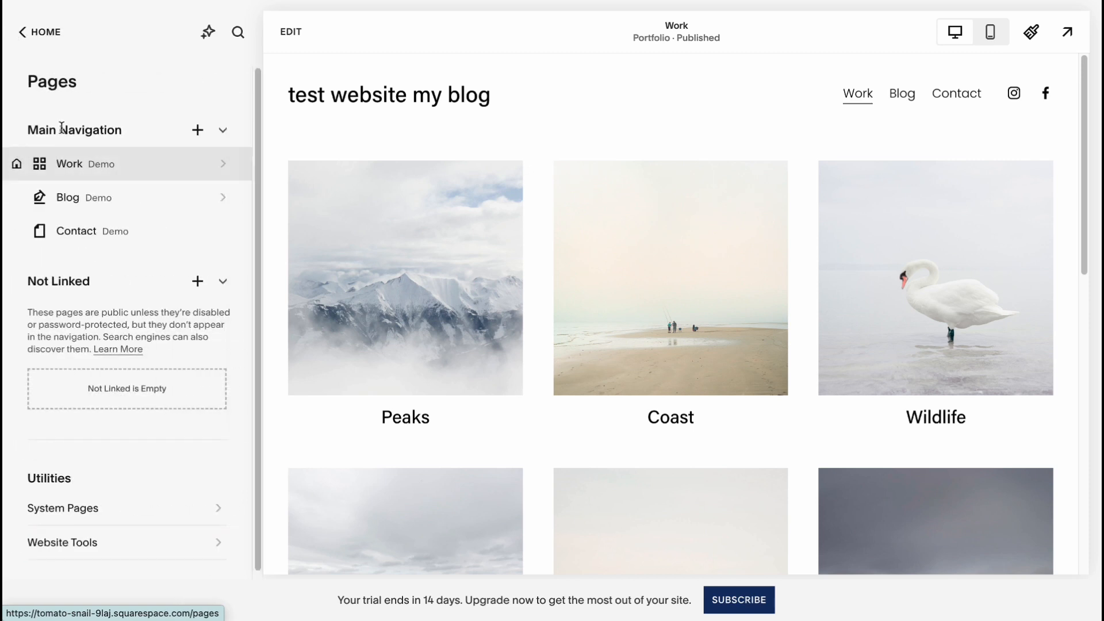
click(72, 172)
click(70, 202)
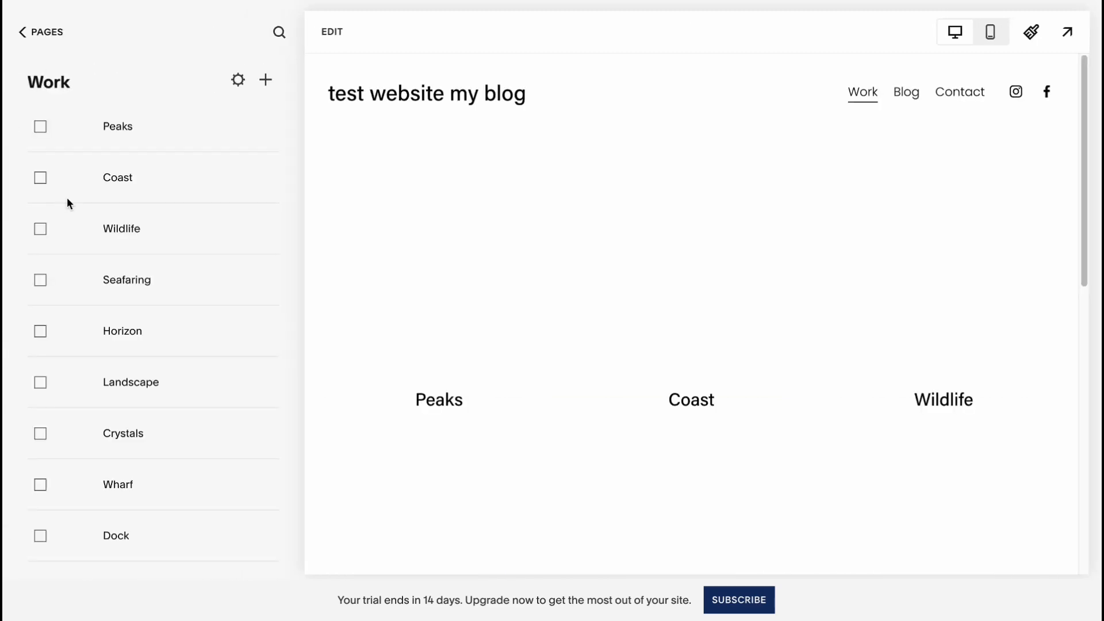
click(24, 32)
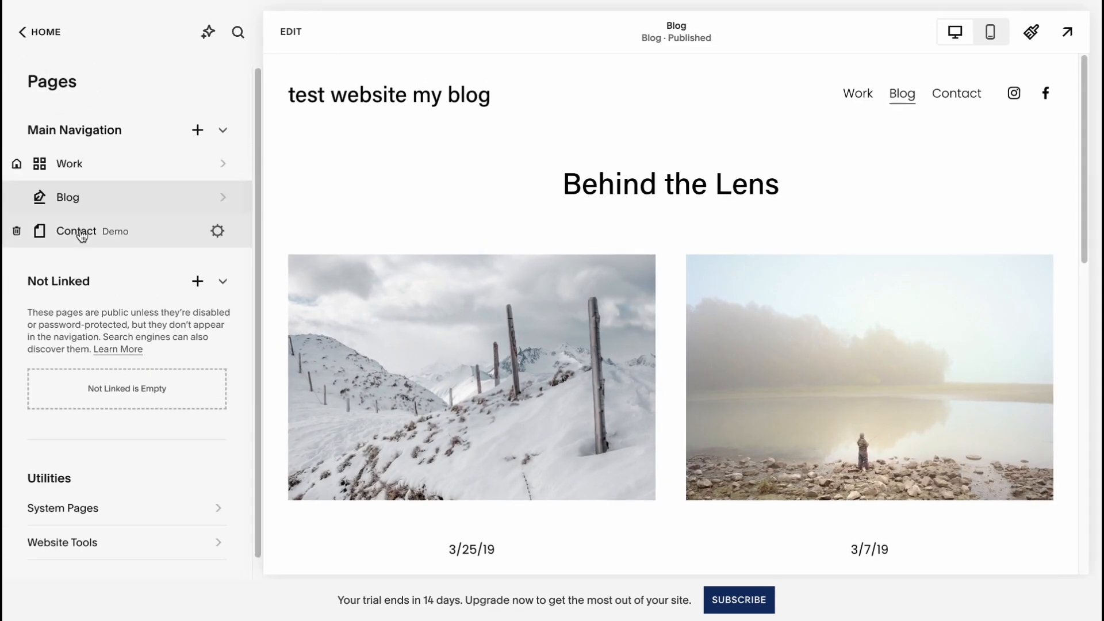
Step: View the Contact page and delete it from the main navigation
click(84, 236)
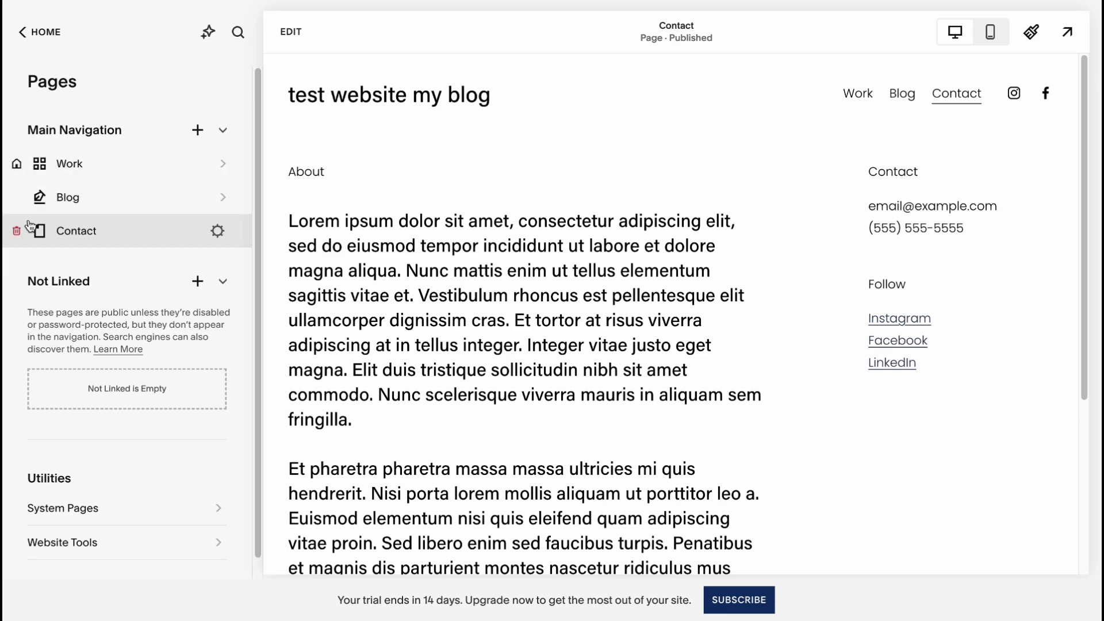
click(17, 231)
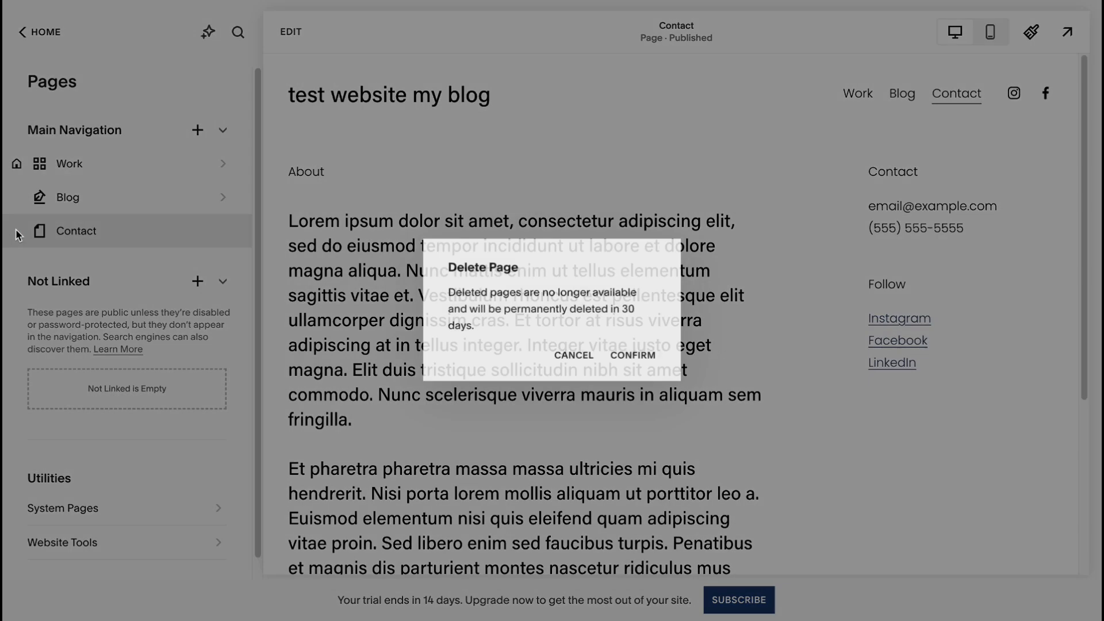
click(636, 353)
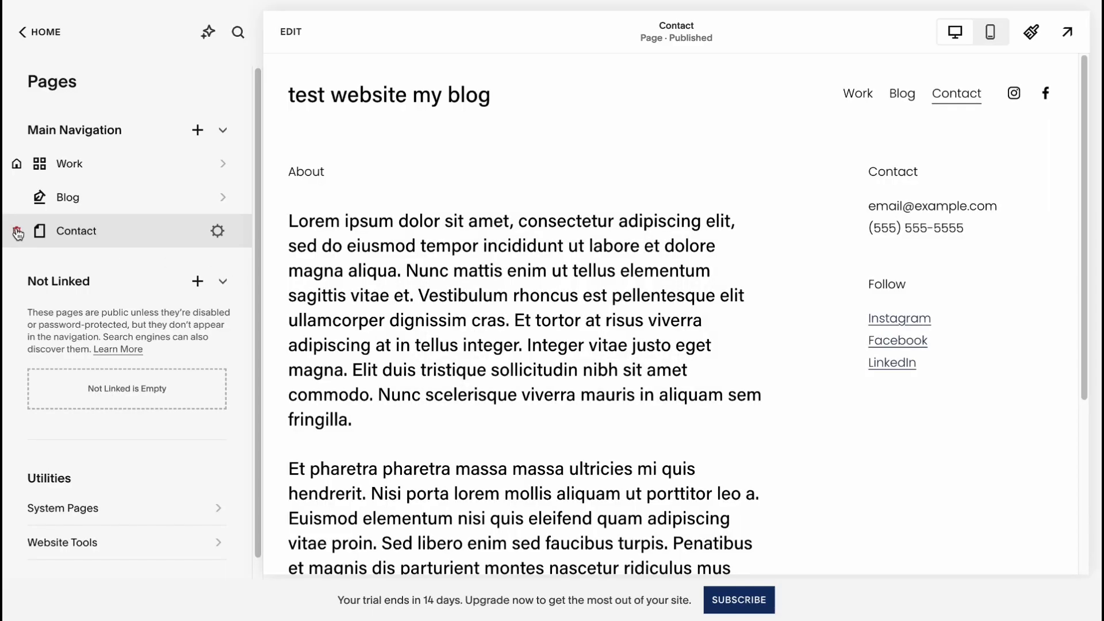
click(18, 233)
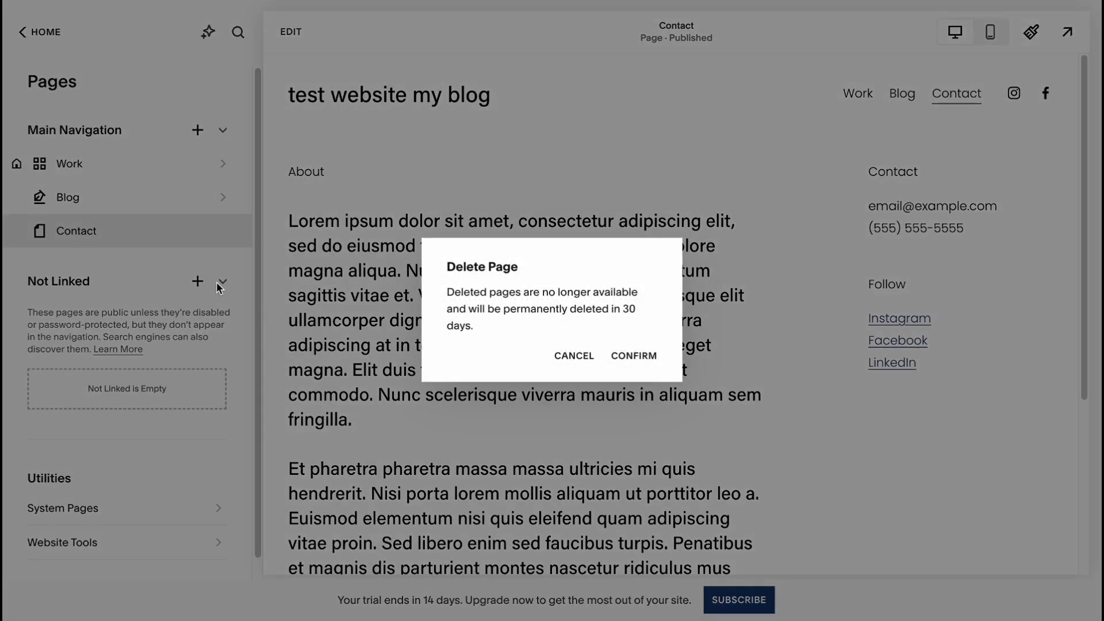
click(651, 365)
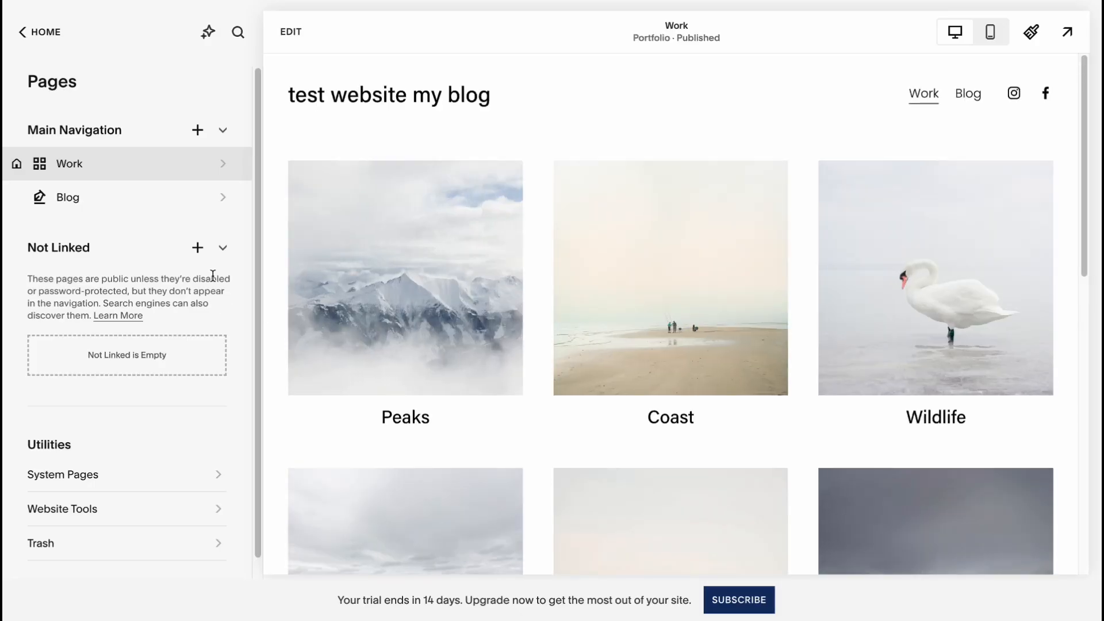
Step: Look through the page, collection, folder and link types that can be added to the main navigation, adding none
click(199, 132)
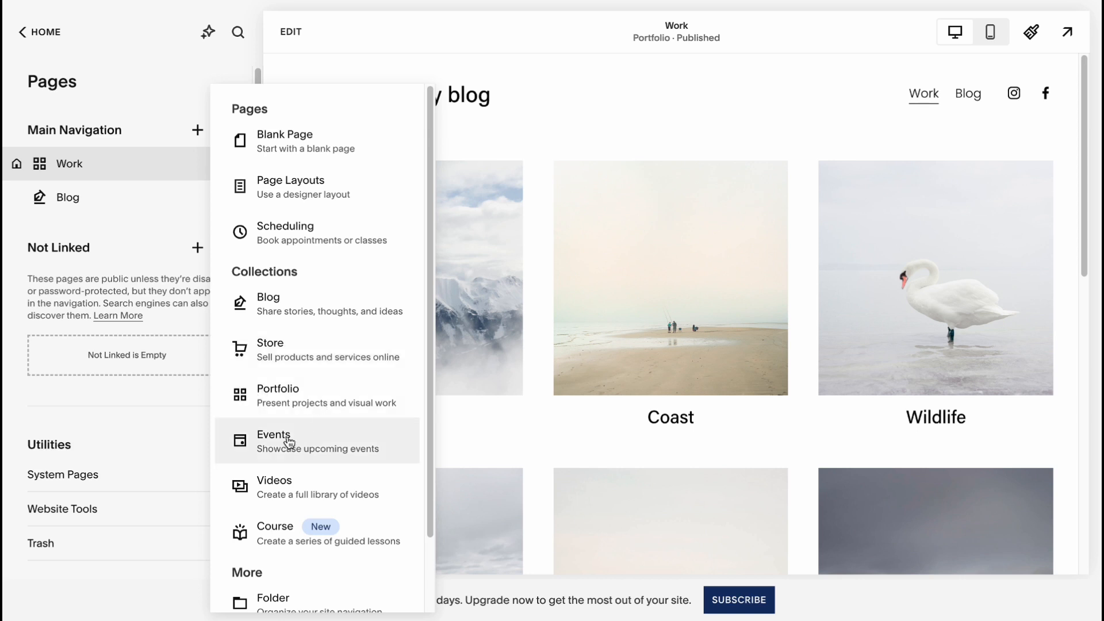
scroll(291, 515, down, 2)
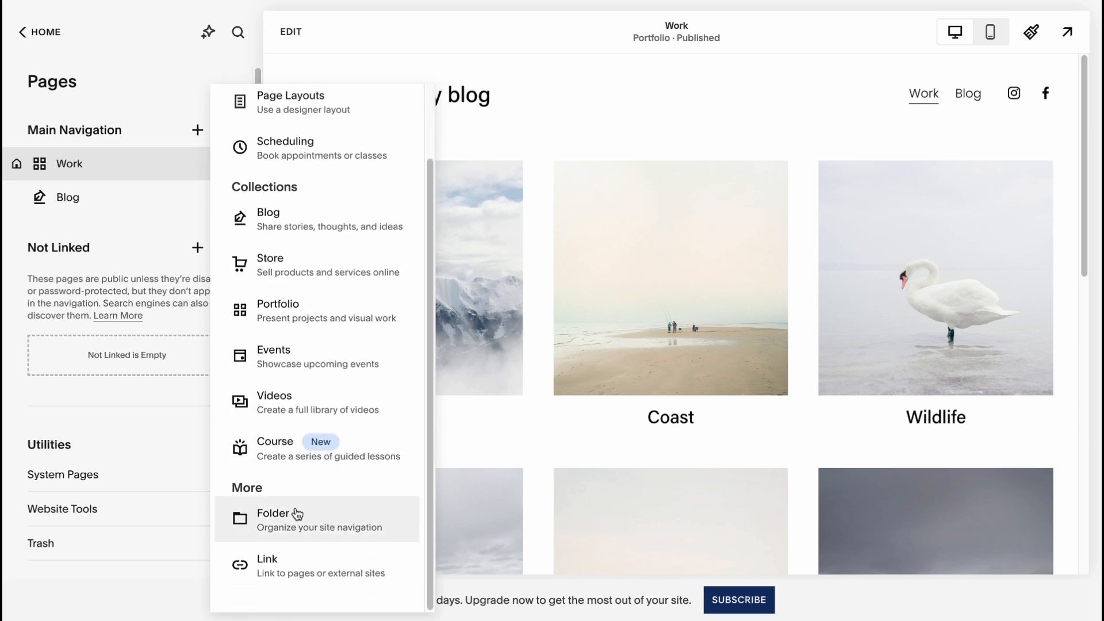
click(233, 63)
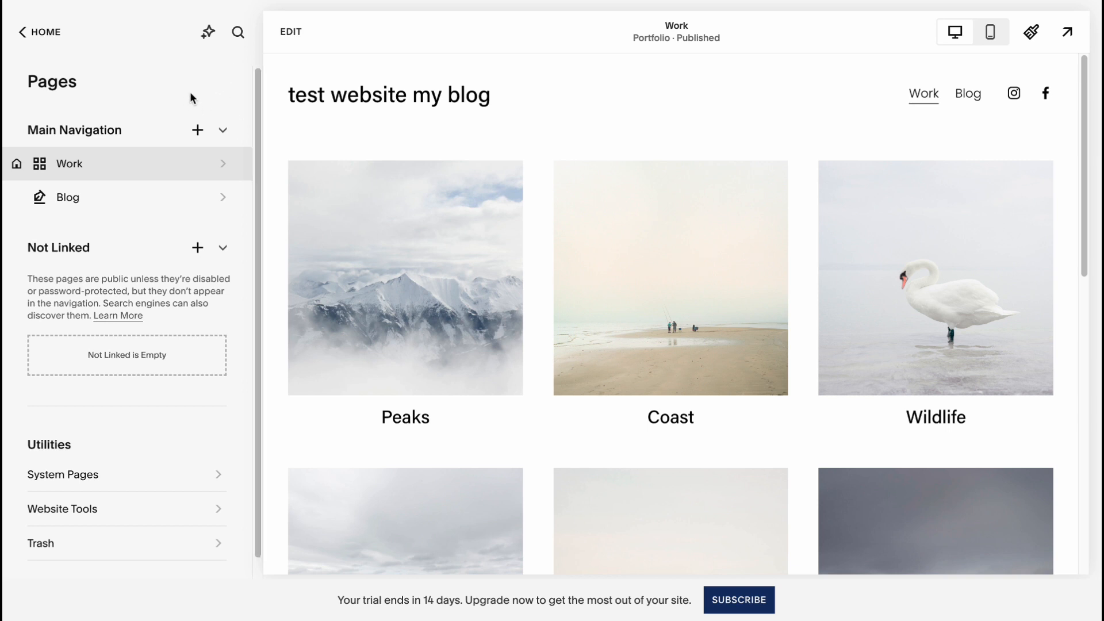
scroll(137, 346, down, 1)
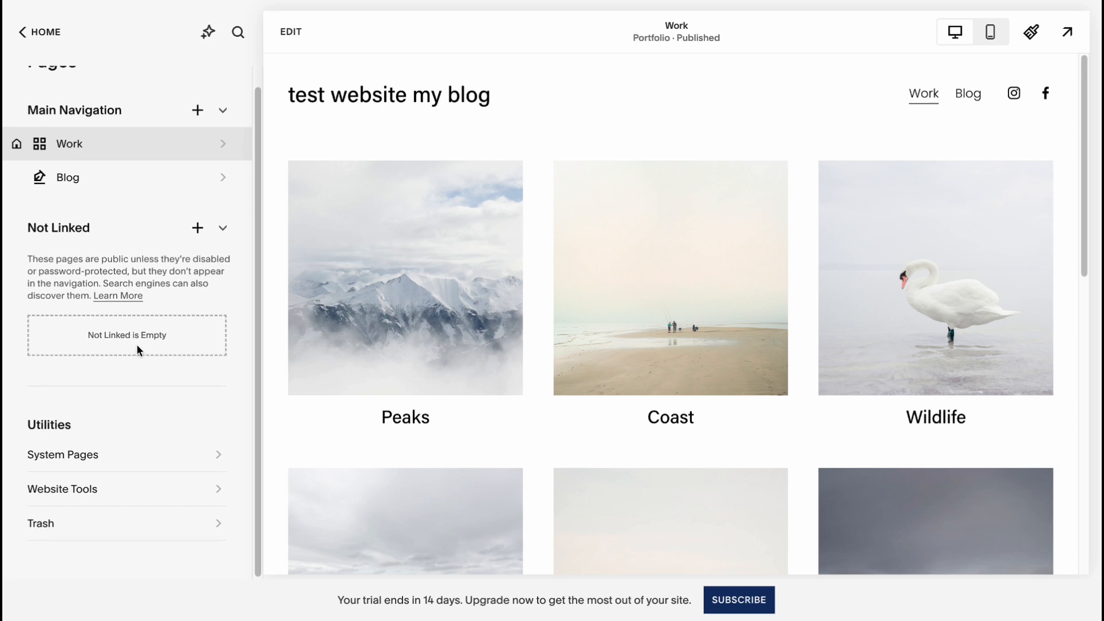
scroll(137, 344, up, 1)
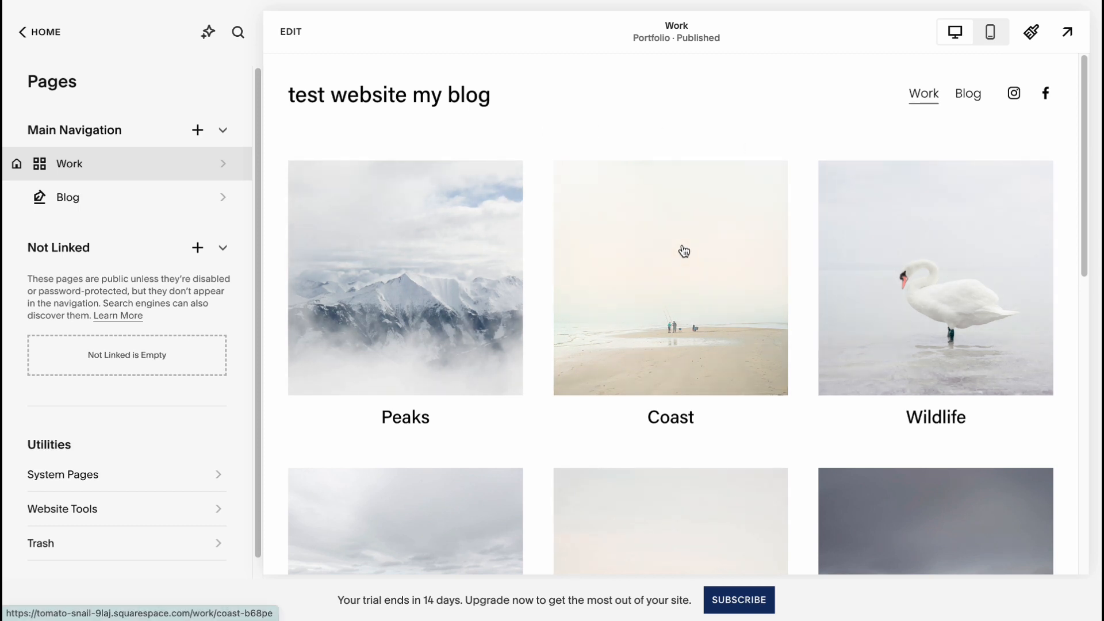
Step: Switch the site's font pack to the sans-serif Six Caps pack in Site Styles
click(1033, 34)
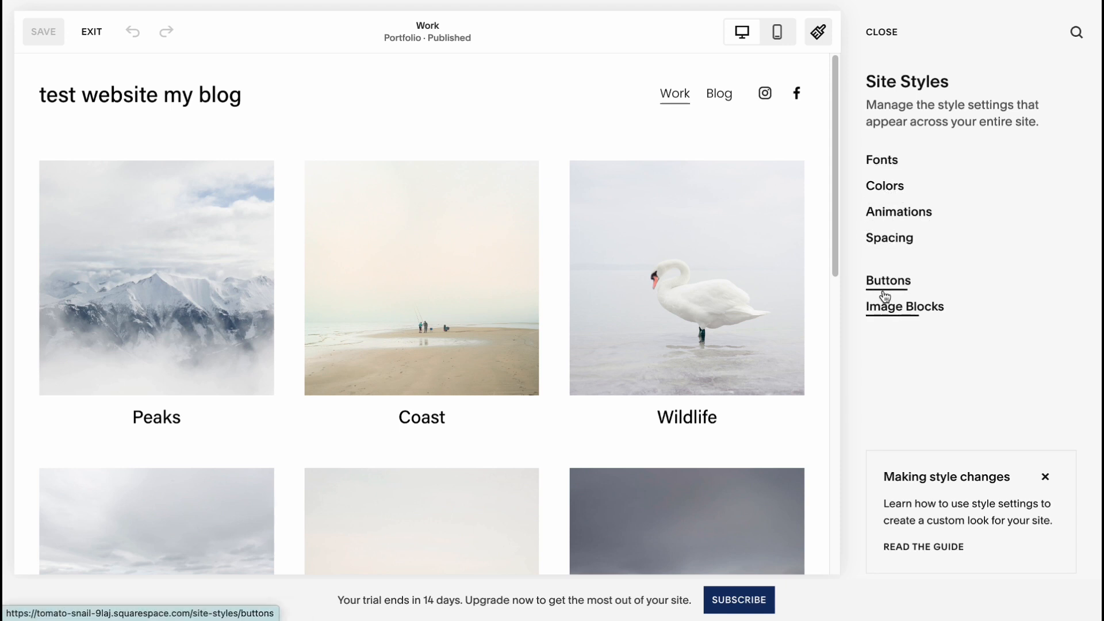
click(883, 165)
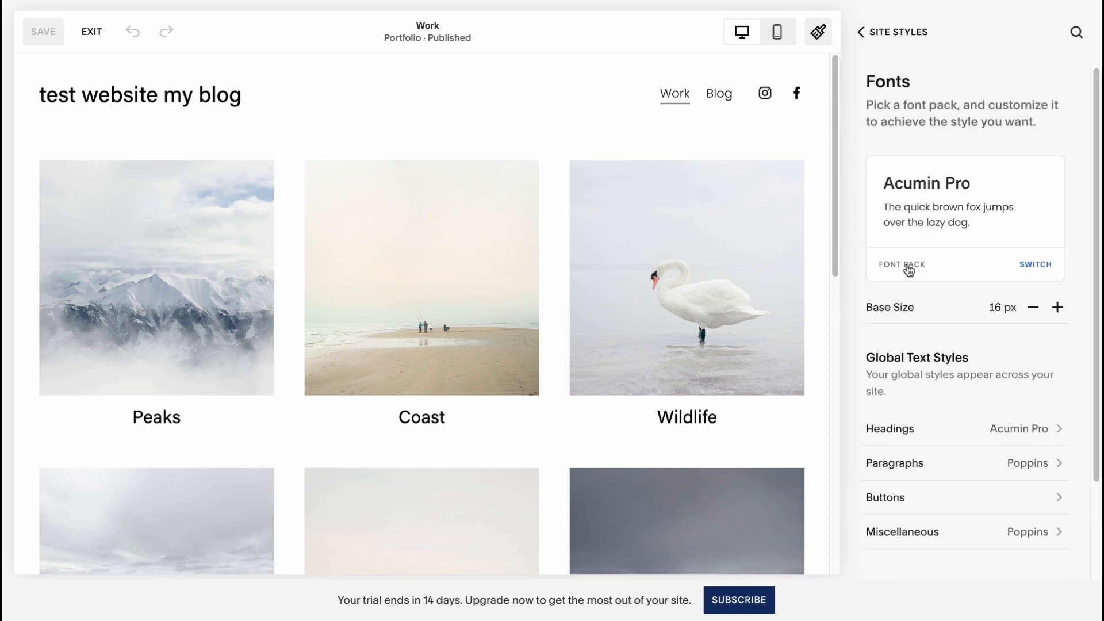
click(1028, 265)
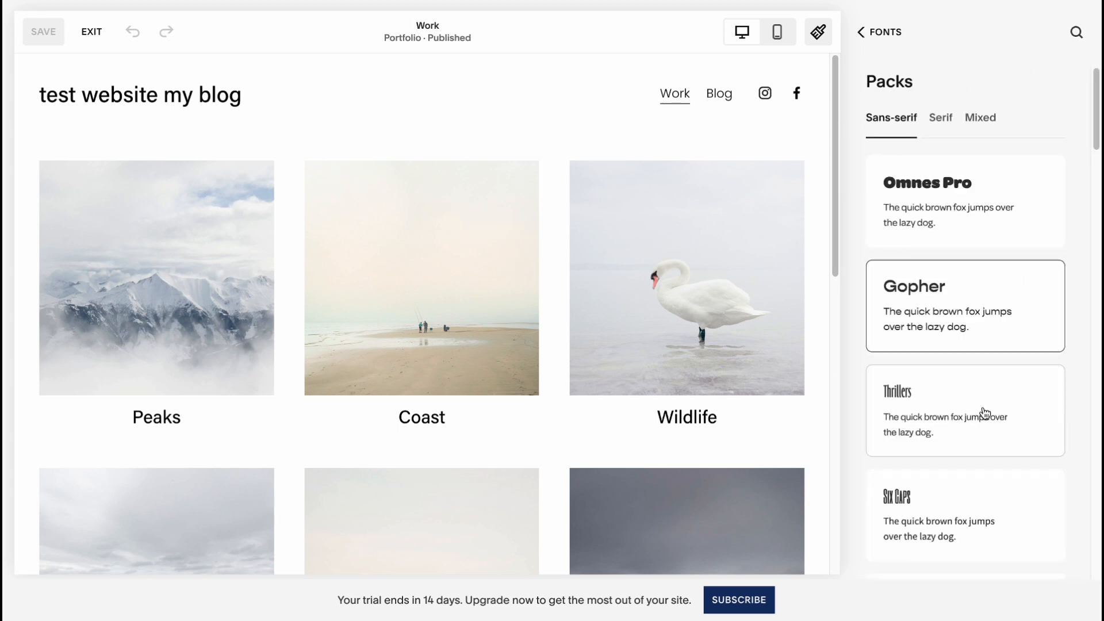
scroll(985, 413, down, 2)
click(953, 401)
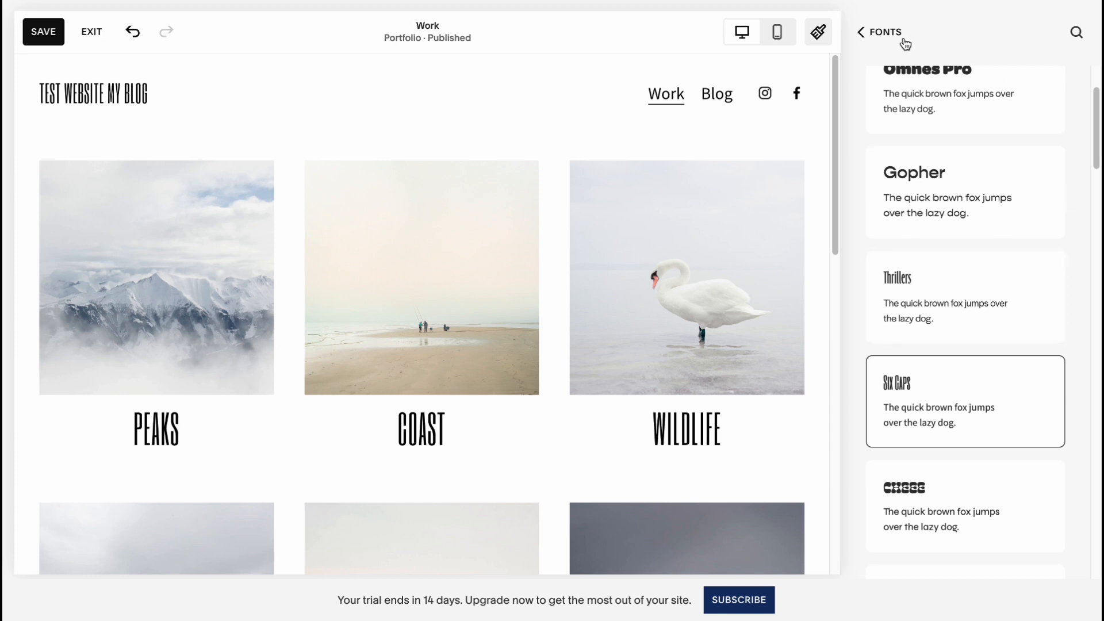
click(881, 32)
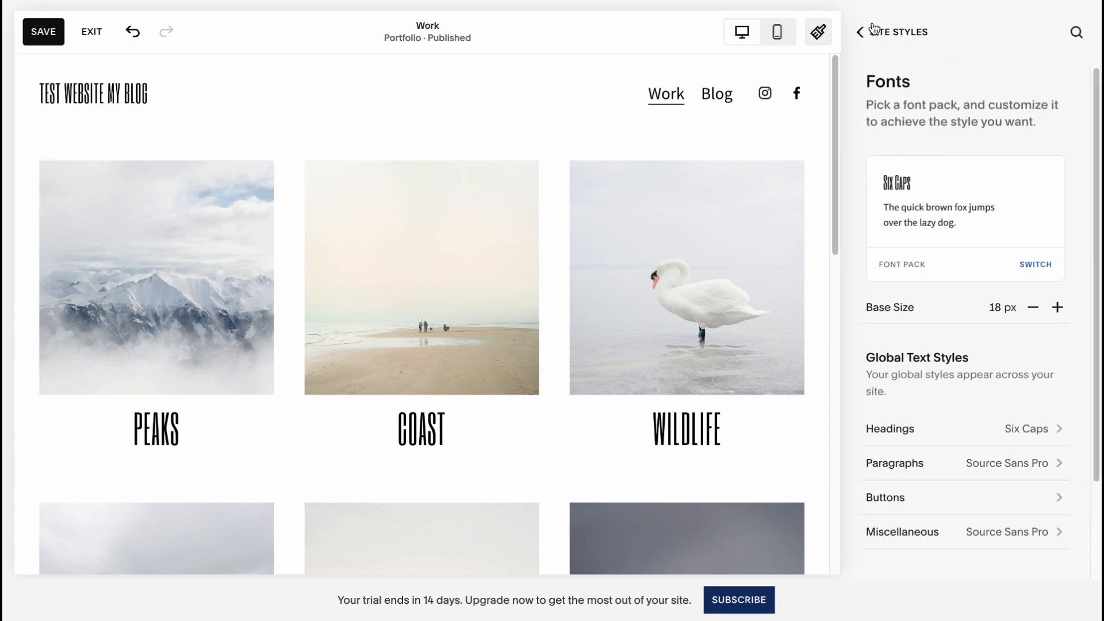
click(874, 29)
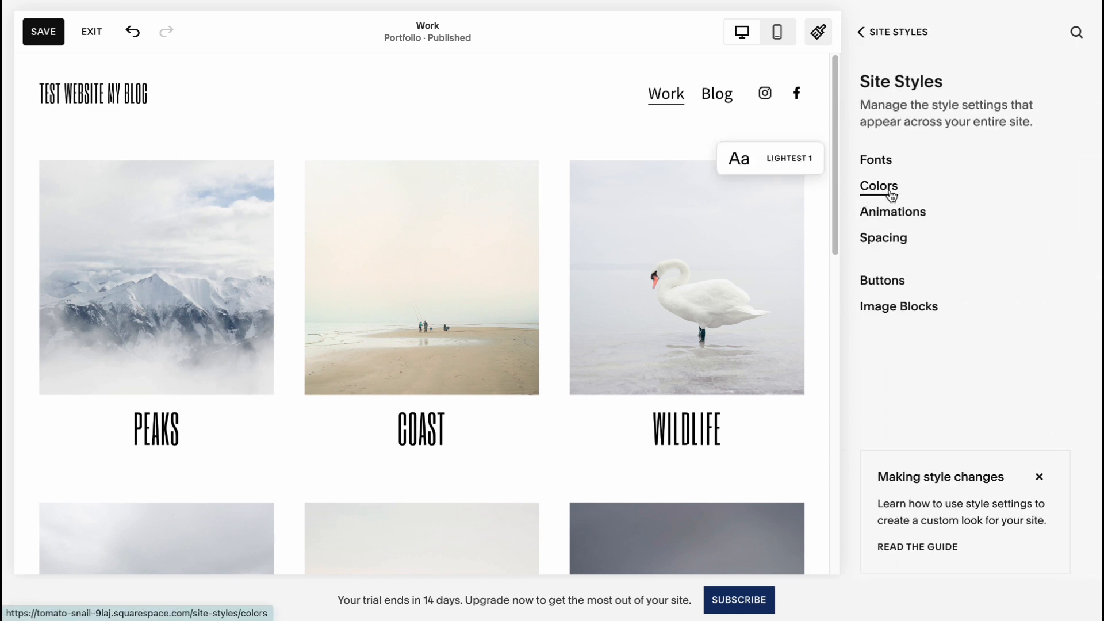
Step: Try several preset color palettes and apply the grey, green and purple one to the site
click(891, 194)
click(948, 236)
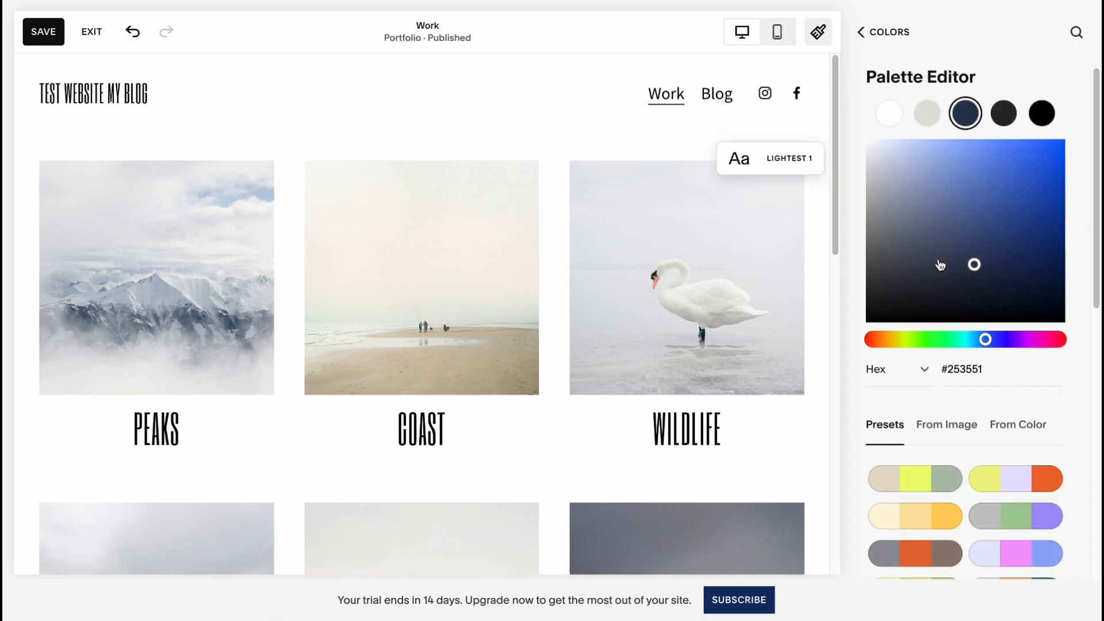
click(986, 478)
click(1013, 514)
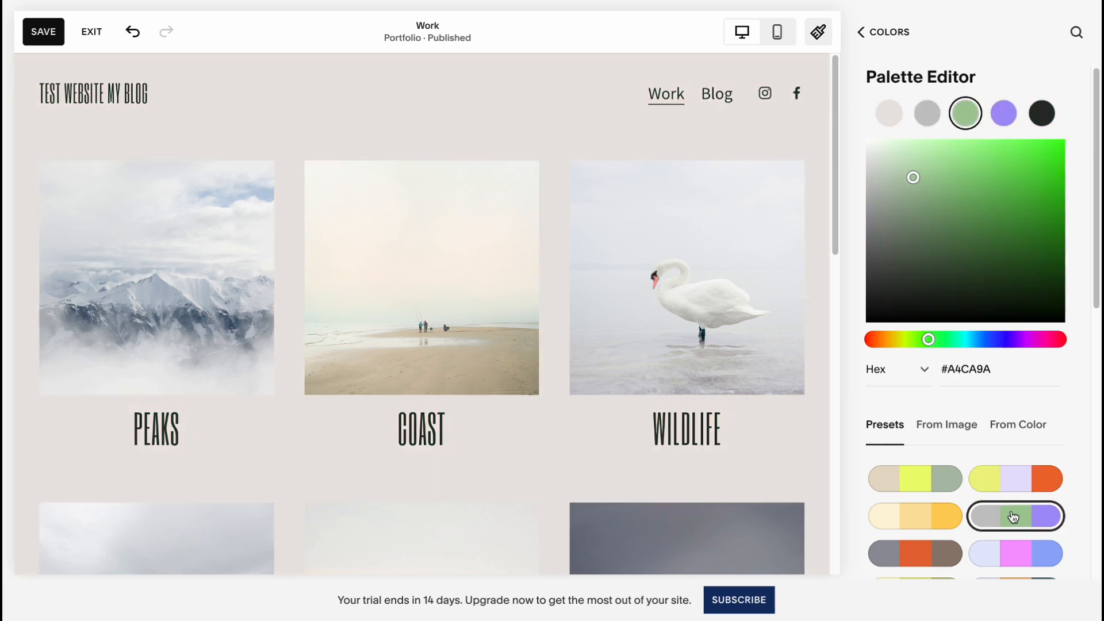
click(1023, 561)
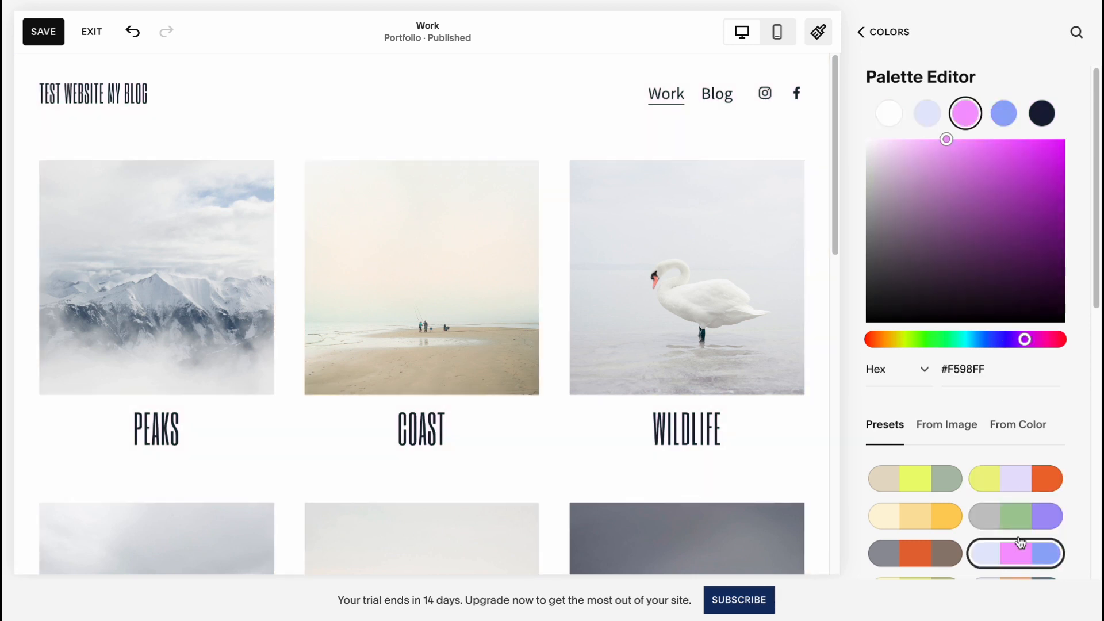
click(1021, 518)
scroll(942, 474, down, 5)
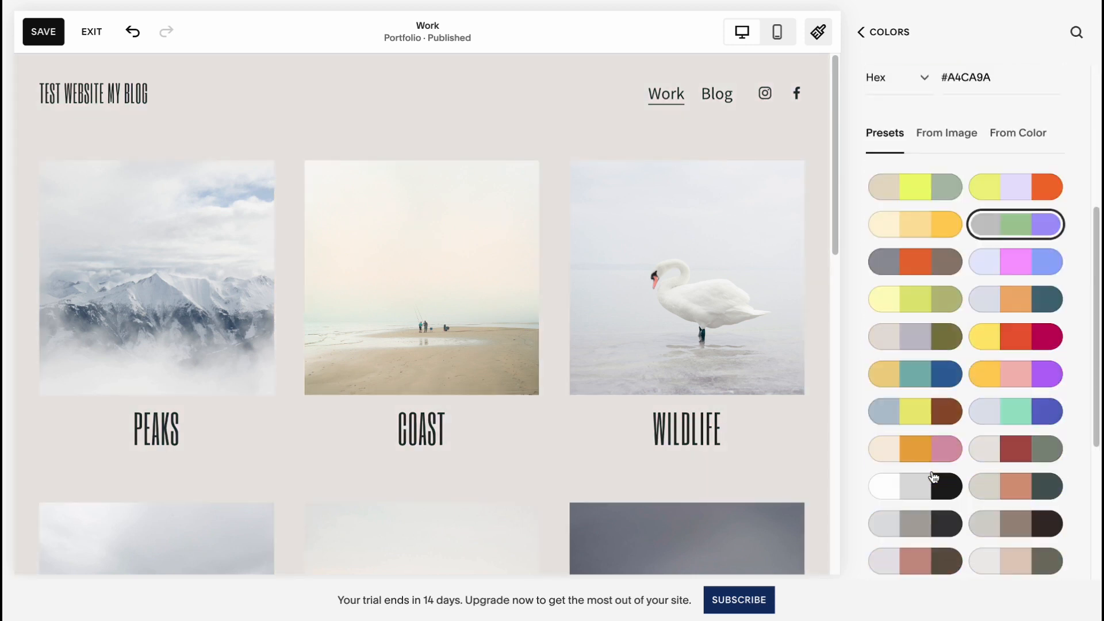
click(862, 35)
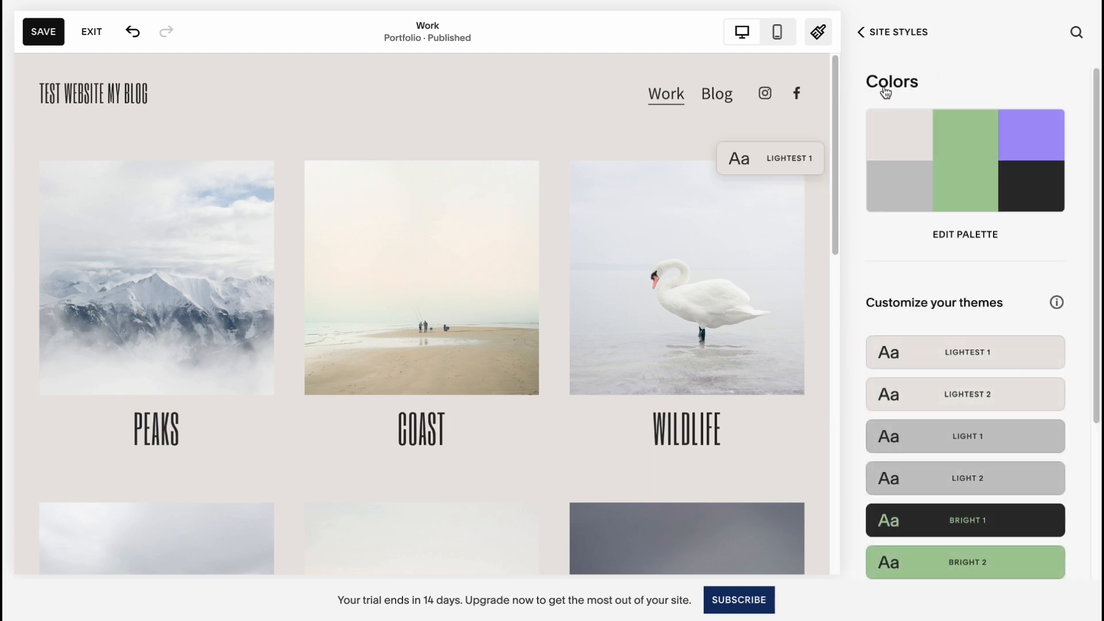
click(862, 35)
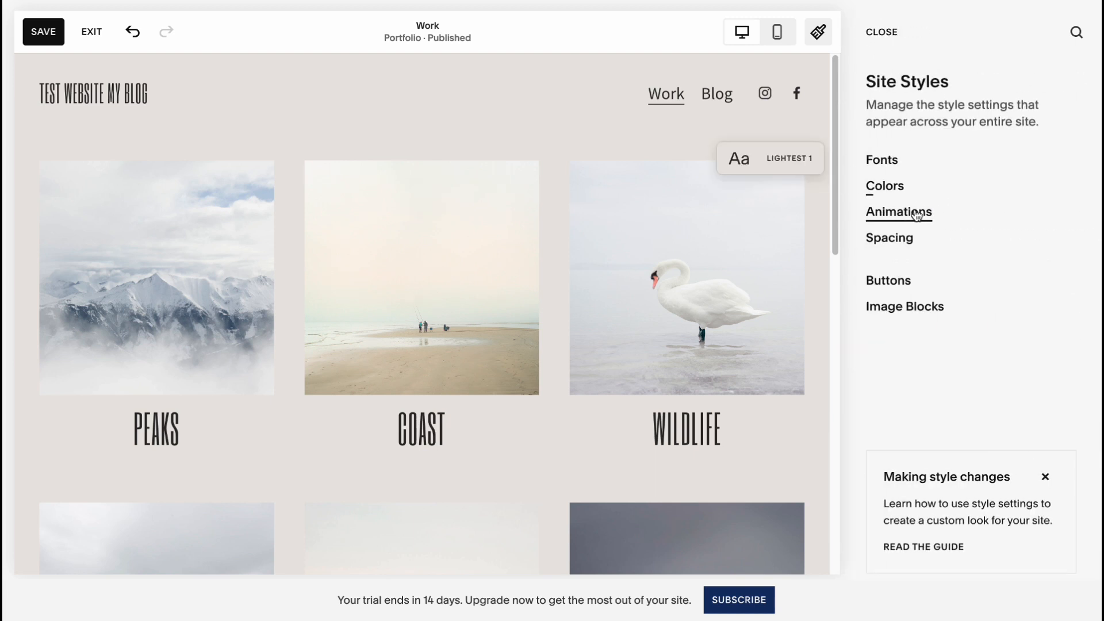
Step: Set the site's animation style to Fade
click(915, 216)
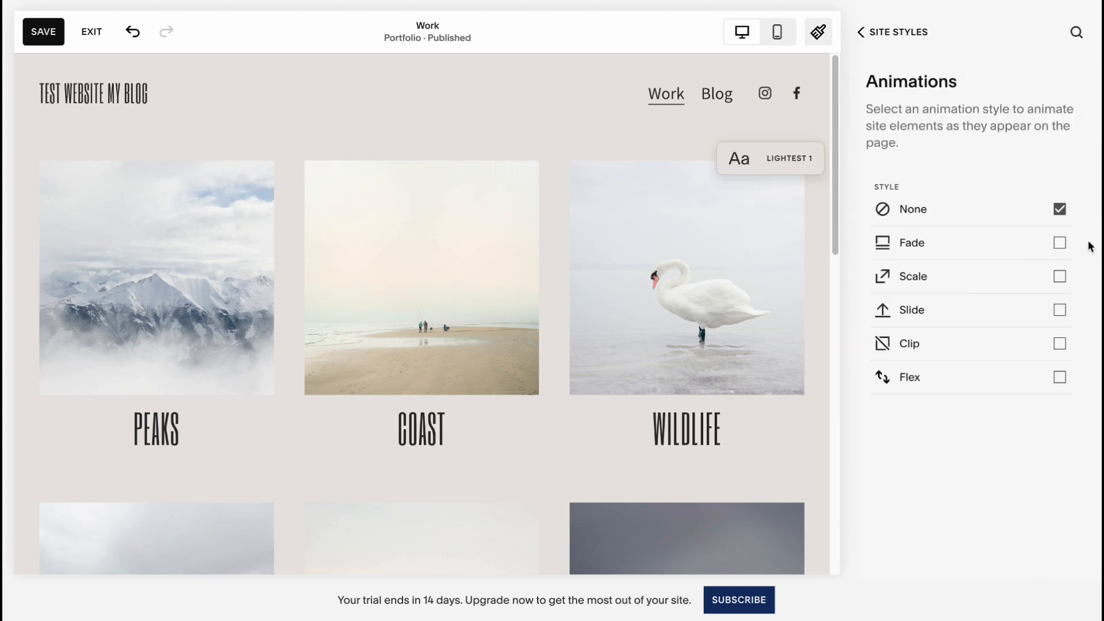
click(1059, 247)
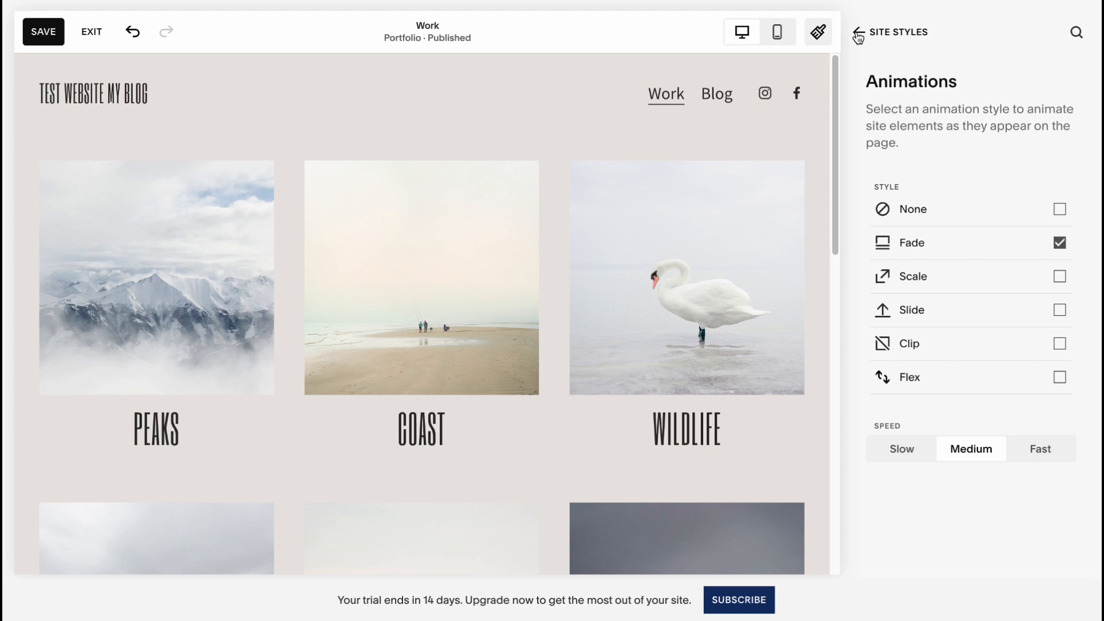
click(858, 35)
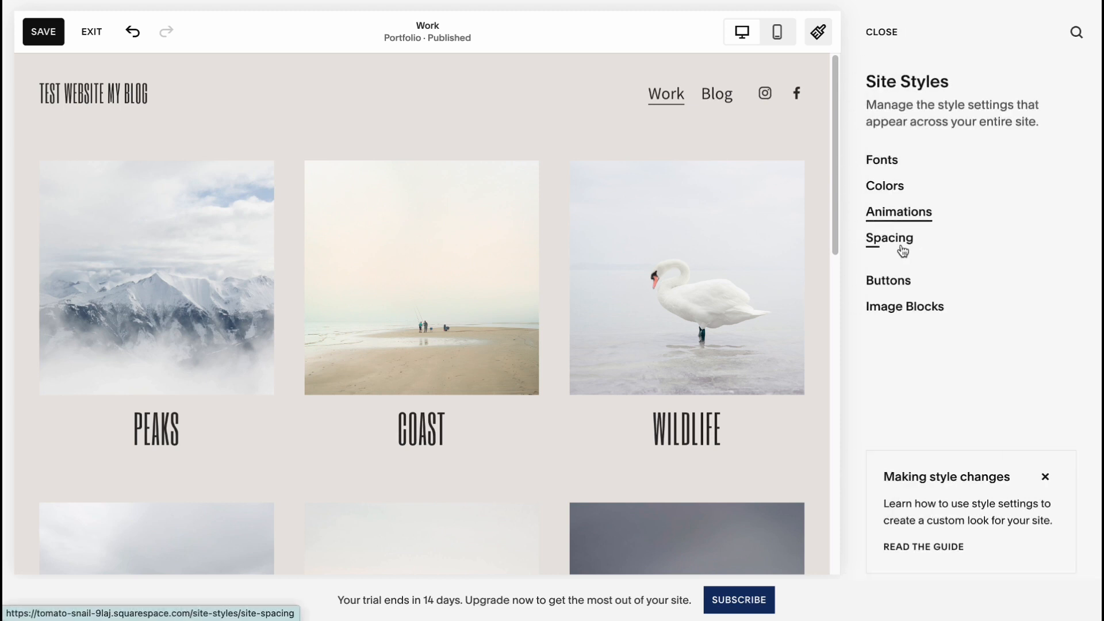
Step: Set the site's maximum page width to 1998px and the site margin to 11vw
click(901, 241)
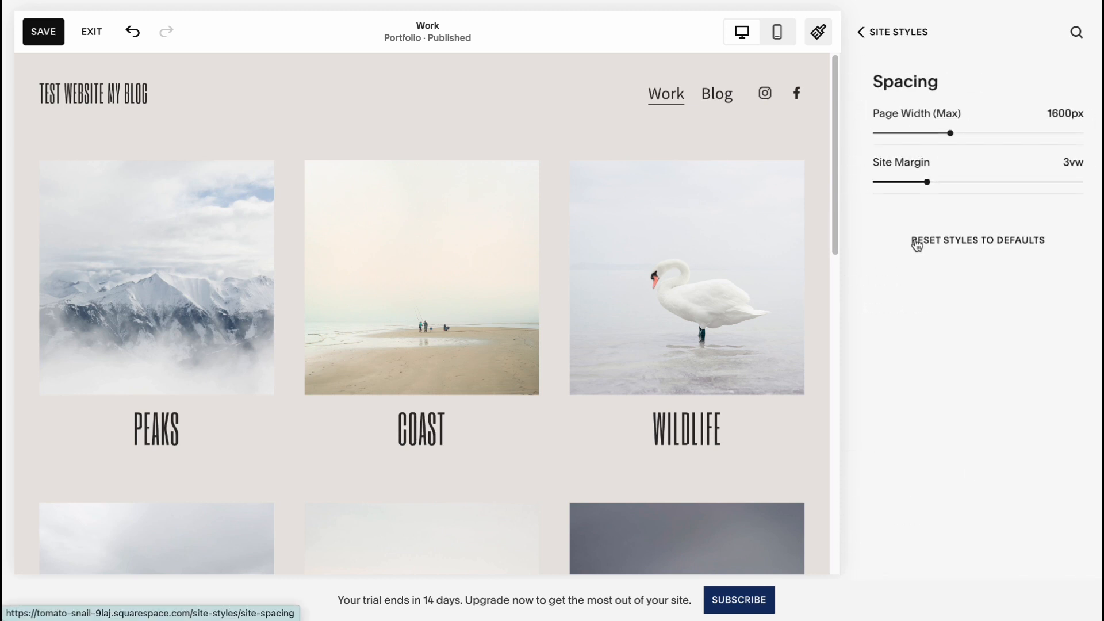
click(1004, 135)
drag(1004, 135, 982, 138)
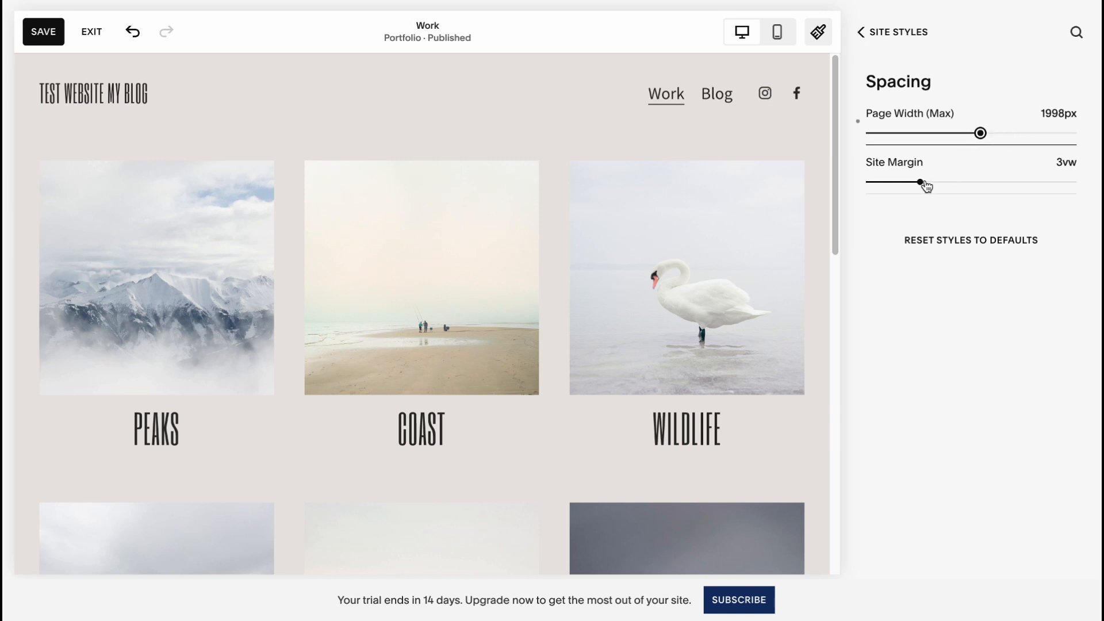
drag(923, 182, 1062, 184)
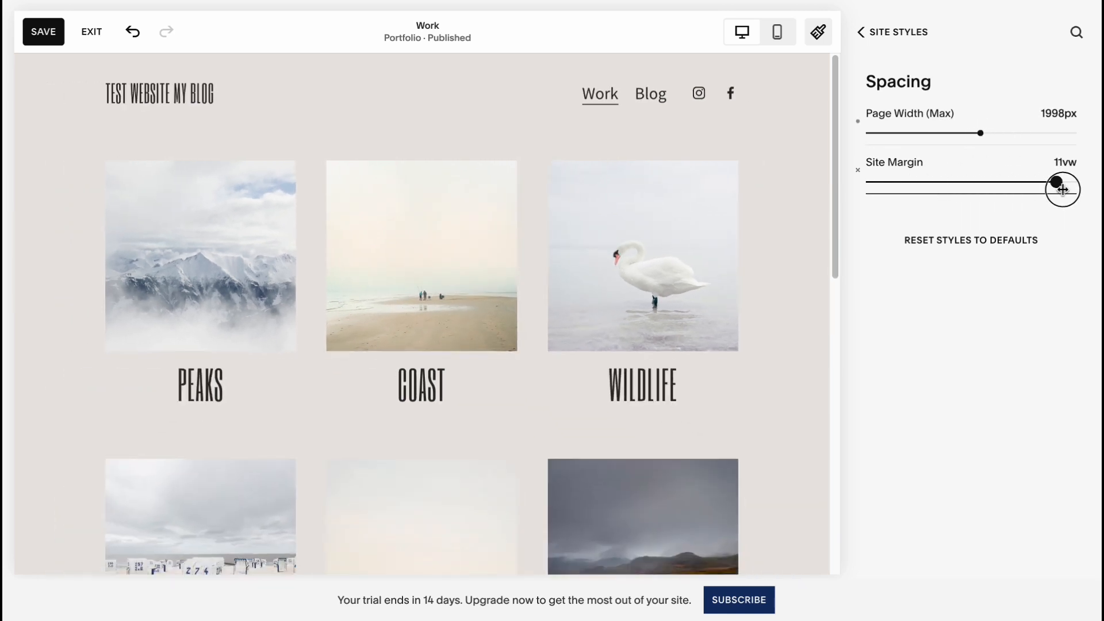
click(881, 46)
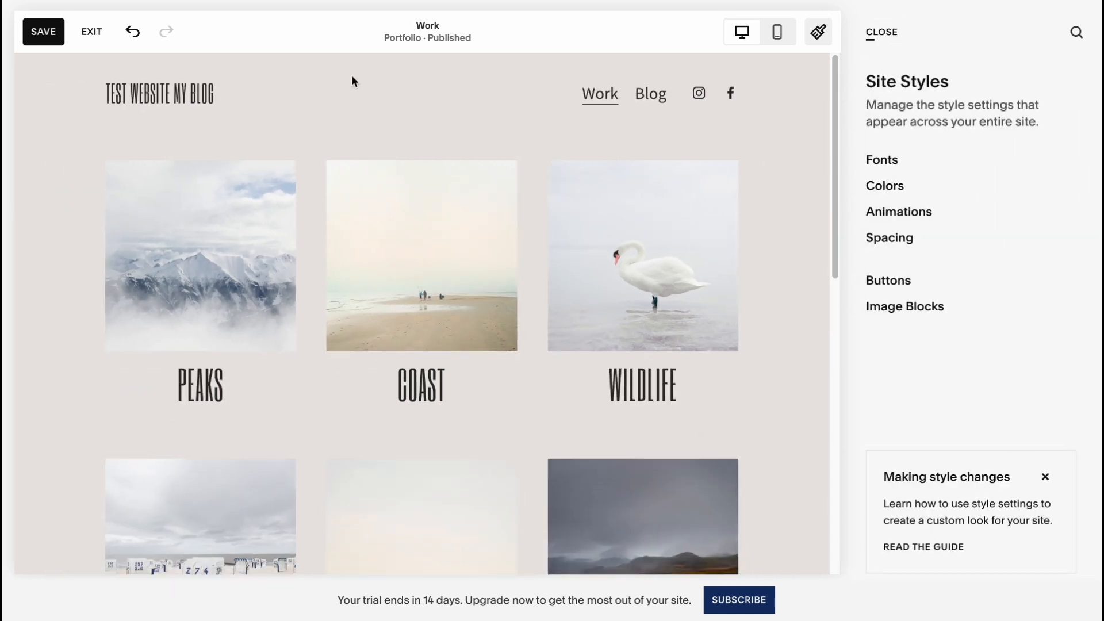
Step: Save the style changes and leave the page editor for the site's home menu
click(60, 38)
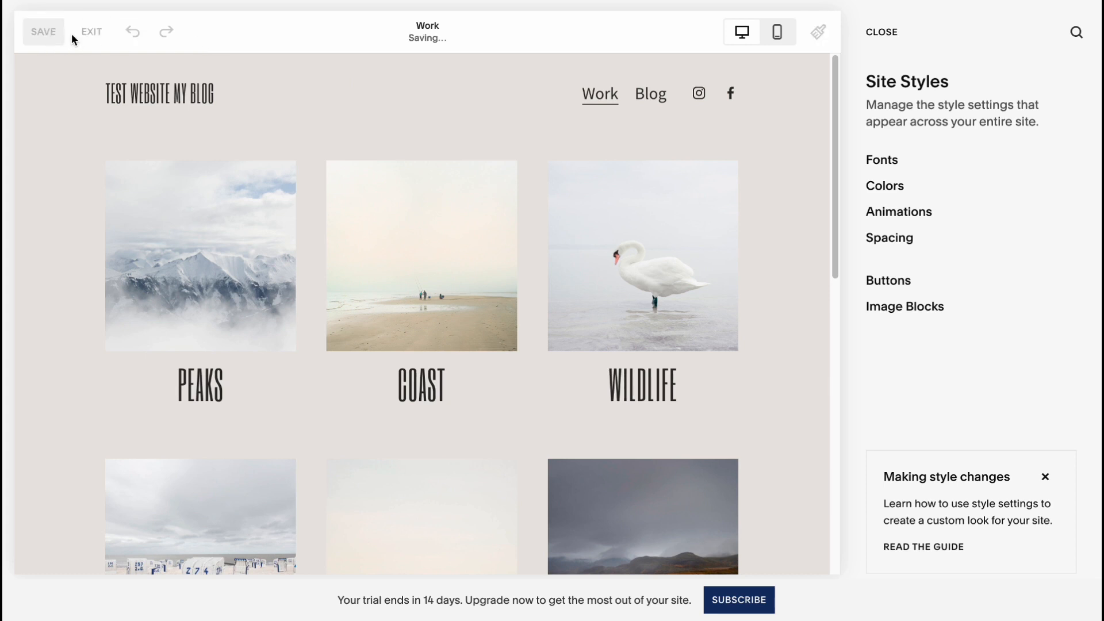
click(882, 32)
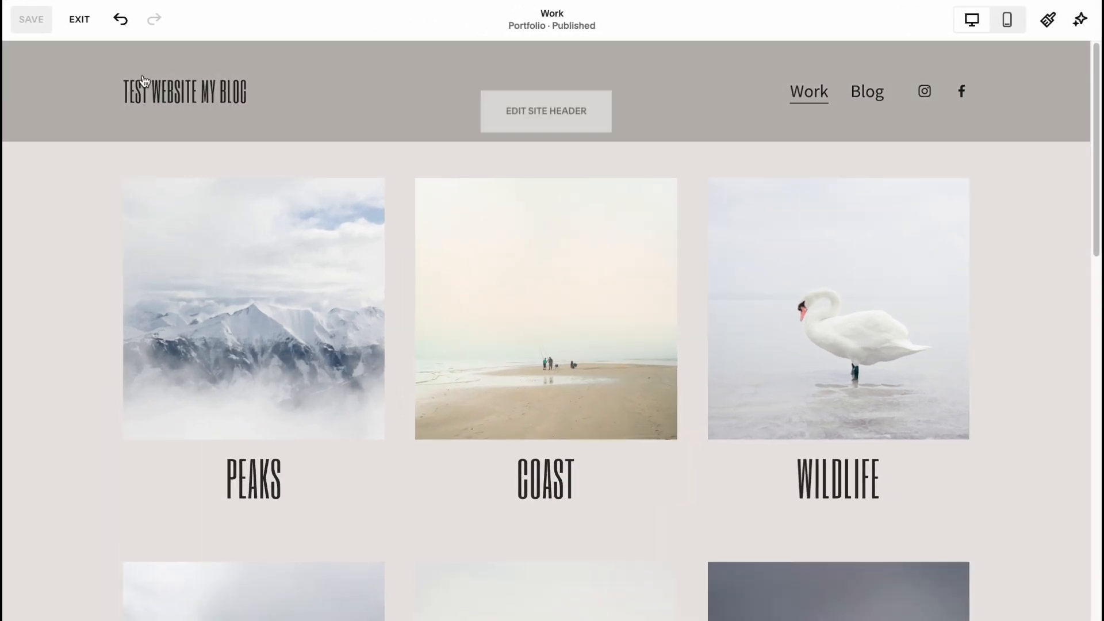
click(78, 21)
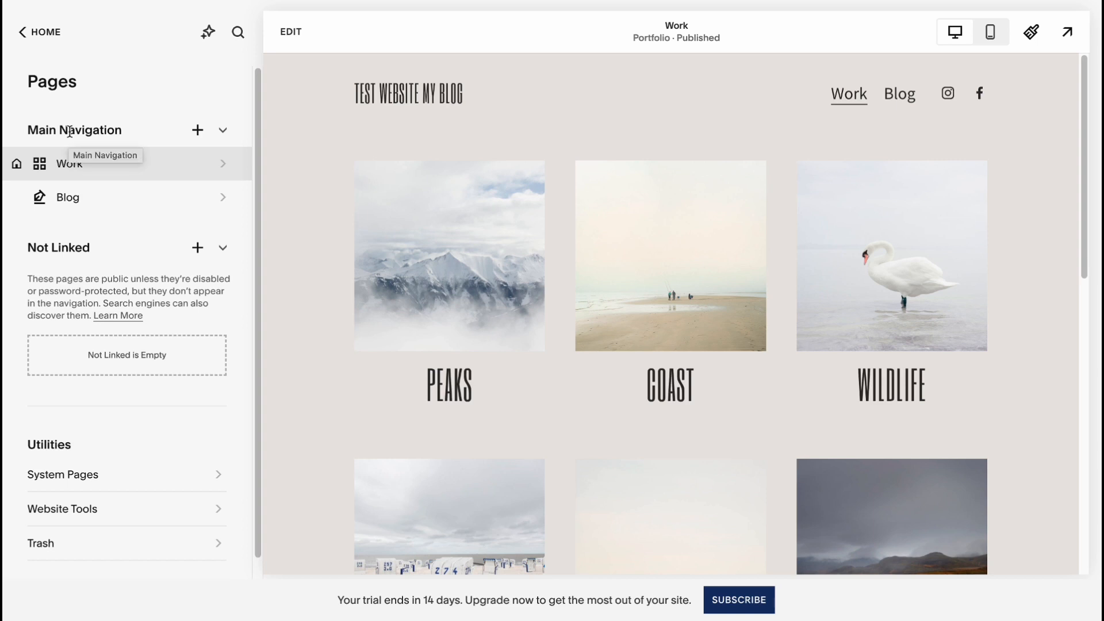
click(21, 32)
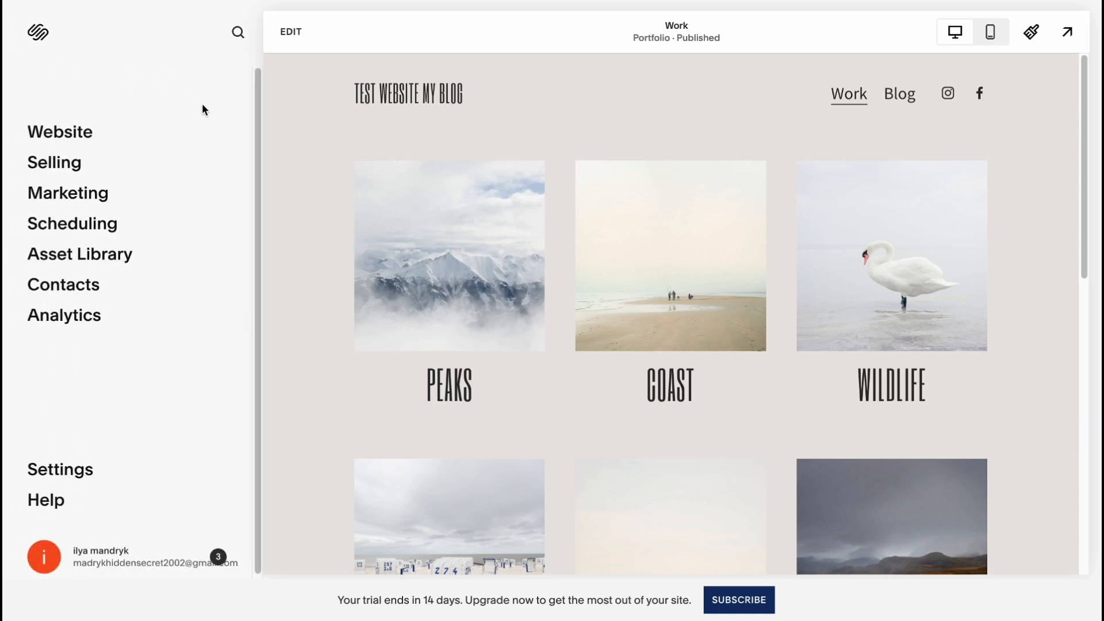
Step: Open the Work page for editing and look through its project grid down to the footer
click(289, 39)
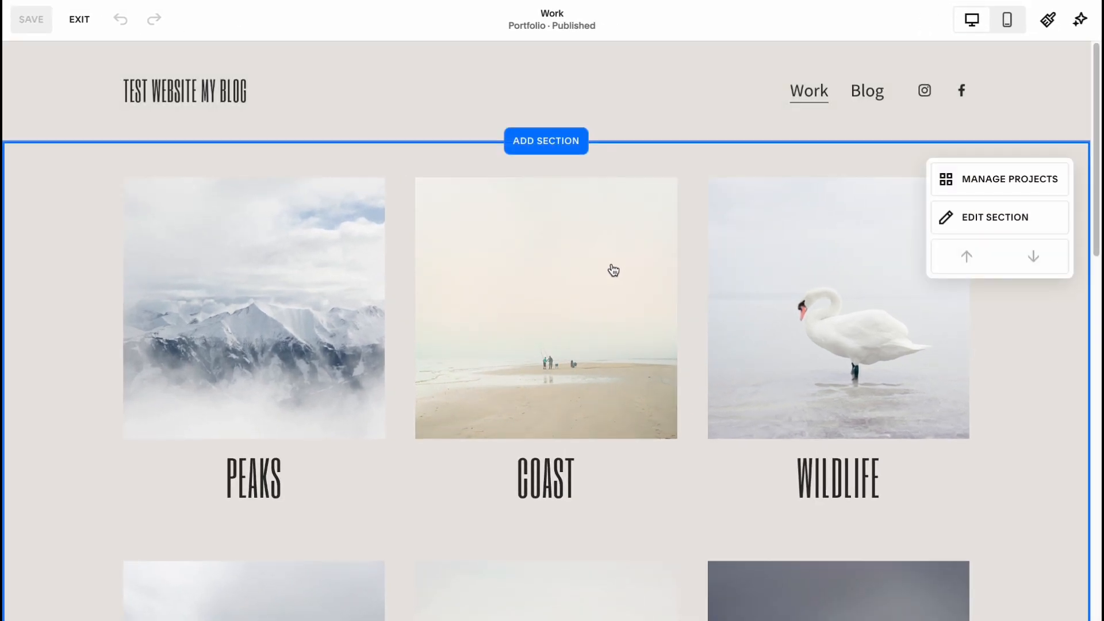
scroll(612, 270, down, 8)
scroll(613, 270, down, 8)
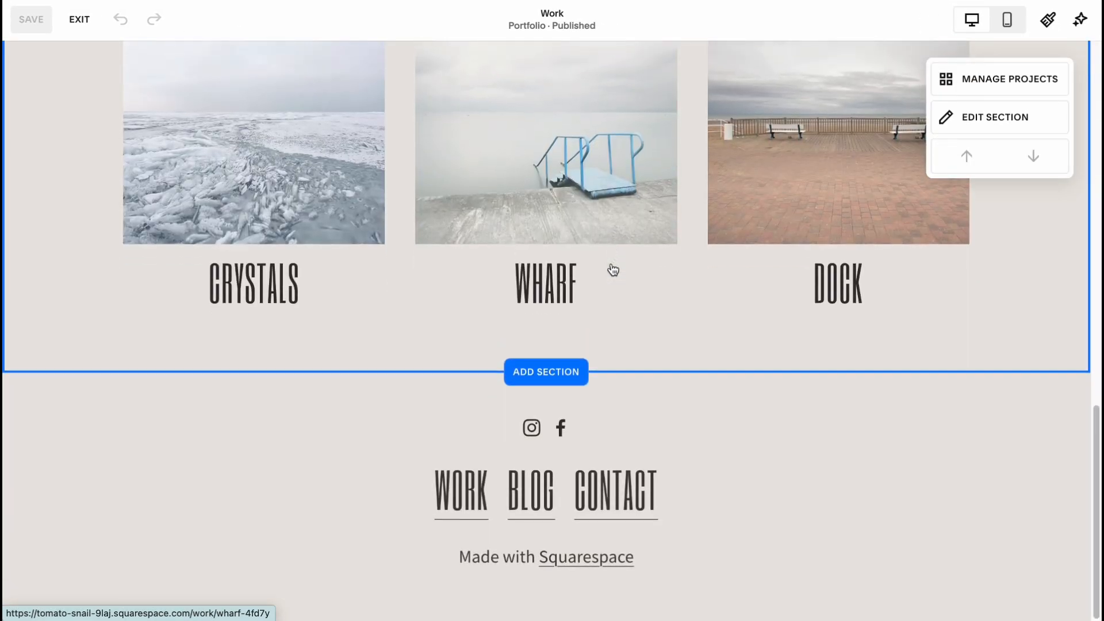
Step: Look through the Work page from the site header across the project grid to the footer
scroll(611, 271, up, 15)
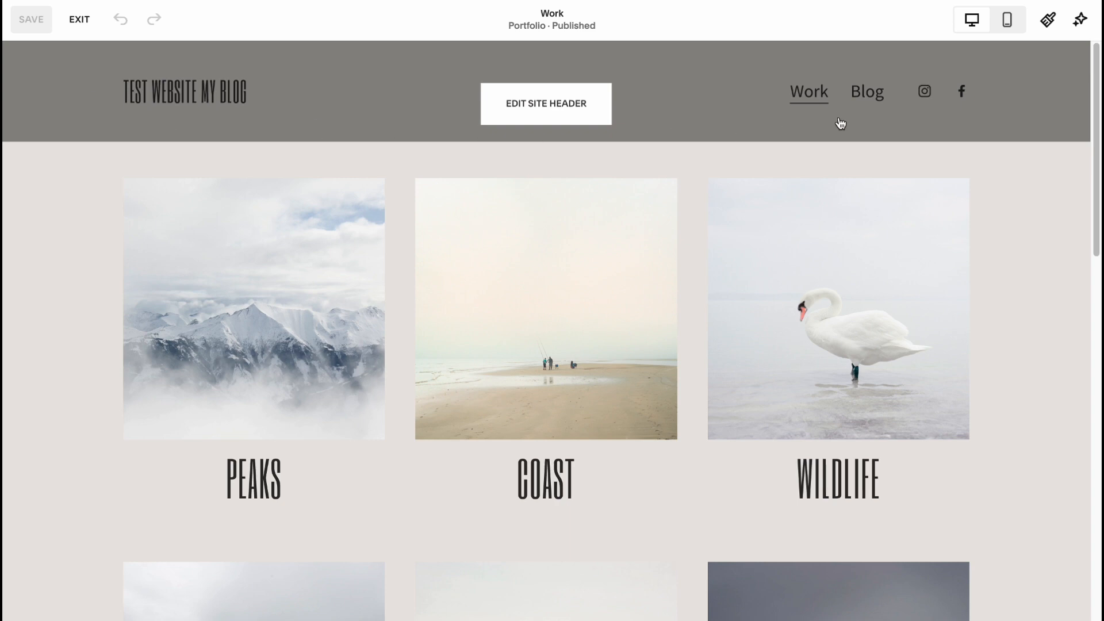
scroll(439, 291, down, 15)
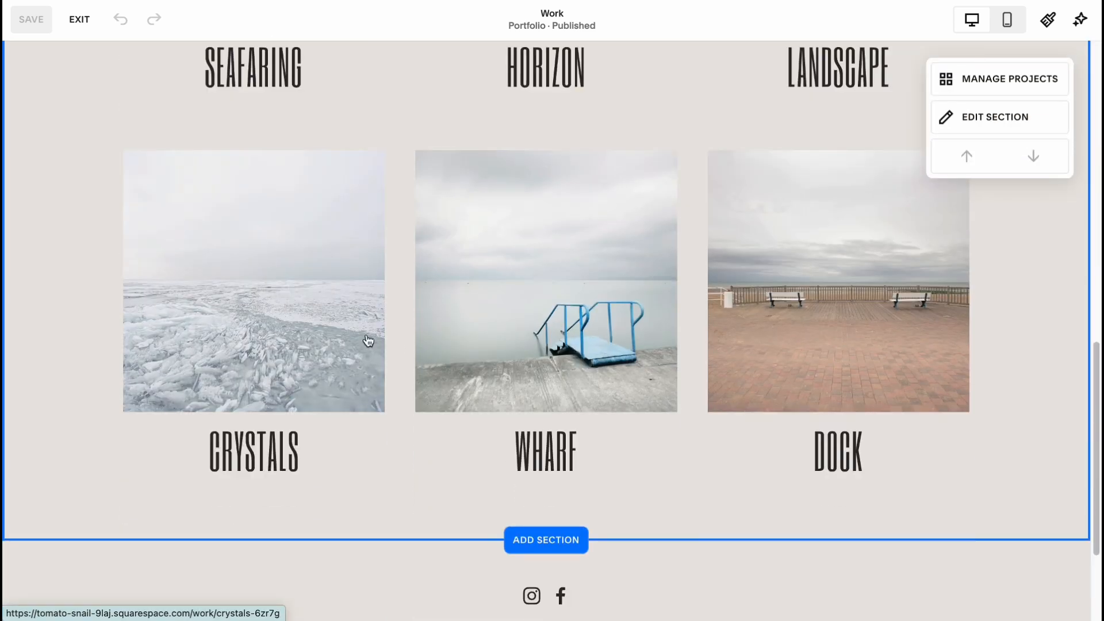
scroll(561, 270, up, 3)
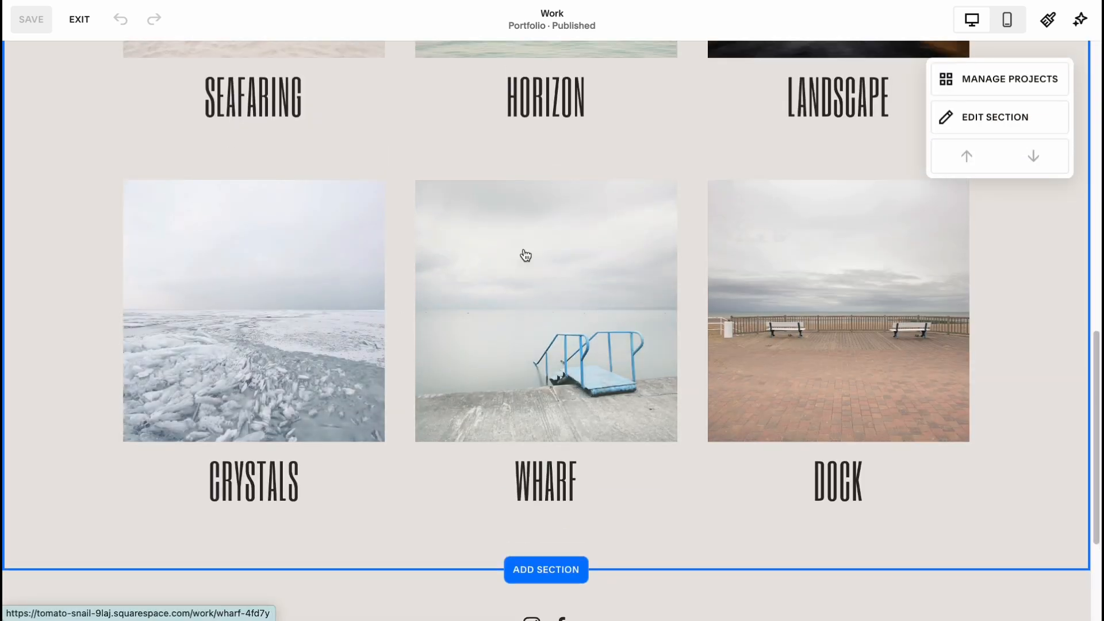
scroll(502, 257, up, 6)
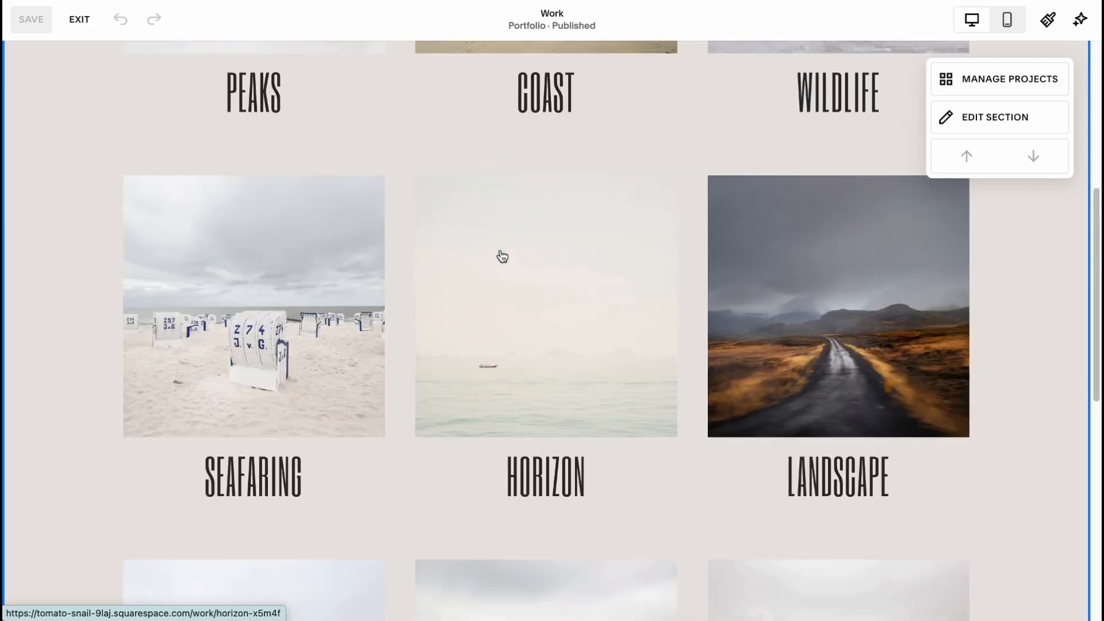
scroll(499, 255, down, 9)
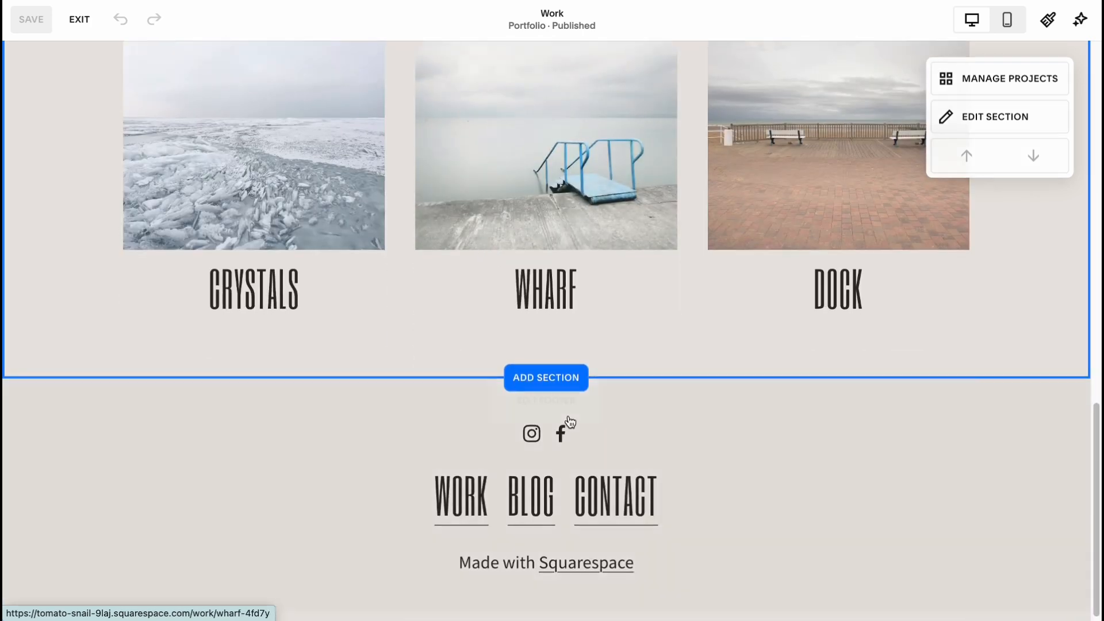
mouse_move(373, 417)
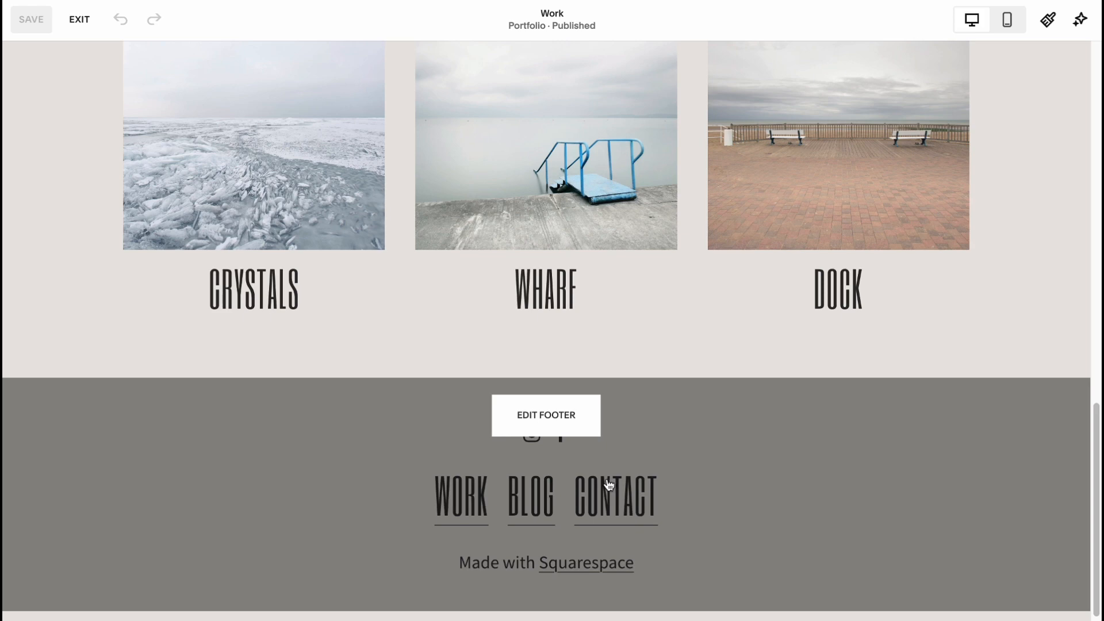
scroll(609, 485, up, 10)
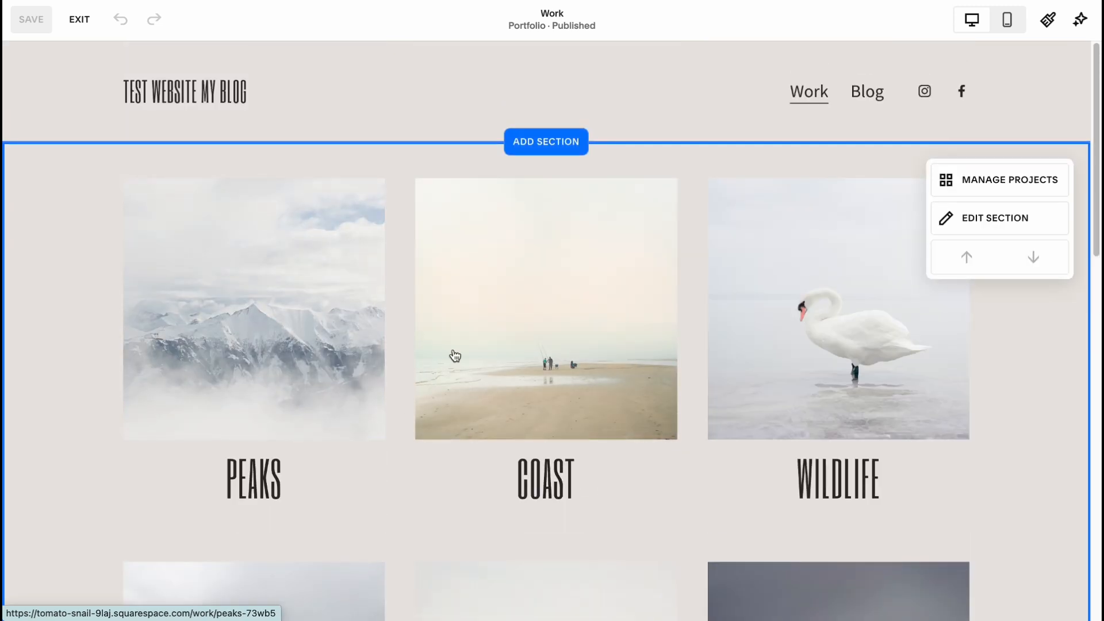
Step: Browse the section templates for a new section above the project grid, going through the categories from Contact to Digital Products
click(546, 142)
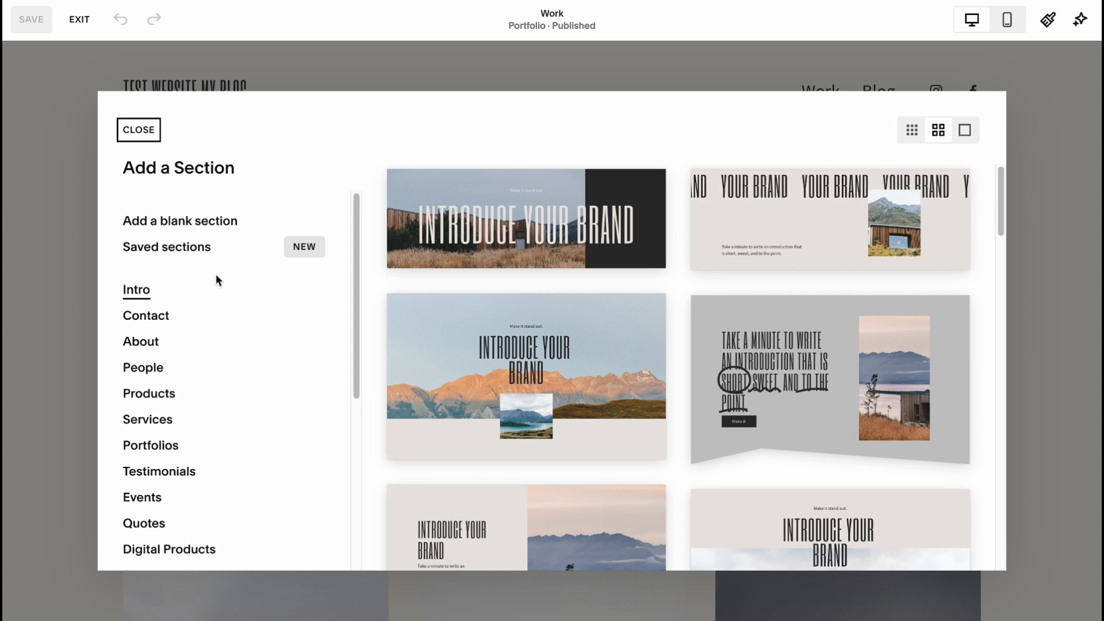
click(157, 324)
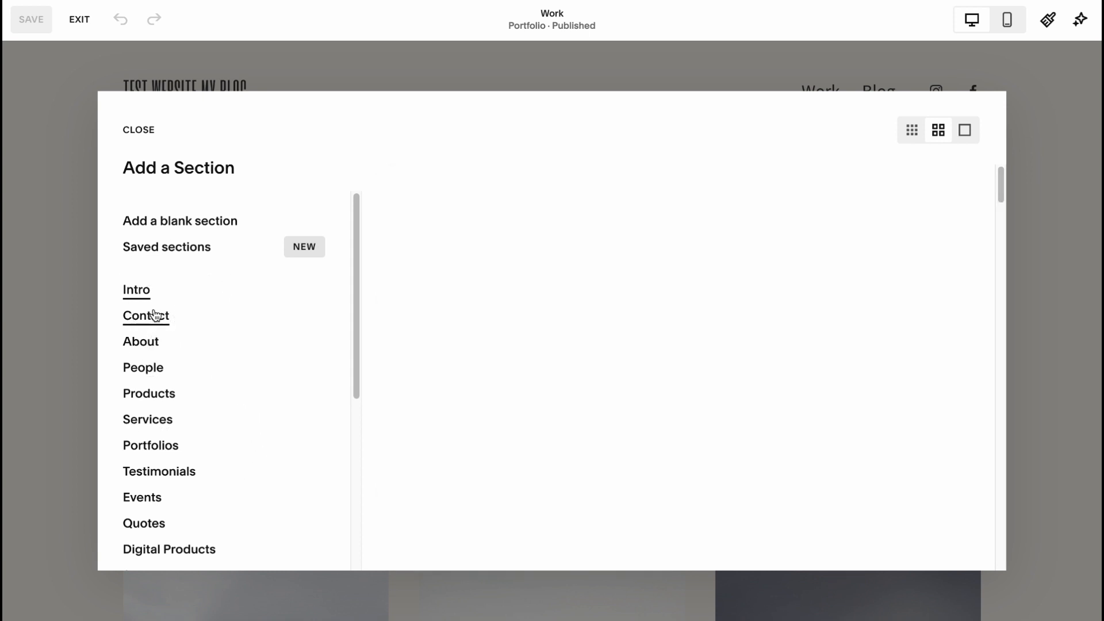
click(146, 349)
click(146, 372)
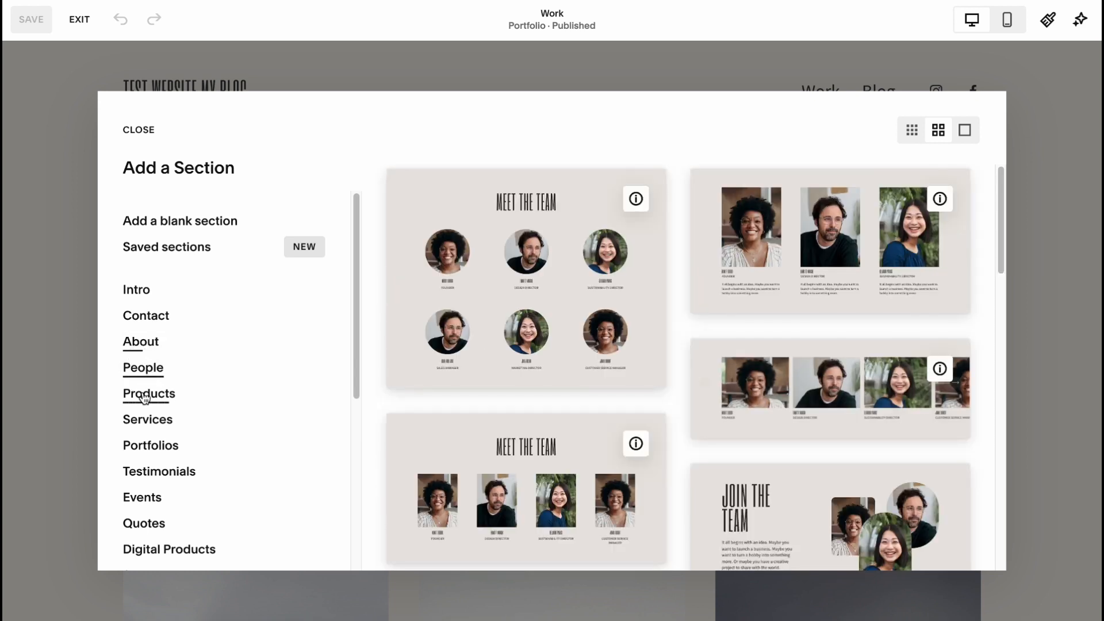
click(146, 396)
click(160, 424)
click(149, 447)
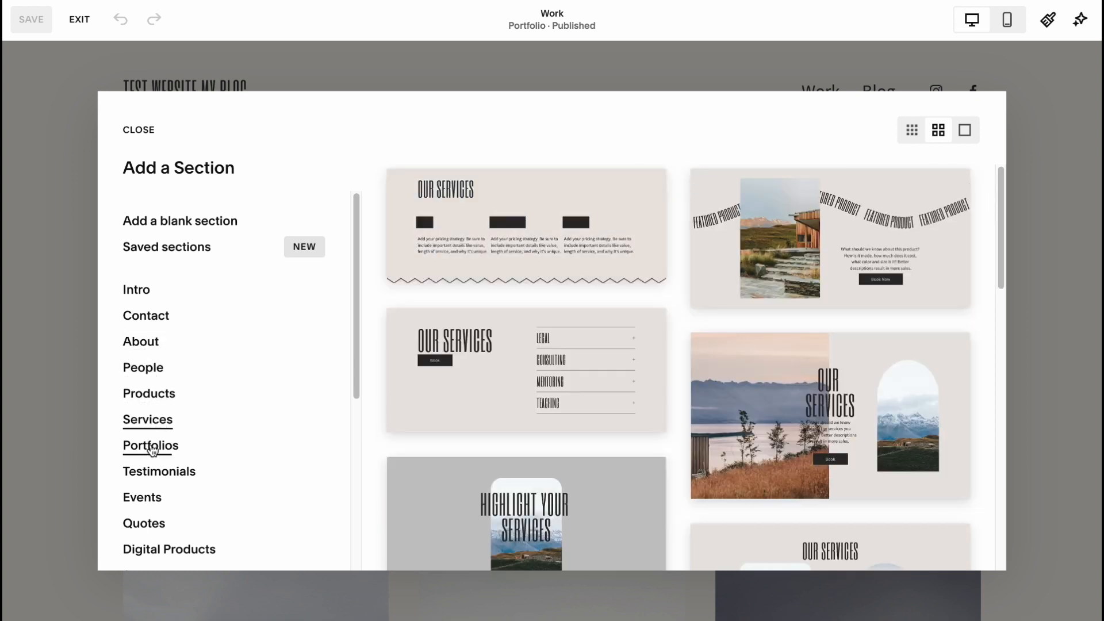
click(166, 473)
click(160, 496)
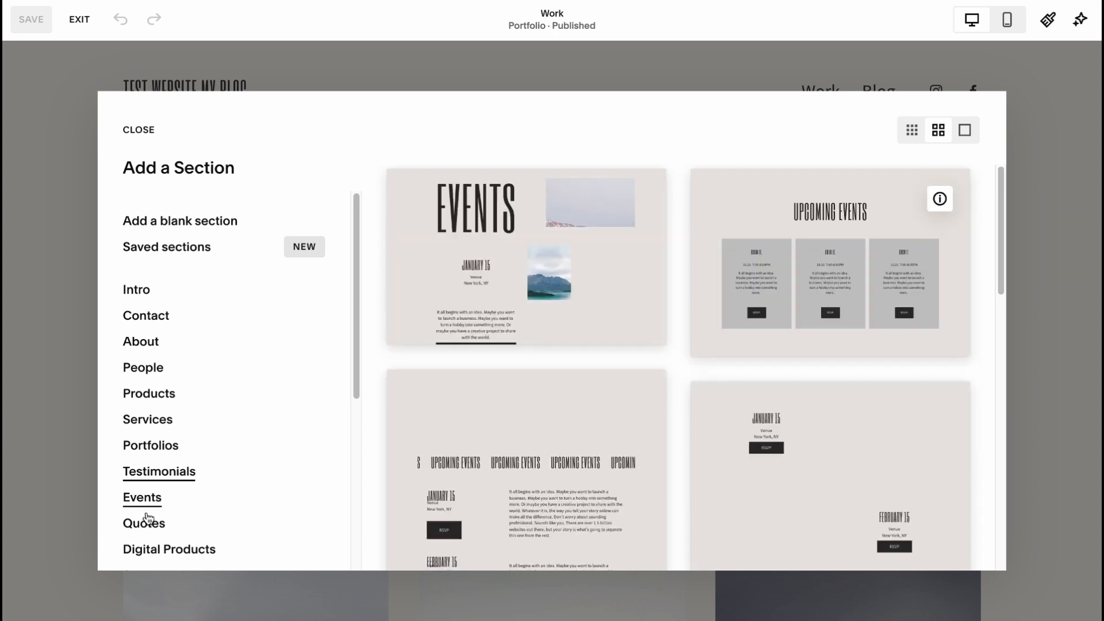
click(148, 524)
click(163, 554)
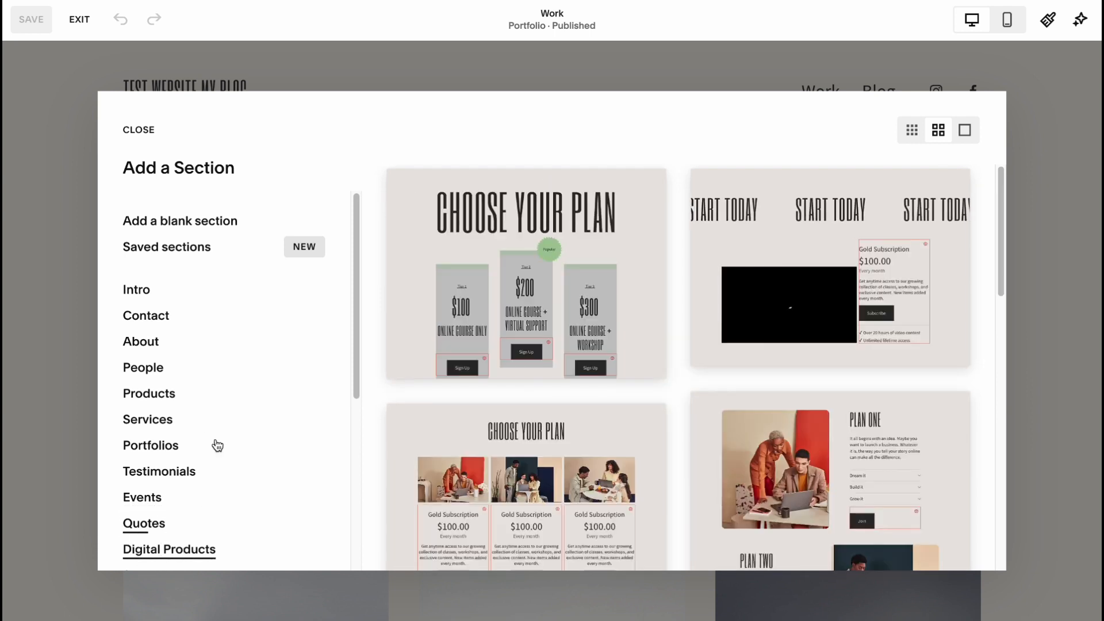
scroll(216, 446, down, 2)
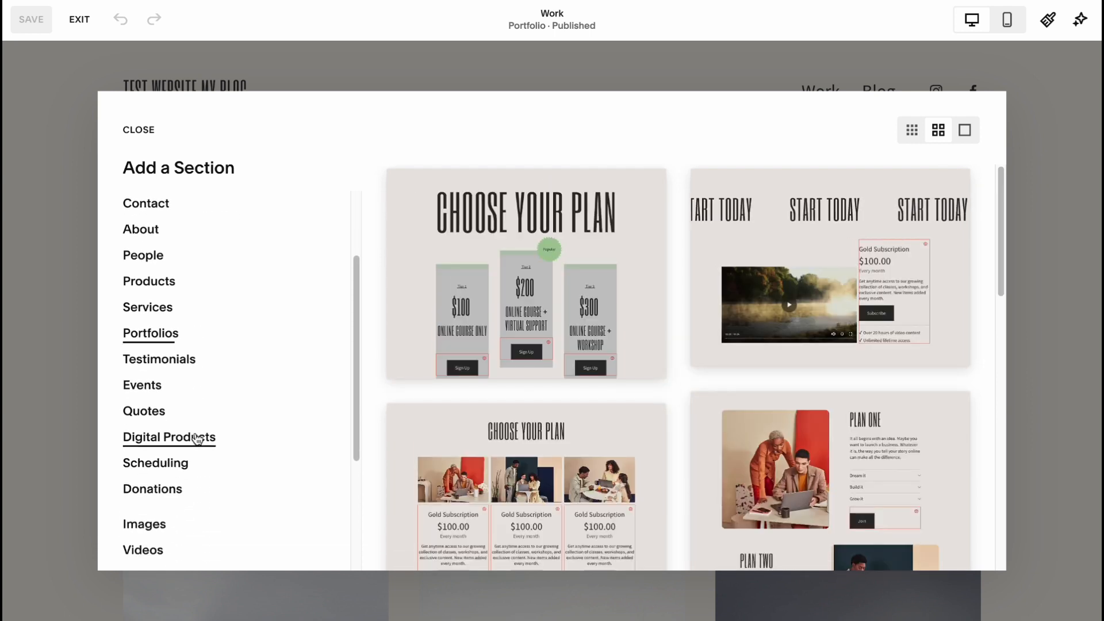
Step: Add the About section template with the "It all begins with an idea" heading overlapping a mountain photo
click(150, 230)
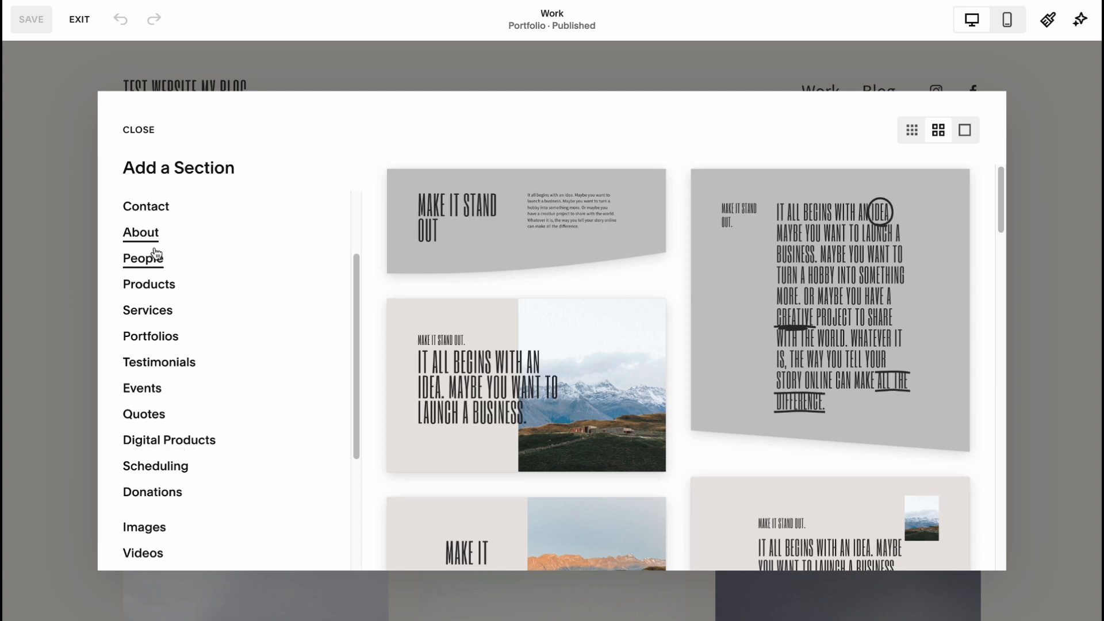
scroll(594, 370, down, 1)
click(576, 361)
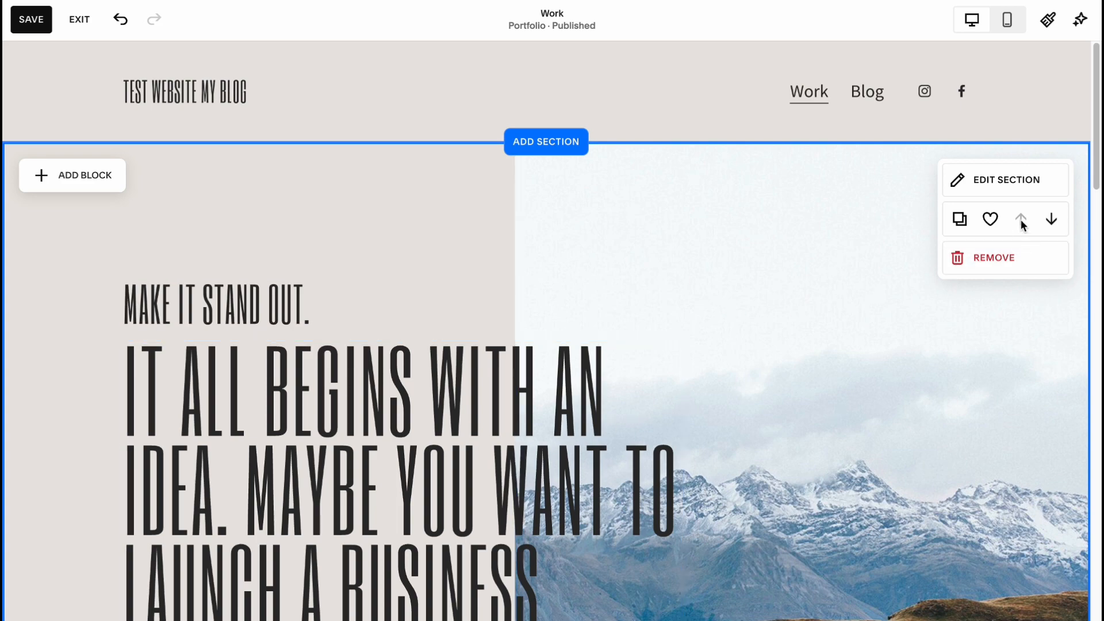
Step: Move the new section below the project grid and back above it, and check its format settings
click(1052, 220)
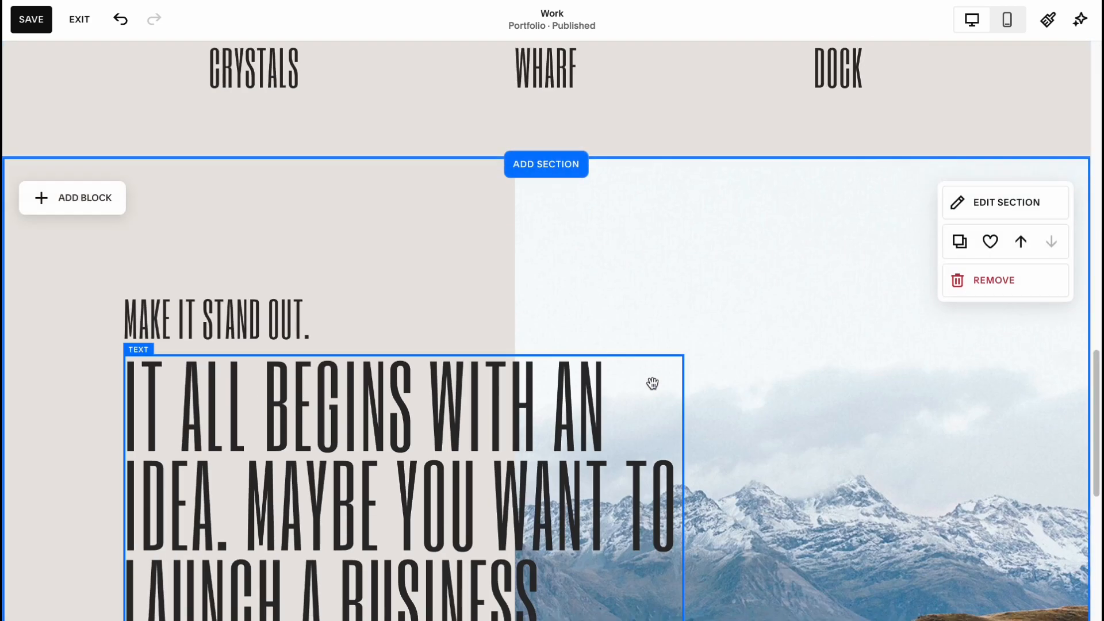
click(1022, 195)
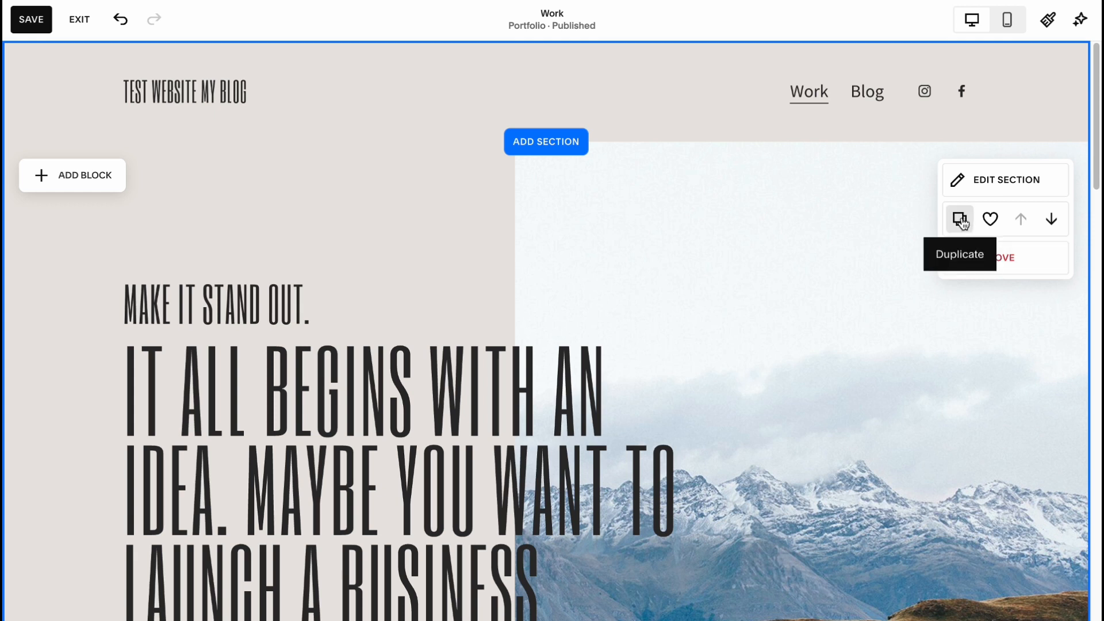
click(961, 183)
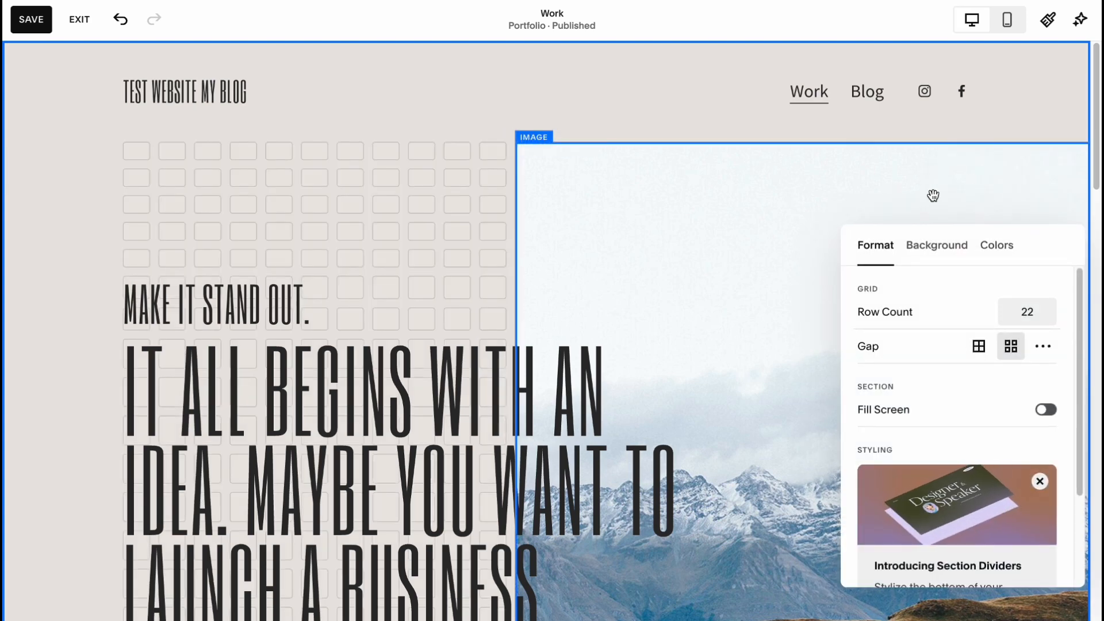
click(426, 200)
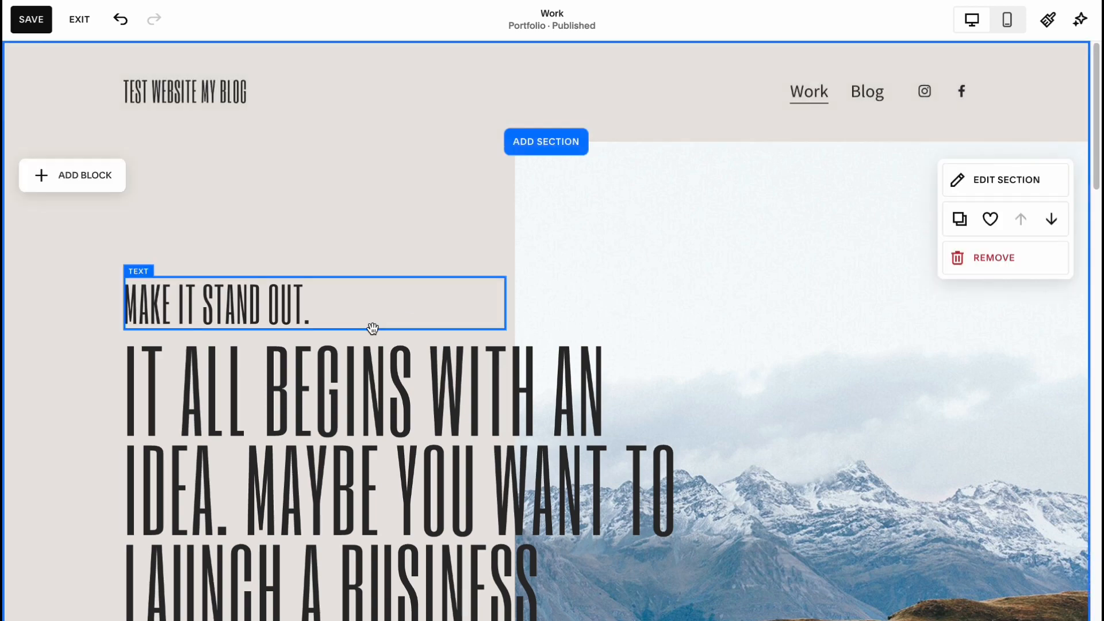
Step: Move the large heading lower and the "Make it stand out." text one column to the right, and select the mountain image
scroll(603, 451, down, 7)
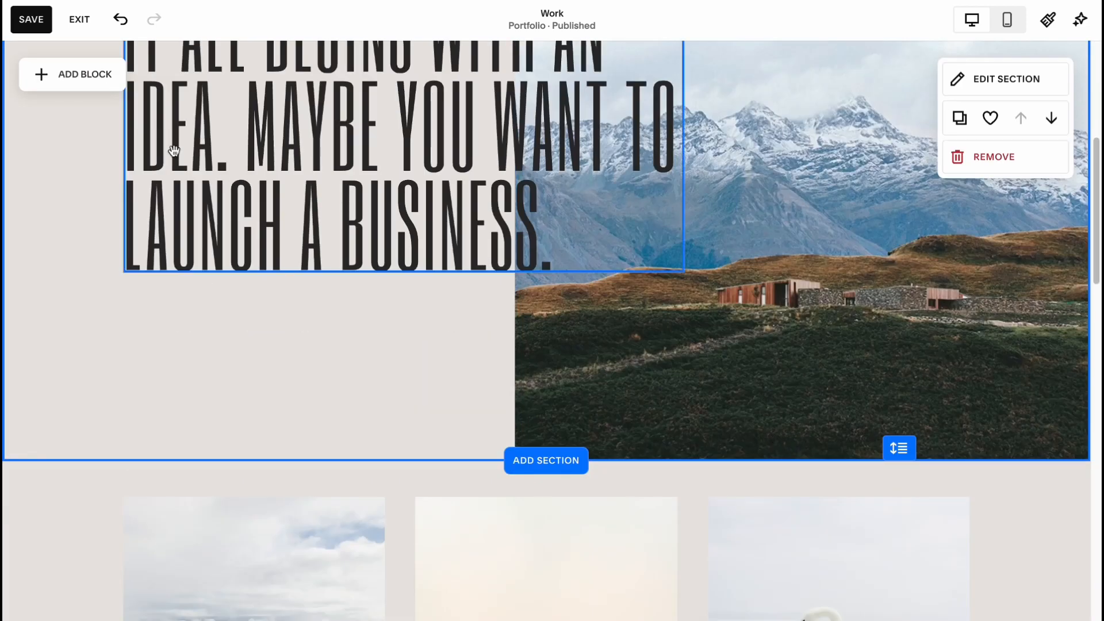
scroll(403, 322, up, 4)
drag(345, 337, 318, 397)
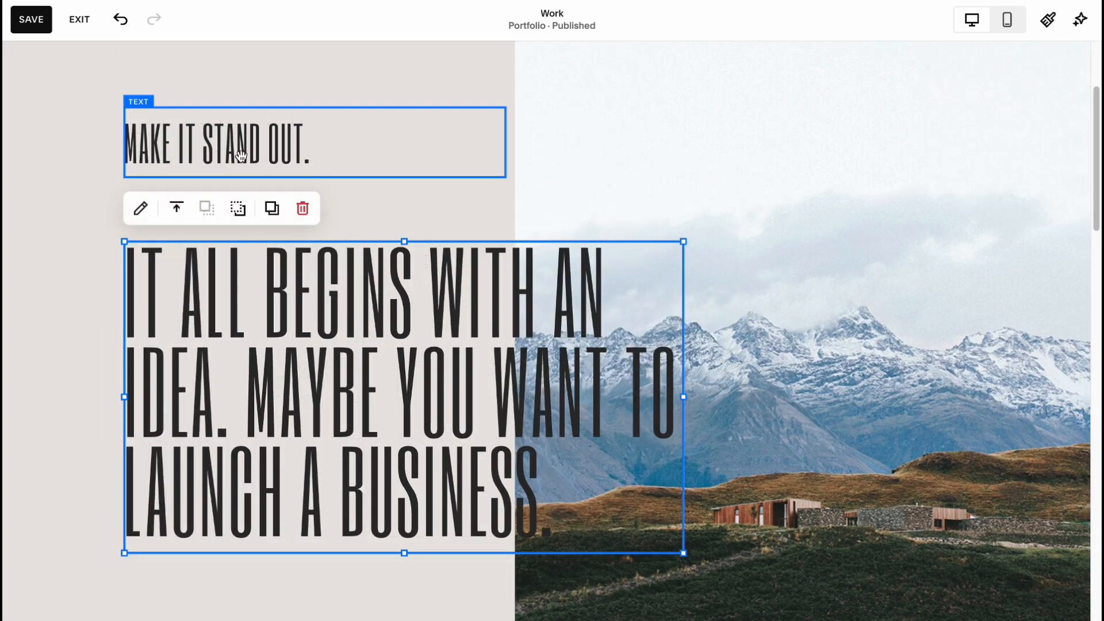
drag(241, 154, 277, 127)
click(820, 228)
scroll(826, 244, up, 3)
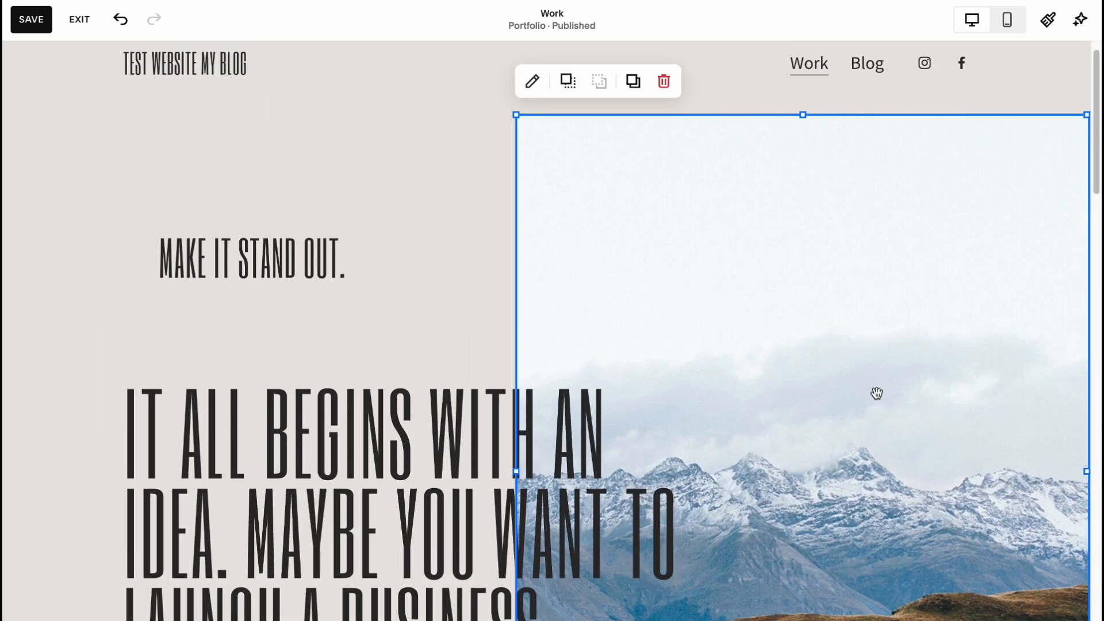
Step: Reposition the large heading directly beneath the "Make it stand out." text, starting one column further left than that text
scroll(808, 298, down, 1)
scroll(811, 300, down, 2)
drag(412, 345, 442, 261)
drag(377, 282, 225, 266)
click(150, 110)
mouse_move(229, 139)
mouse_down()
mouse_move(209, 138)
mouse_move(227, 142)
mouse_up()
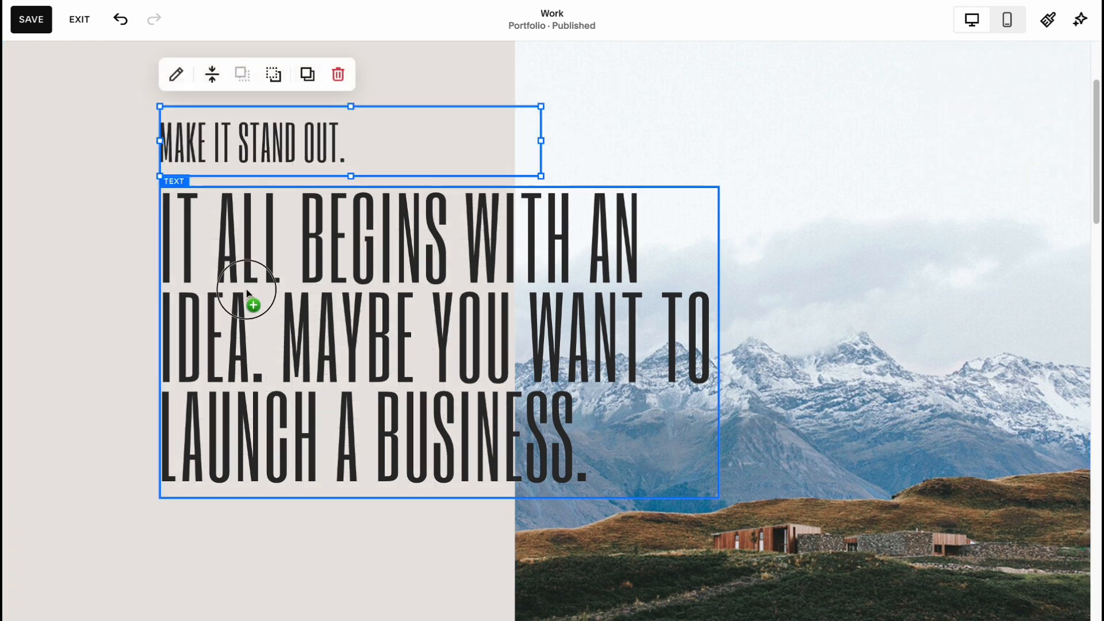
drag(251, 294, 225, 276)
Step: Open the "Make it stand out." text for editing, select the whole line to view its formatting options, and leave the text editor
click(258, 123)
drag(265, 123, 234, 130)
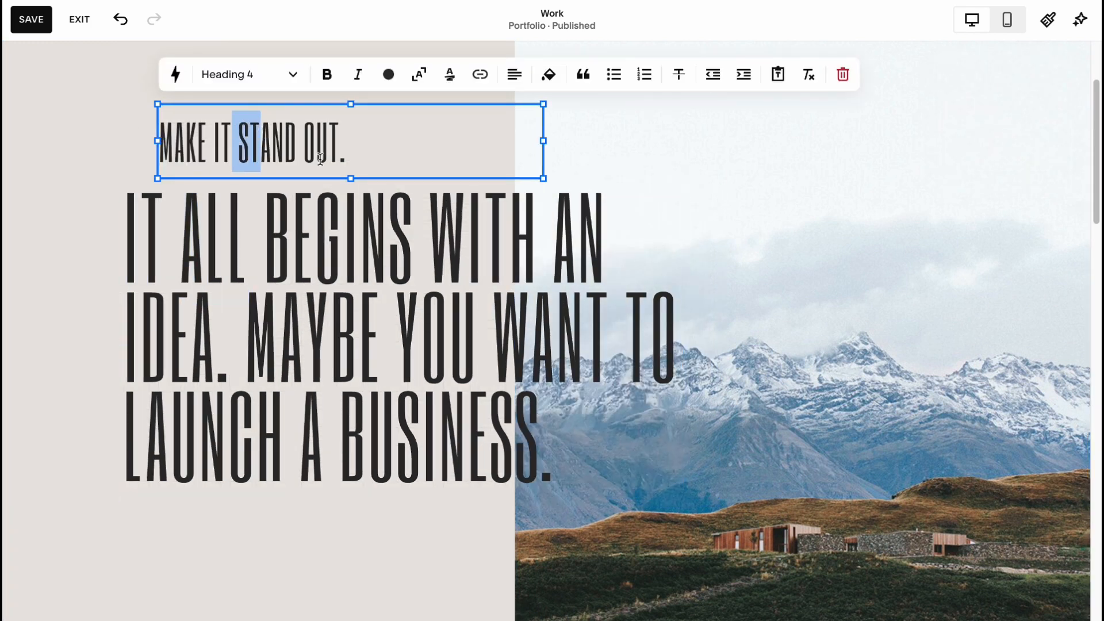
click(580, 164)
scroll(333, 170, up, 2)
click(229, 182)
scroll(189, 161, up, 1)
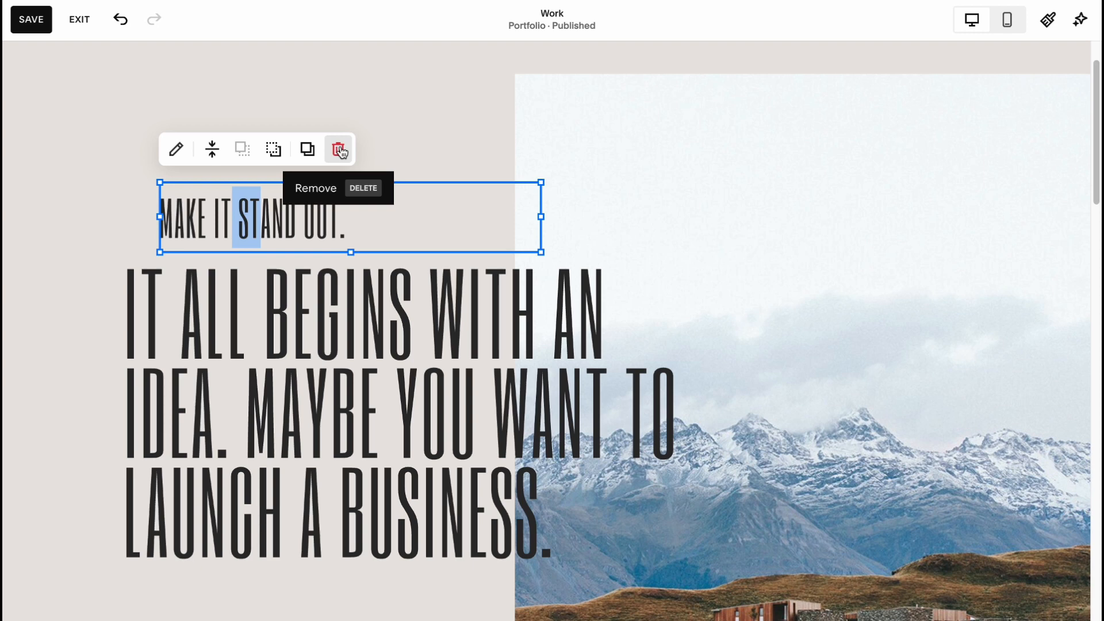
click(176, 149)
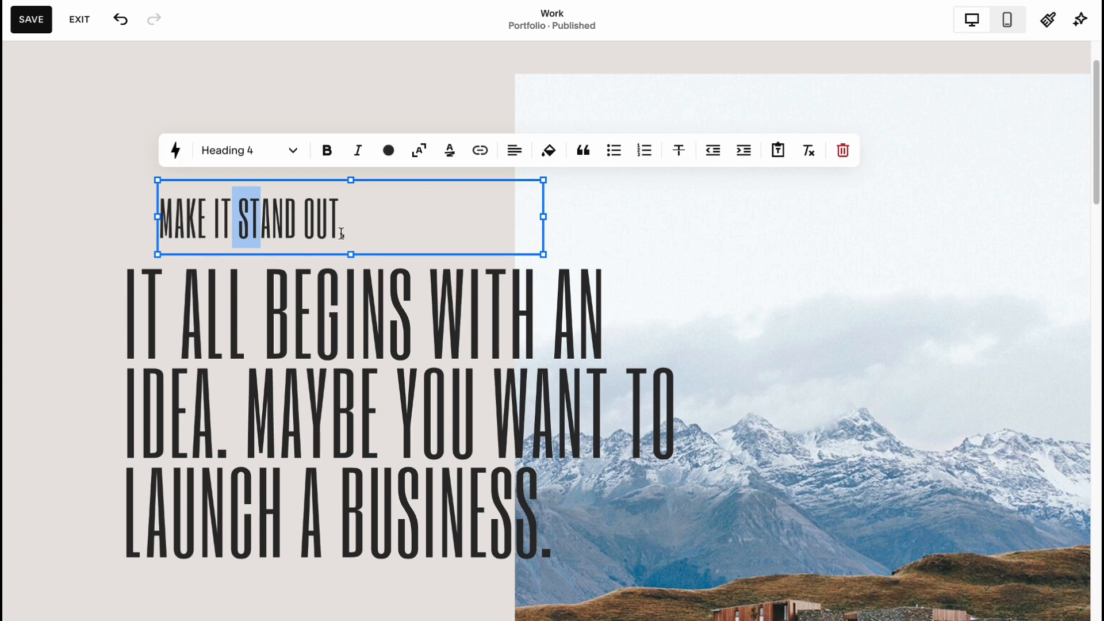
drag(357, 217, 149, 206)
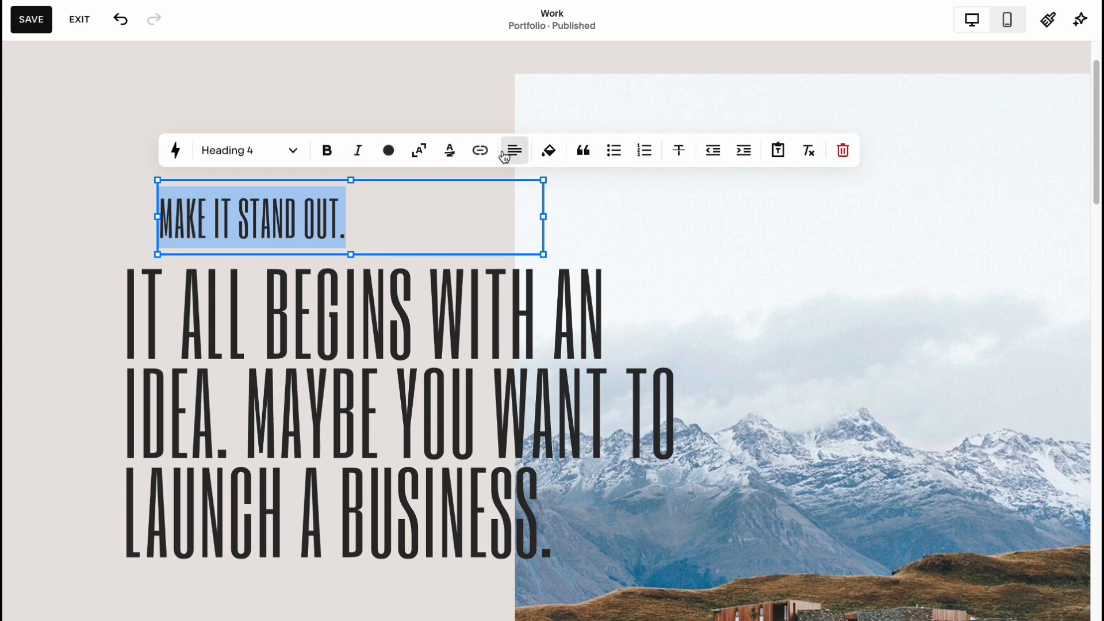
click(357, 98)
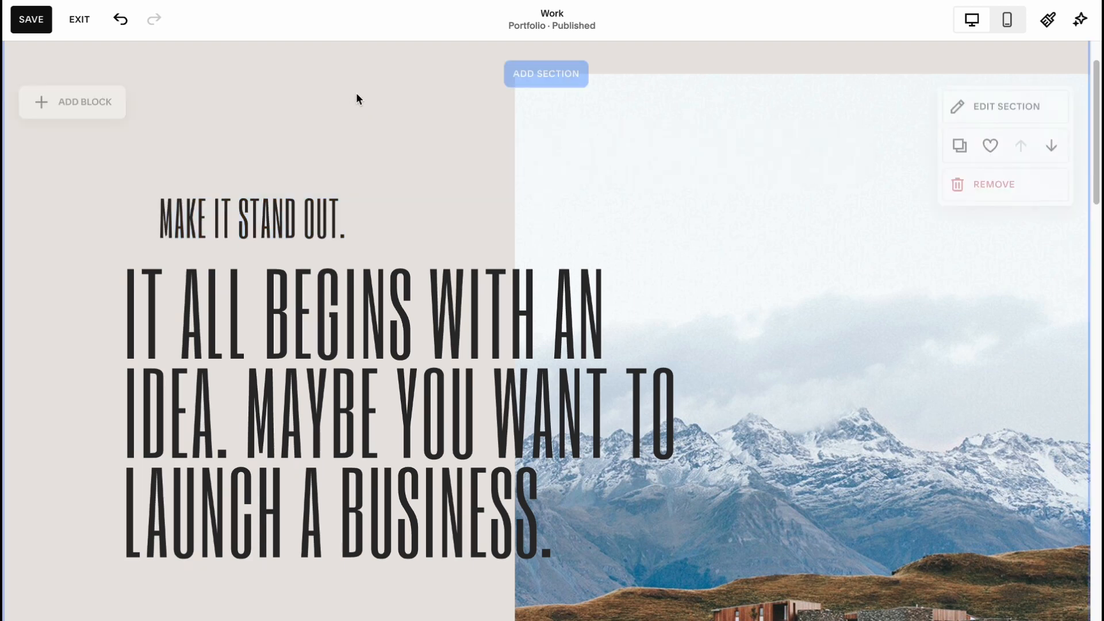
Step: Examine the content and design settings of the mountain image block, and close them
click(782, 242)
scroll(799, 314, up, 1)
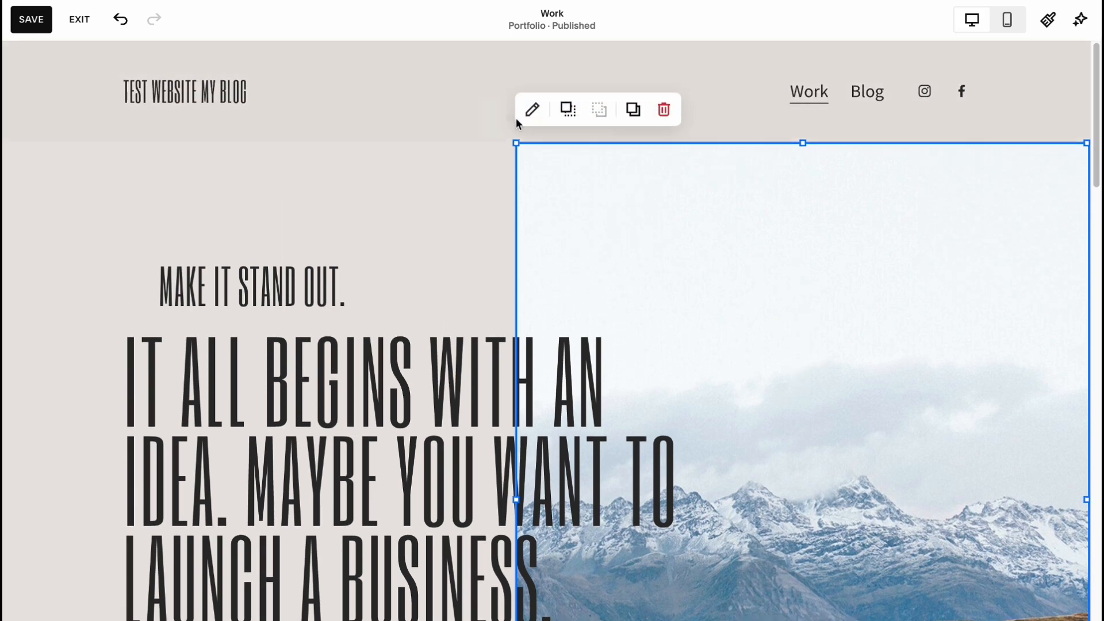
click(539, 112)
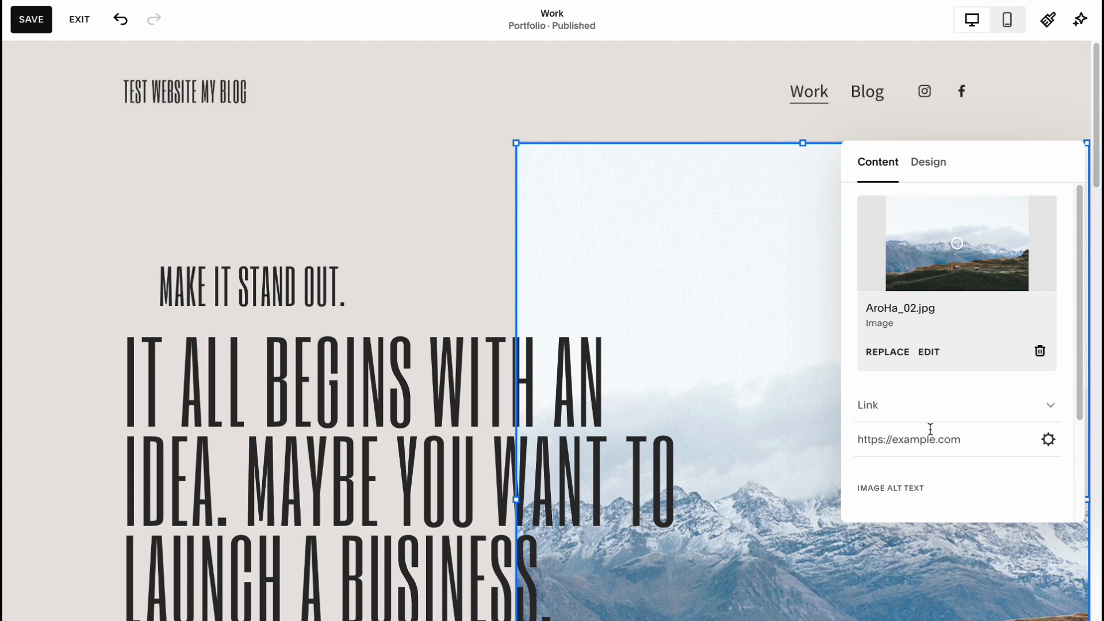
click(794, 433)
click(918, 161)
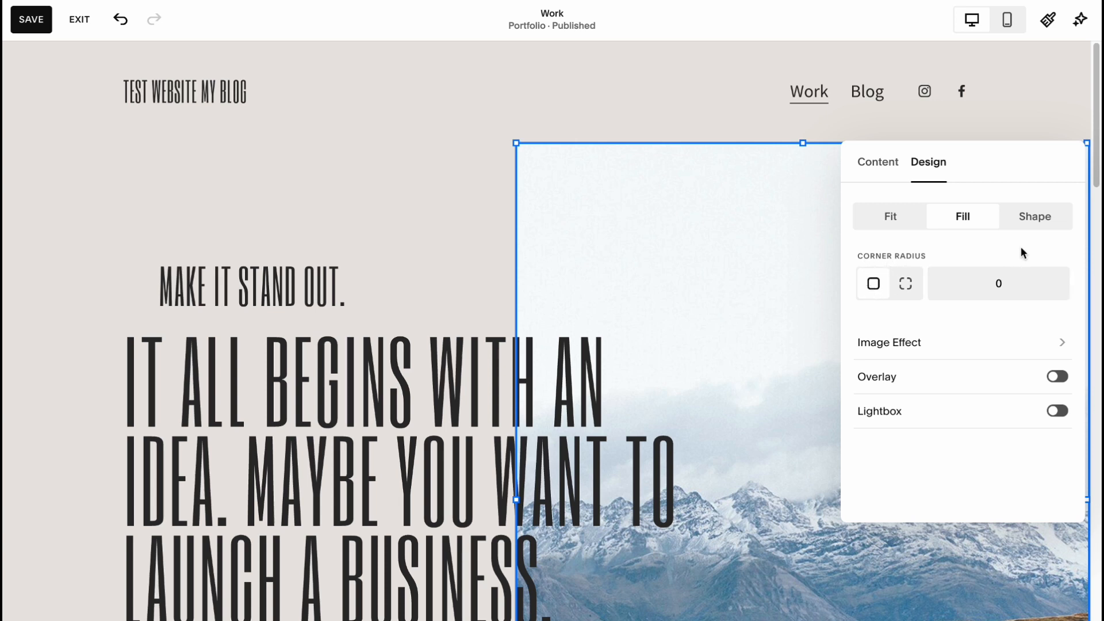
click(426, 240)
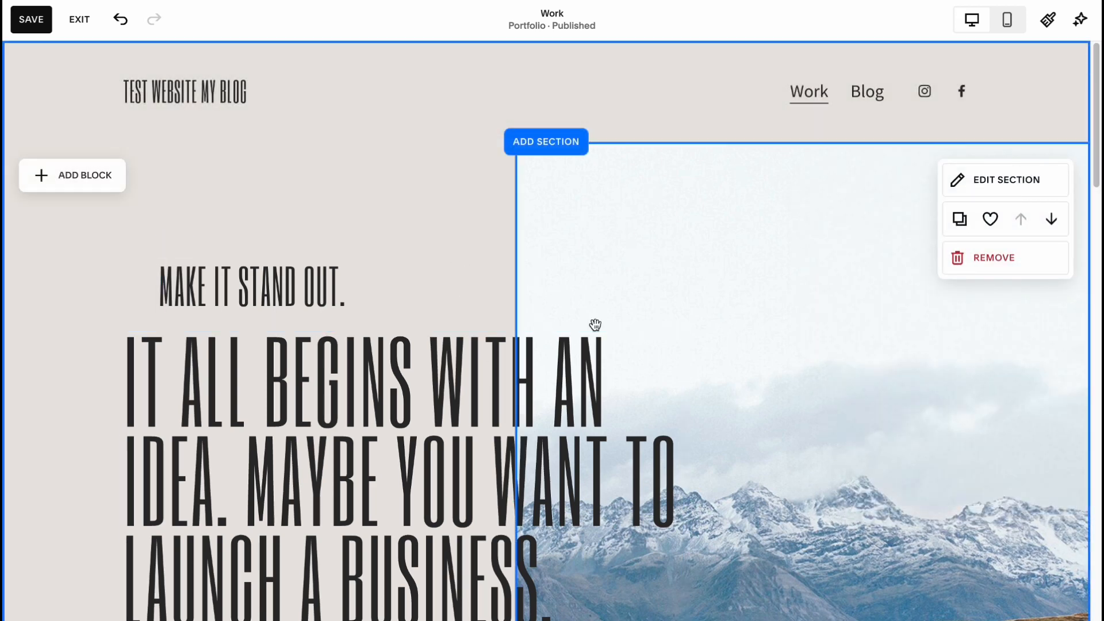
Step: Browse the available blocks, add a Button block to the first section, and place it above the "Make it stand out." text
click(84, 180)
scroll(129, 329, down, 2)
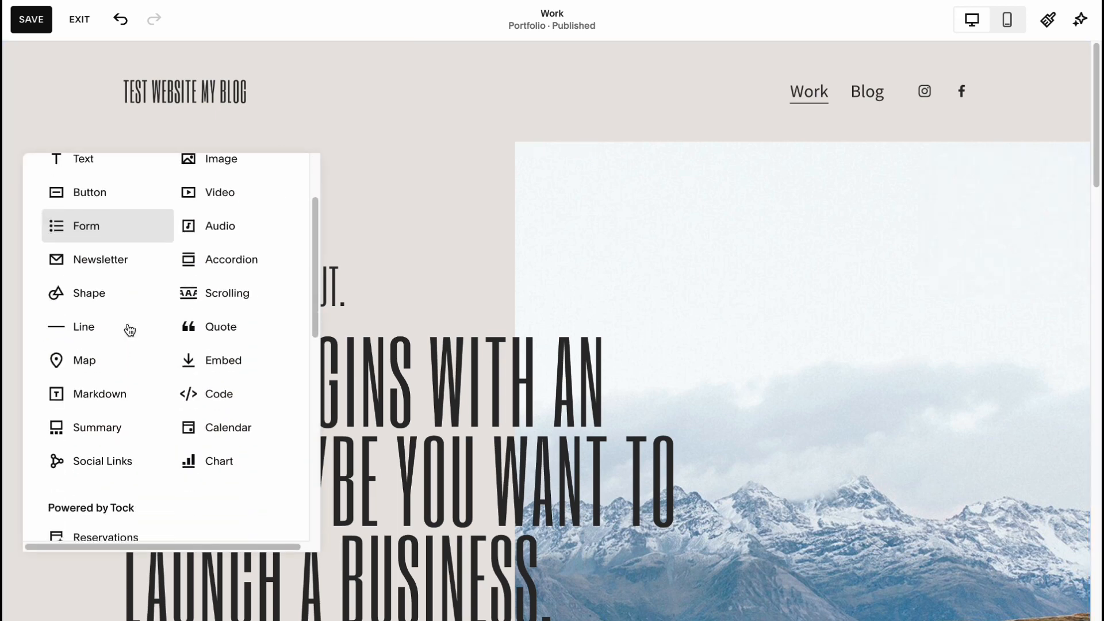
scroll(130, 328, up, 2)
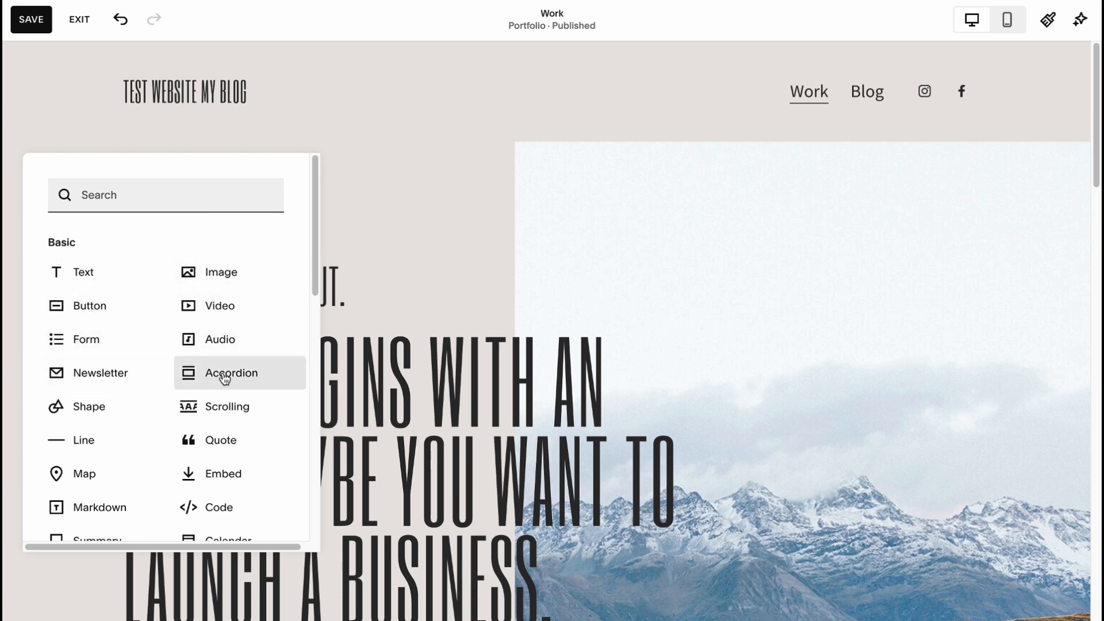
scroll(198, 408, down, 3)
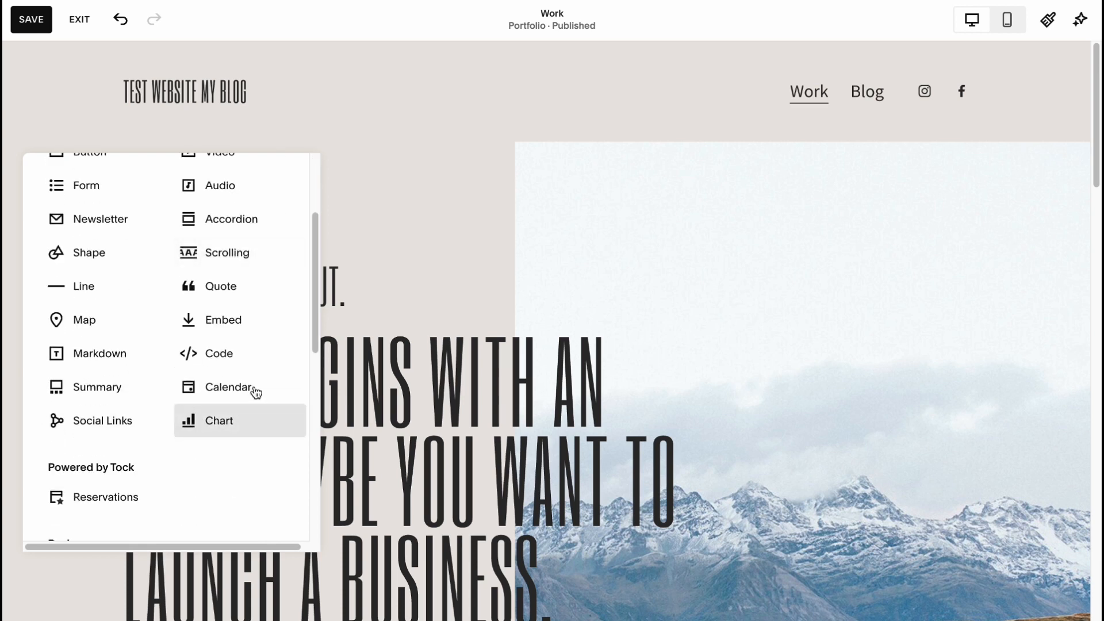
scroll(143, 509, down, 3)
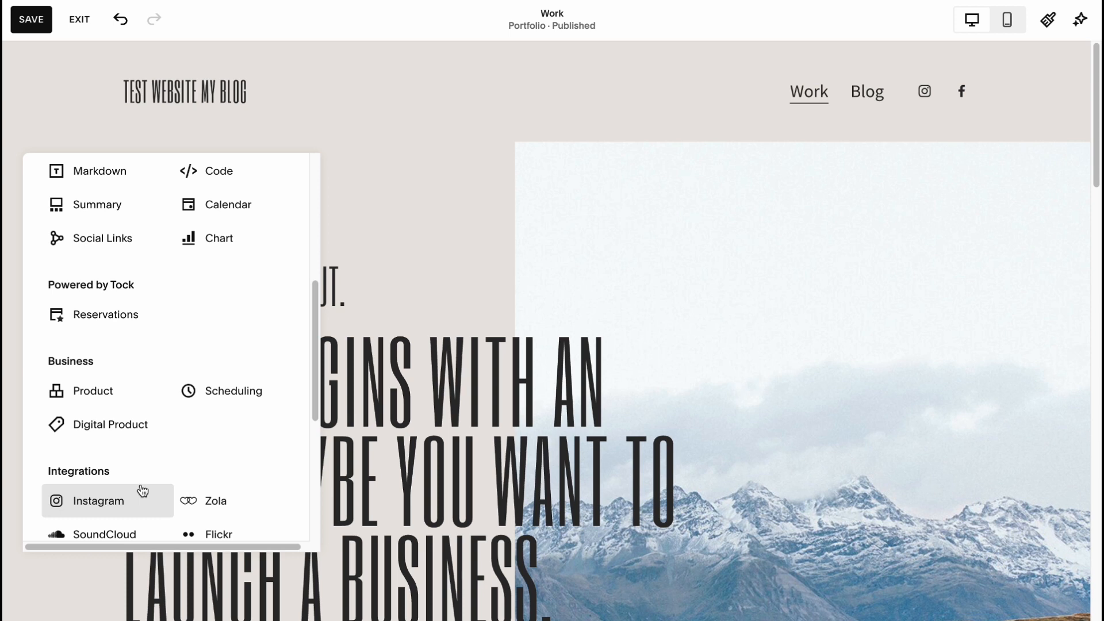
scroll(143, 490, up, 6)
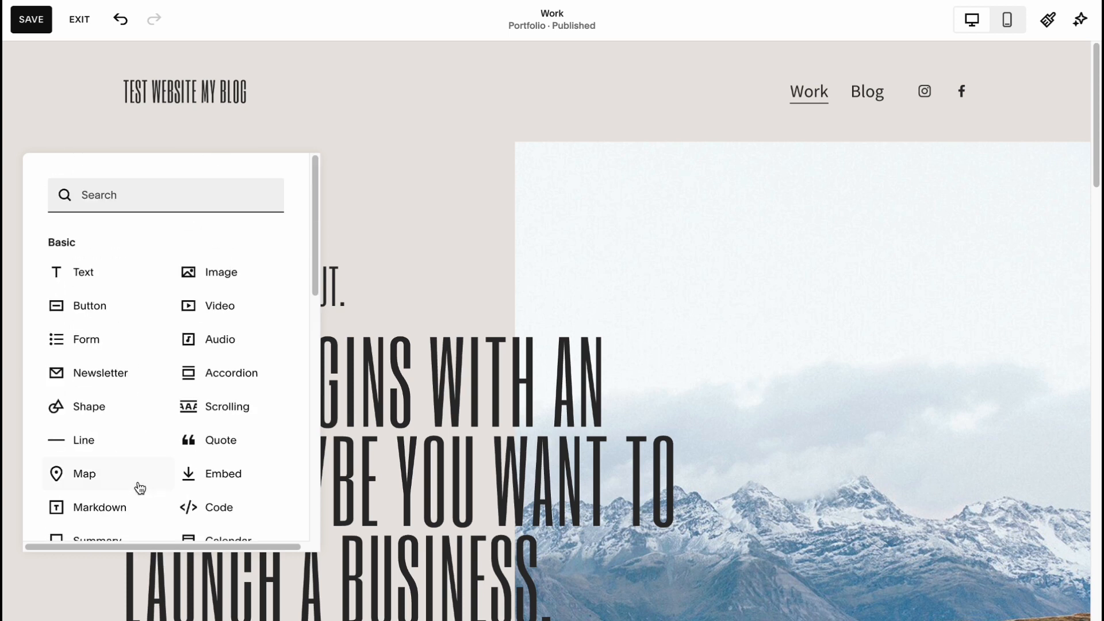
click(99, 307)
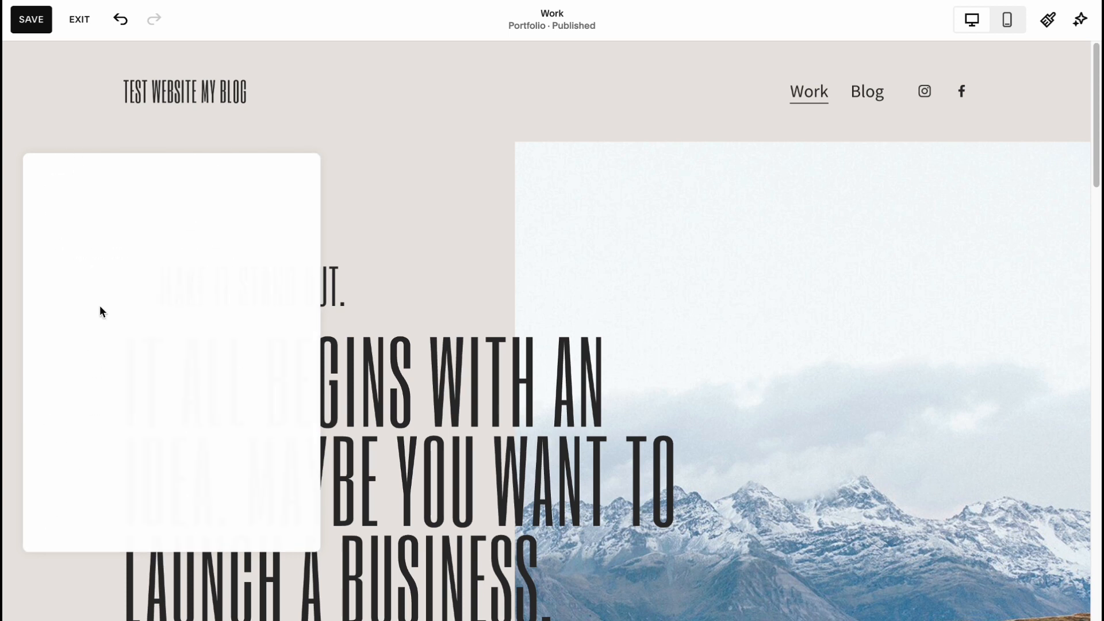
drag(191, 170, 263, 196)
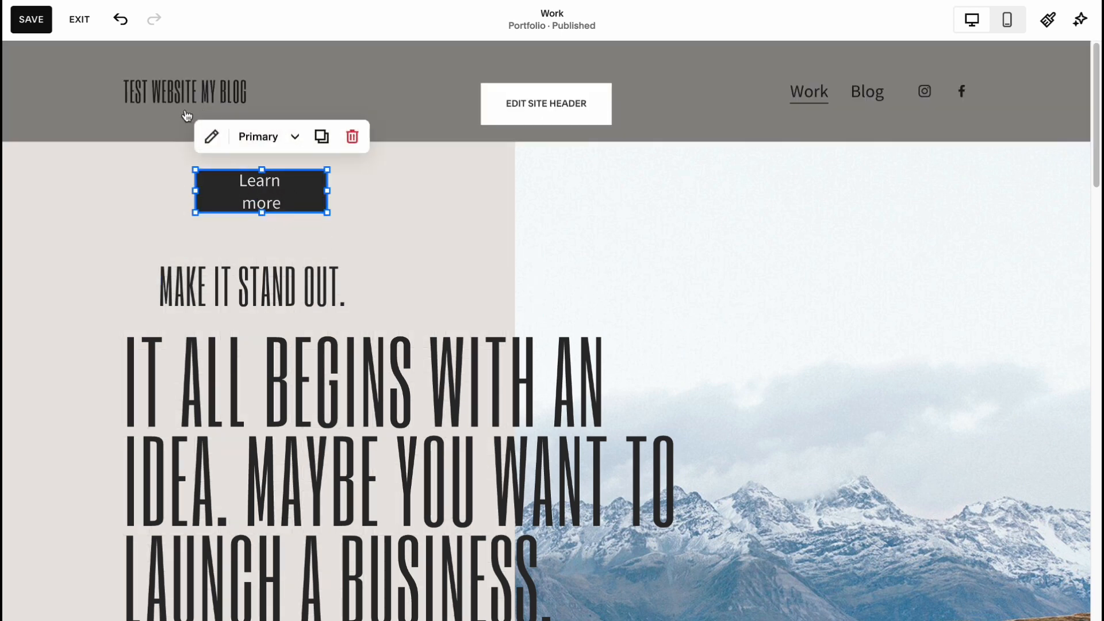
Step: Examine the "Learn more" button's text field and its link options for page, web address, file, email and phone, and leave the link editor
click(212, 138)
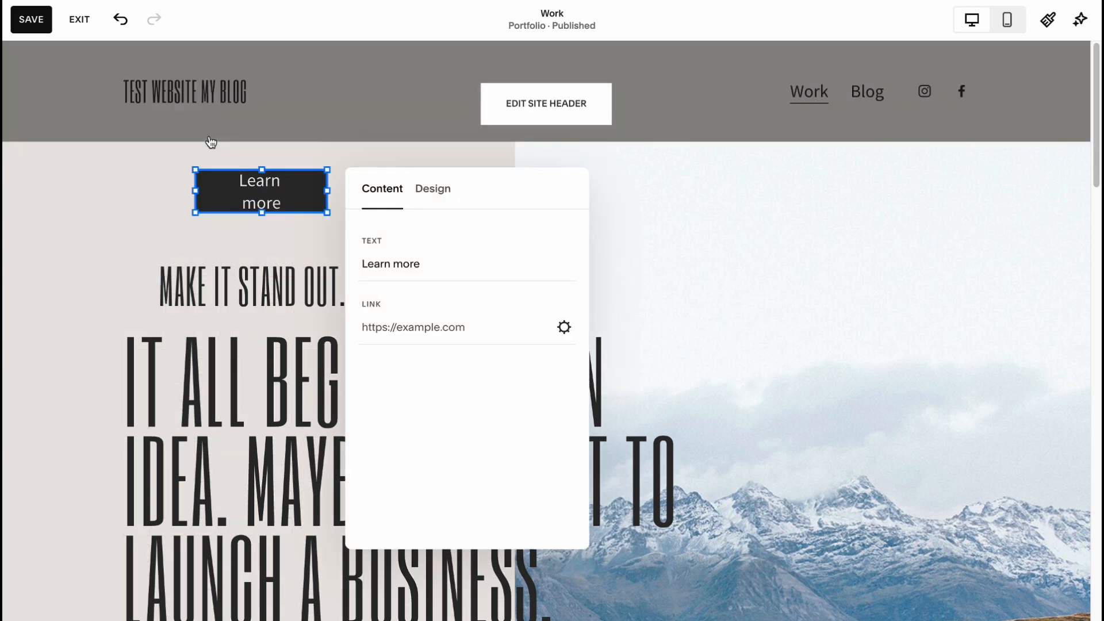
drag(454, 262, 297, 252)
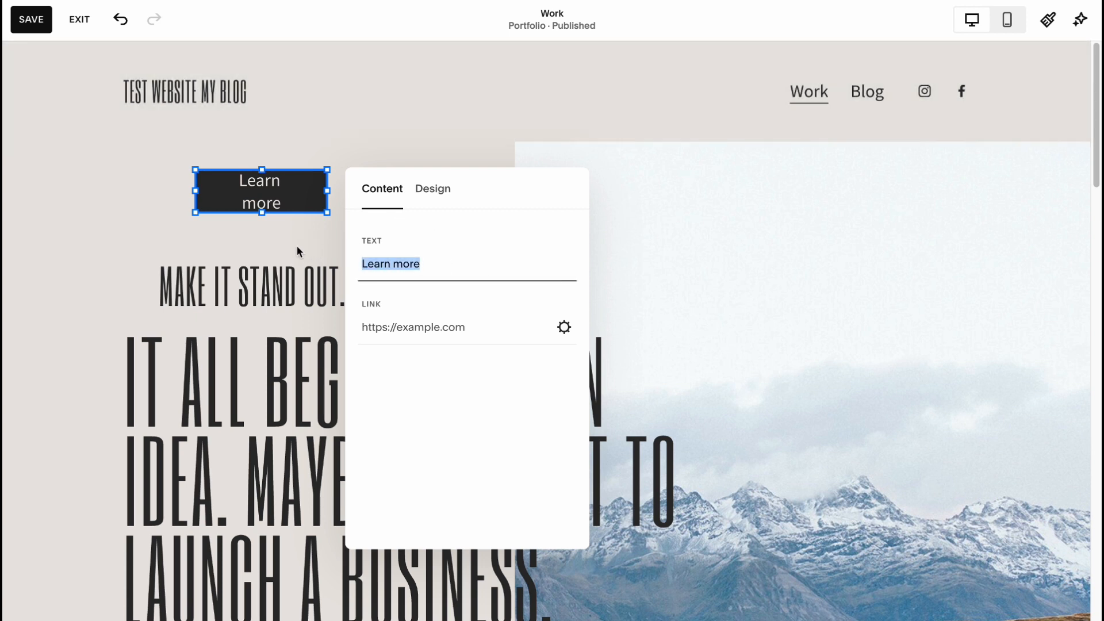
click(466, 328)
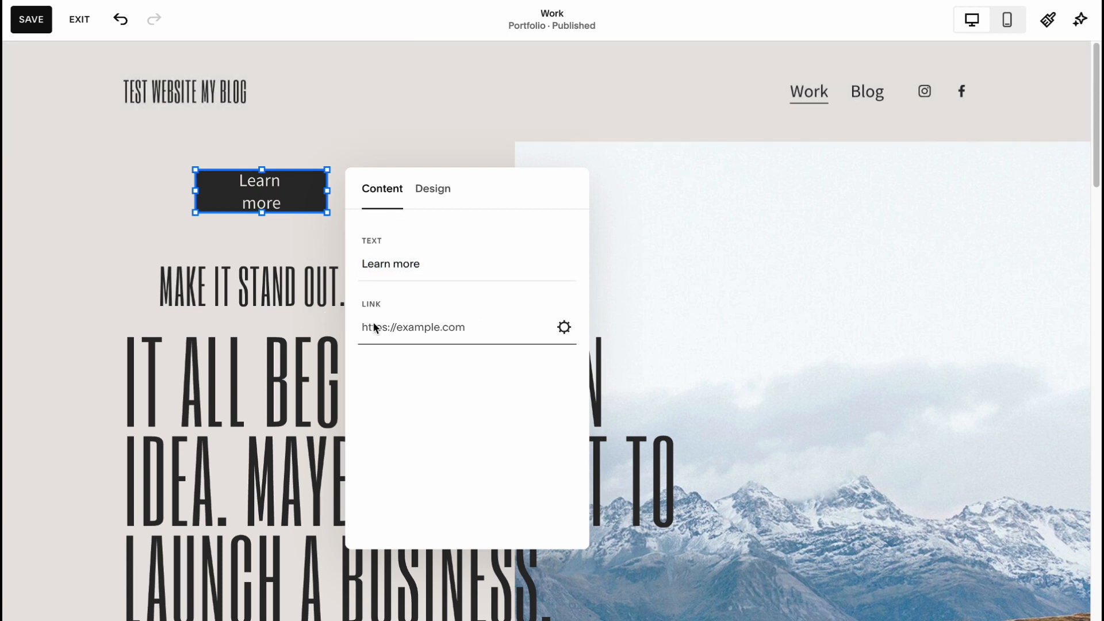
click(565, 328)
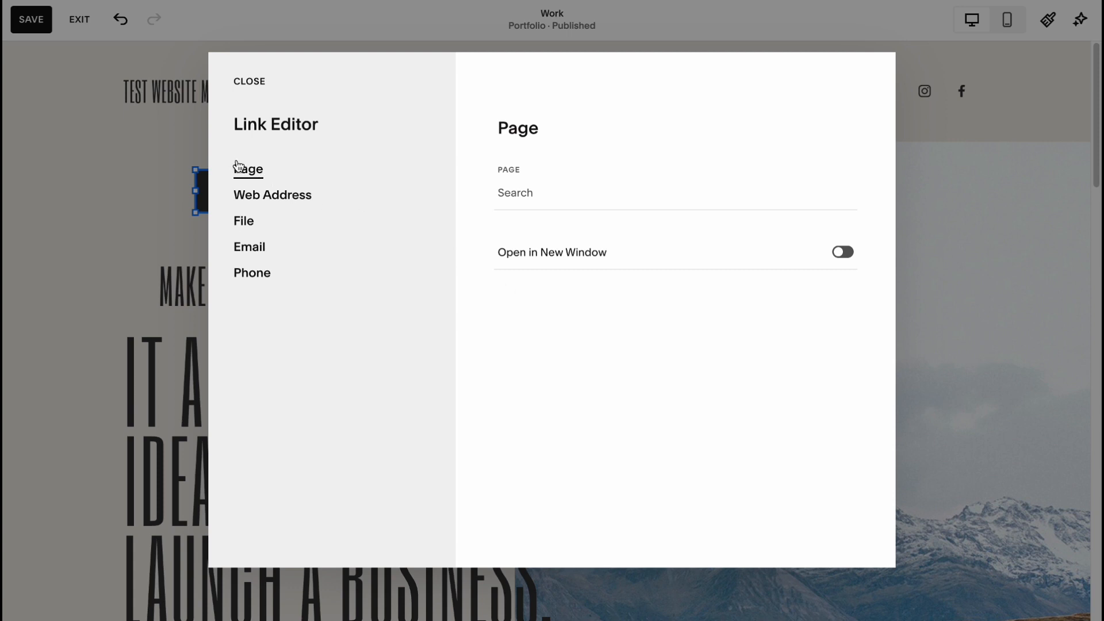
click(254, 194)
click(240, 223)
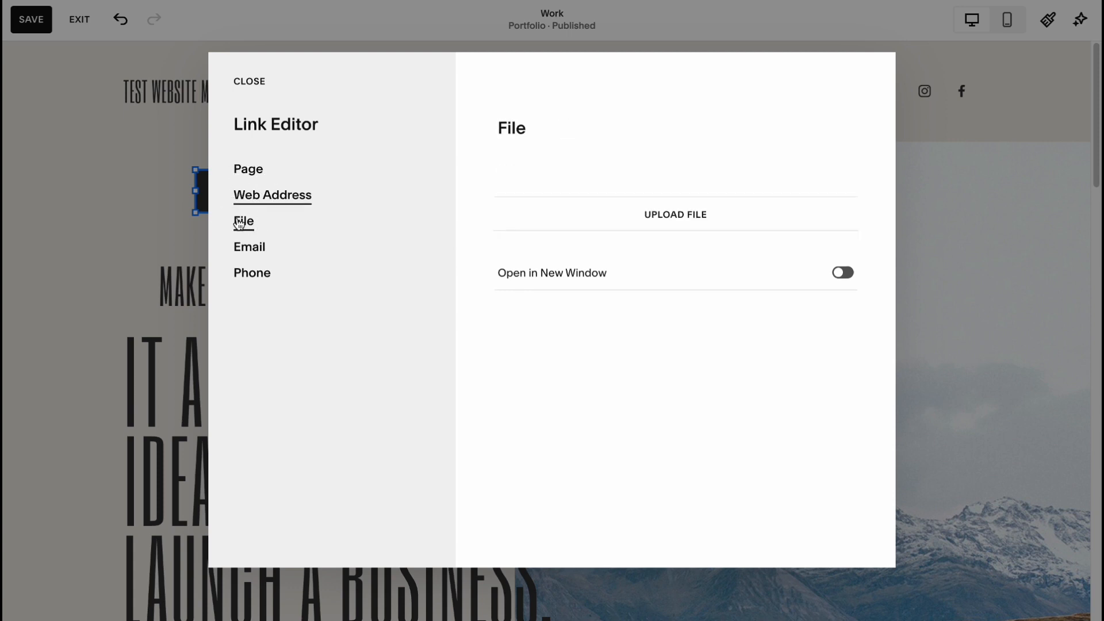
click(258, 251)
click(257, 275)
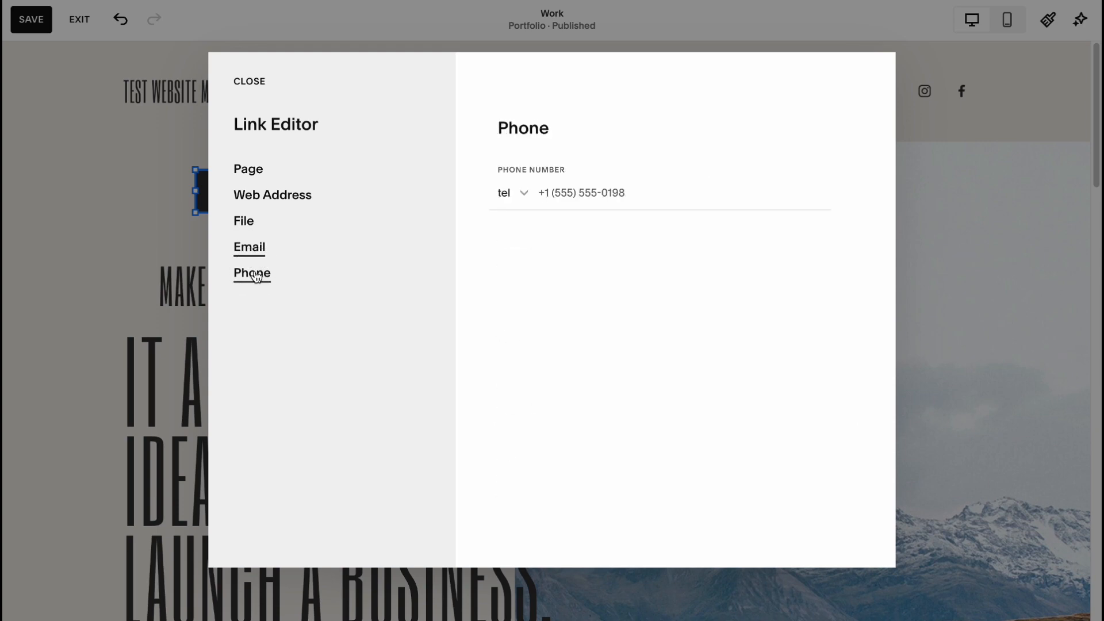
key(Escape)
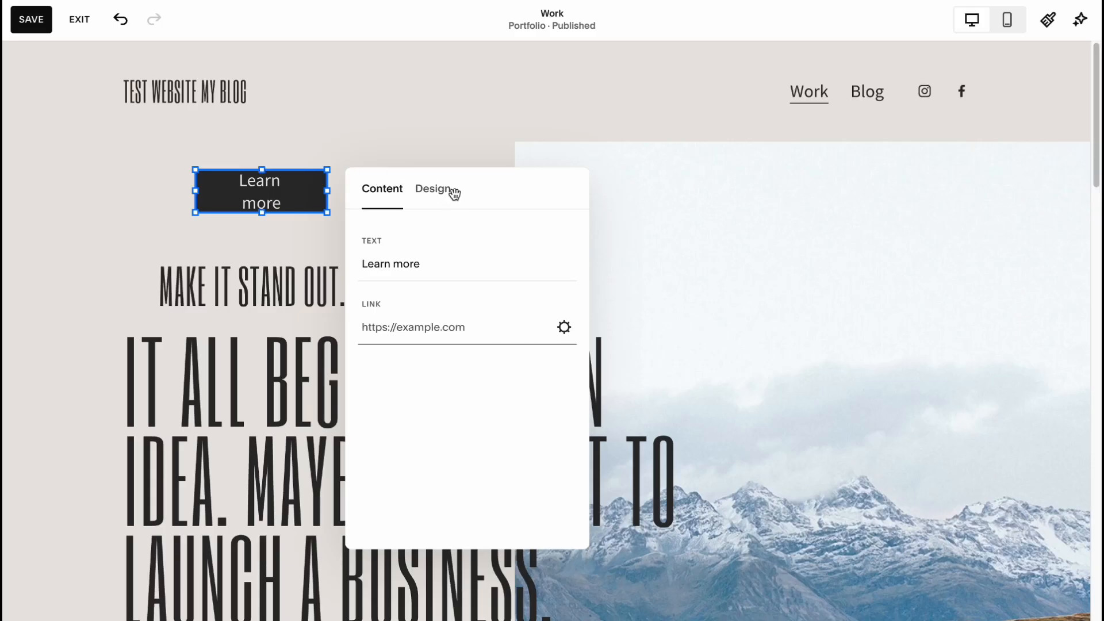
Step: Review the button's design settings and its list of button styles, and close the block settings
click(432, 194)
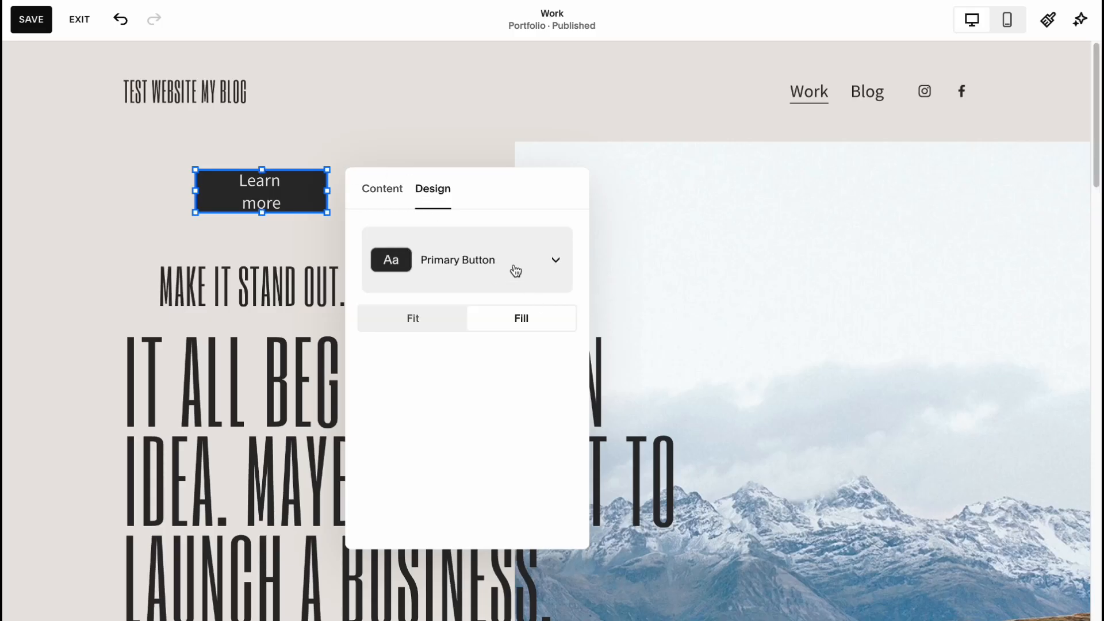
click(509, 263)
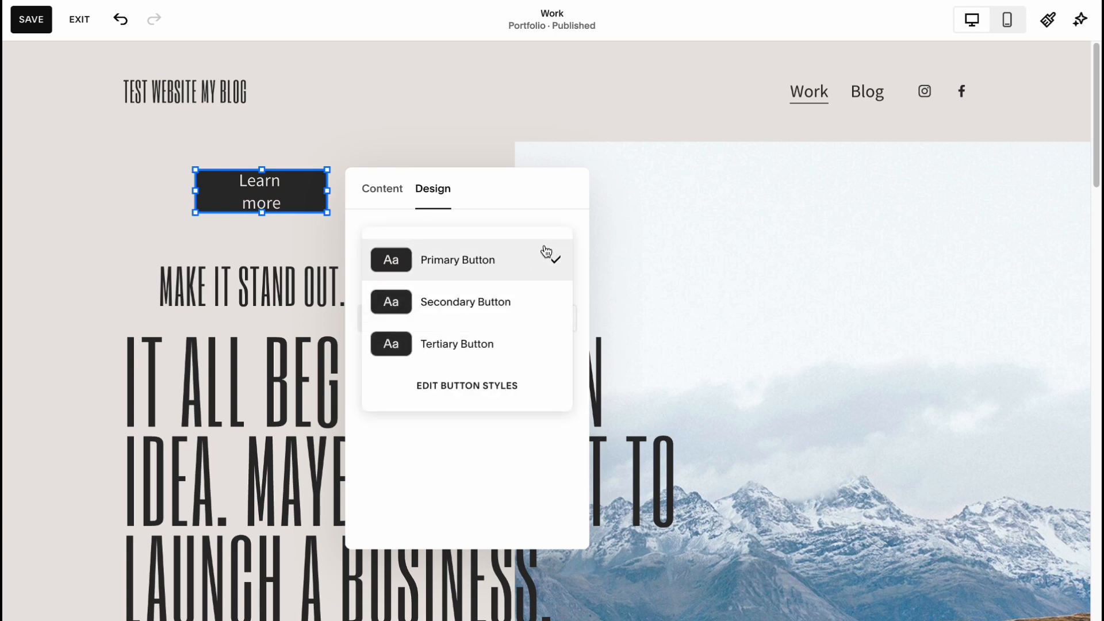
click(483, 450)
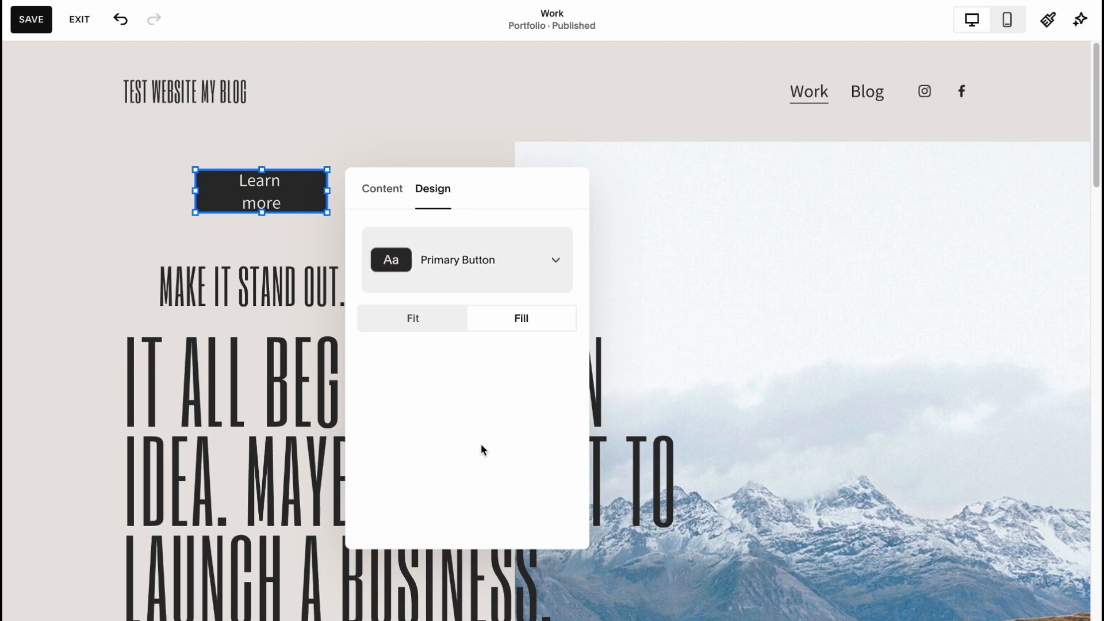
click(322, 150)
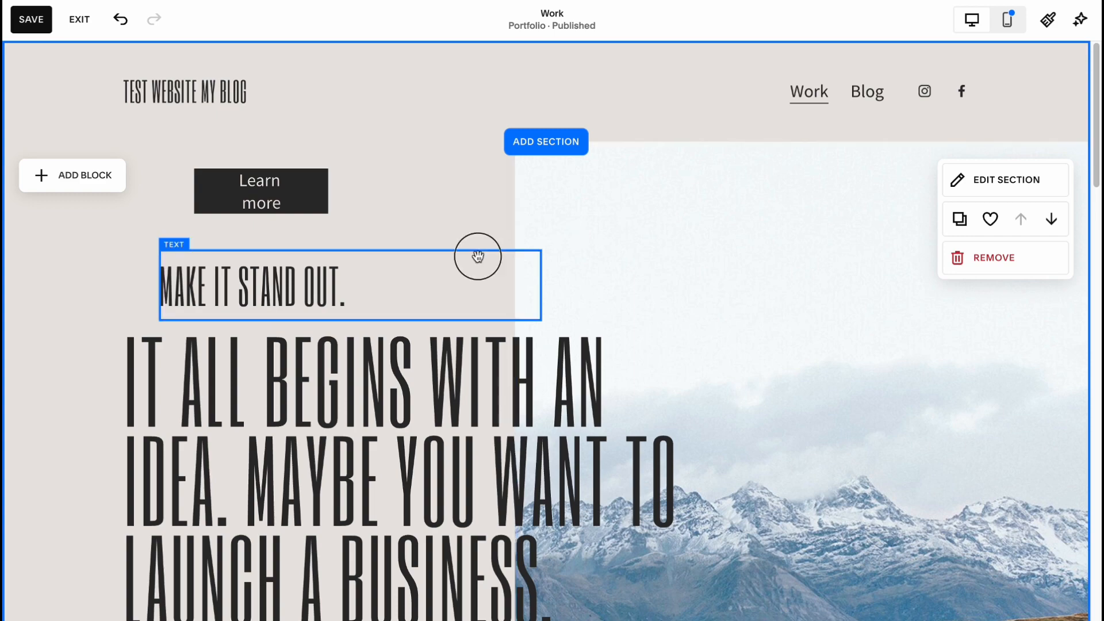
Step: Look over the Work page down to the footer and return to its first section
click(478, 255)
click(482, 242)
scroll(490, 331, down, 15)
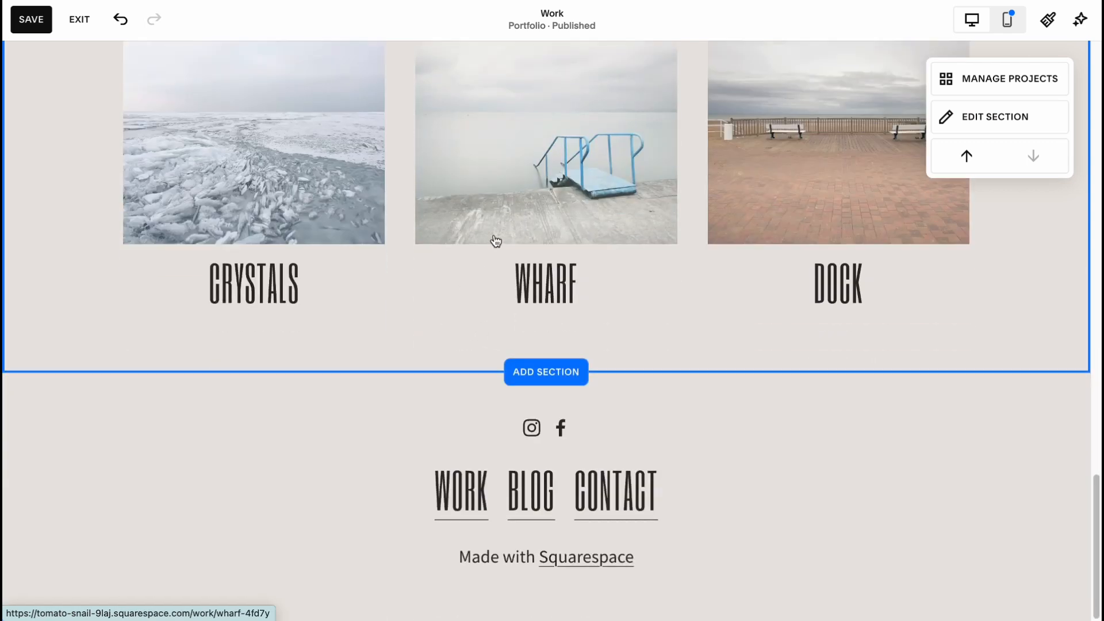
scroll(496, 240, up, 15)
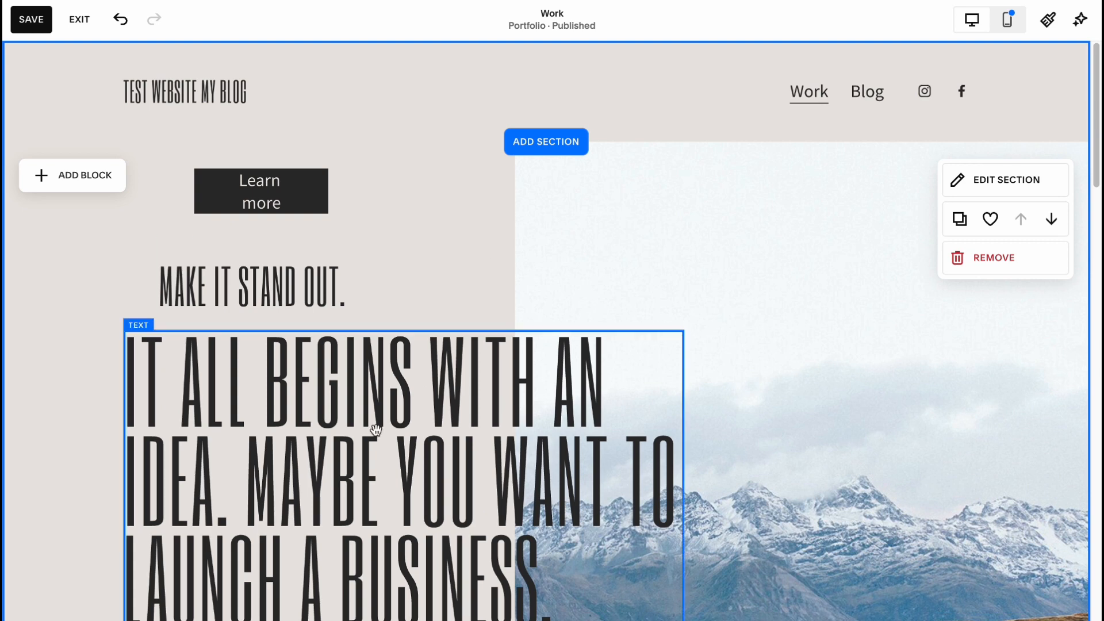
Step: Open the large heading for editing with all its text selected, leave the text editor, and select the mountain image block
click(486, 339)
scroll(486, 335, down, 4)
drag(559, 315, 101, 89)
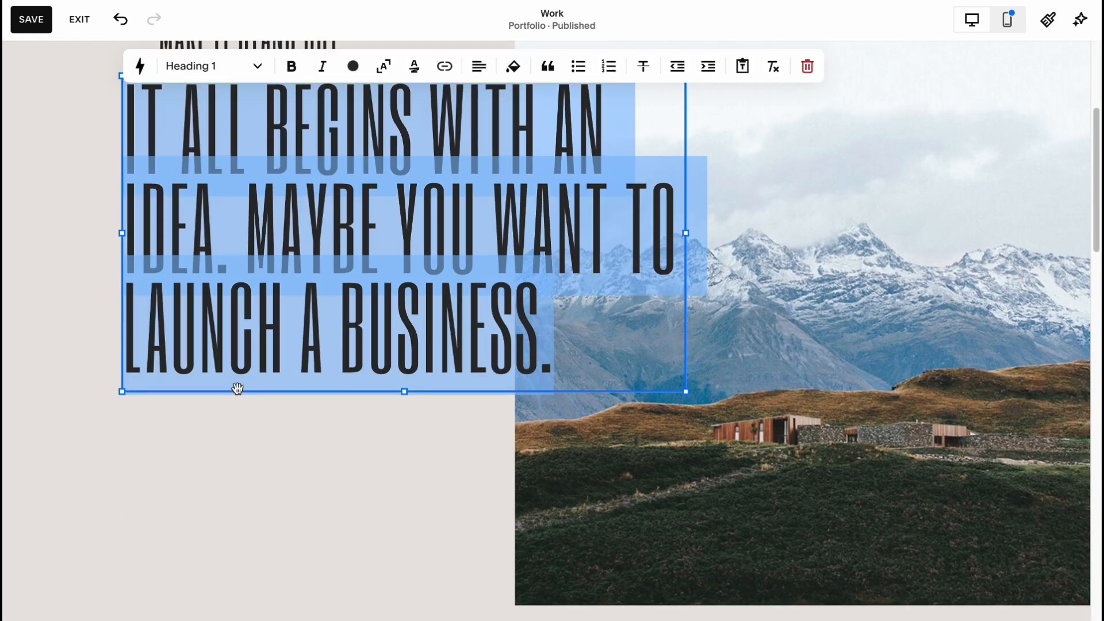
scroll(271, 391, up, 1)
click(307, 466)
click(568, 440)
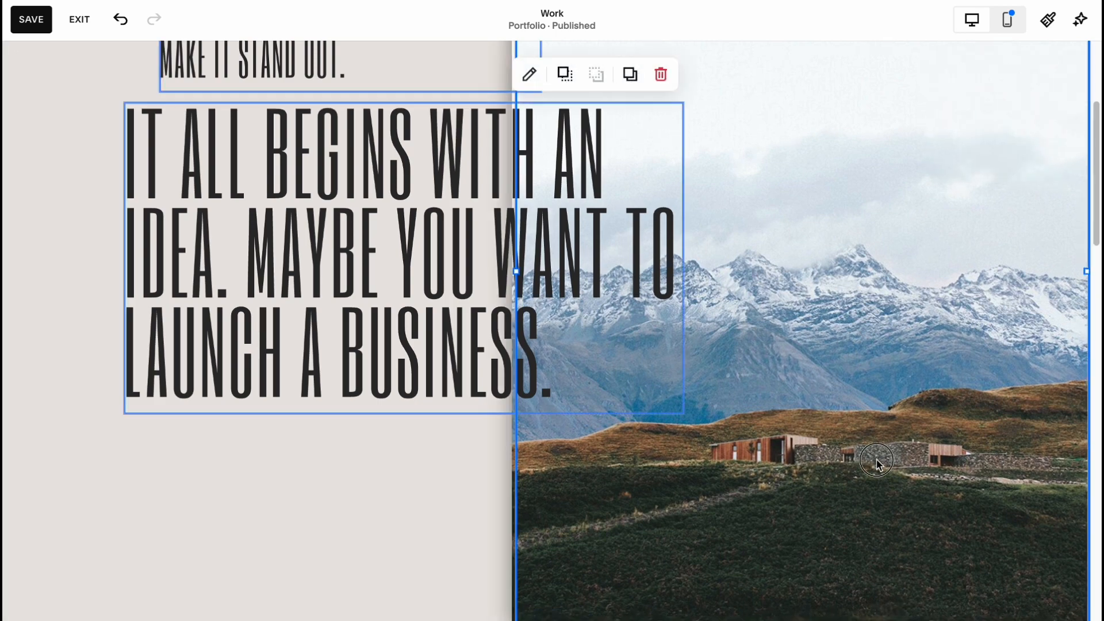
scroll(569, 440, up, 4)
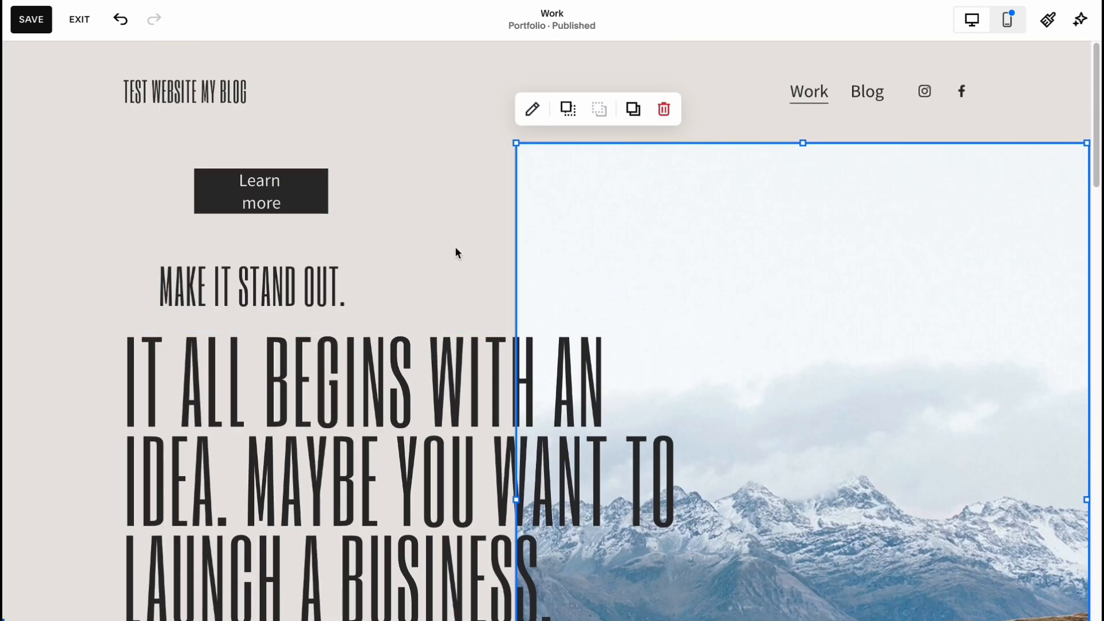
Step: Browse the section categories and layouts available for adding above the first section, and close the gallery
click(543, 142)
scroll(215, 396, down, 5)
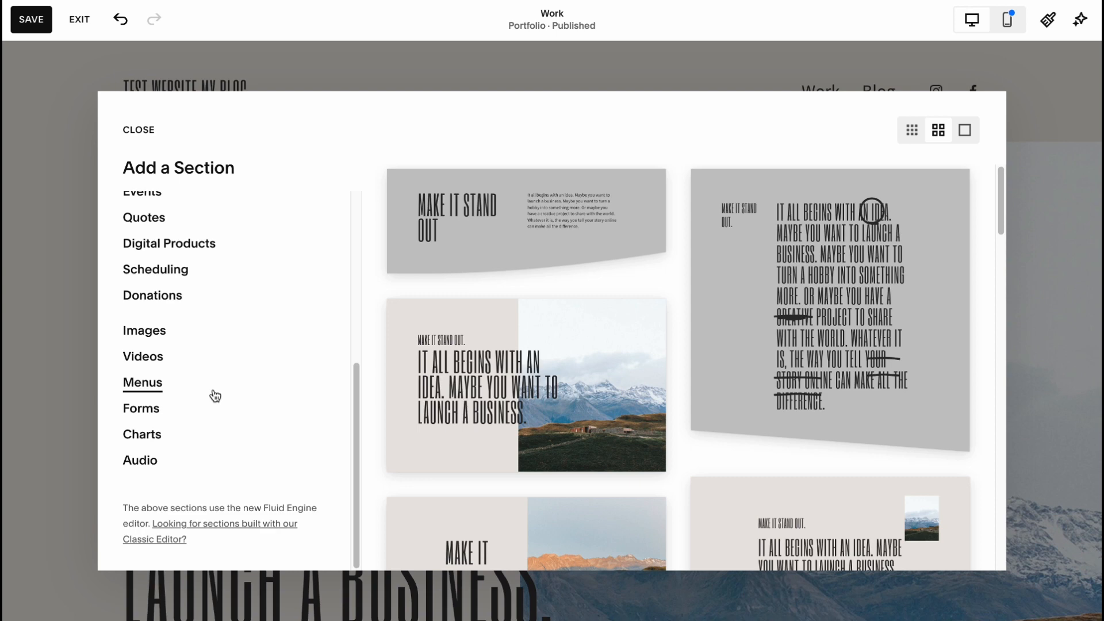
click(138, 129)
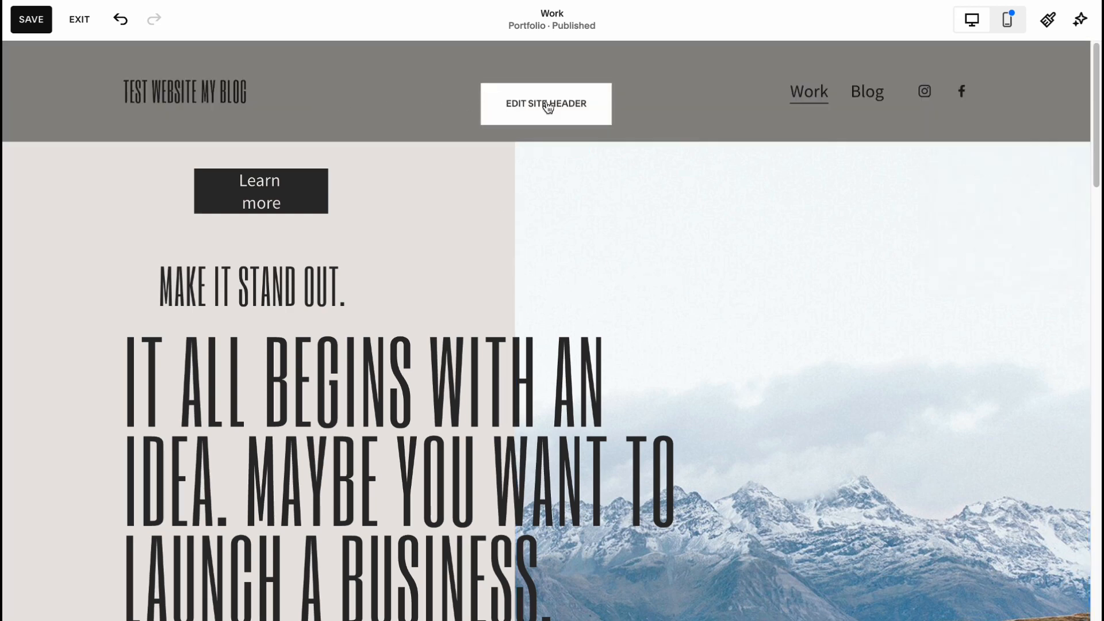
Step: Open the site header for editing and examine its site title and logo settings, including the mobile logo
click(542, 104)
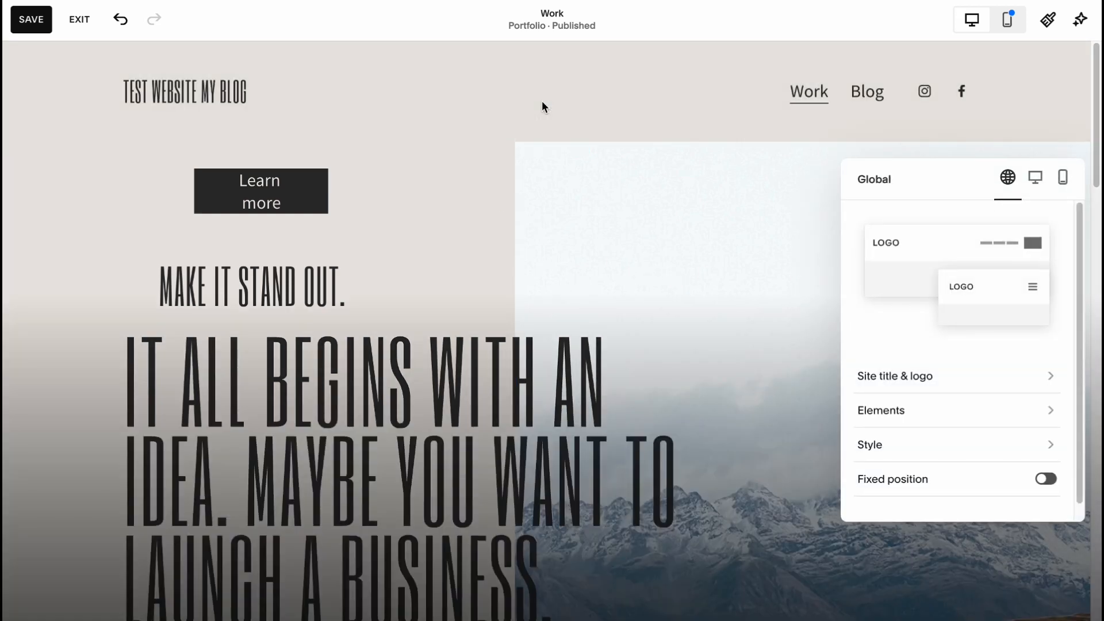
drag(901, 166, 858, 184)
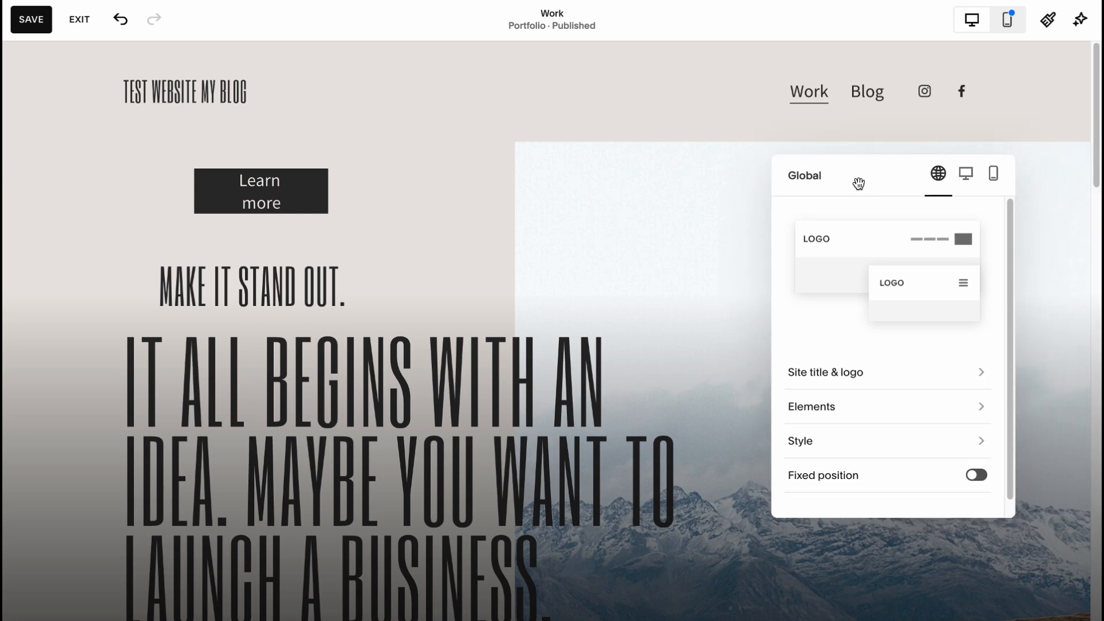
click(864, 368)
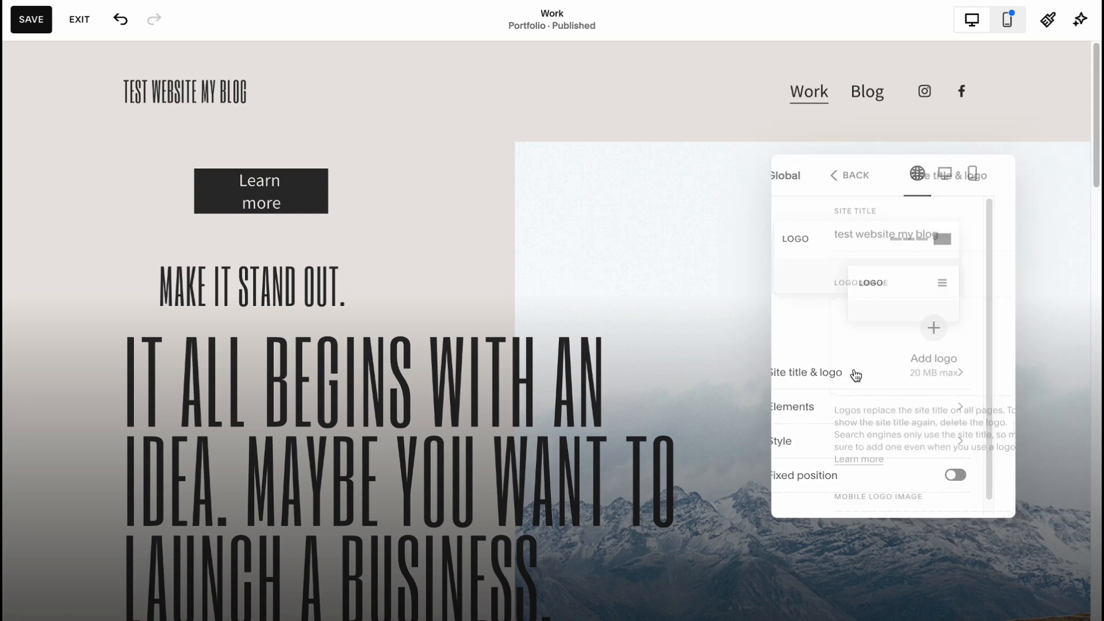
scroll(849, 310, down, 3)
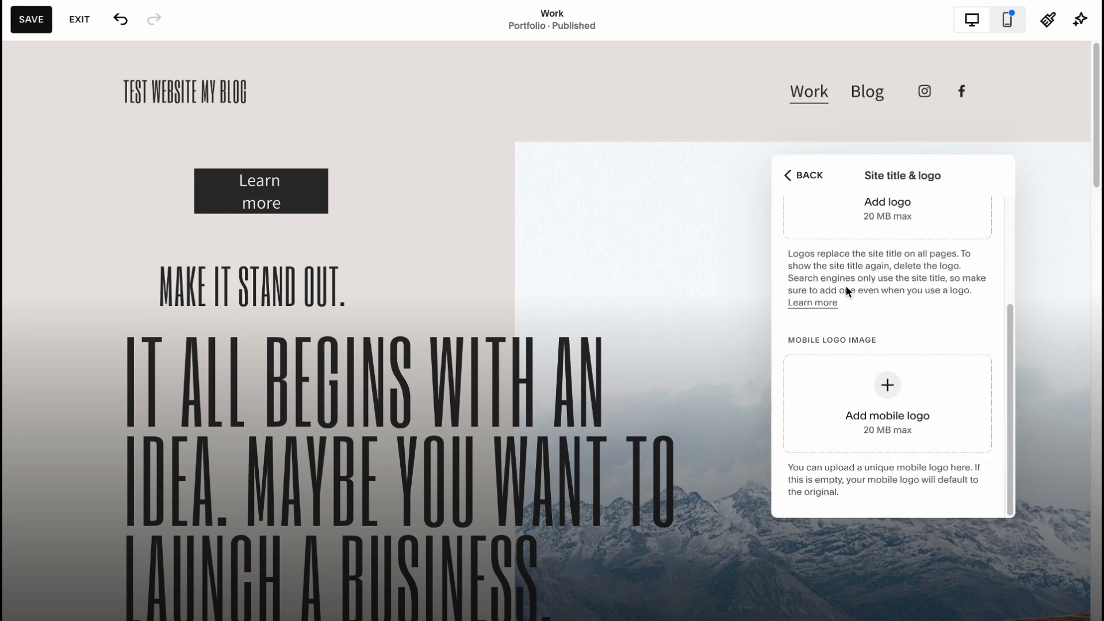
click(804, 177)
Step: Give the header's social icons a square border and return to the global header settings
click(858, 407)
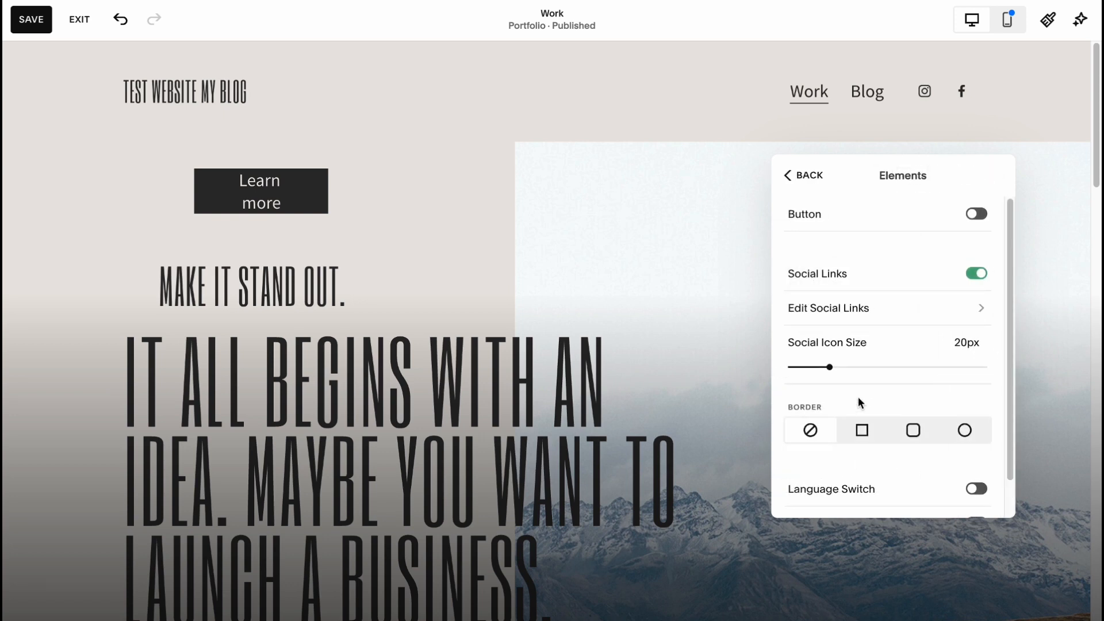
click(855, 434)
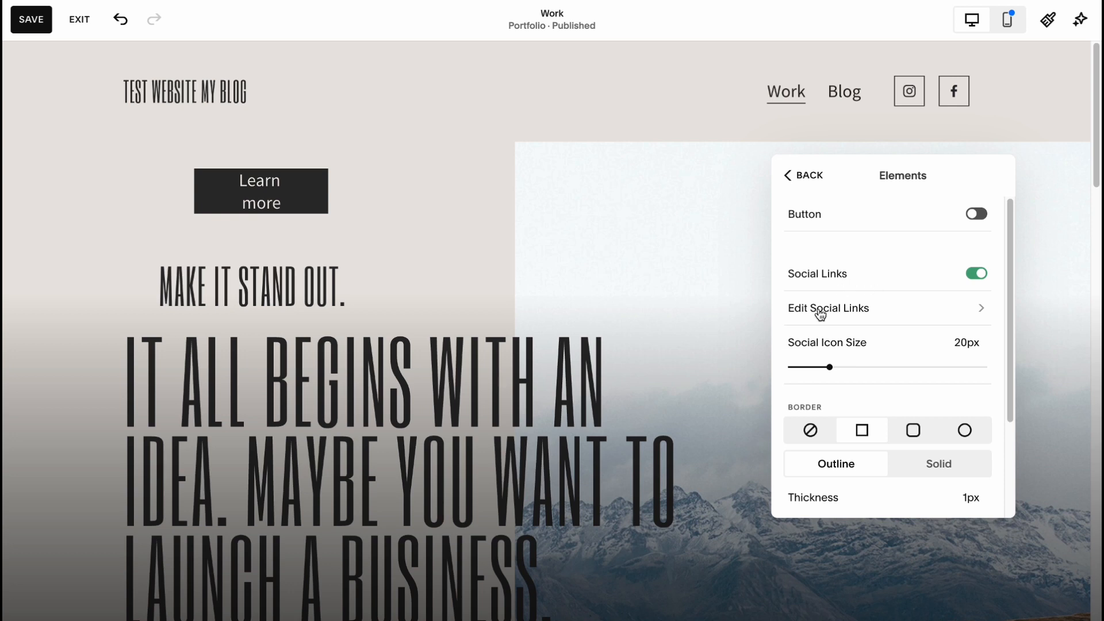
scroll(842, 380, down, 3)
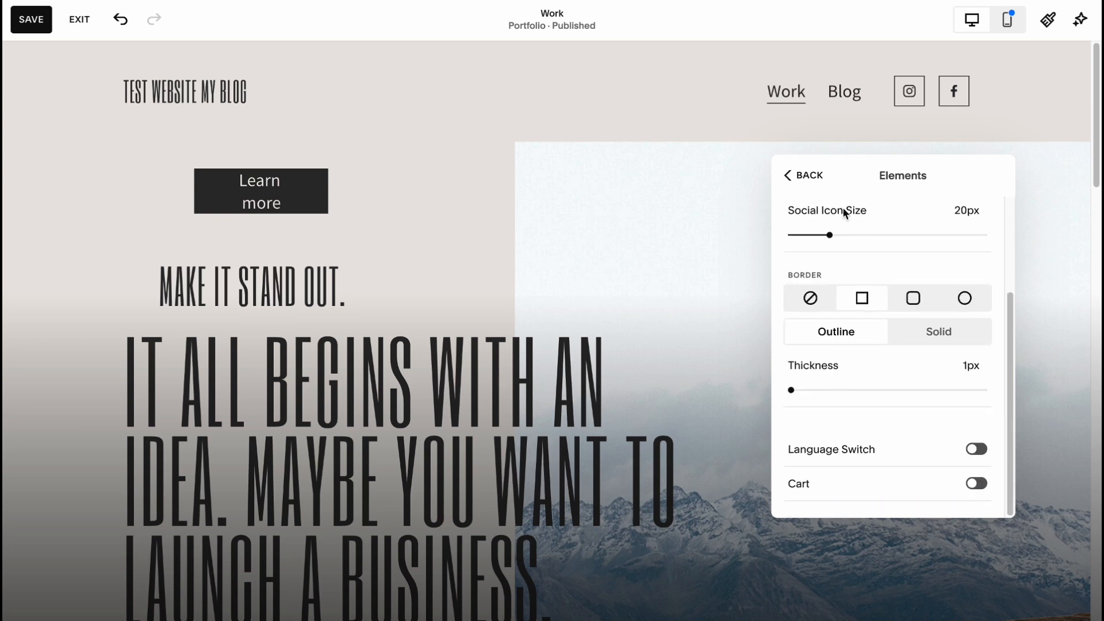
click(805, 178)
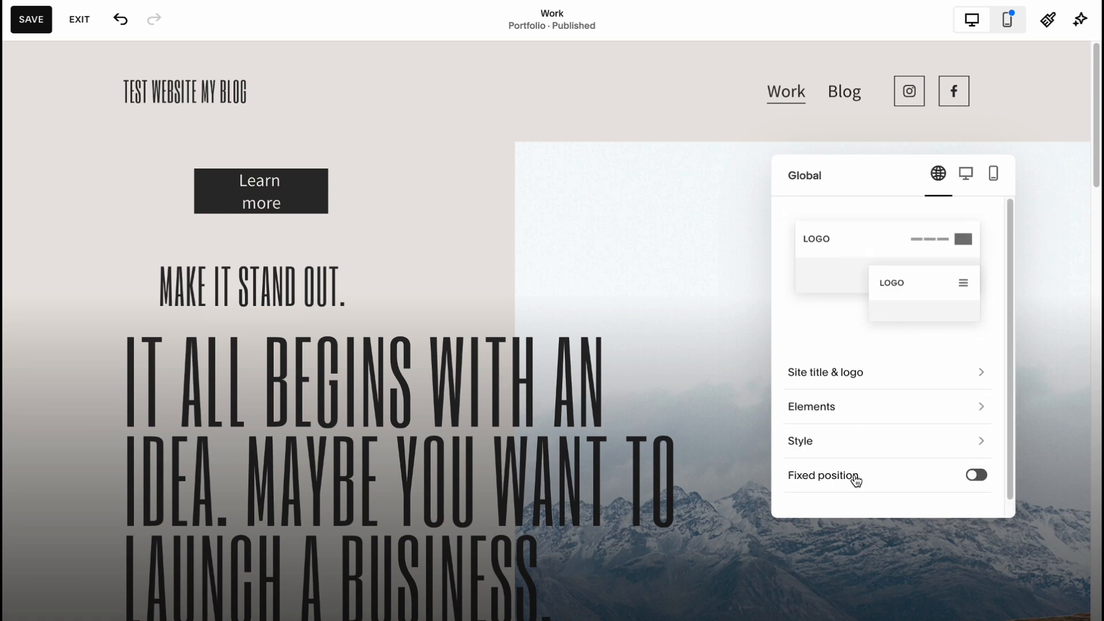
Step: Check the header's style settings and close the site header editor
click(858, 453)
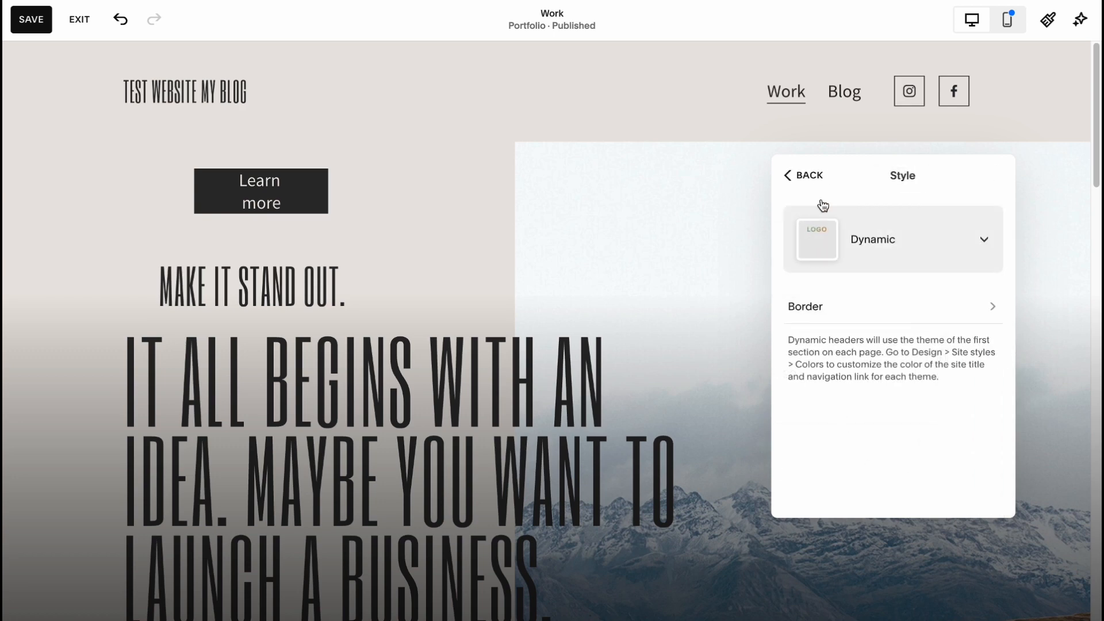
click(817, 177)
click(619, 182)
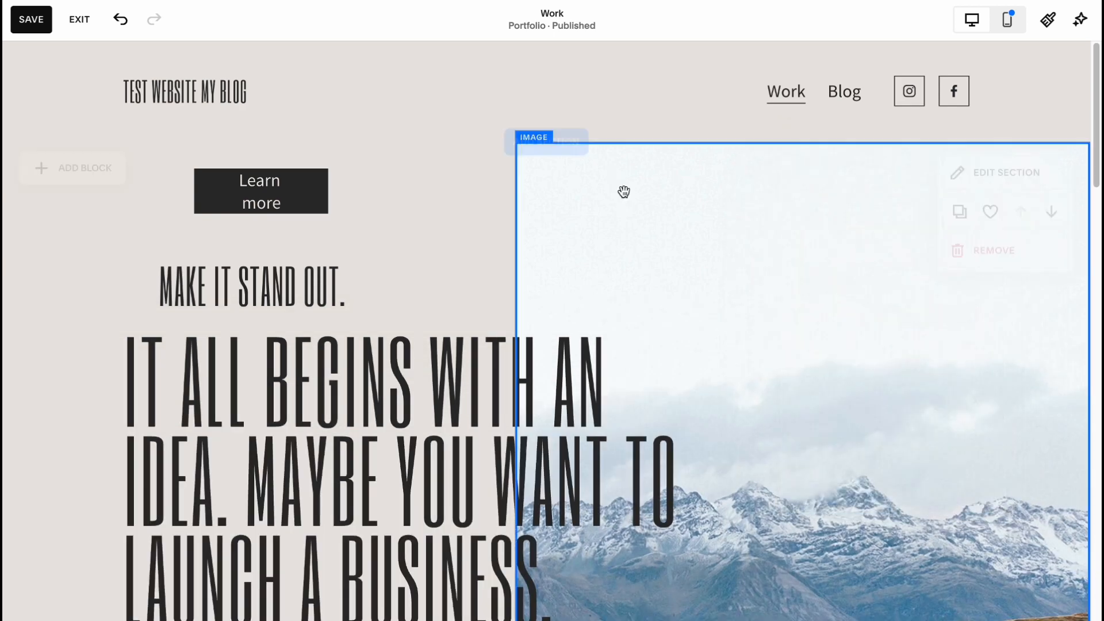
Step: Open the site footer for editing and examine its social links block
scroll(552, 288, down, 15)
mouse_move(570, 516)
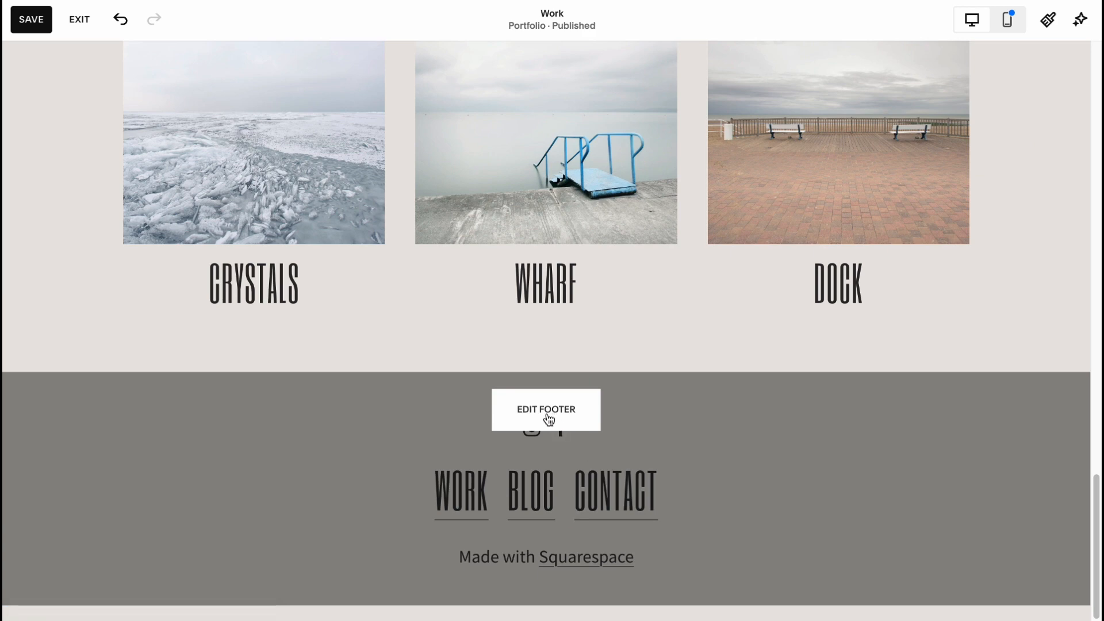
click(548, 419)
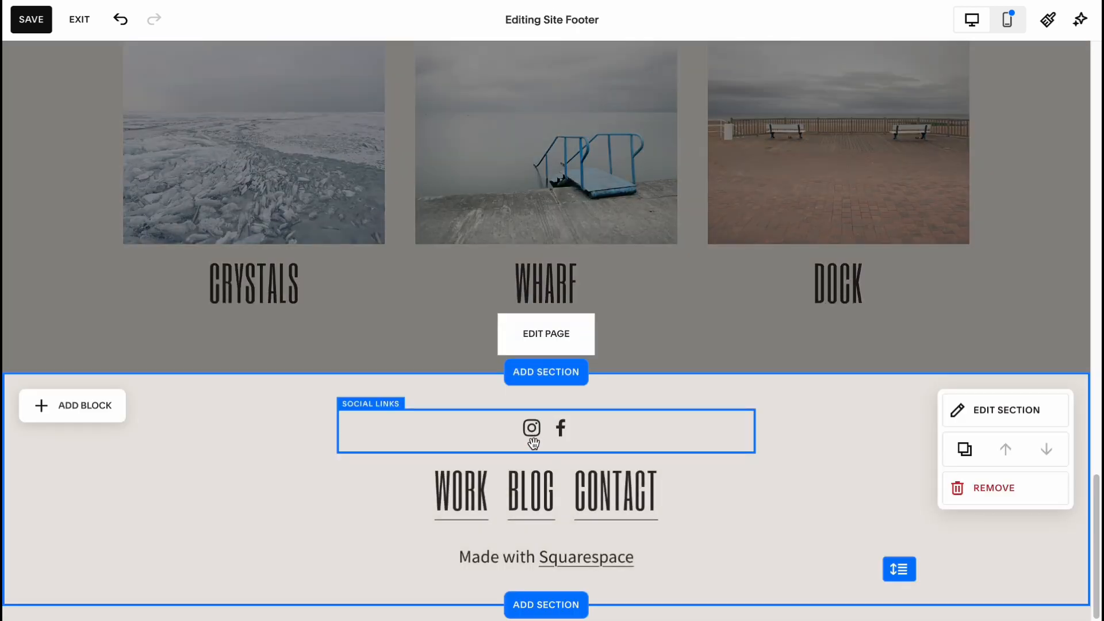
click(547, 440)
drag(552, 439, 546, 443)
click(293, 460)
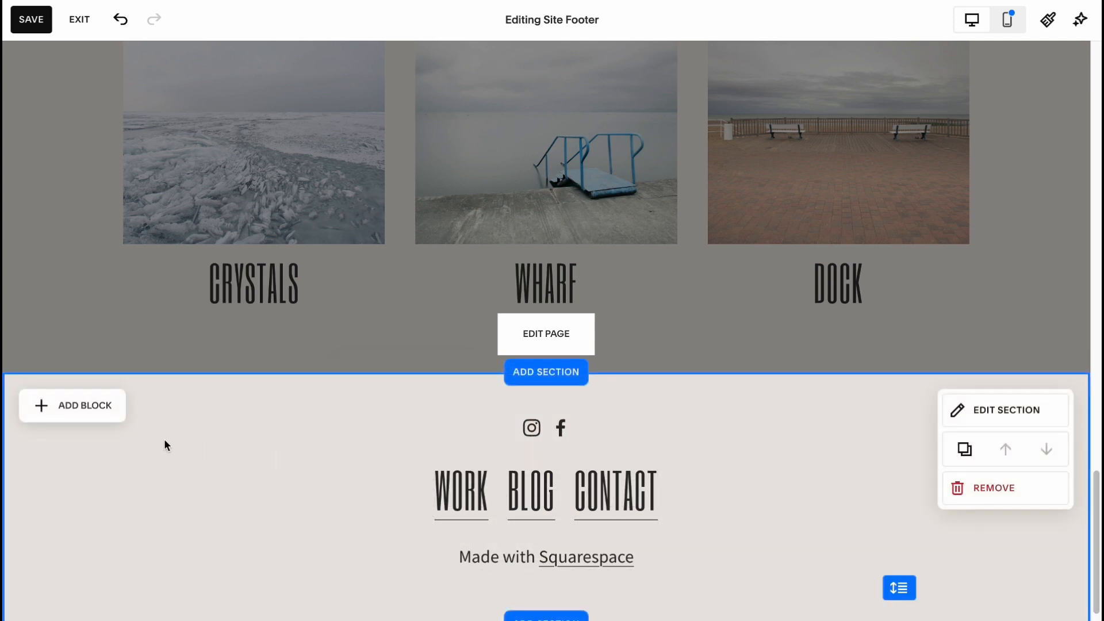
Step: Browse the block types available for the footer and close the list without adding one
click(96, 409)
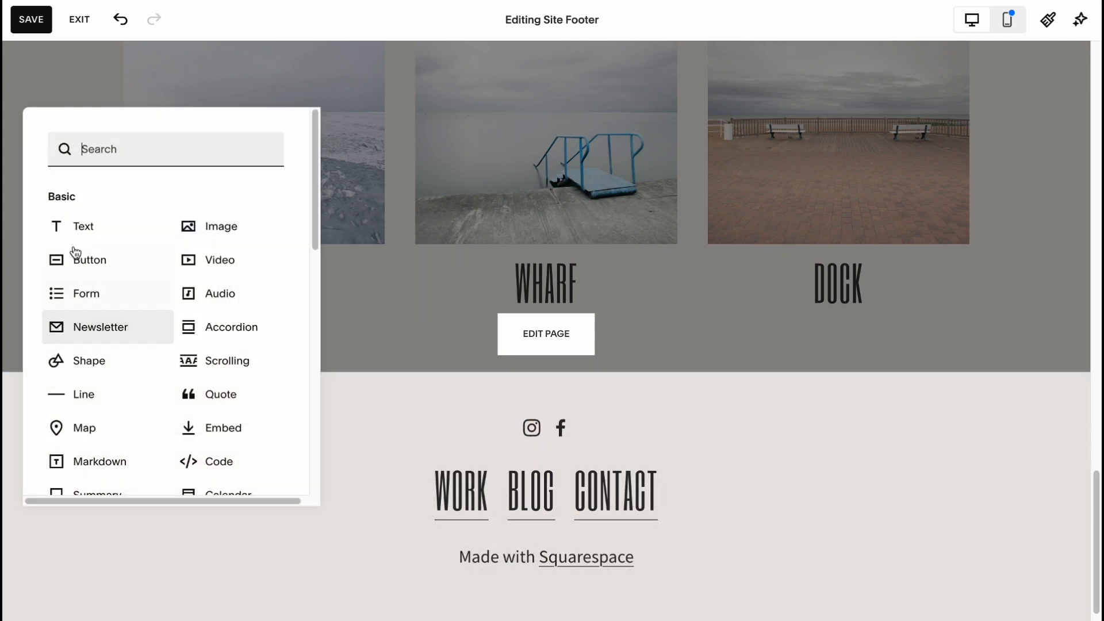
scroll(118, 362, down, 5)
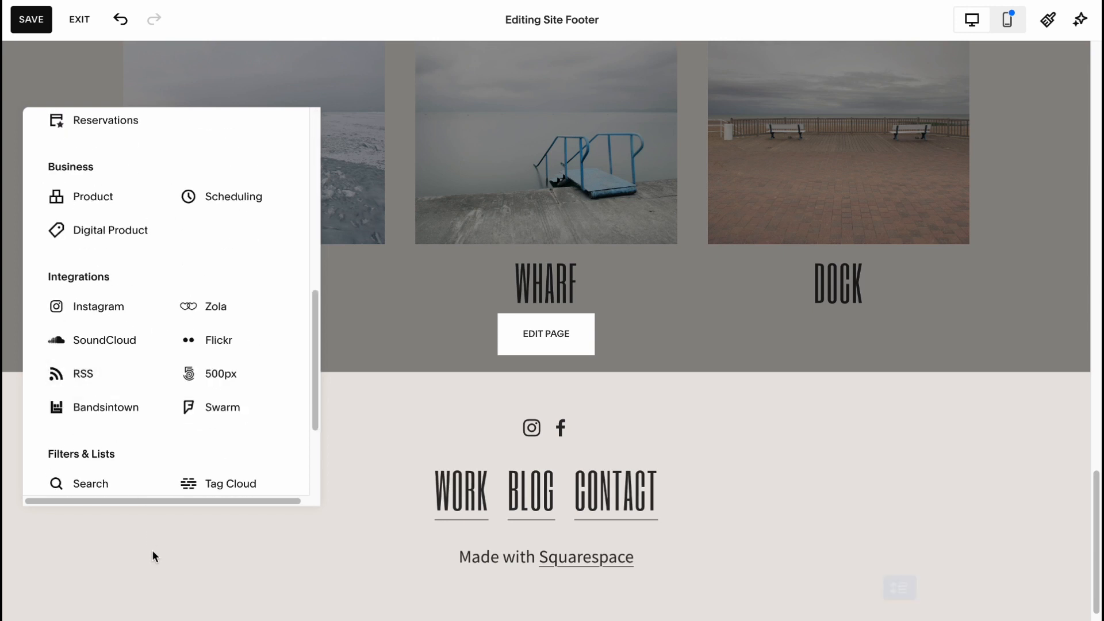
click(172, 540)
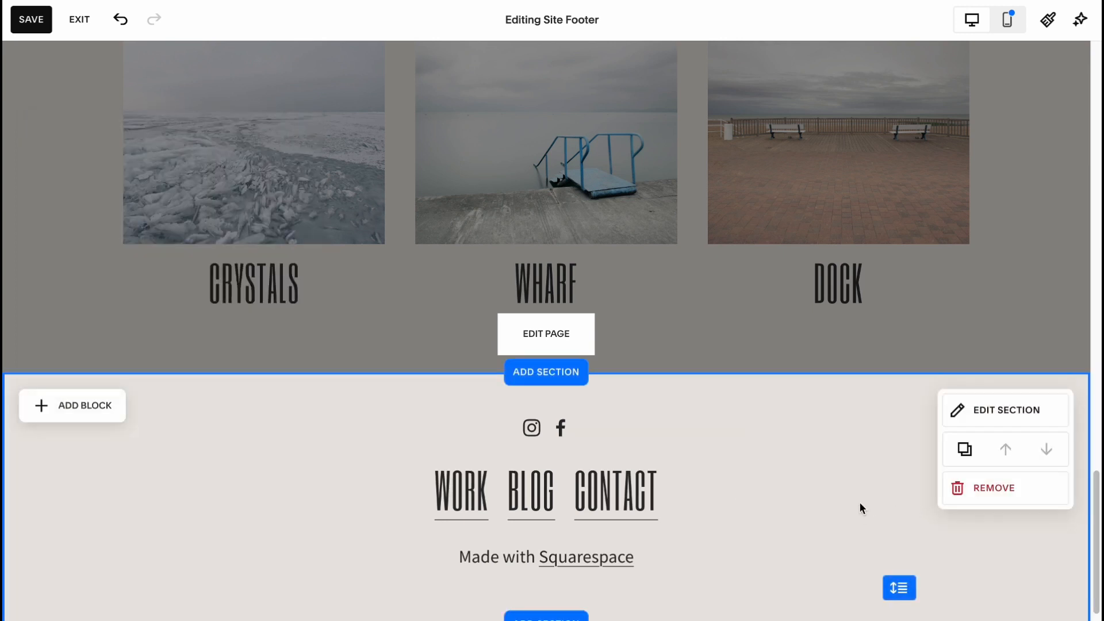
scroll(808, 464, down, 1)
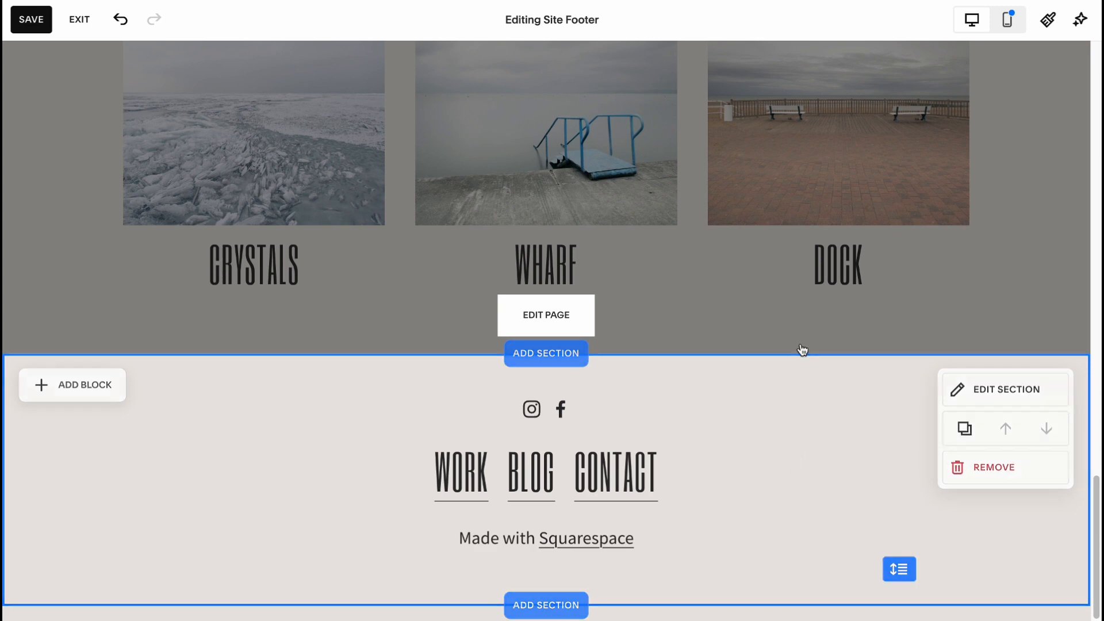
Step: Leave footer editing through the site header and return to editing the Work page
scroll(917, 350, up, 15)
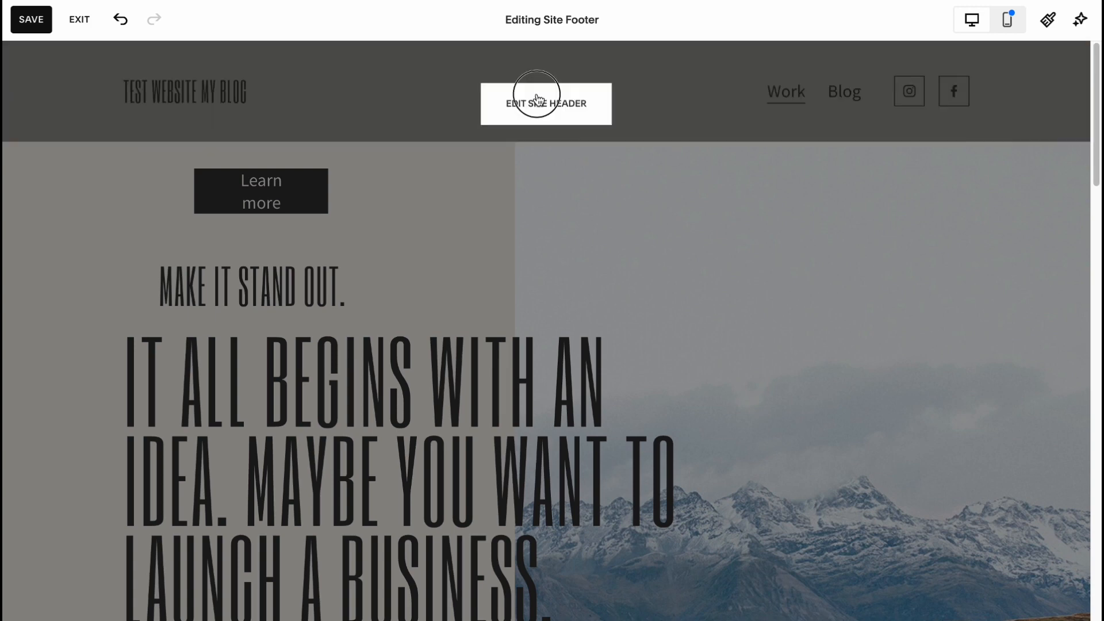
click(535, 99)
click(506, 231)
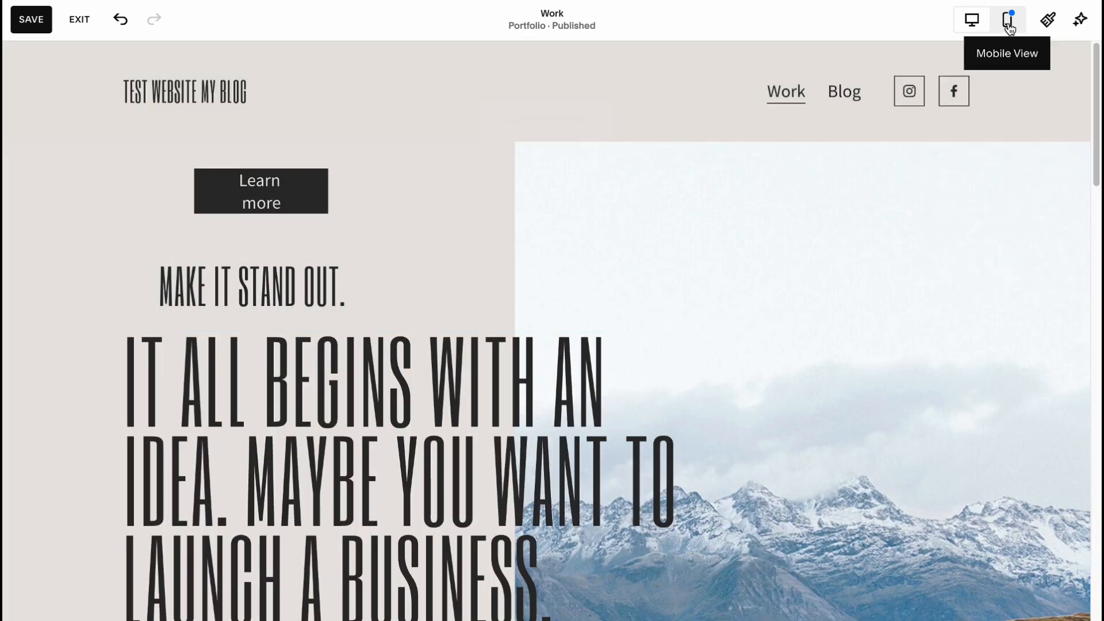
Step: Switch to the mobile view and look through the Work page's mobile layout from header to project gallery
click(1008, 24)
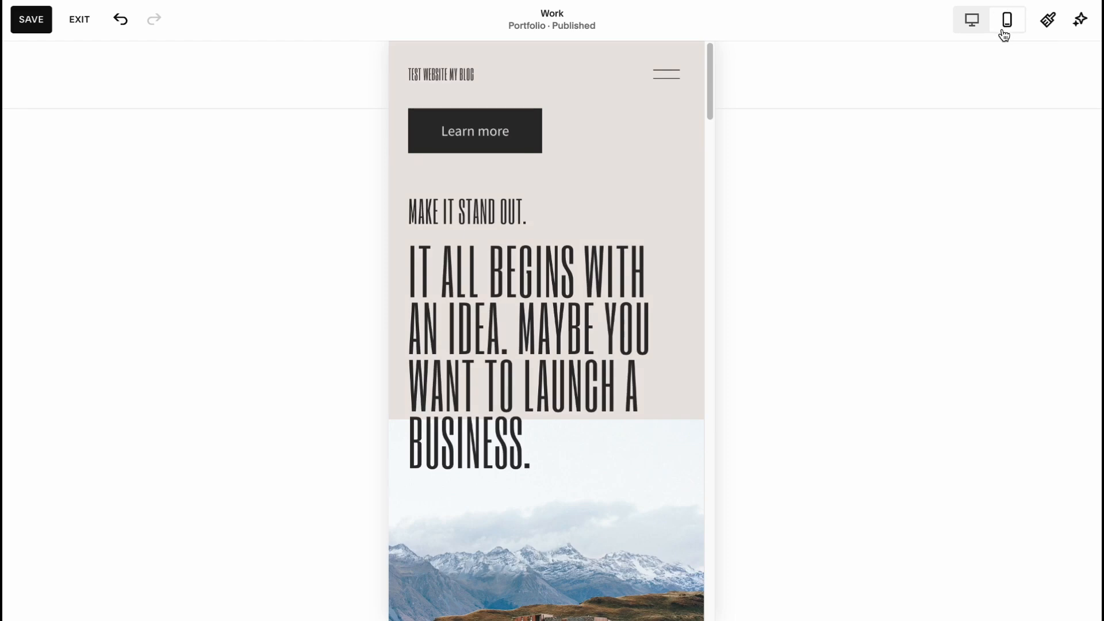
scroll(548, 370, down, 5)
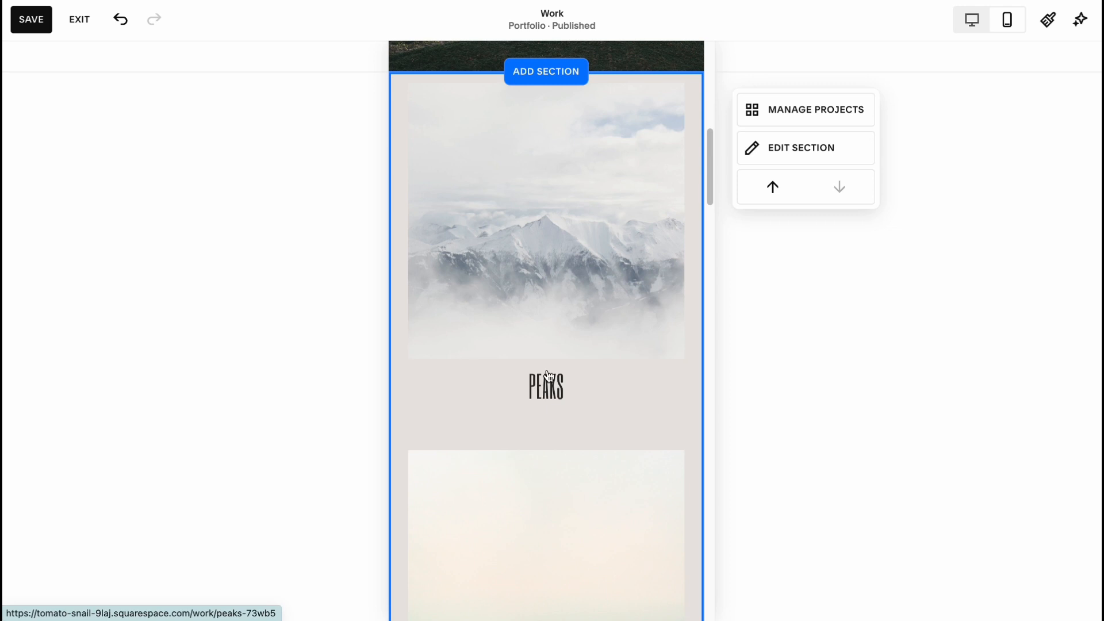
scroll(548, 375, up, 5)
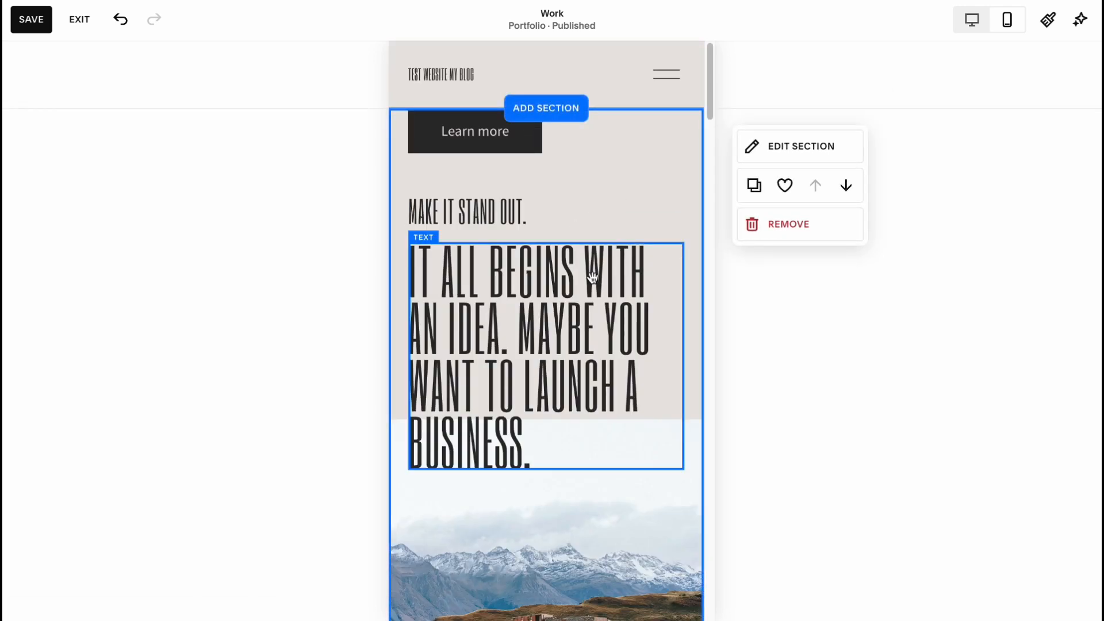
scroll(592, 278, down, 15)
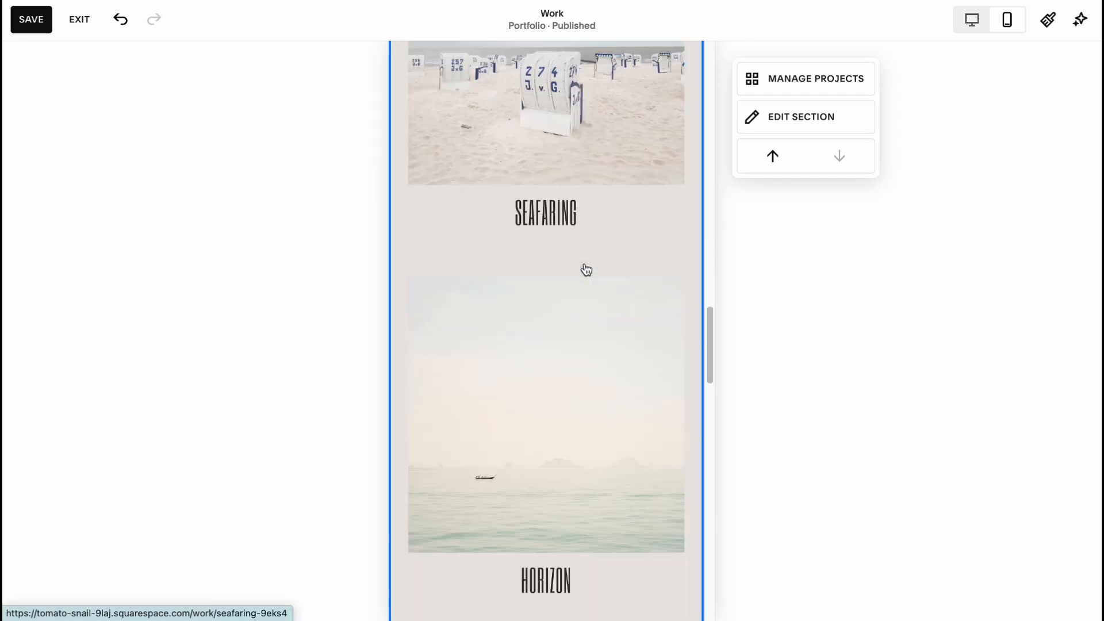
scroll(586, 270, down, 3)
scroll(576, 261, up, 10)
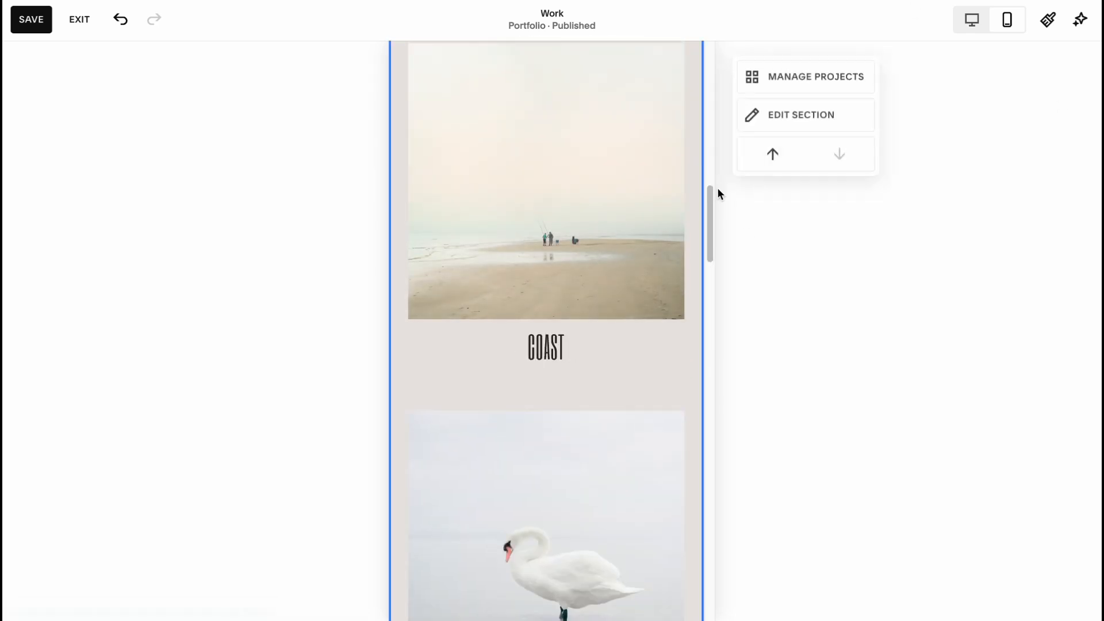
scroll(545, 216, up, 12)
Step: Center the Learn more button just above the "Make it stand out." heading in the mobile layout, and deselect the blocks
click(529, 154)
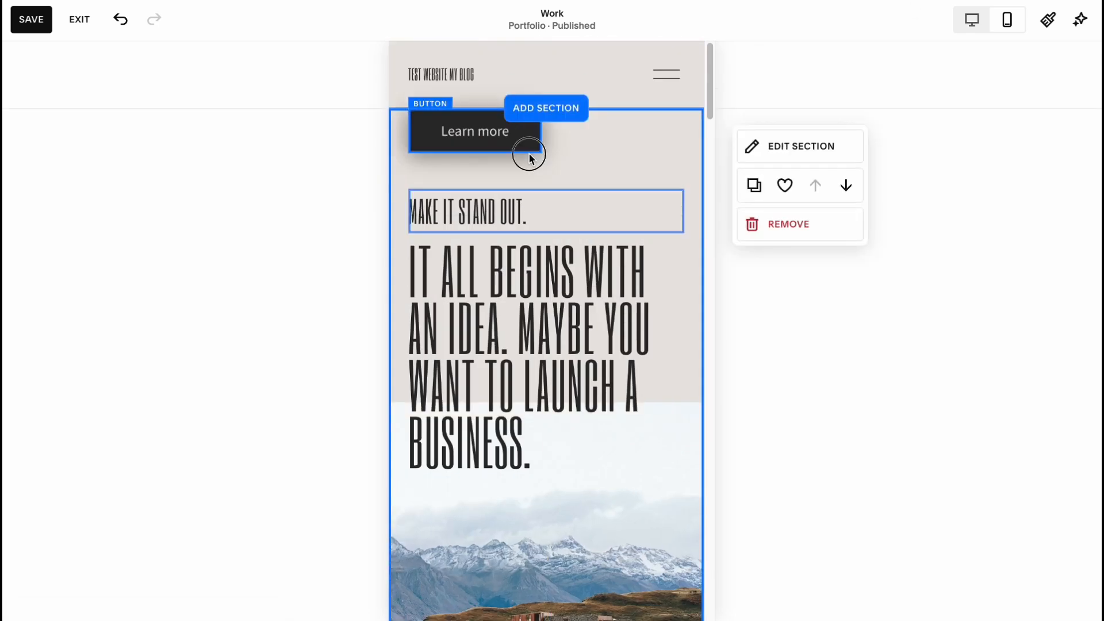
mouse_move(529, 156)
mouse_down()
mouse_move(565, 165)
mouse_move(547, 165)
mouse_up()
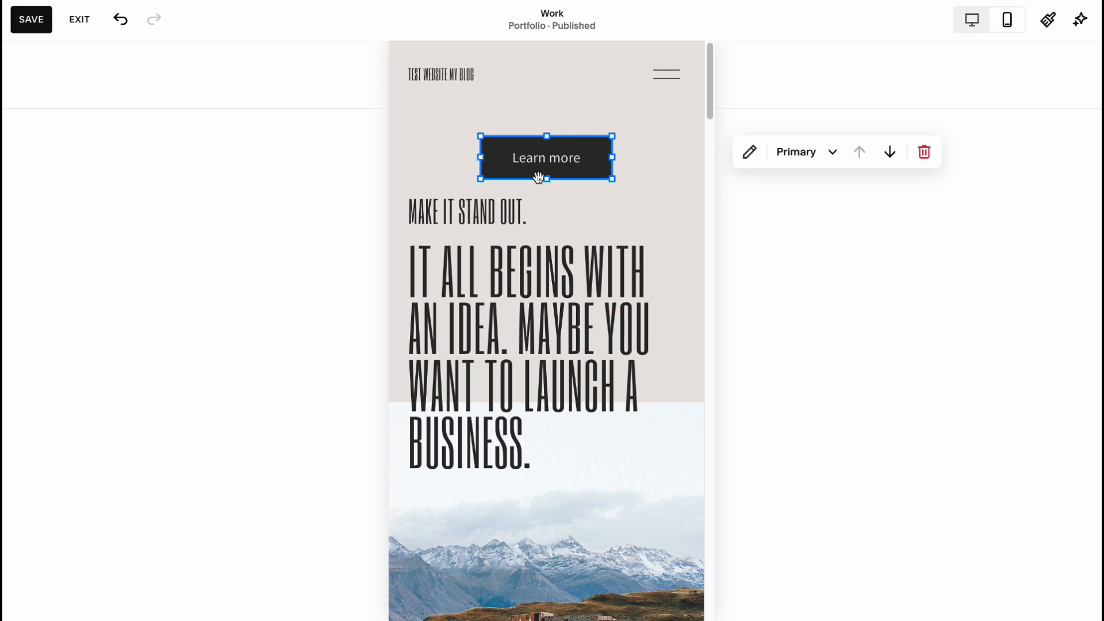
click(518, 320)
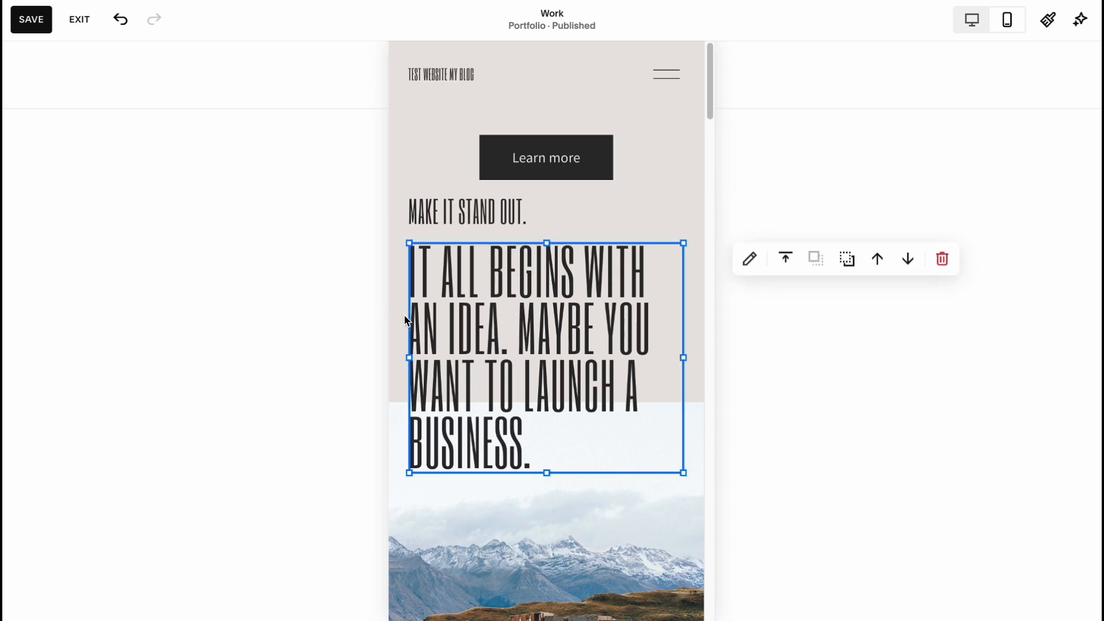
click(420, 213)
click(429, 163)
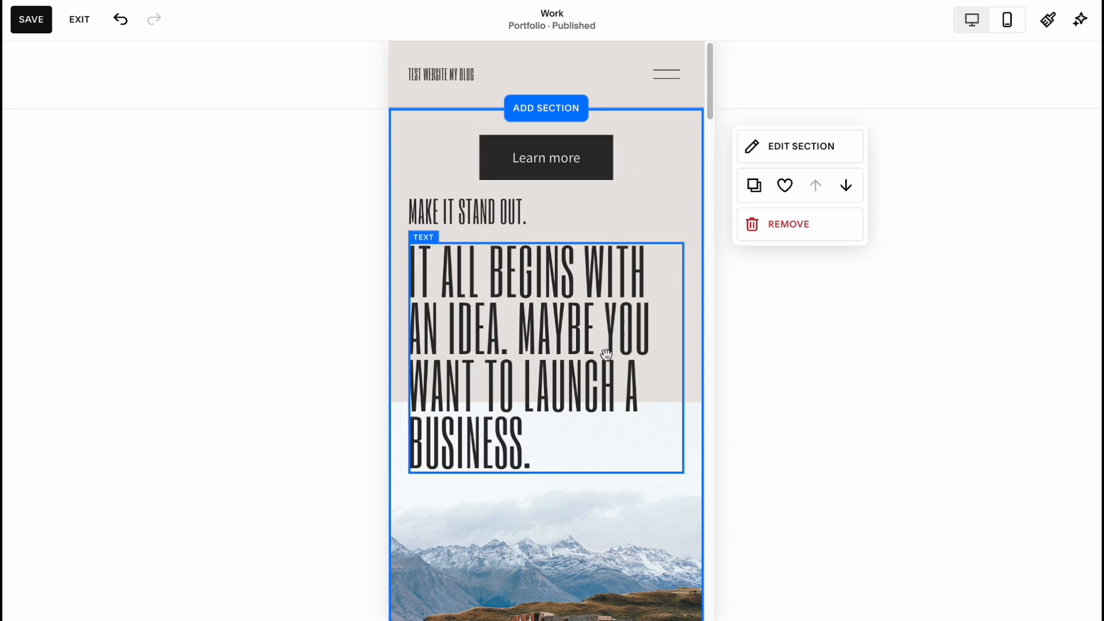
Step: Check the rest of the mobile page, save the Work page, and exit the editor
scroll(593, 348, down, 15)
scroll(594, 345, down, 12)
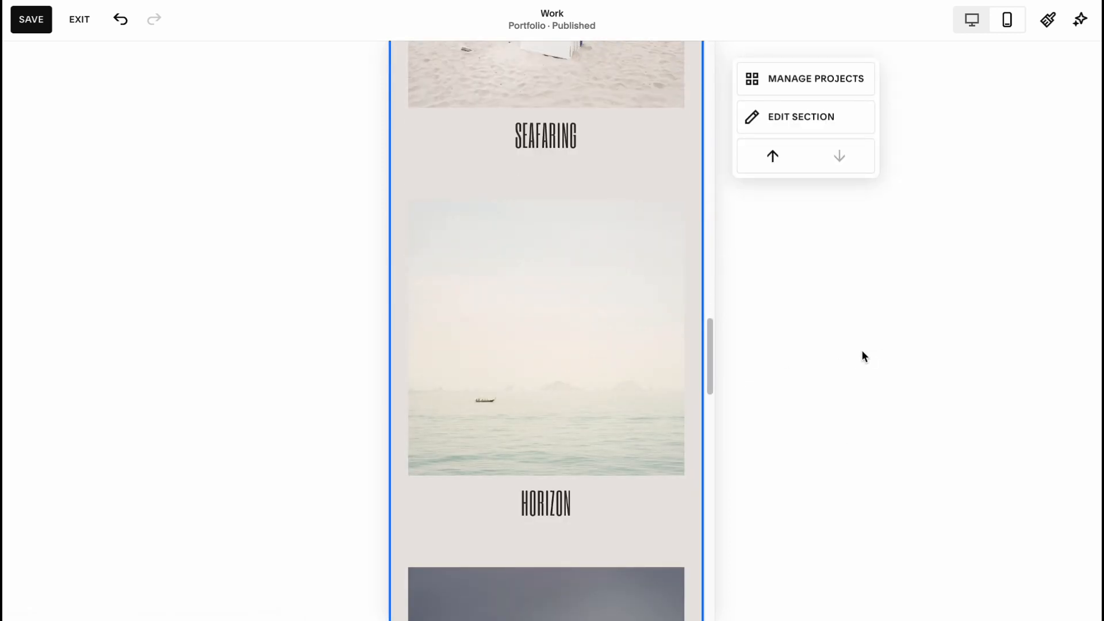
scroll(862, 348, up, 20)
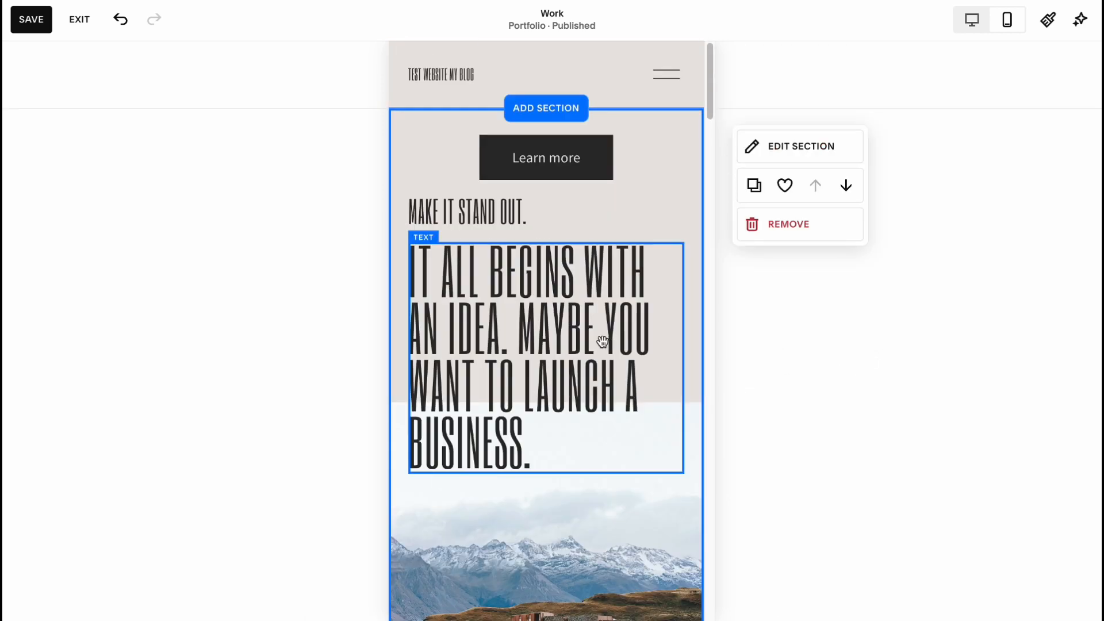
click(52, 53)
click(31, 23)
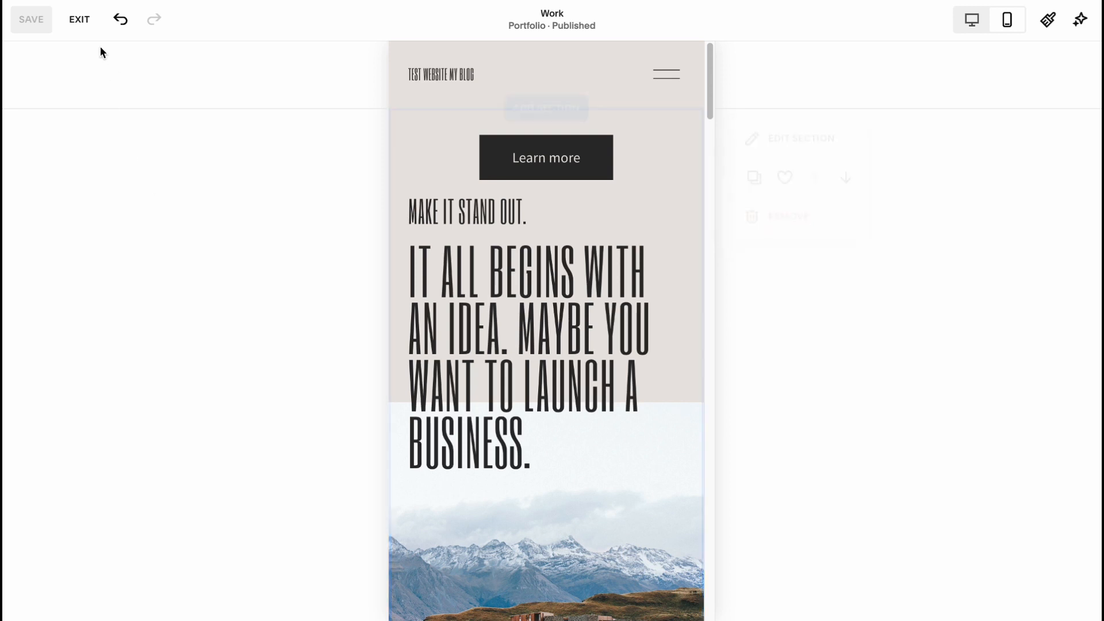
click(81, 21)
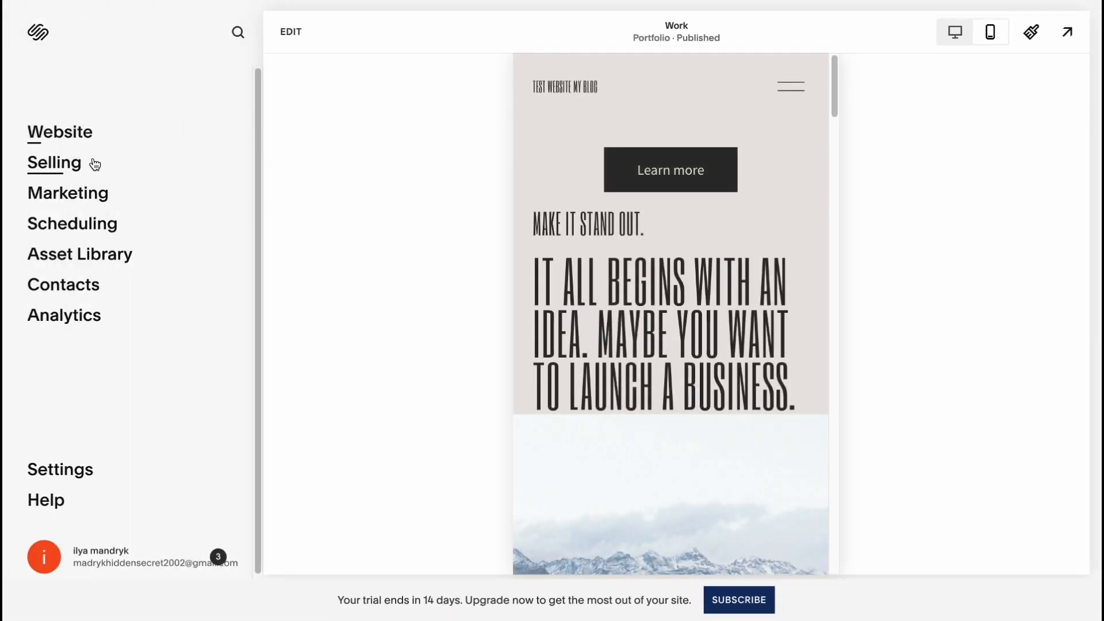
Step: Open the Selling overview and review the steps for setting up a store
click(60, 169)
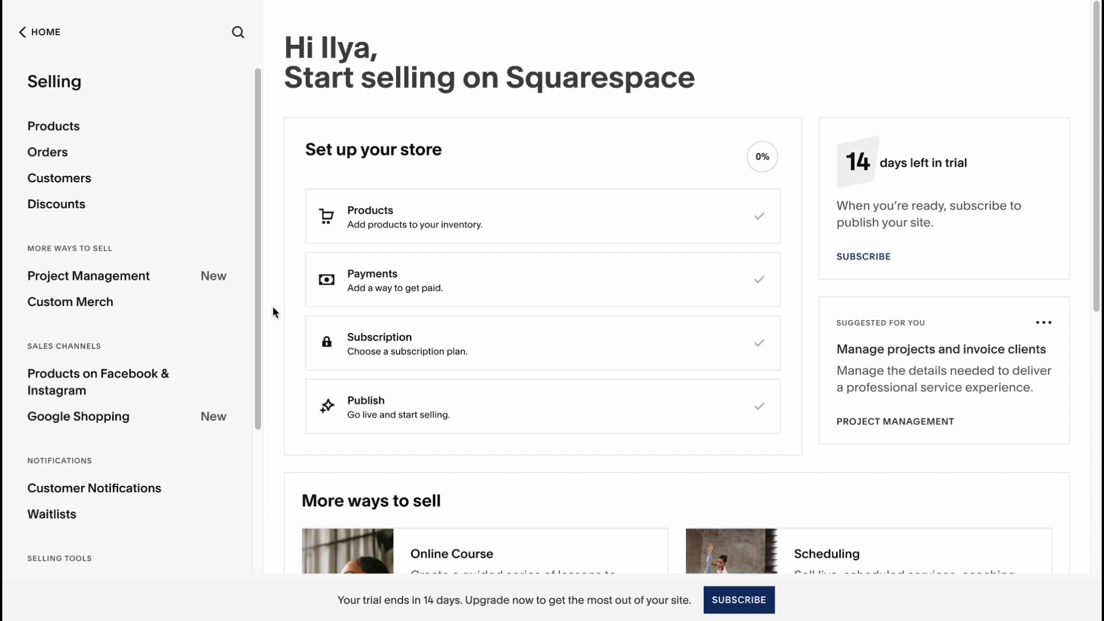
drag(303, 148, 483, 160)
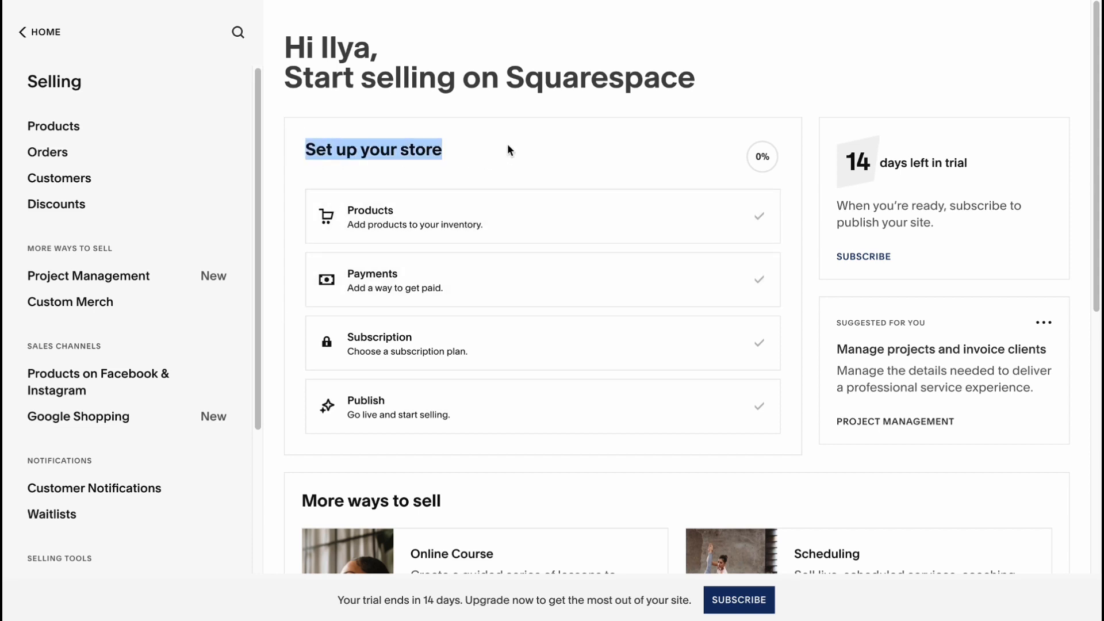
click(509, 151)
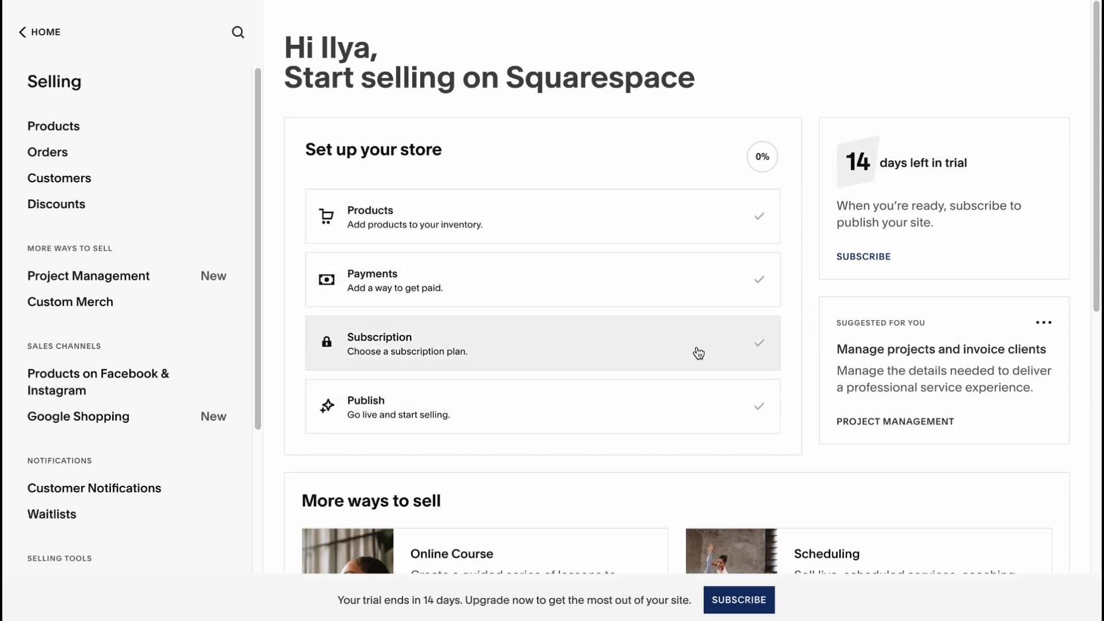
Step: Start a new physical product, skip its name and image, and continue past the inventory setup to the full product form
click(488, 223)
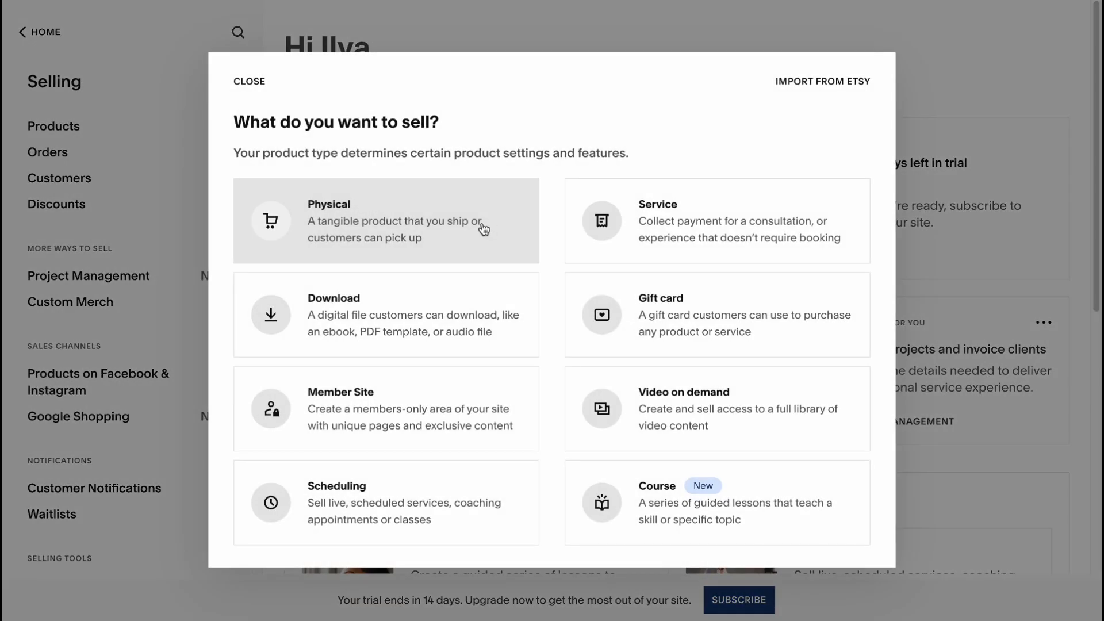
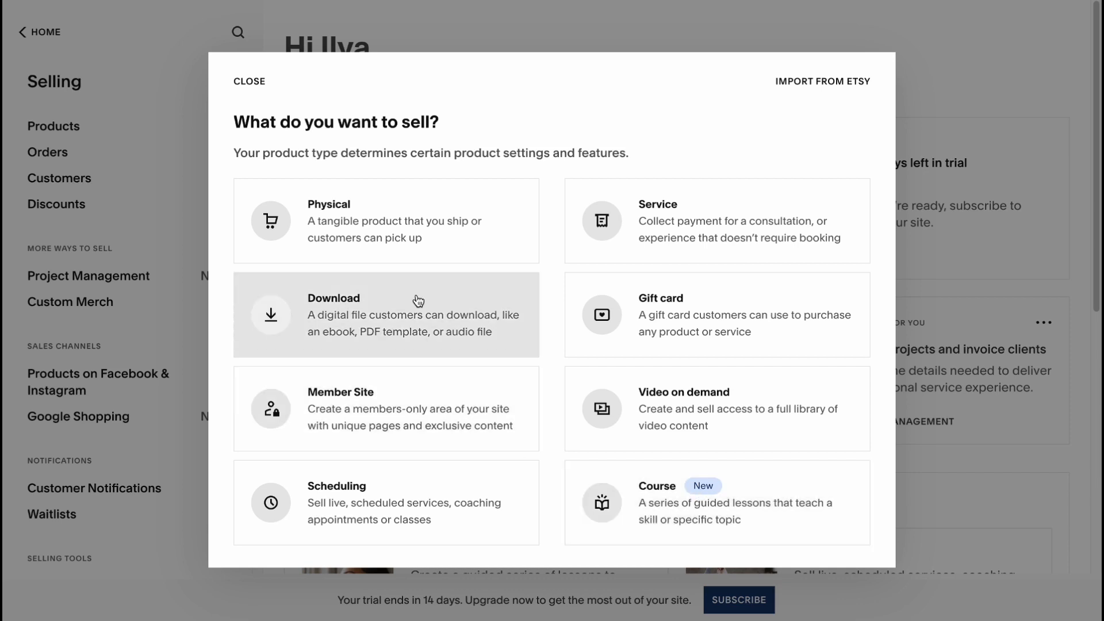
click(419, 230)
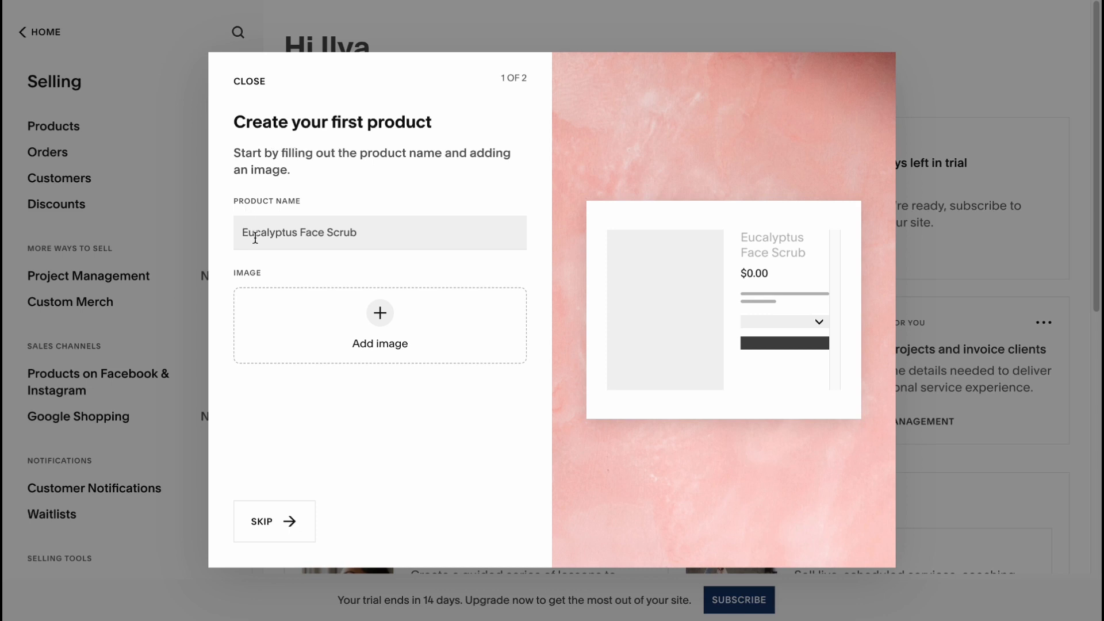
click(369, 234)
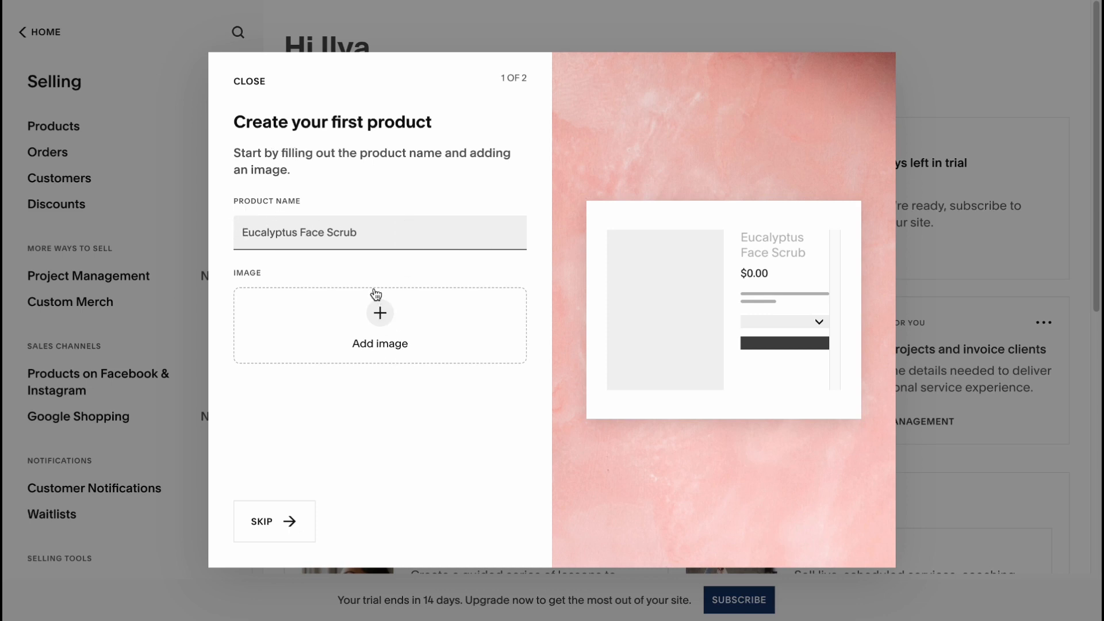
click(273, 523)
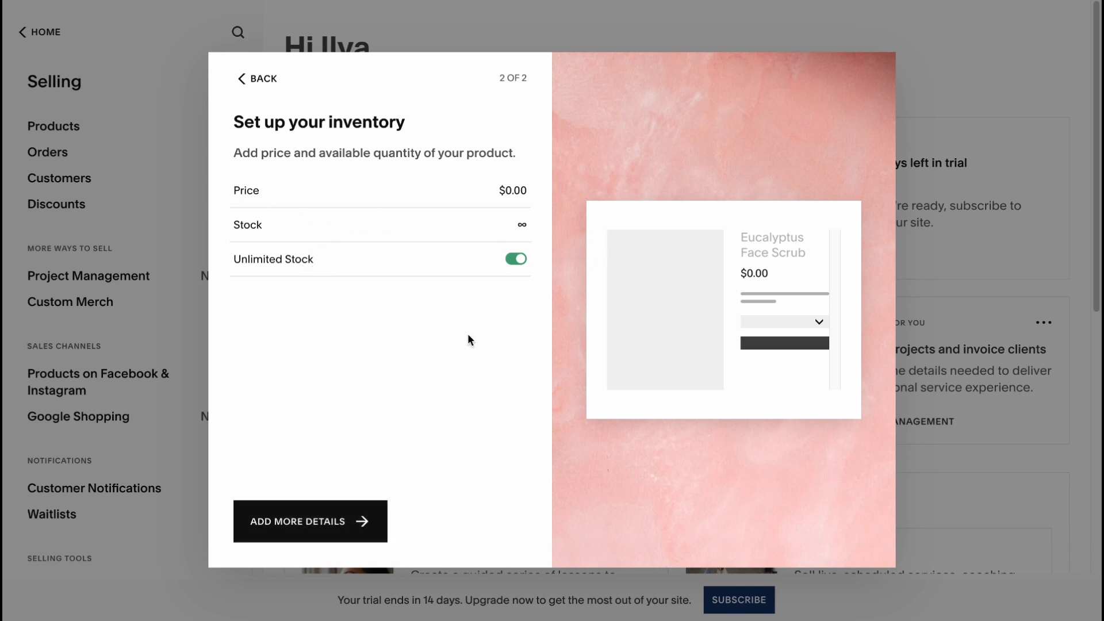
click(340, 525)
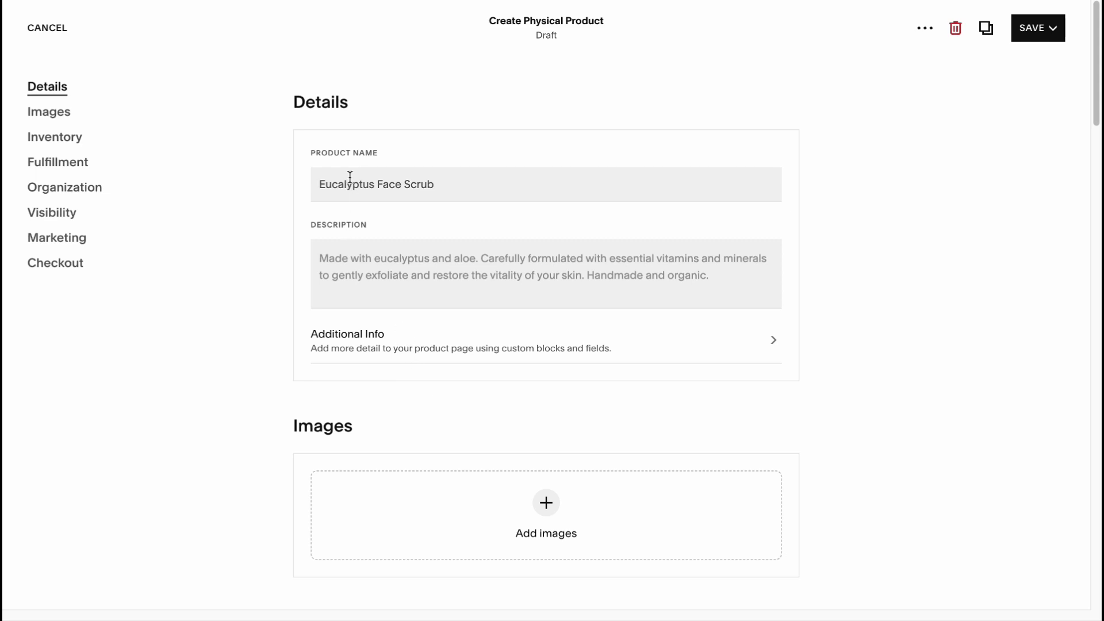
Step: Examine the product form's fulfillment, organization, visibility, marketing and checkout settings
scroll(421, 385, down, 15)
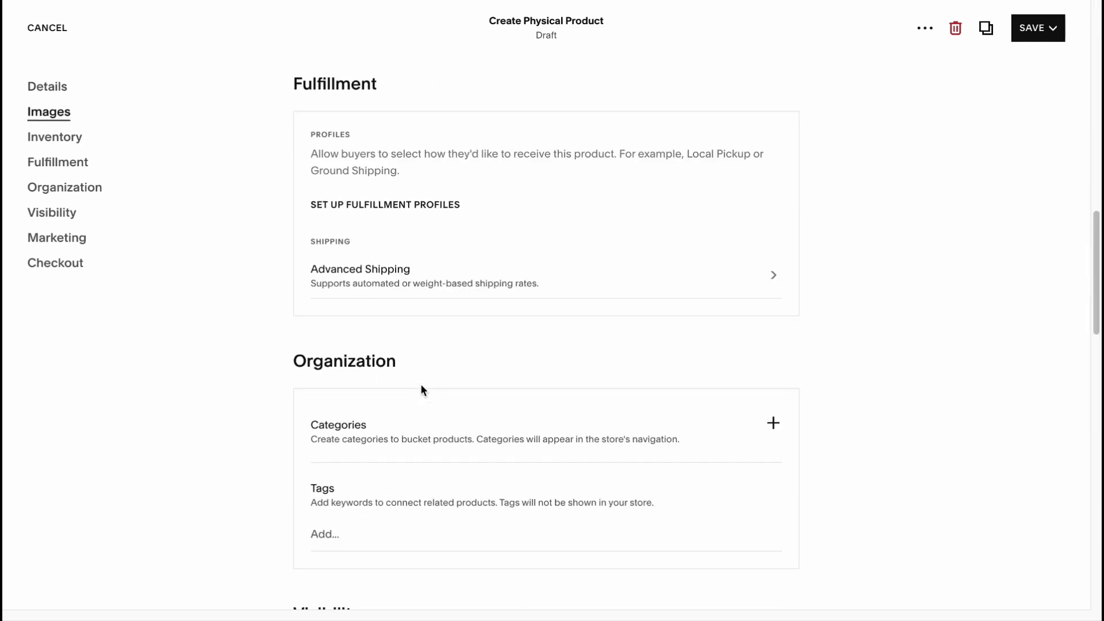
scroll(416, 385, down, 13)
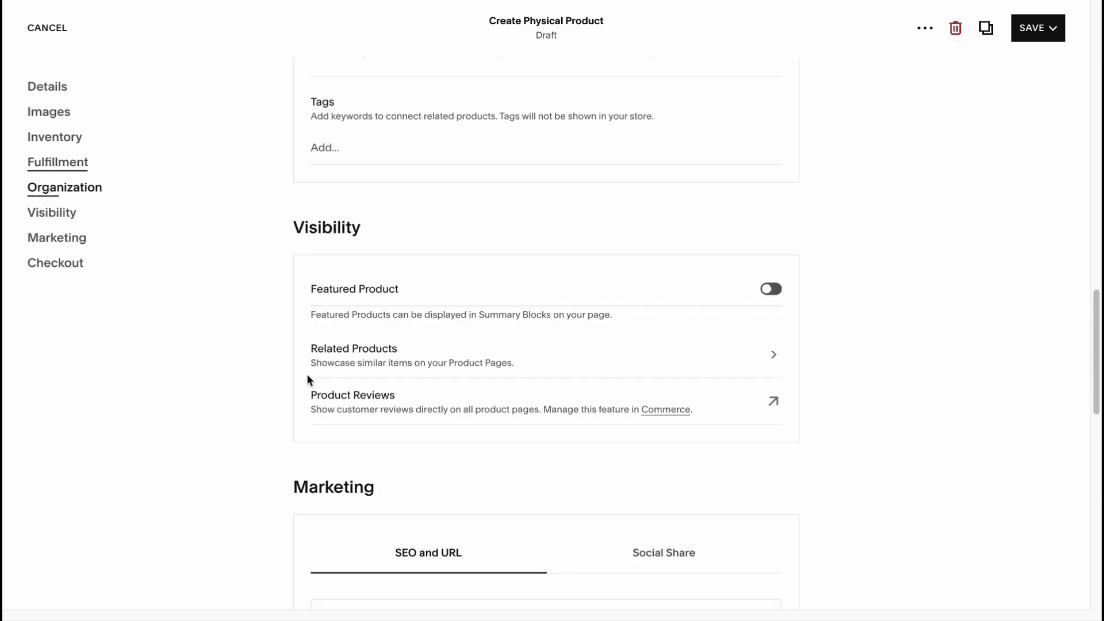
scroll(308, 379, down, 5)
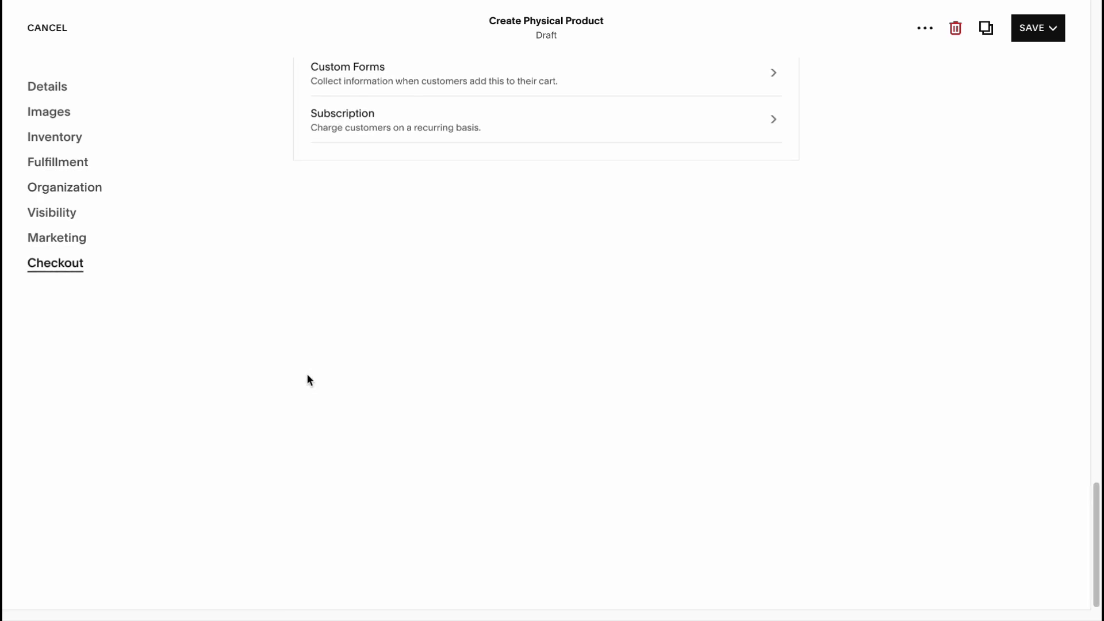
scroll(310, 374, up, 8)
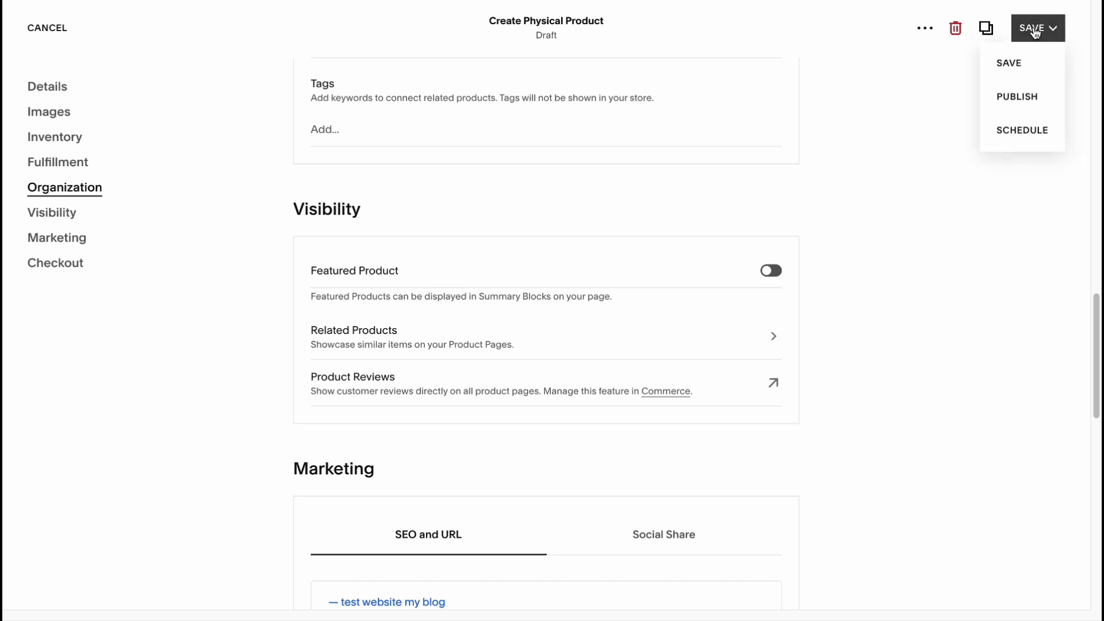
Step: Leave the new product form without saving, open the Products list, and look at the options for importing products
click(47, 32)
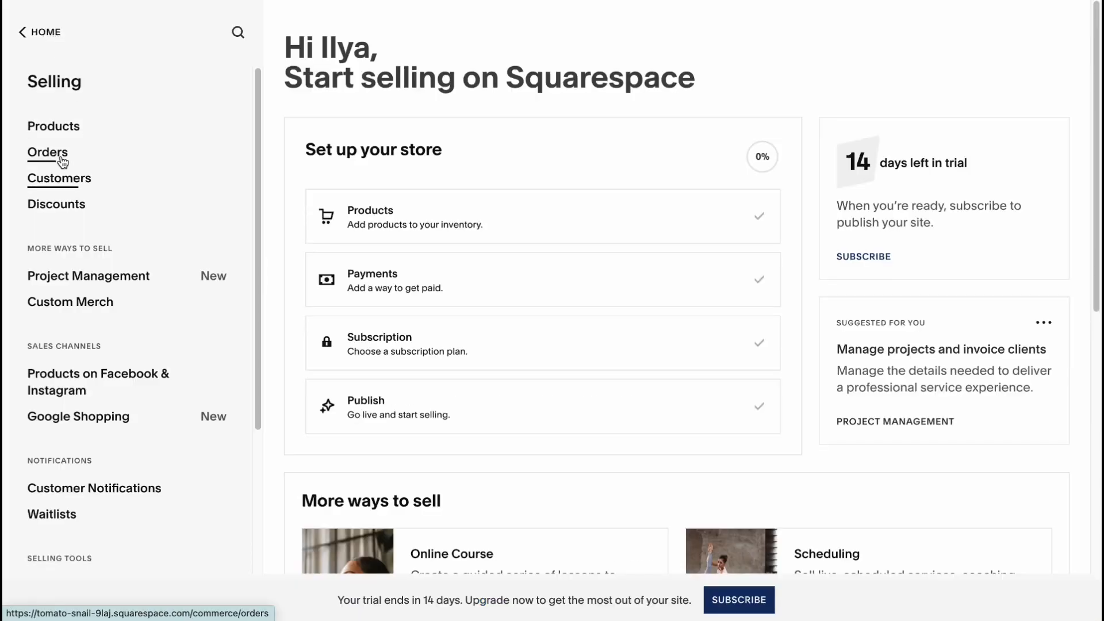
click(52, 128)
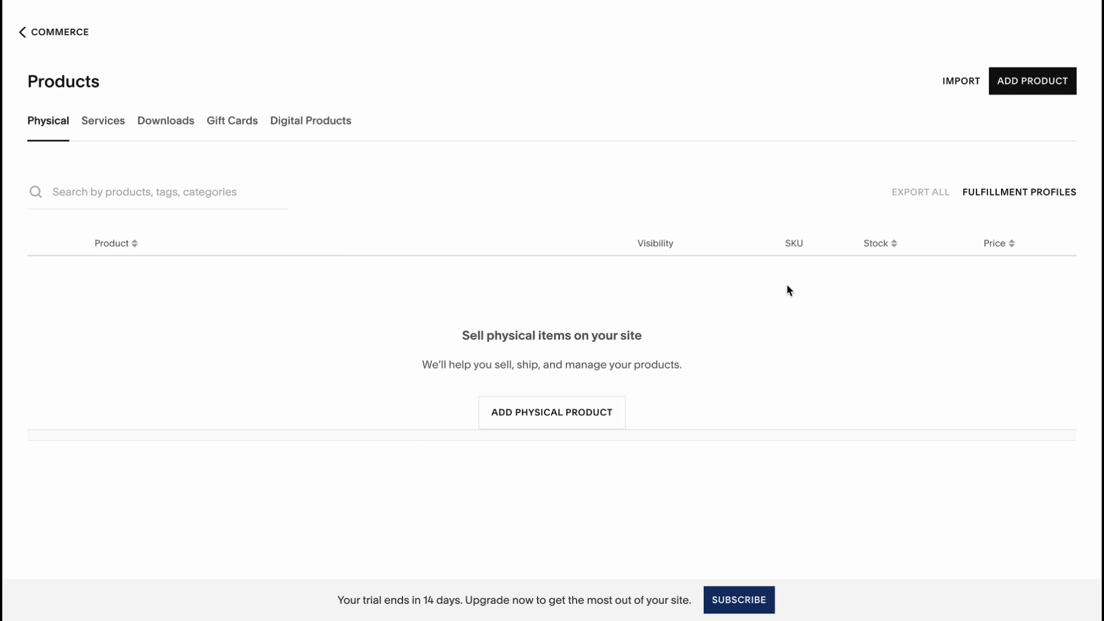
click(958, 86)
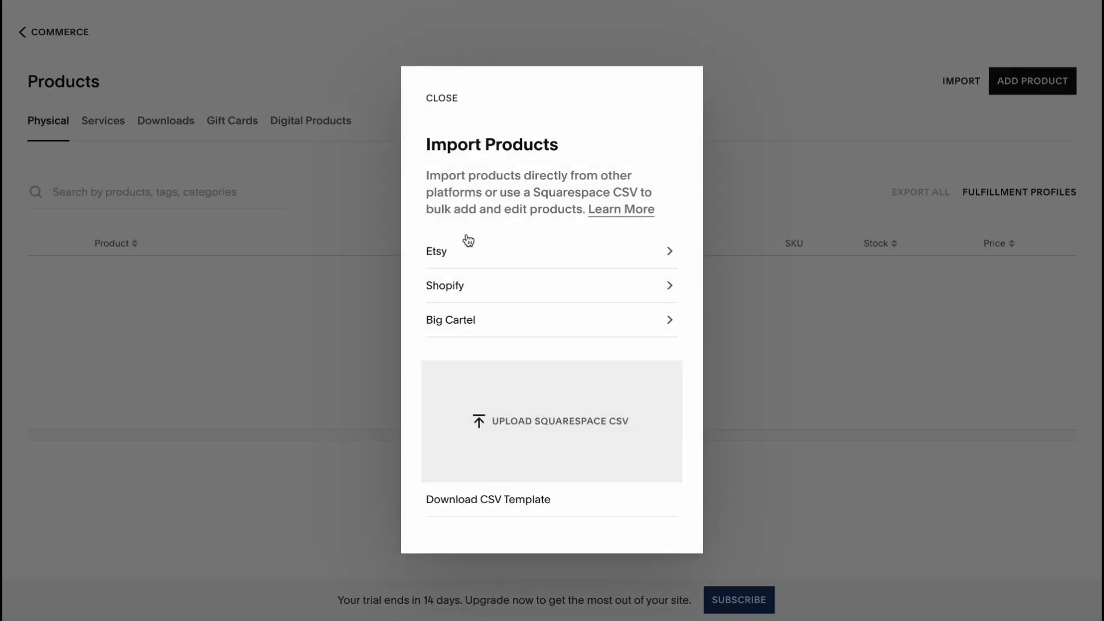
click(917, 470)
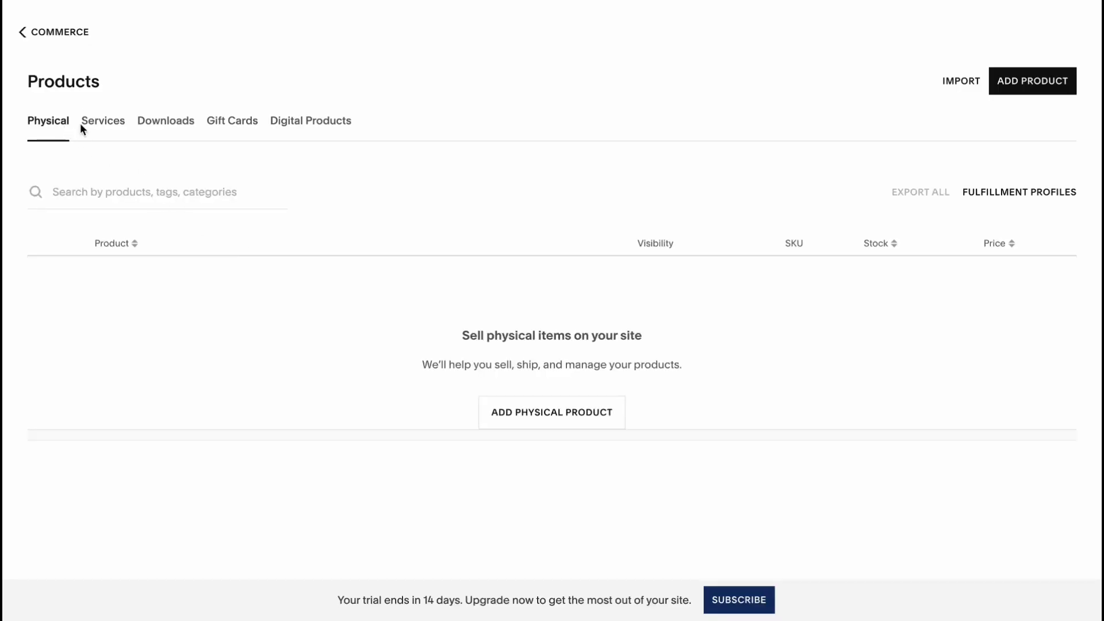
Step: Browse the Services, Downloads, Gift Cards and Digital Products categories of the store's products, and return to the Selling overview
click(103, 126)
click(173, 128)
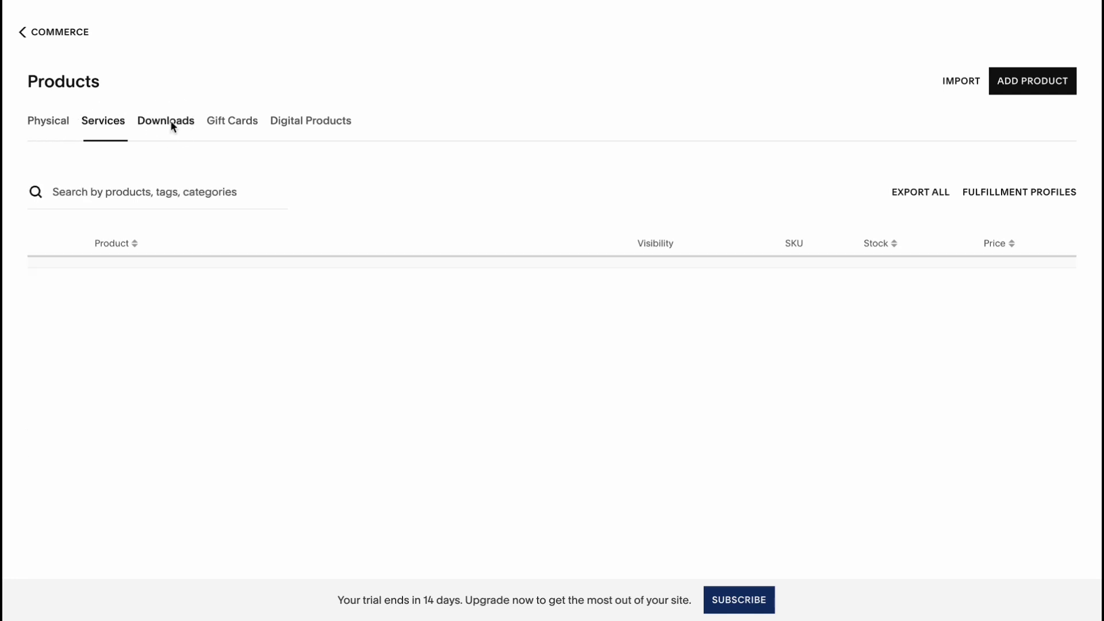
click(248, 123)
click(312, 124)
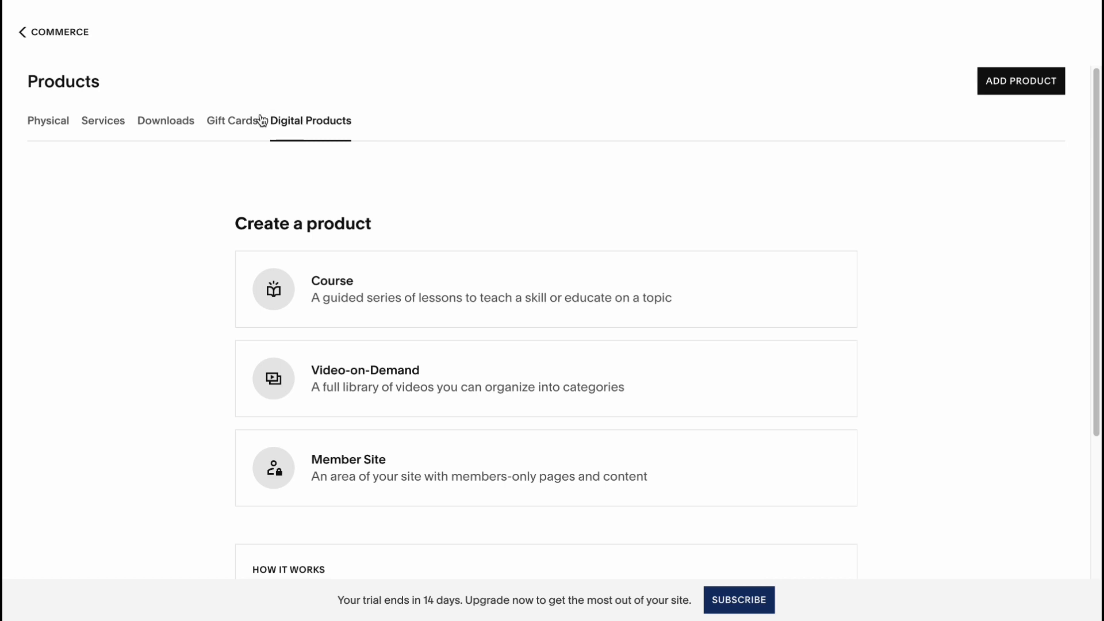
click(22, 33)
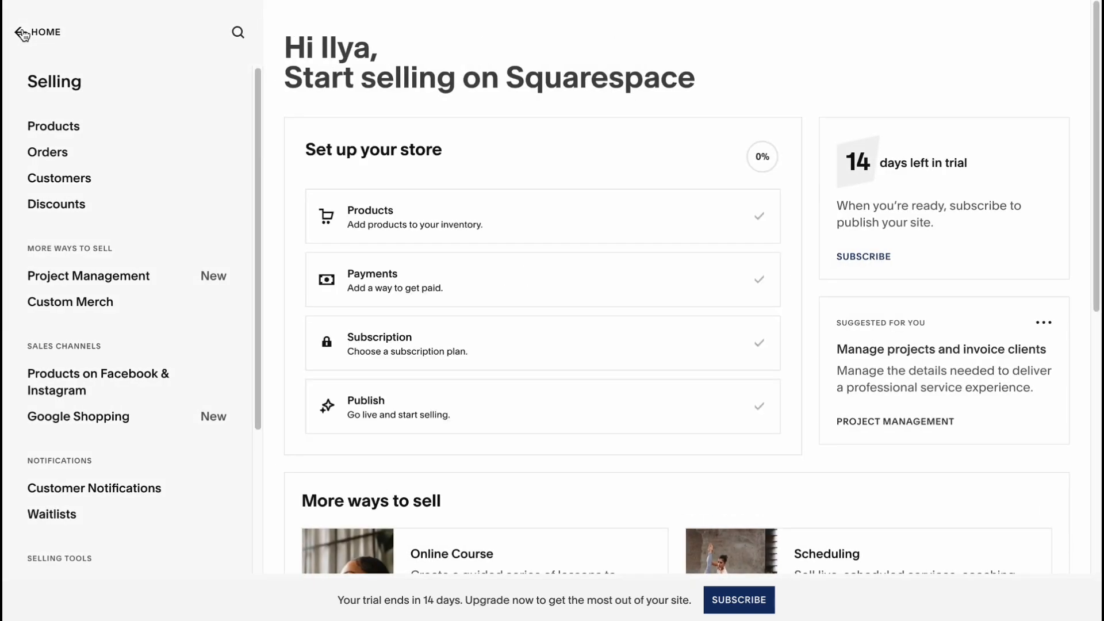
Step: Check the store's Orders and the Customers, Repeat Customers and Donors contact lists, and return to the home overview
click(52, 153)
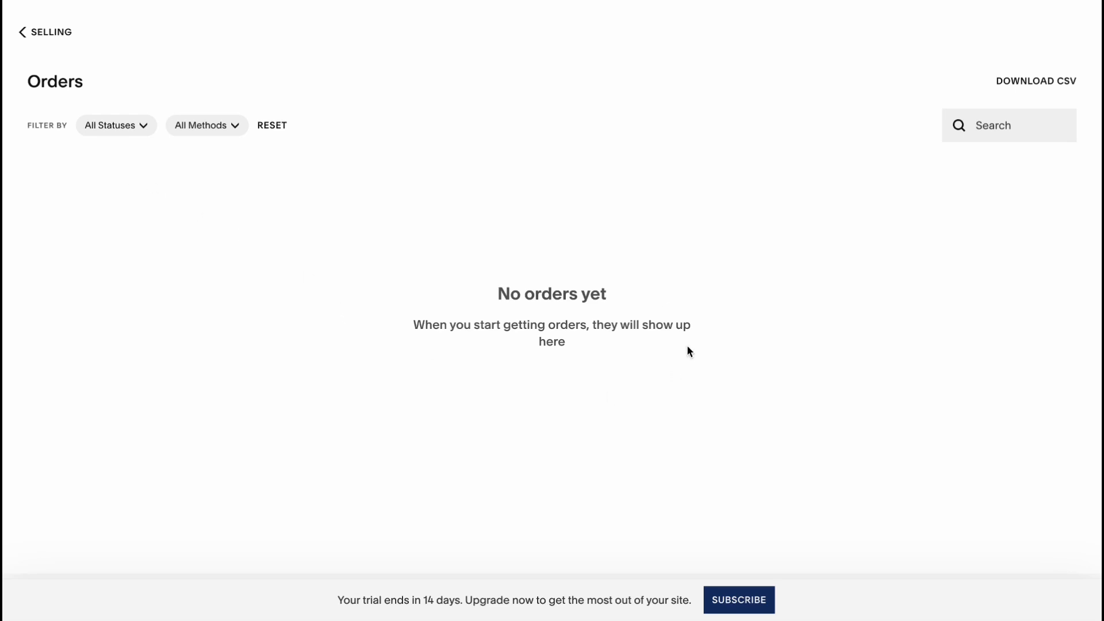
click(46, 35)
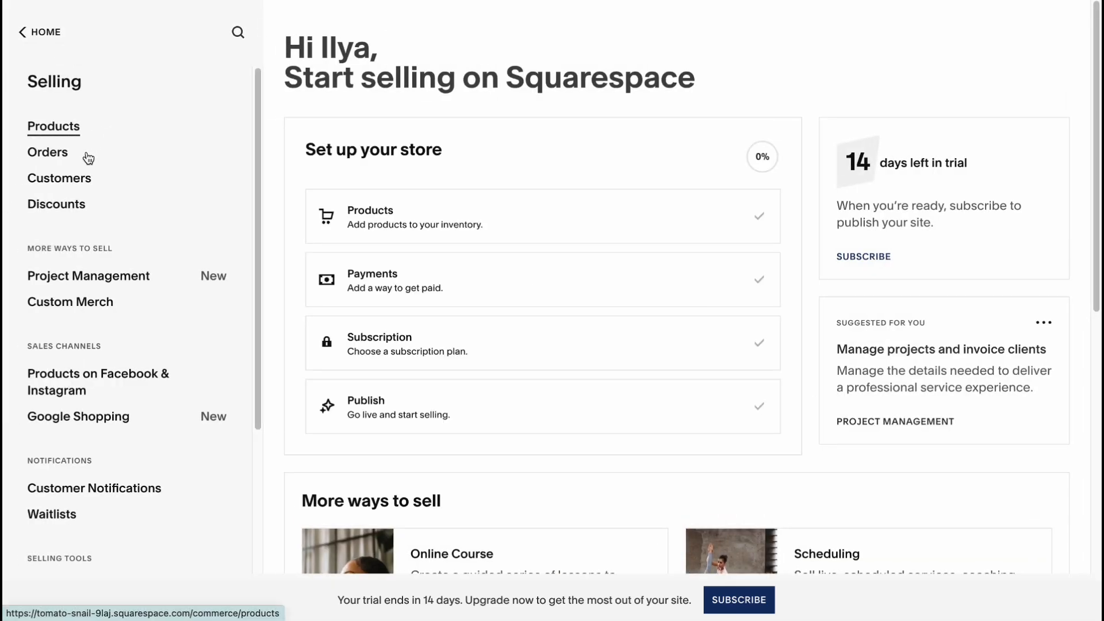
click(67, 177)
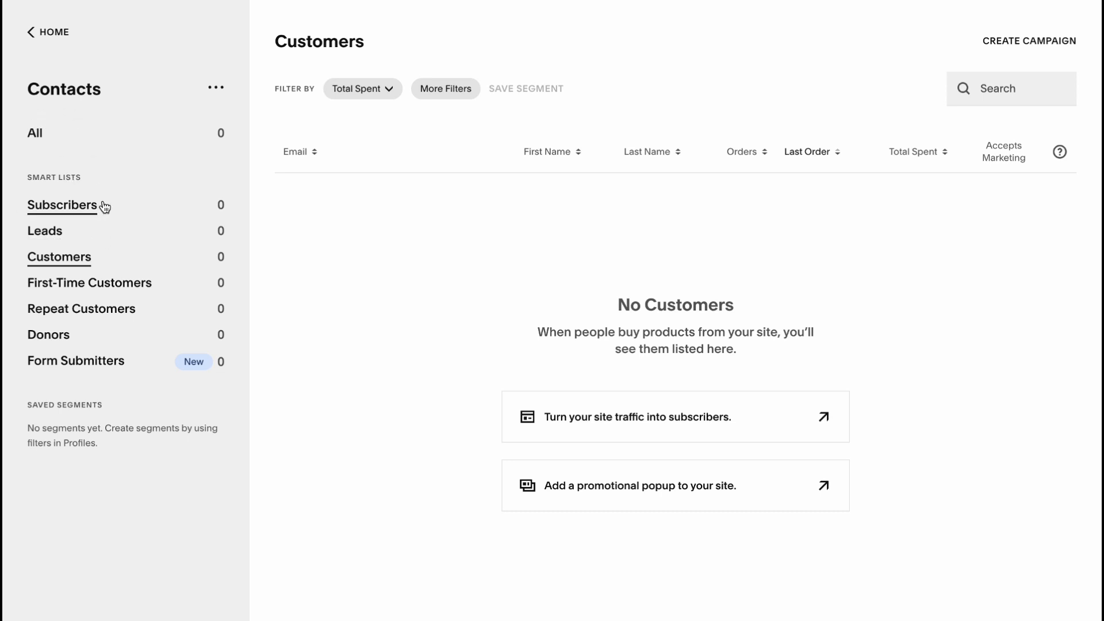
click(84, 311)
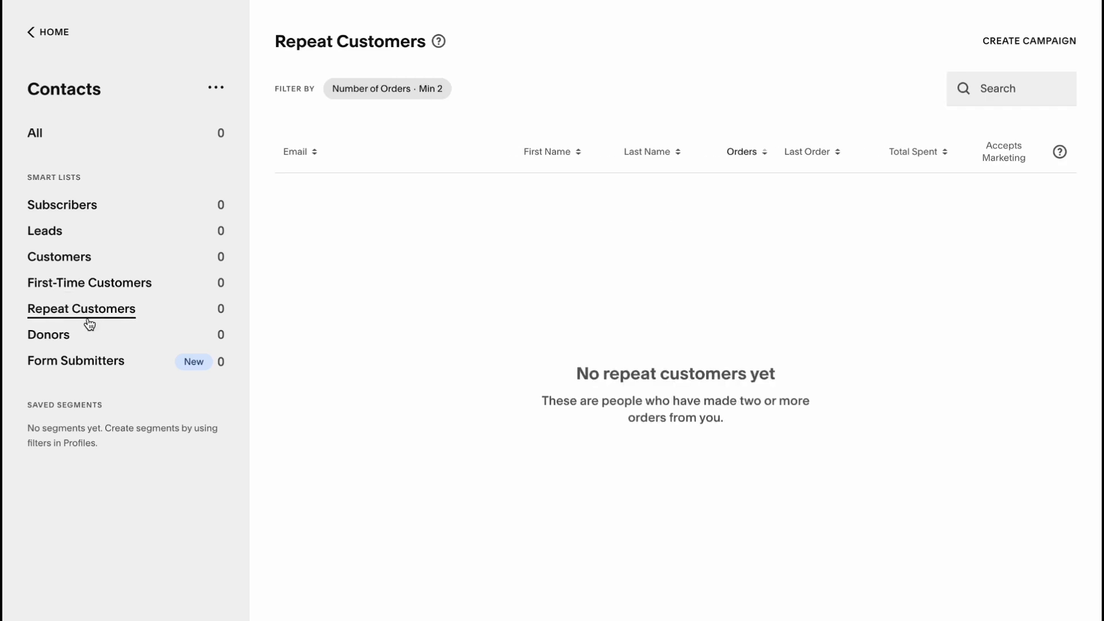
click(61, 336)
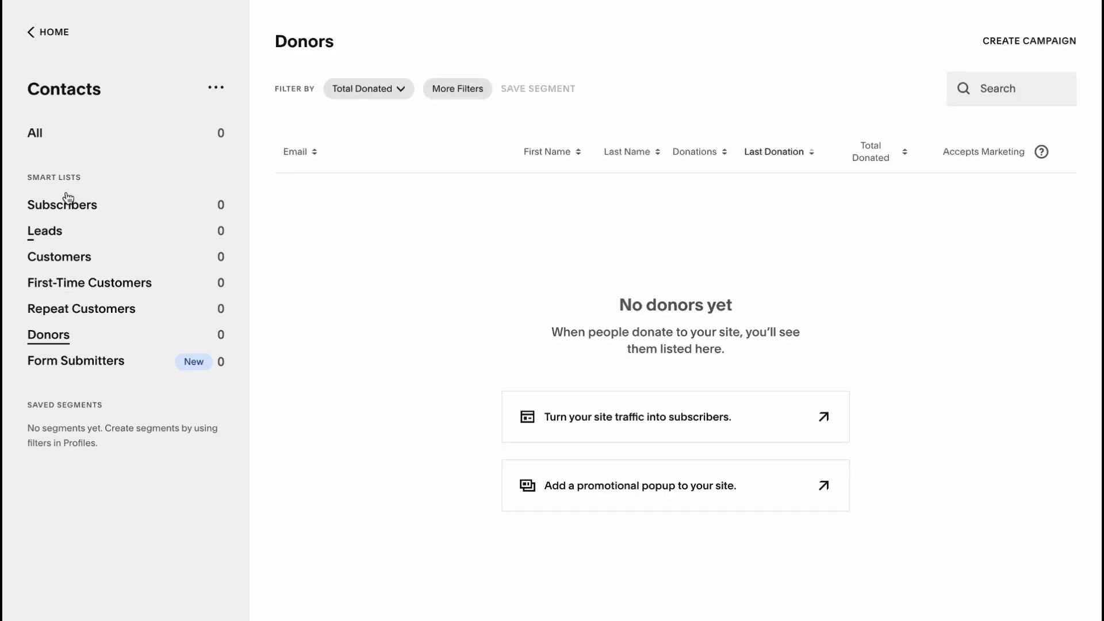
click(33, 32)
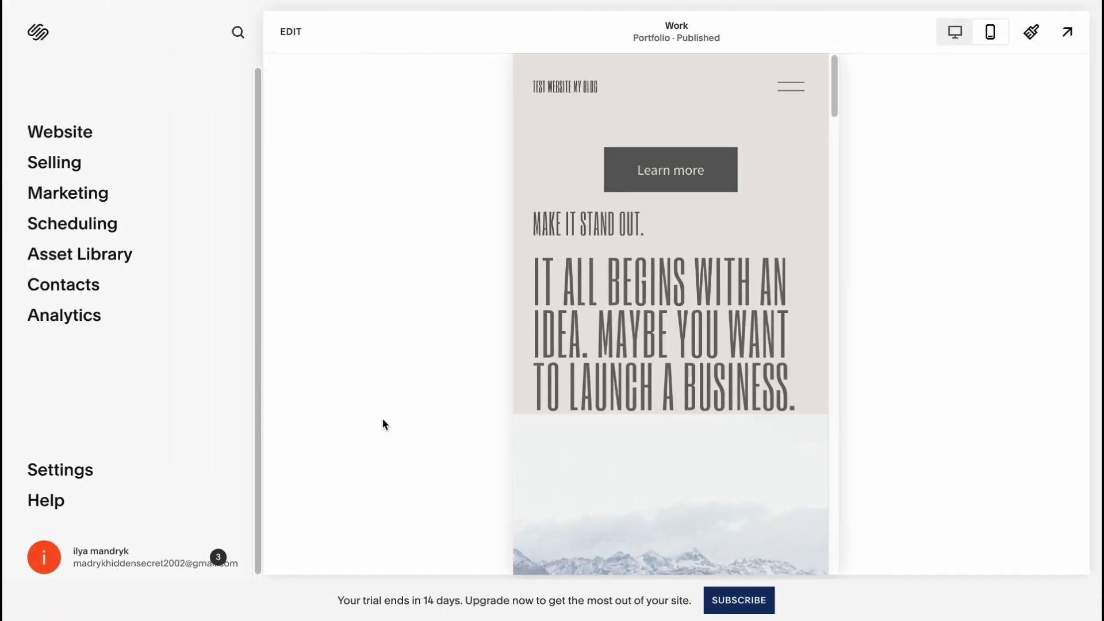
Step: Open the store's payment setup from the Selling overview and try to connect PayPal as a payment processor
click(77, 162)
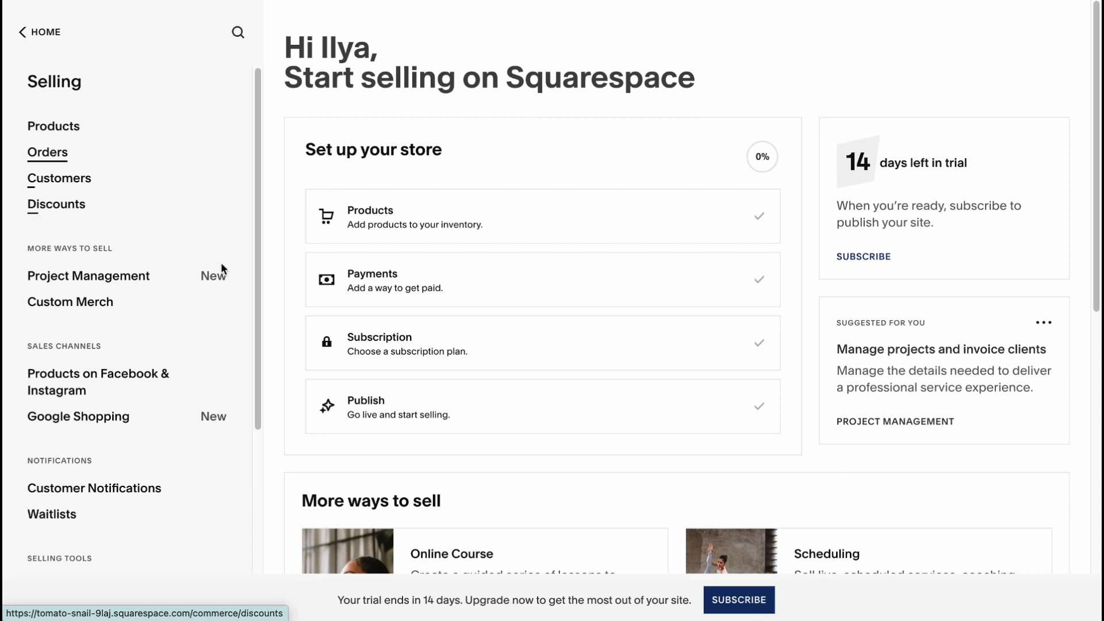
click(450, 283)
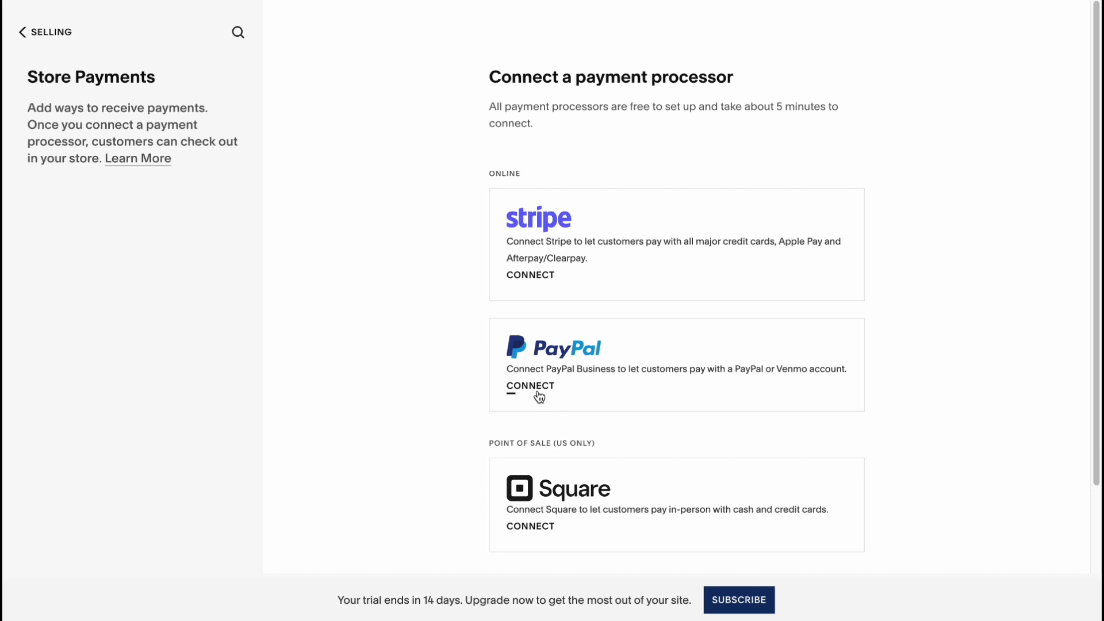
click(508, 390)
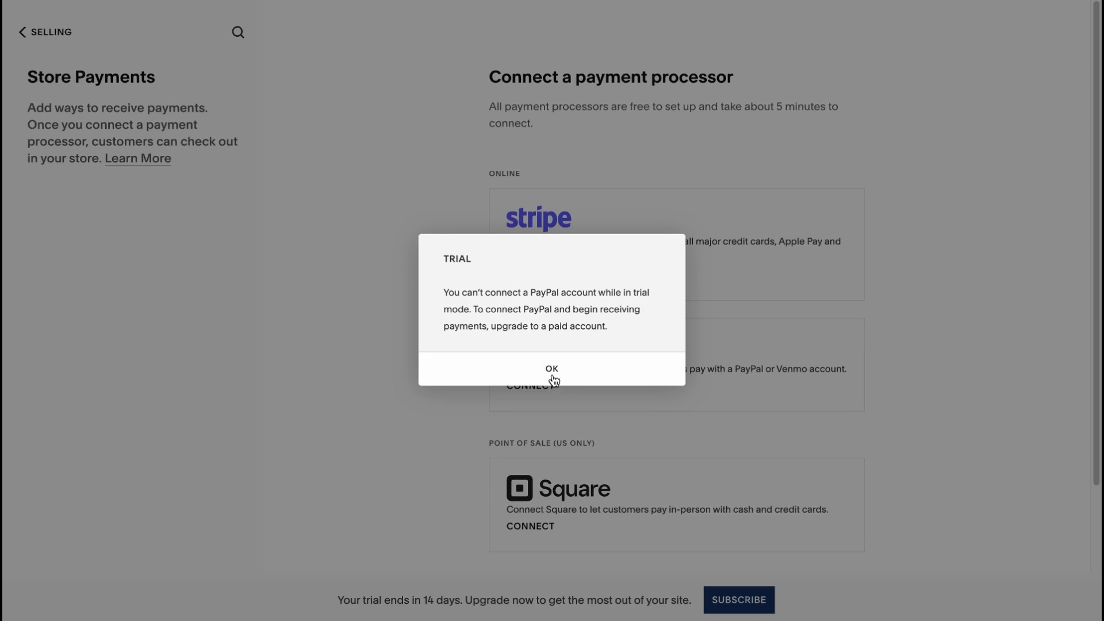
click(552, 371)
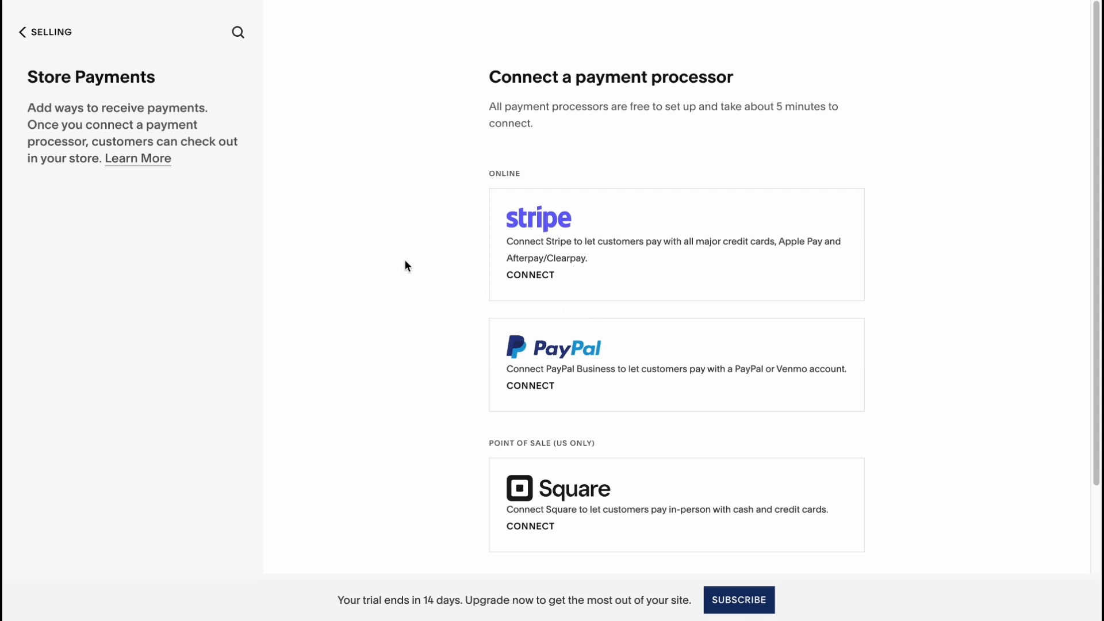
click(55, 33)
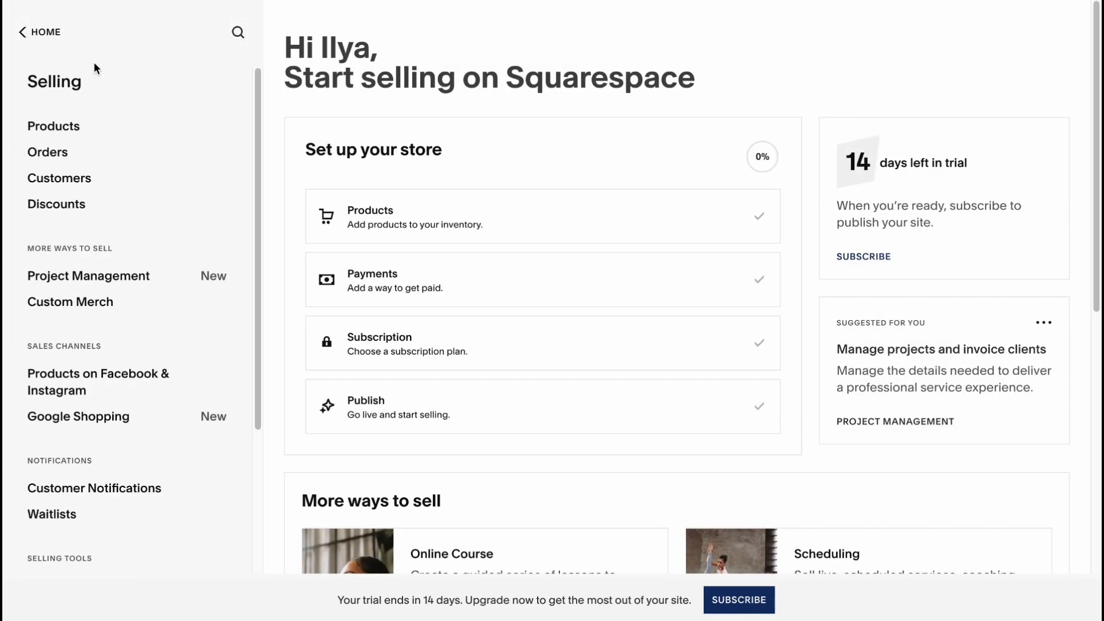
Step: View the store's Discounts and the remaining Selling options, and return to the home overview
click(69, 204)
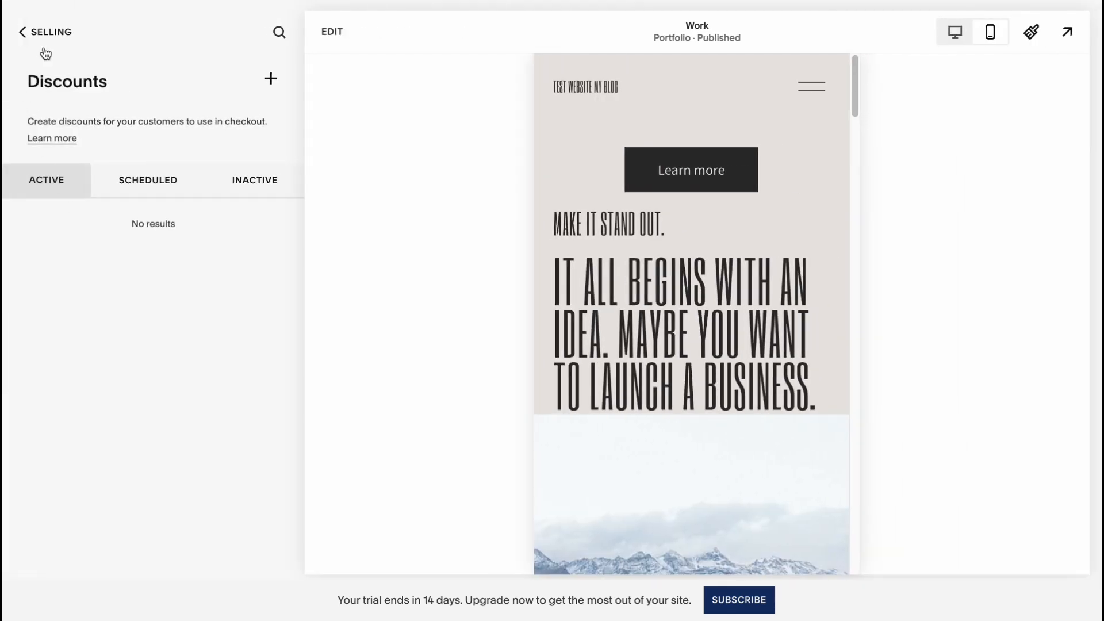
click(50, 32)
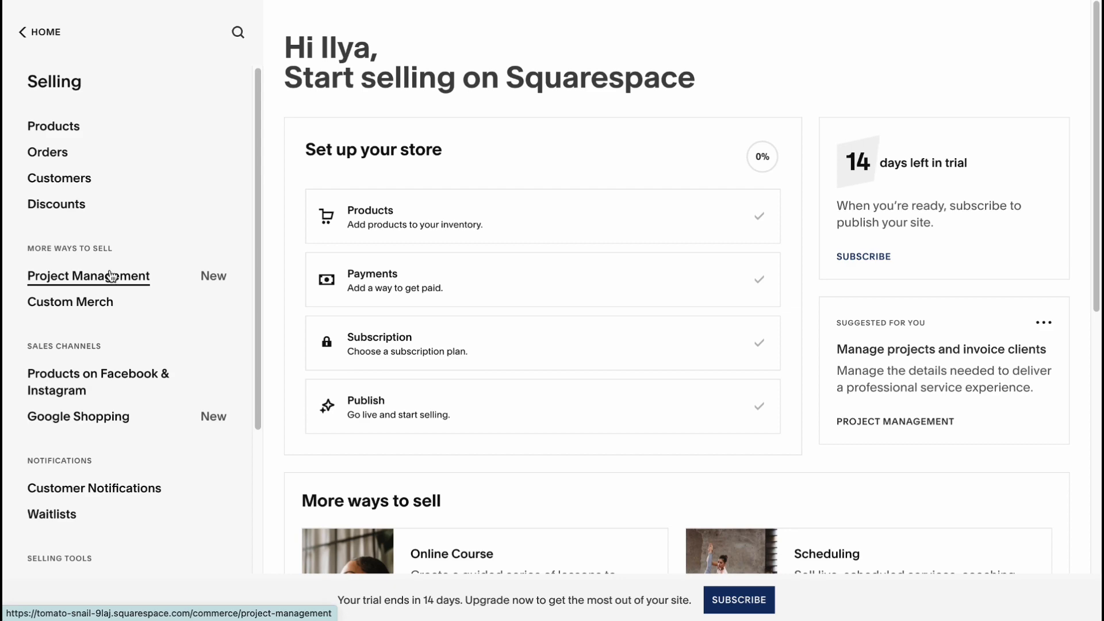
scroll(157, 413, down, 3)
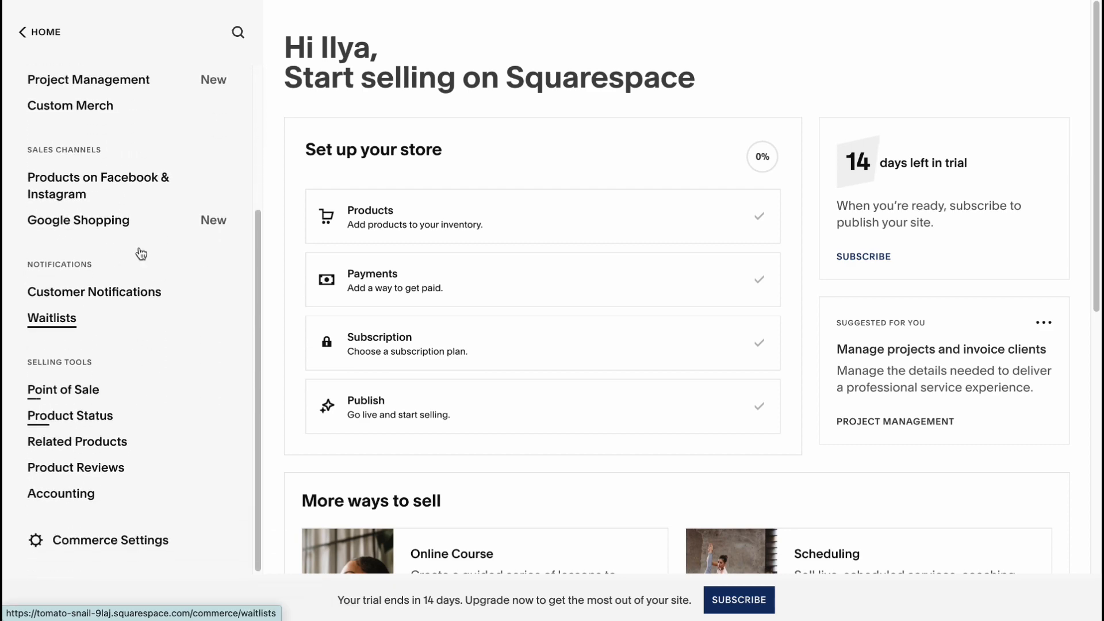
click(44, 37)
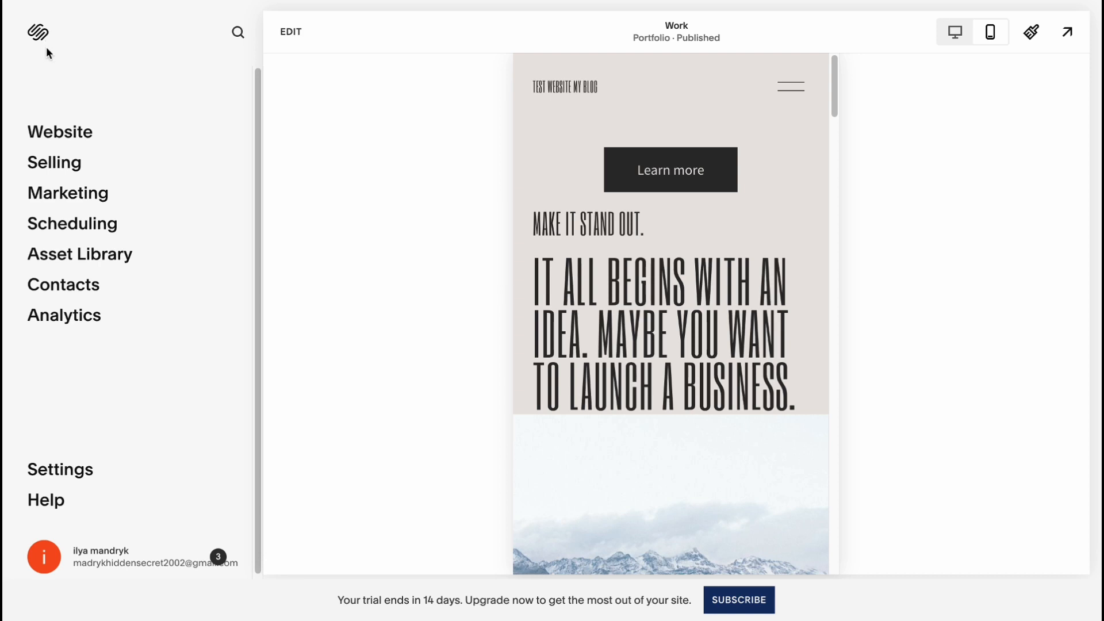
Step: Create a Welcome email automation in Email Campaigns from the suggested template, review its campaign settings, and exit the email editor
click(70, 199)
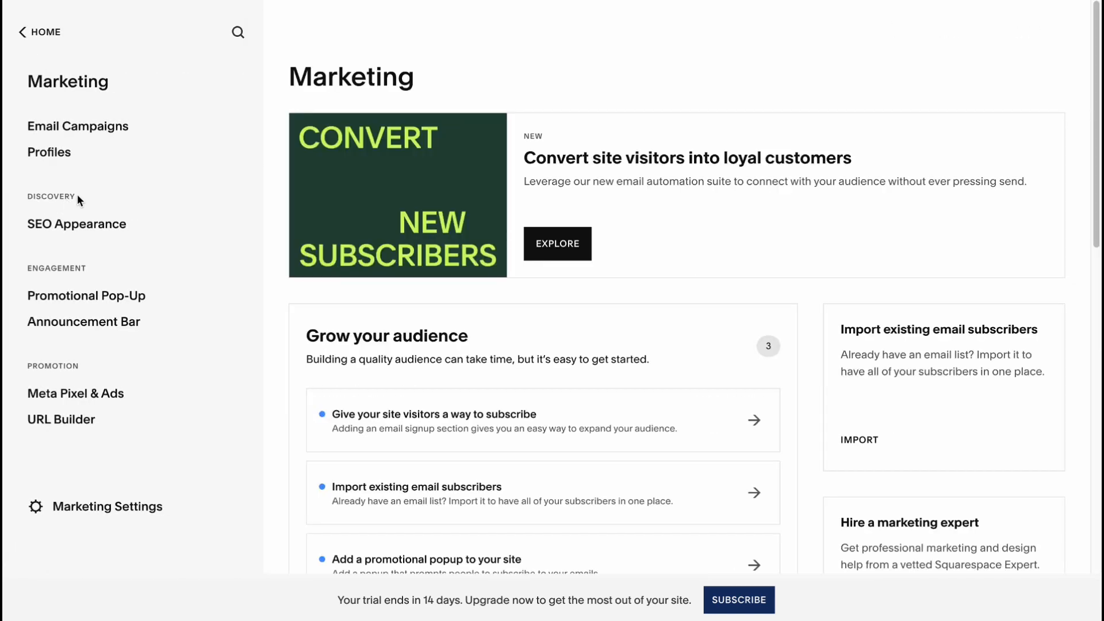
click(78, 131)
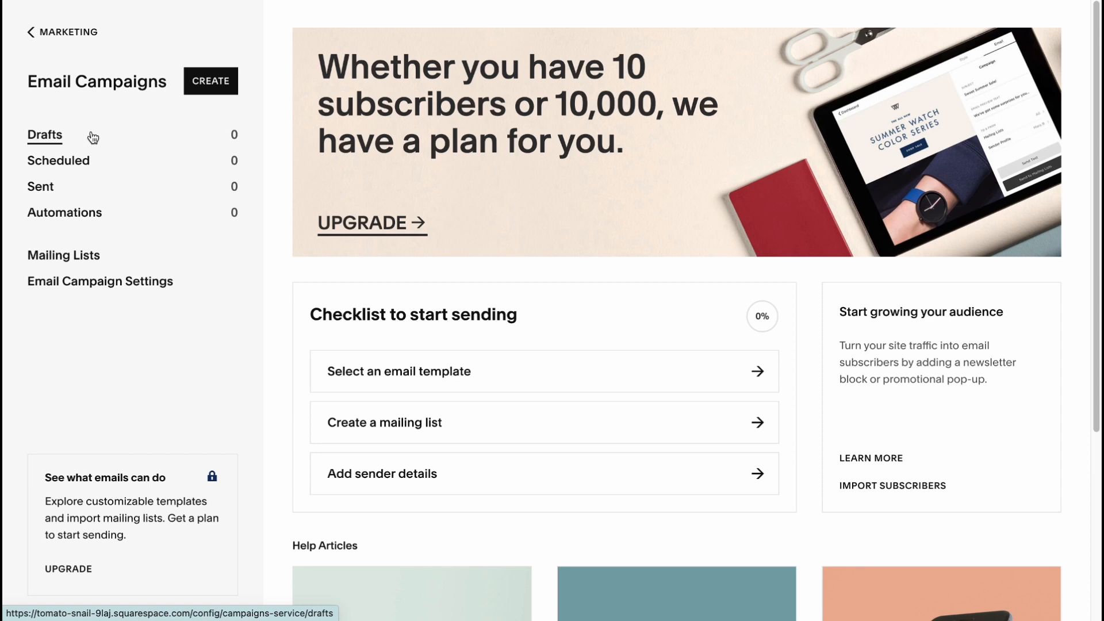
click(199, 86)
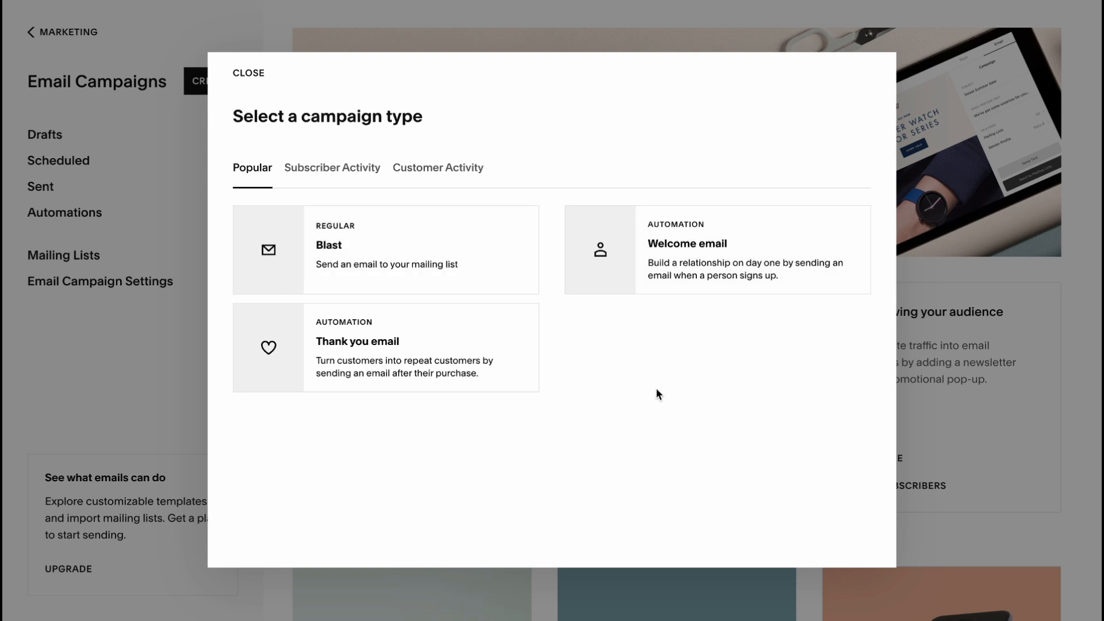
click(627, 251)
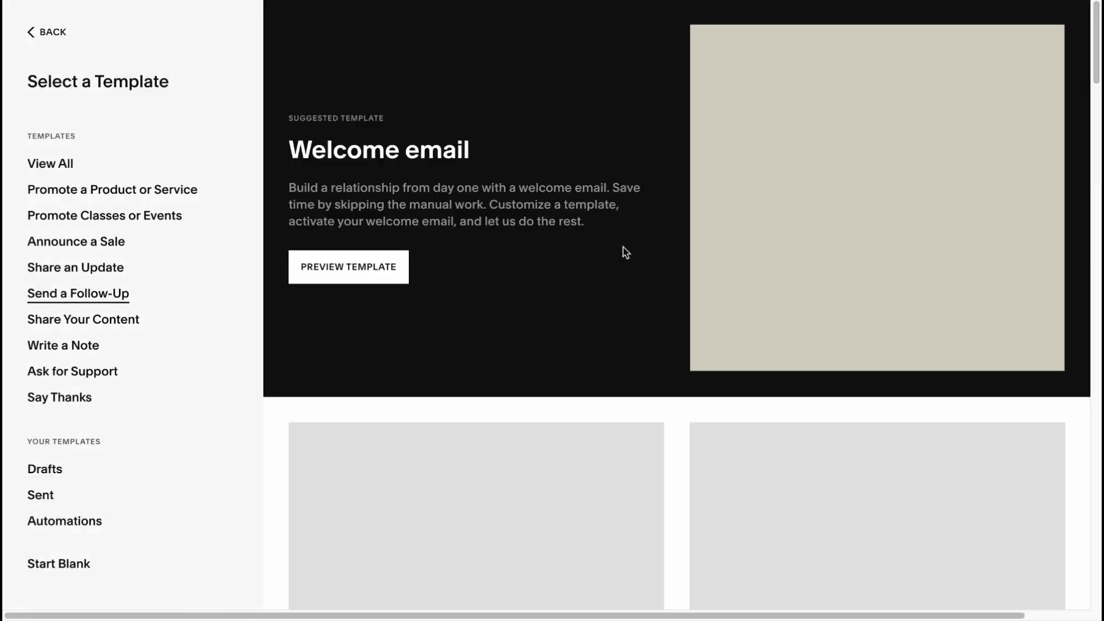
click(386, 269)
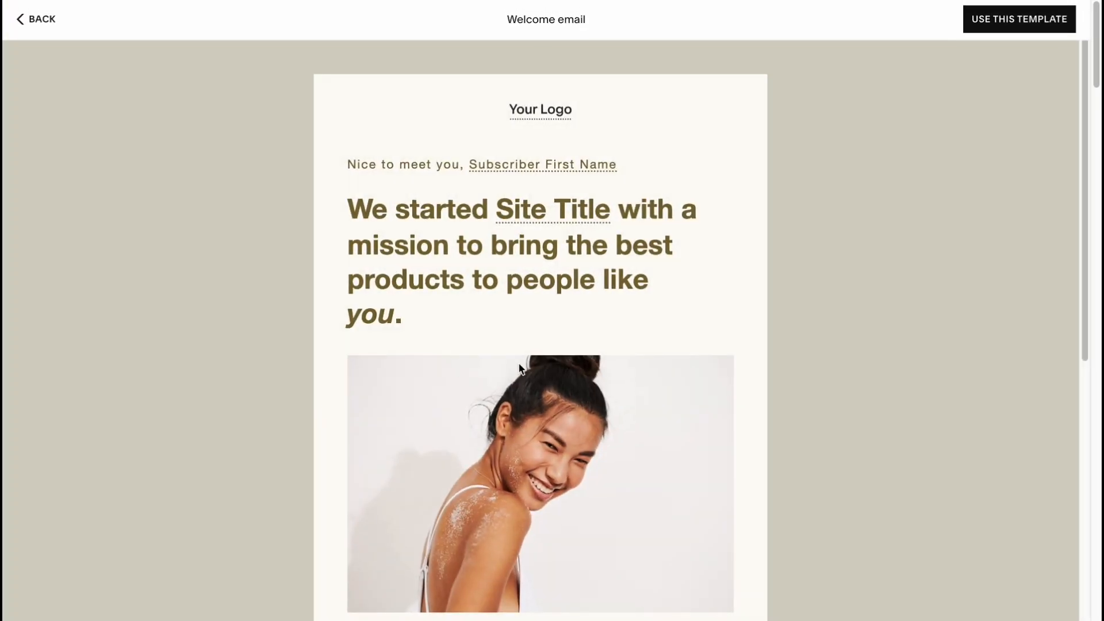
click(1025, 22)
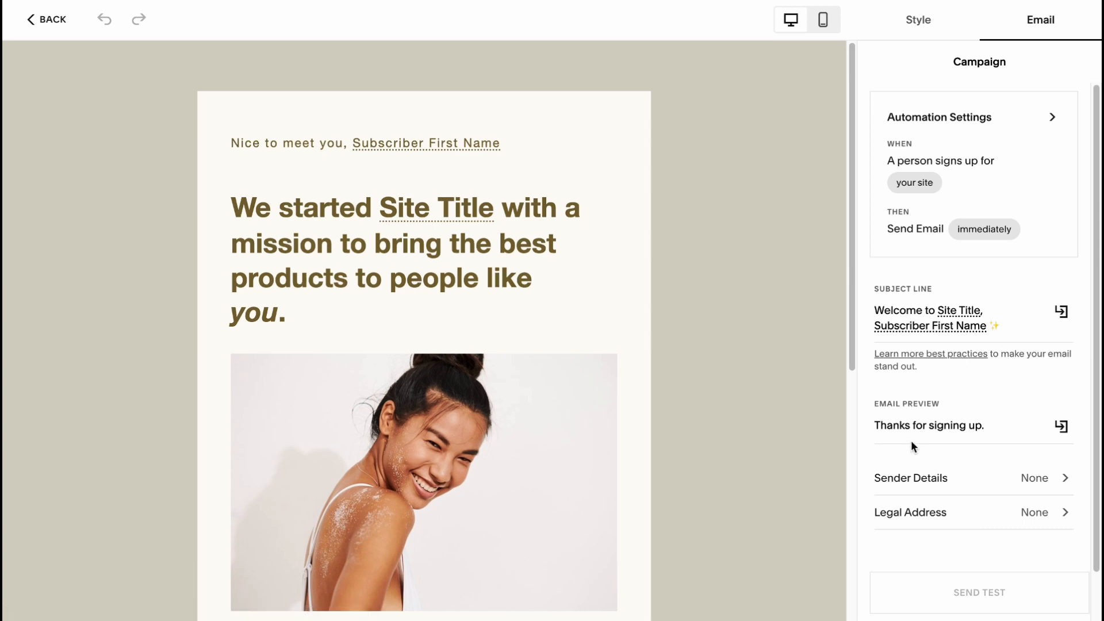
scroll(966, 478, down, 2)
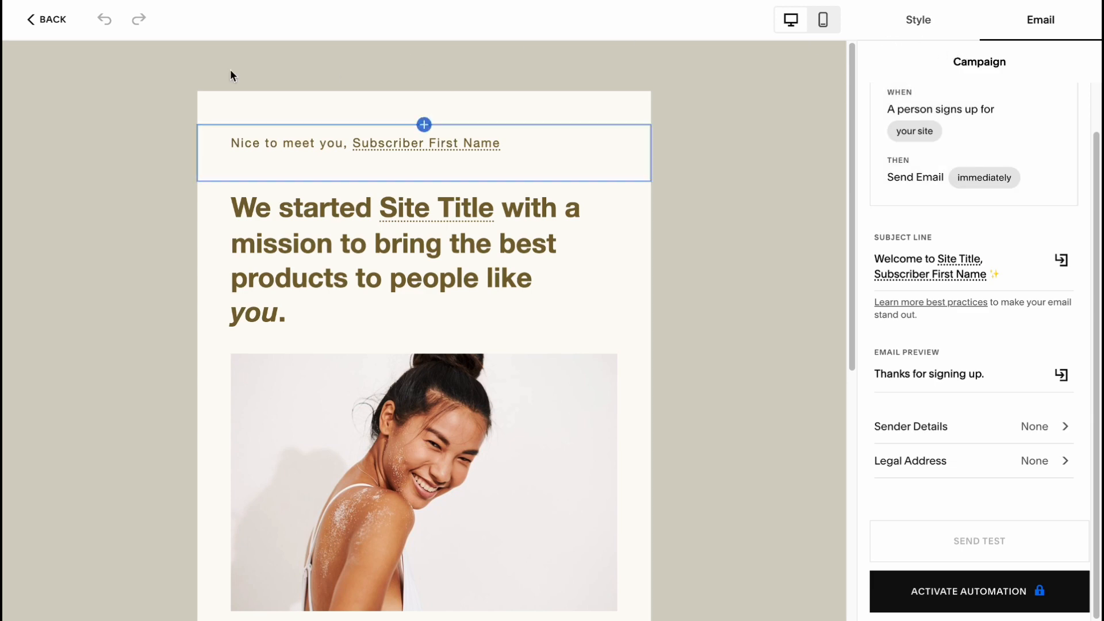
click(59, 29)
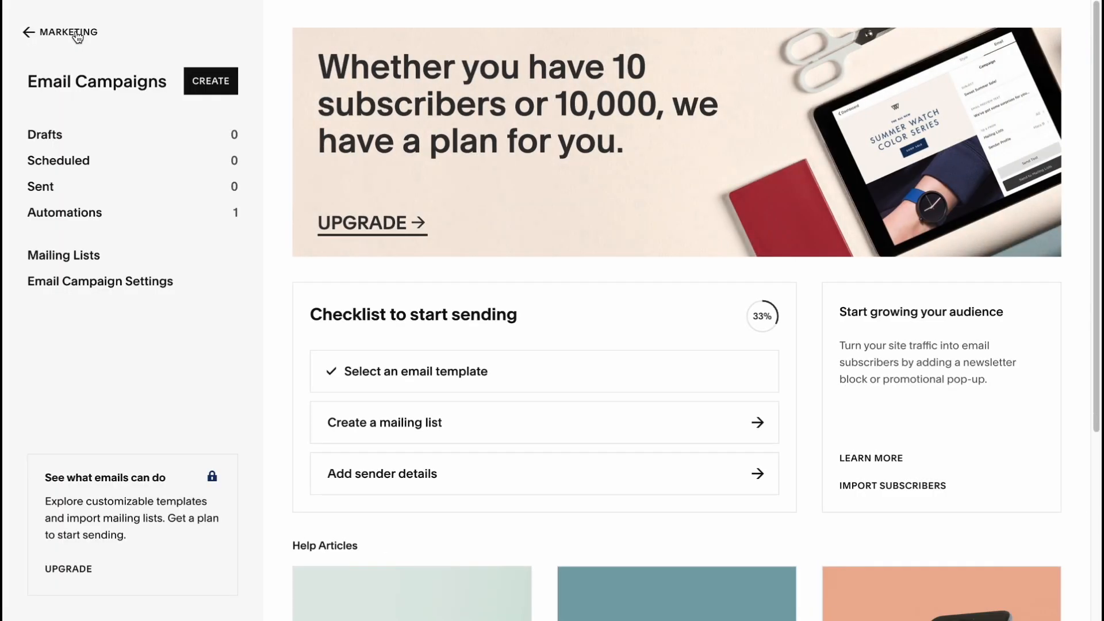
Step: Check the draft campaigns and the Welcome email automation's details, and return to the Marketing overview
click(49, 142)
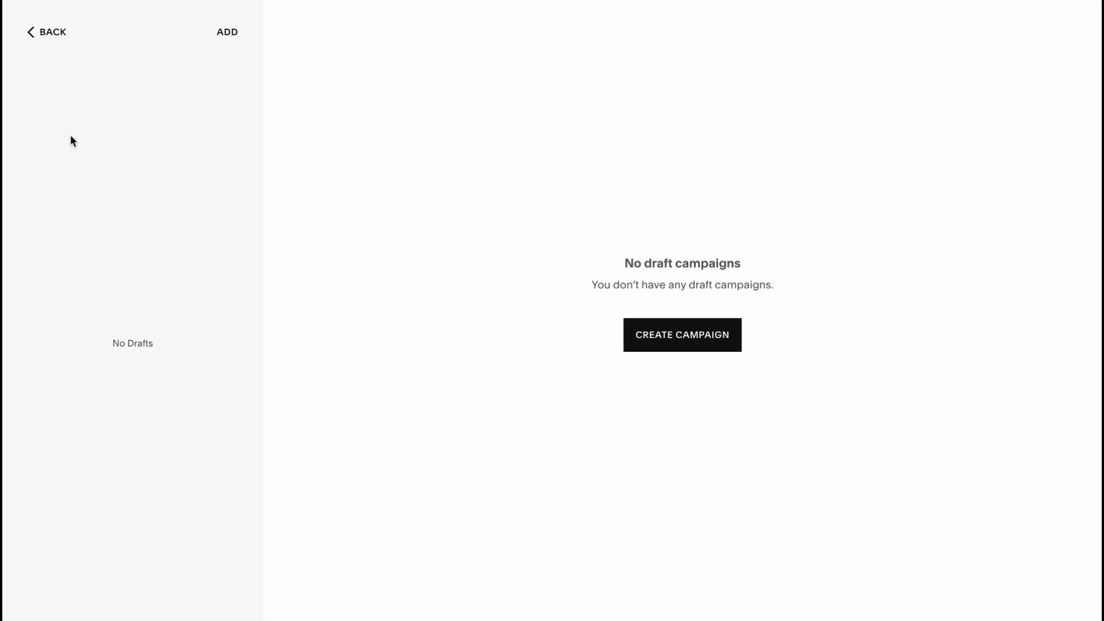
click(36, 31)
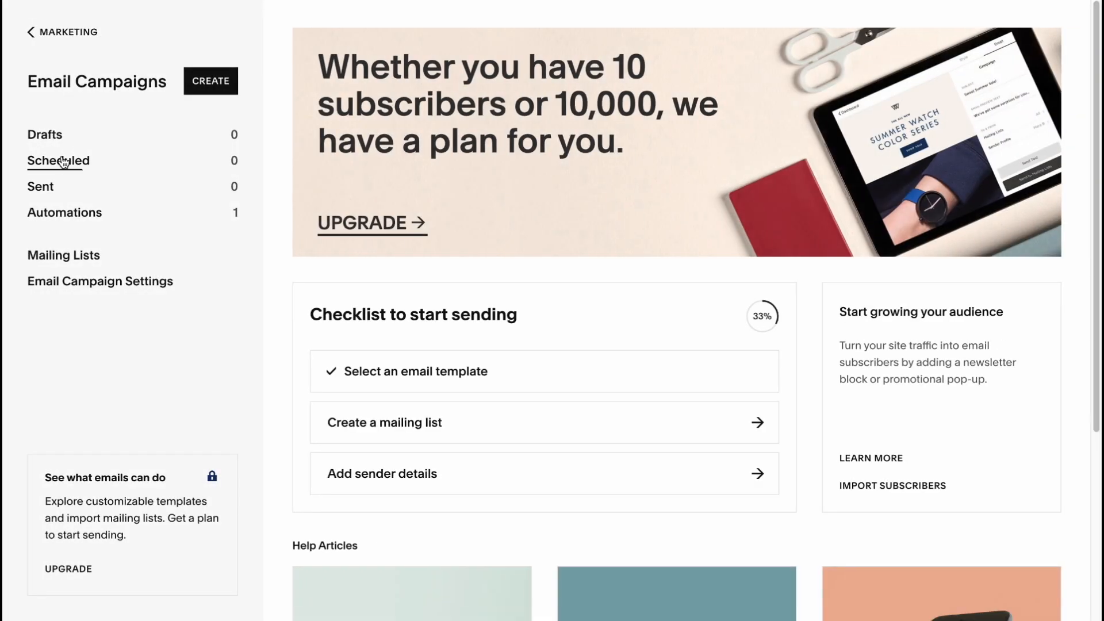
click(65, 214)
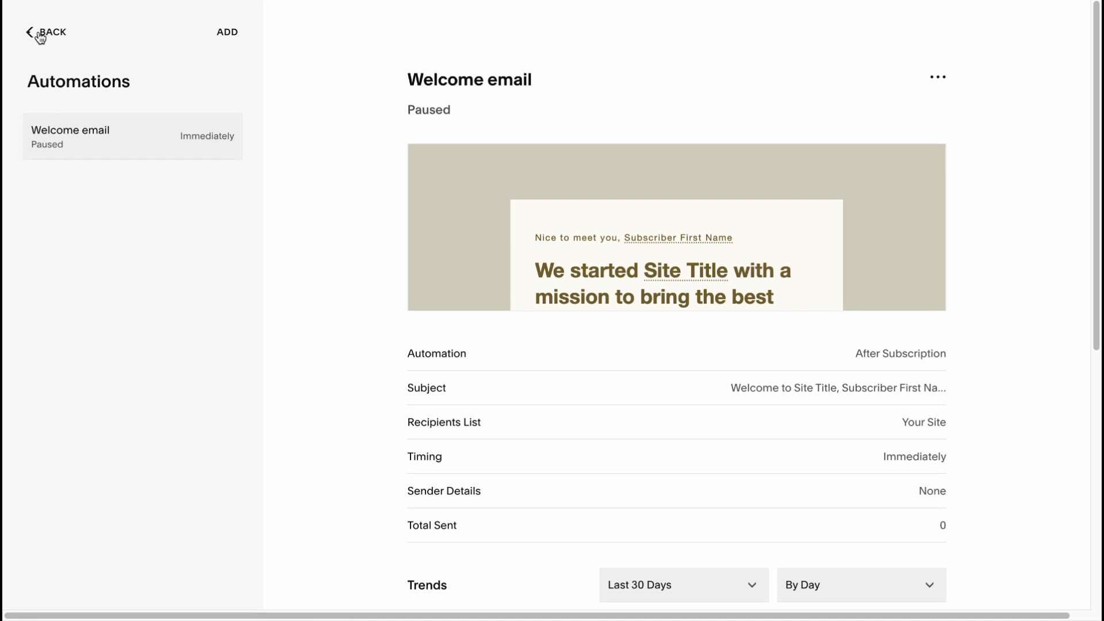
click(38, 34)
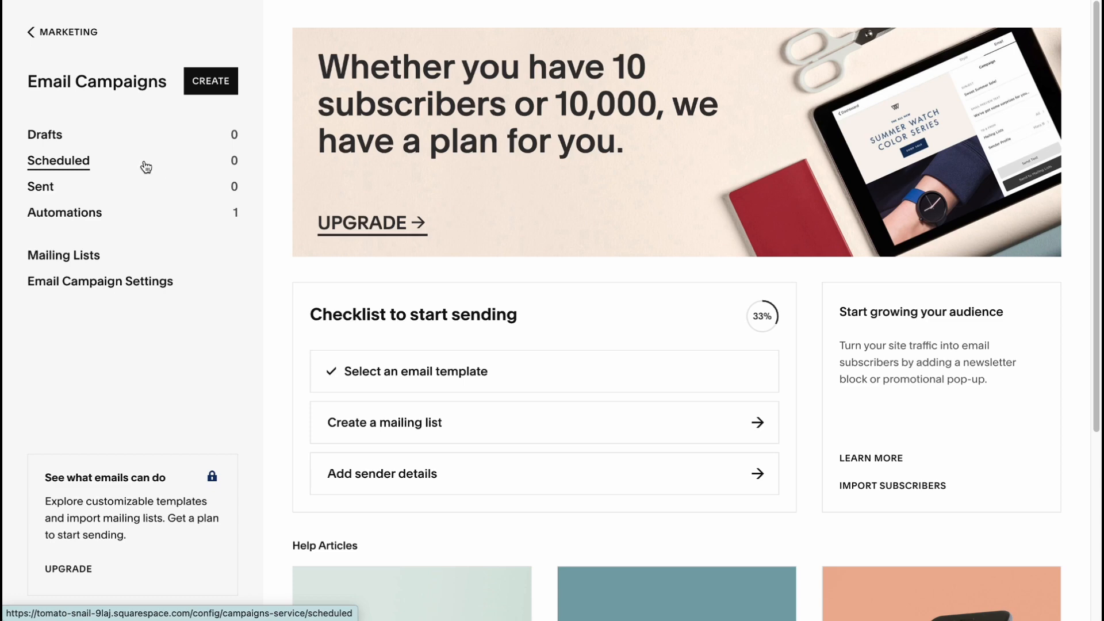
click(29, 36)
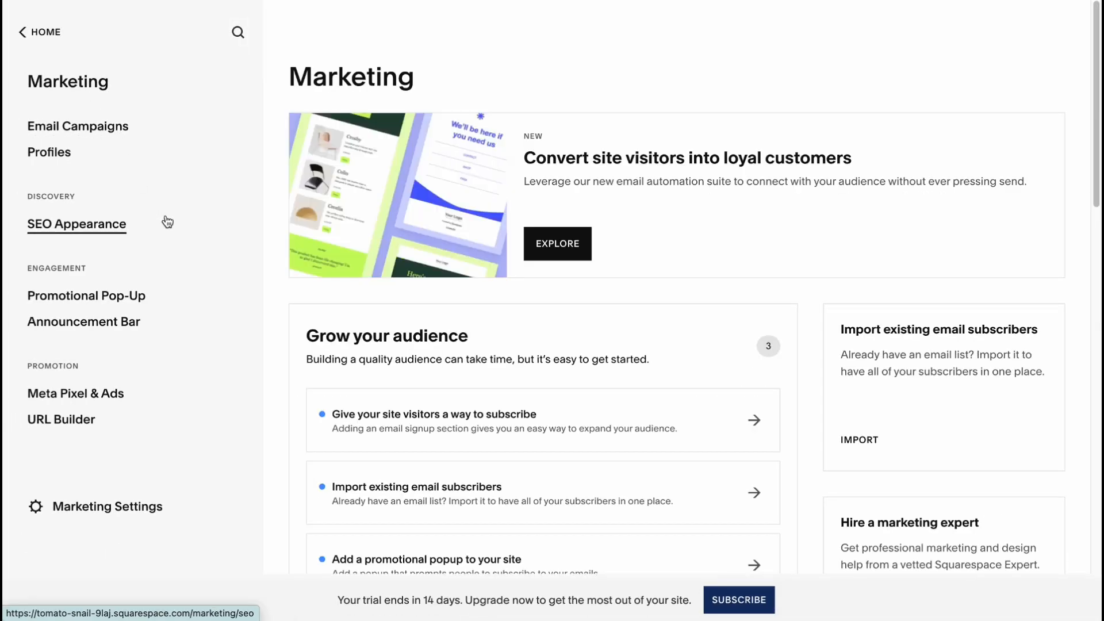
Step: Open the SEO checklist from the SEO Appearance settings and read its site information and site design recommendations
click(106, 229)
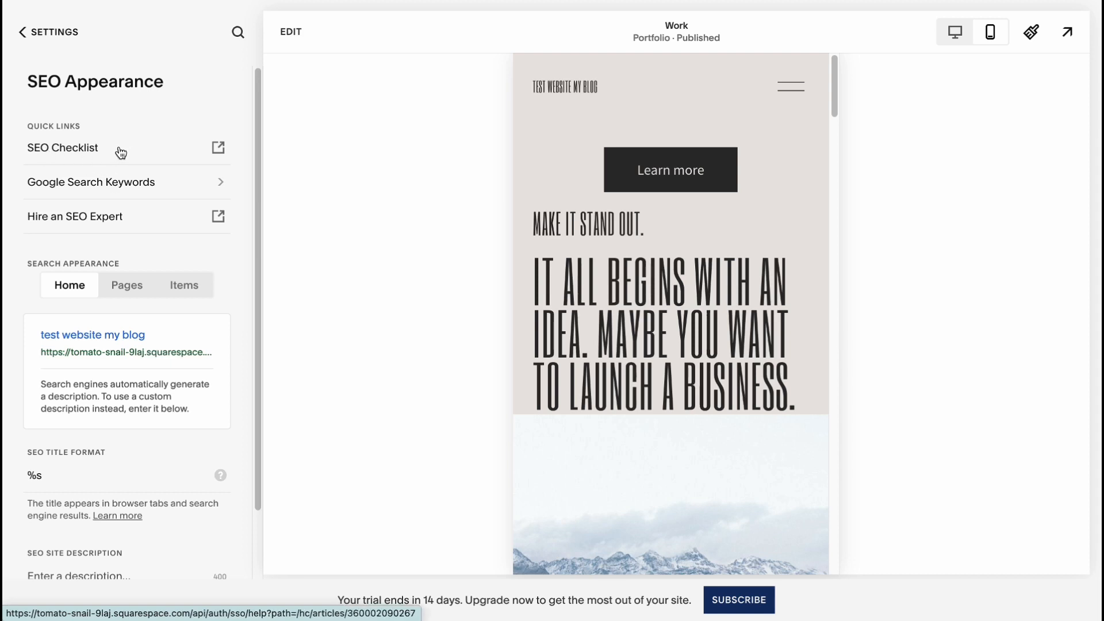
click(120, 161)
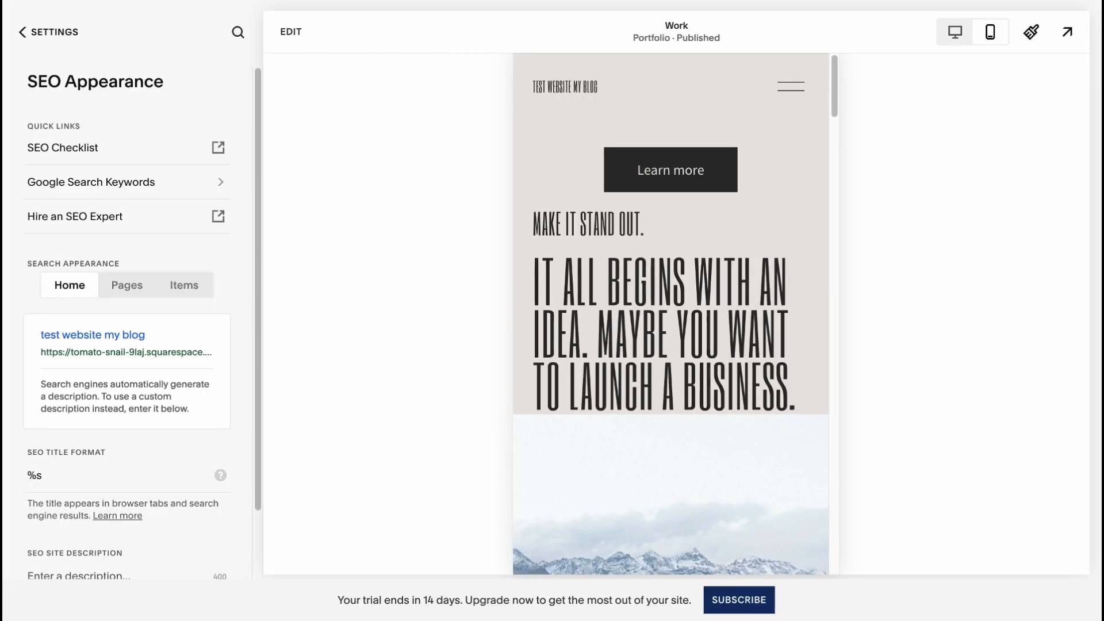
click(90, 138)
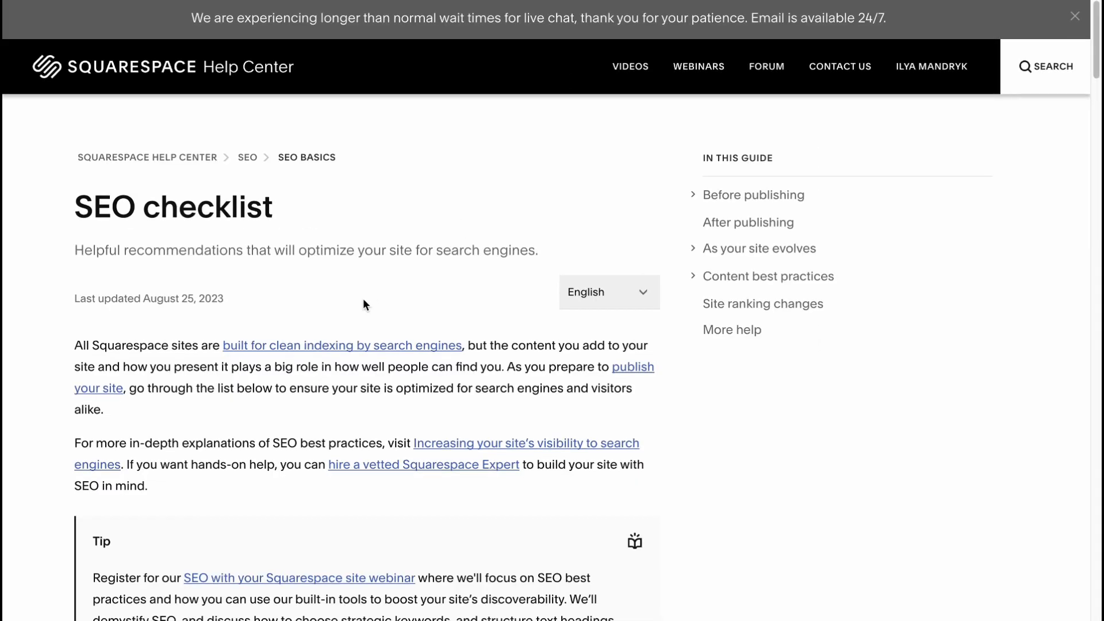
scroll(364, 297, down, 2)
scroll(322, 350, down, 7)
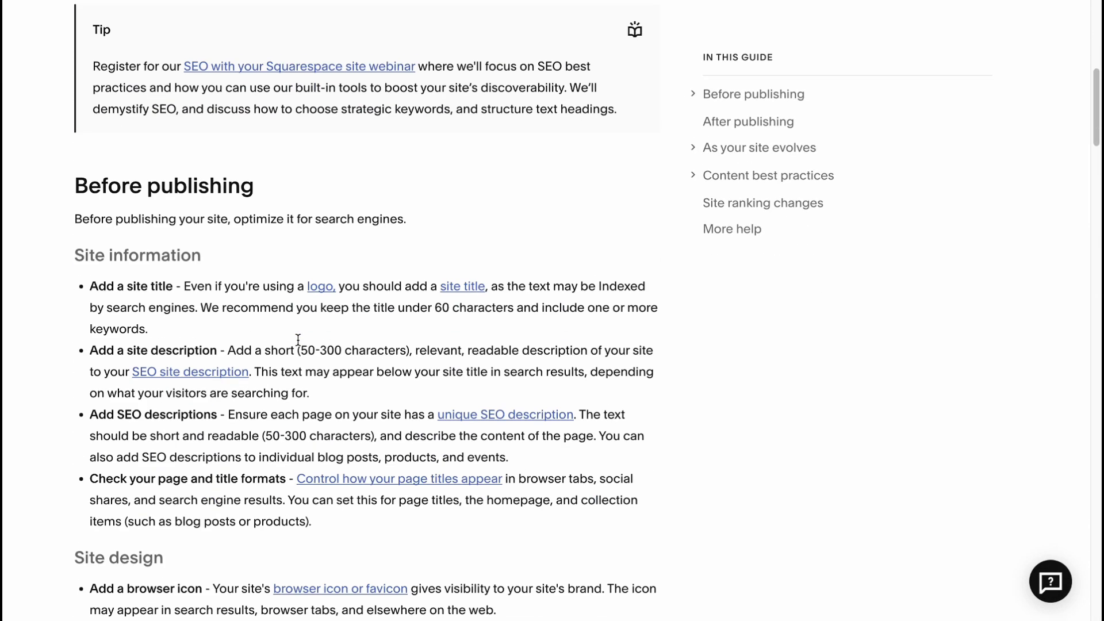
scroll(299, 340, down, 3)
scroll(298, 339, down, 5)
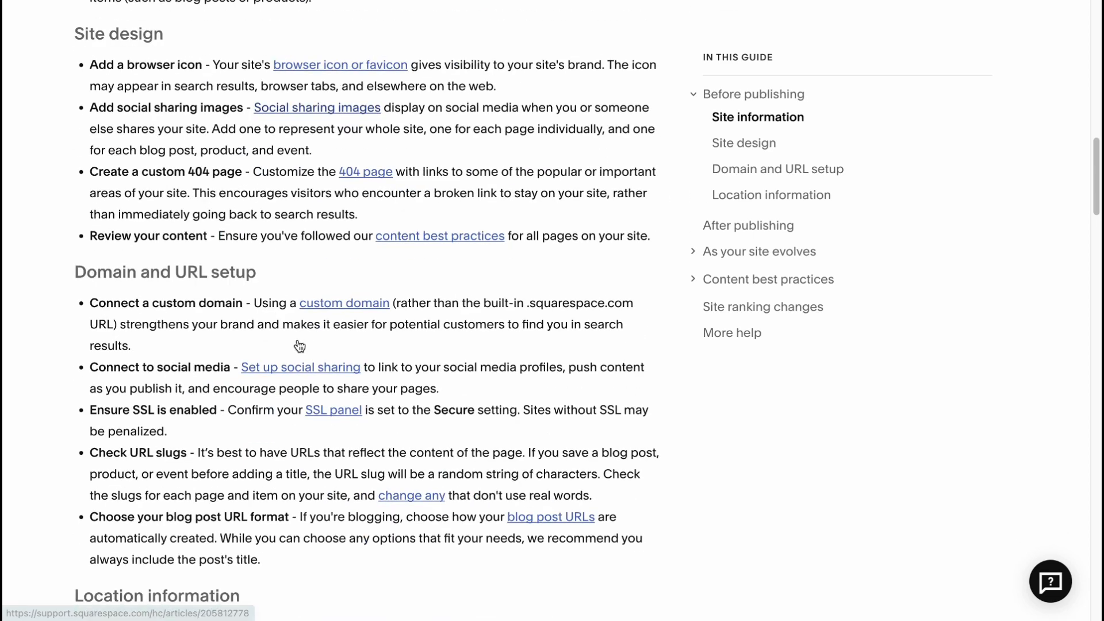
scroll(299, 344, up, 2)
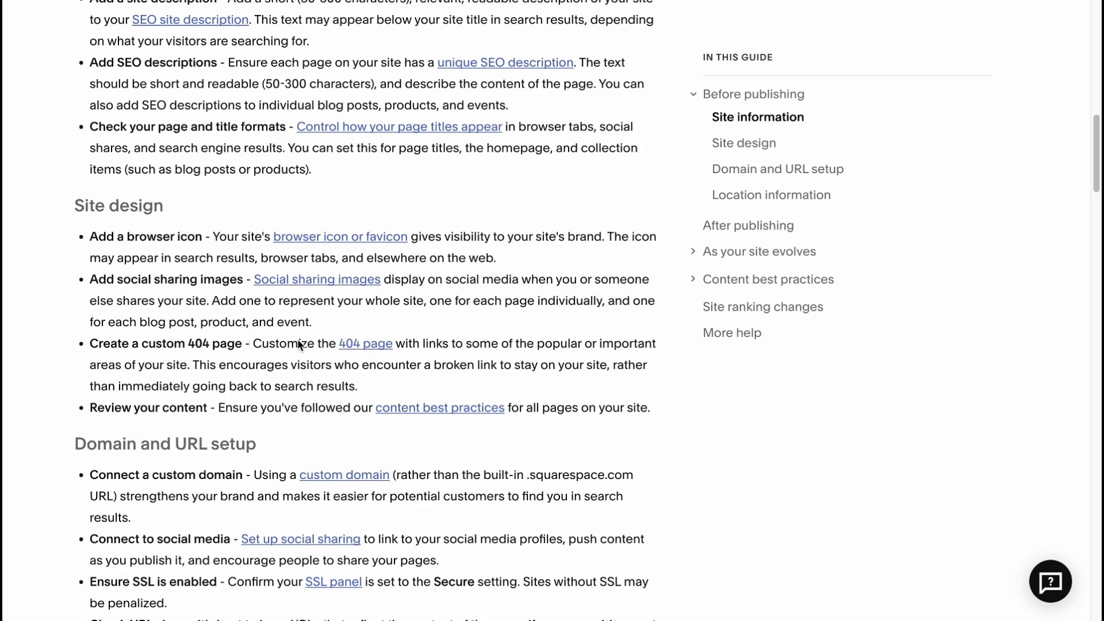
scroll(298, 340, up, 2)
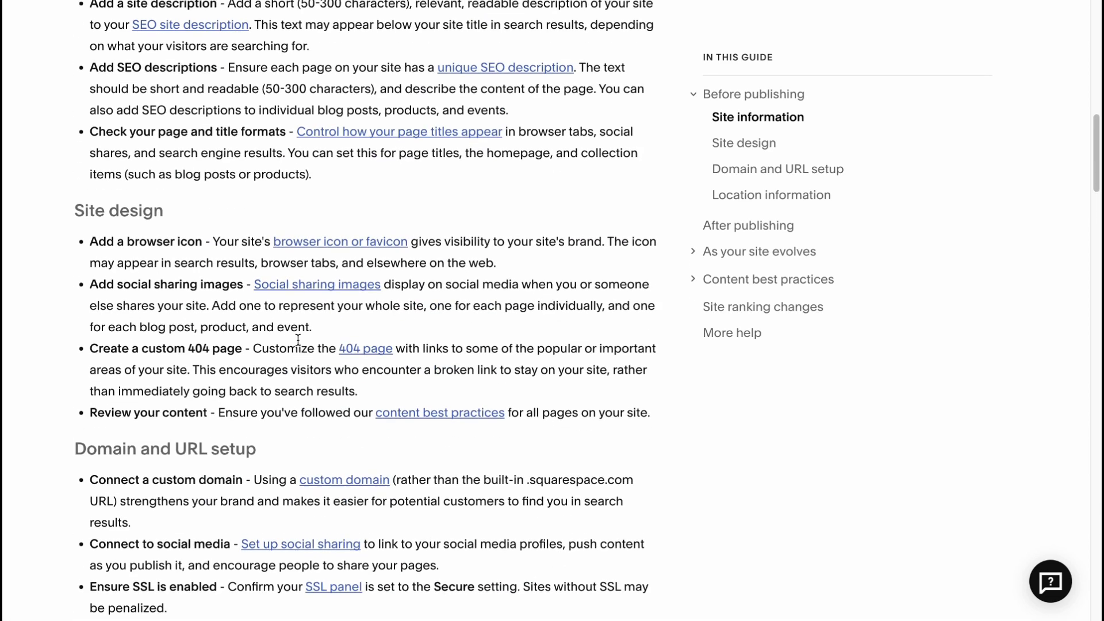
scroll(298, 339, up, 1)
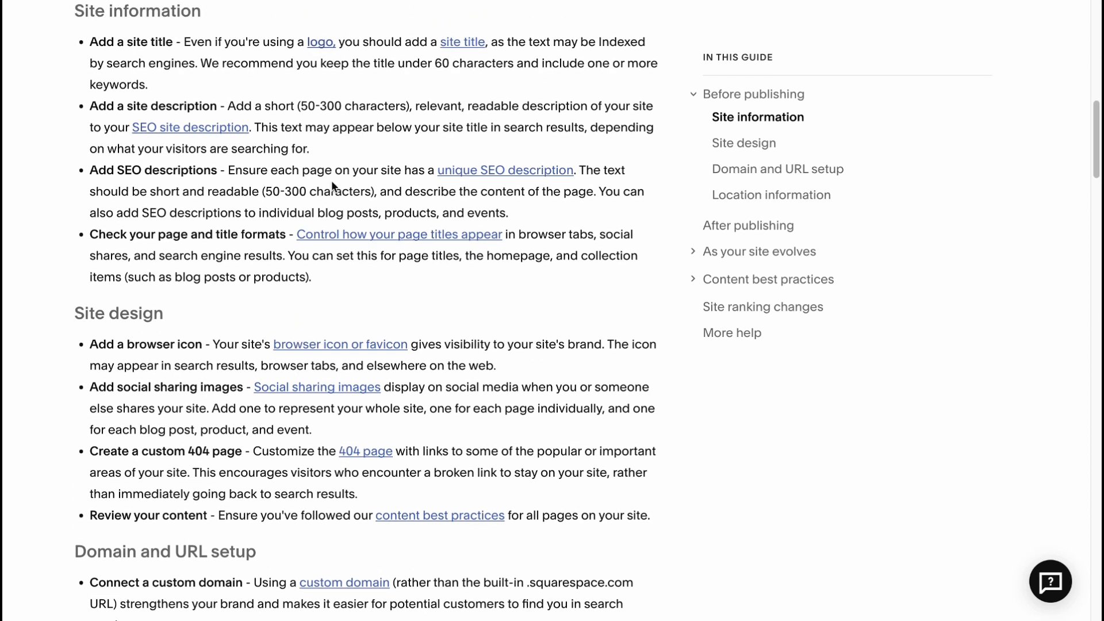
Step: Read the rest of the SEO checklist, from domain and URL setup through content best practices and site ranking changes
scroll(340, 346, down, 5)
scroll(342, 346, down, 10)
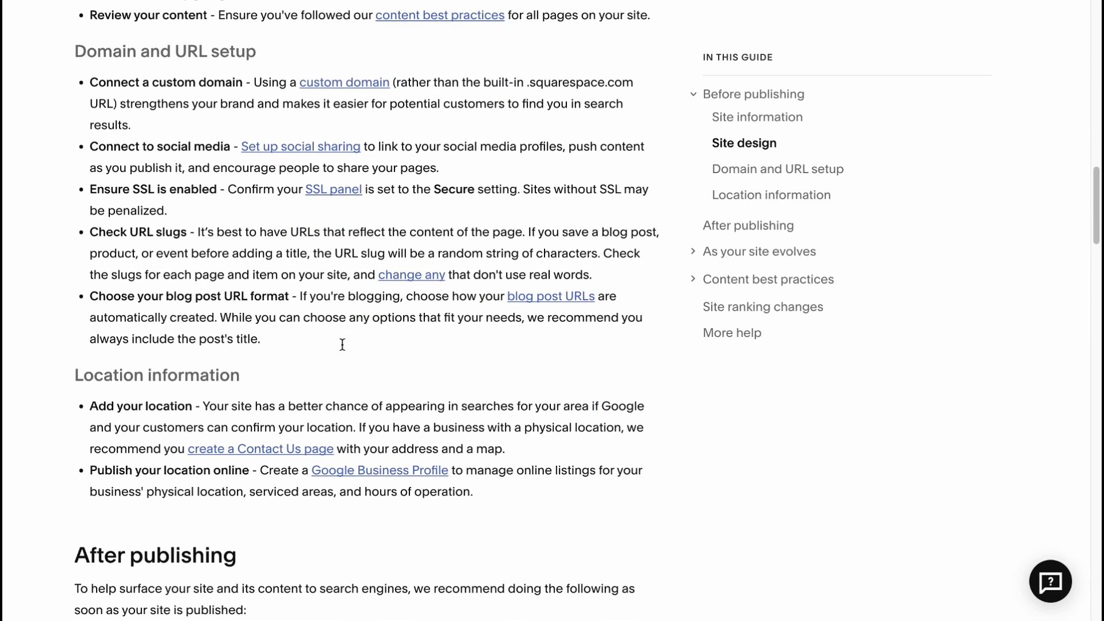
scroll(334, 345, down, 7)
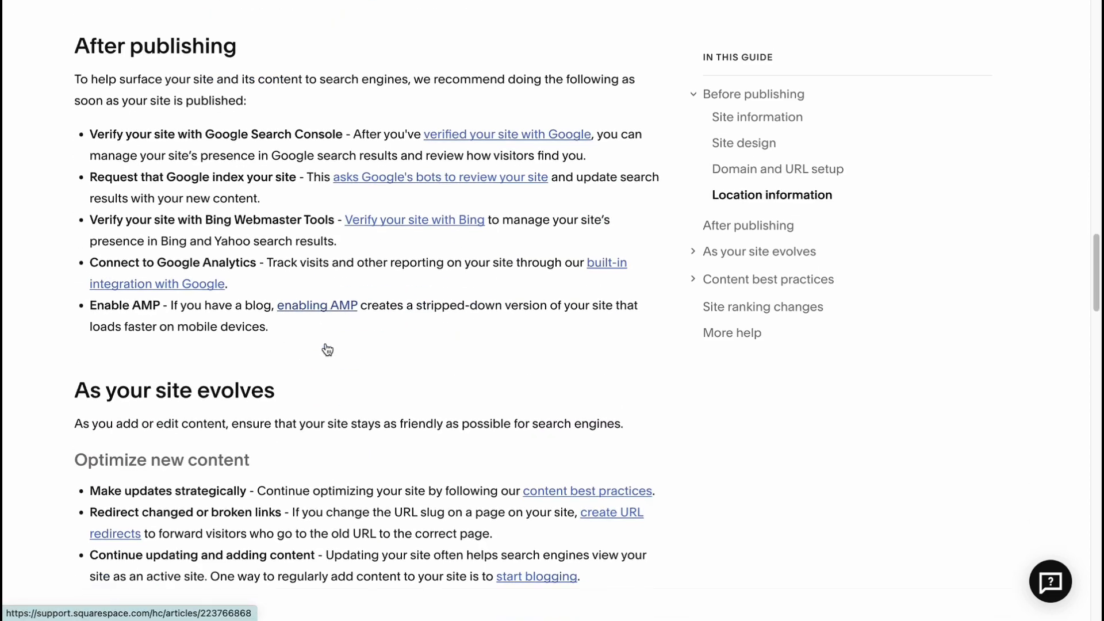
scroll(325, 343, up, 2)
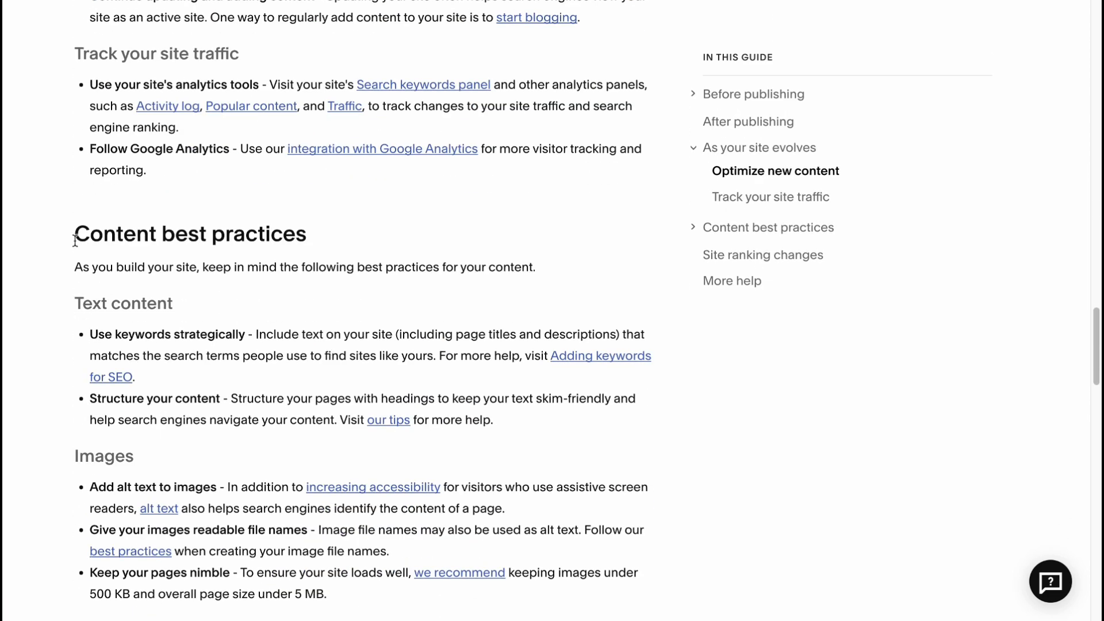
drag(74, 234, 357, 242)
click(434, 216)
scroll(414, 227, down, 10)
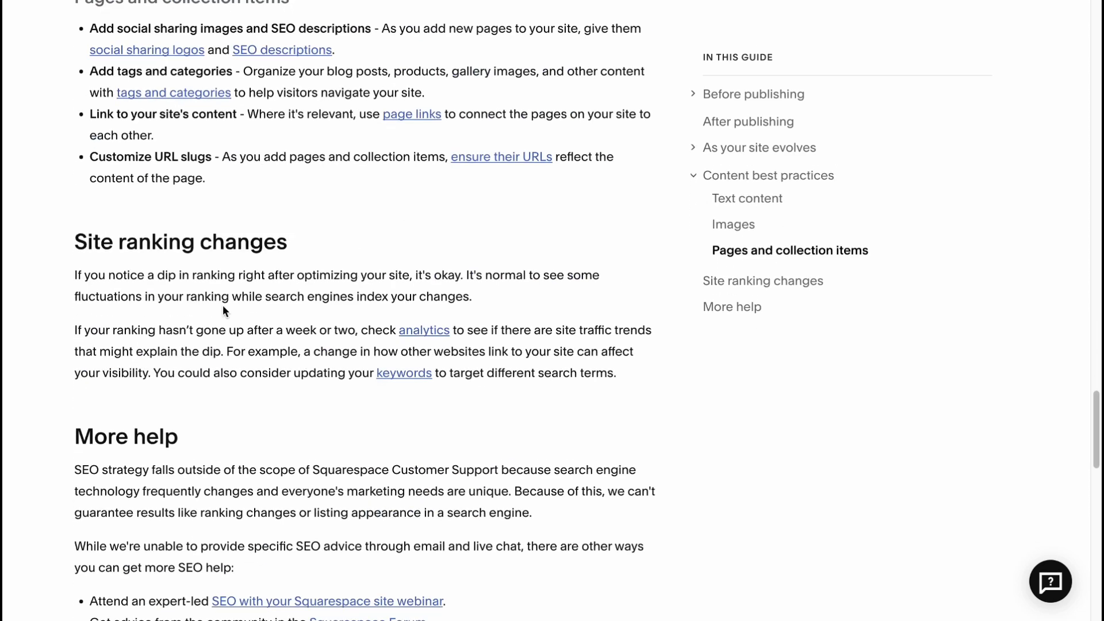
drag(65, 233, 320, 238)
scroll(379, 267, down, 11)
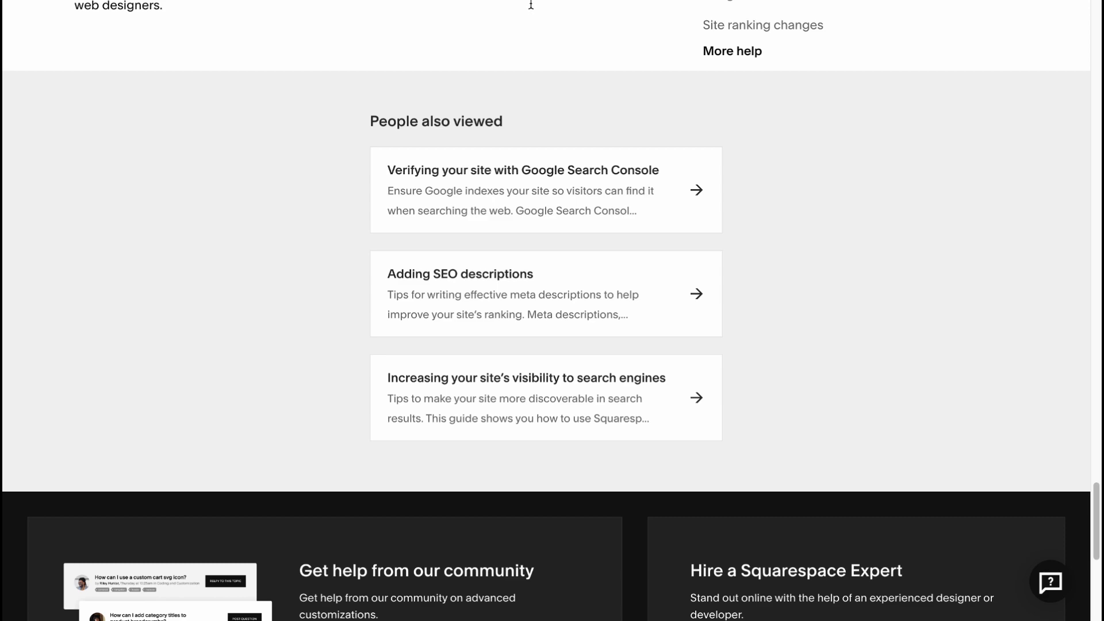
scroll(433, 316, up, 6)
scroll(434, 305, up, 8)
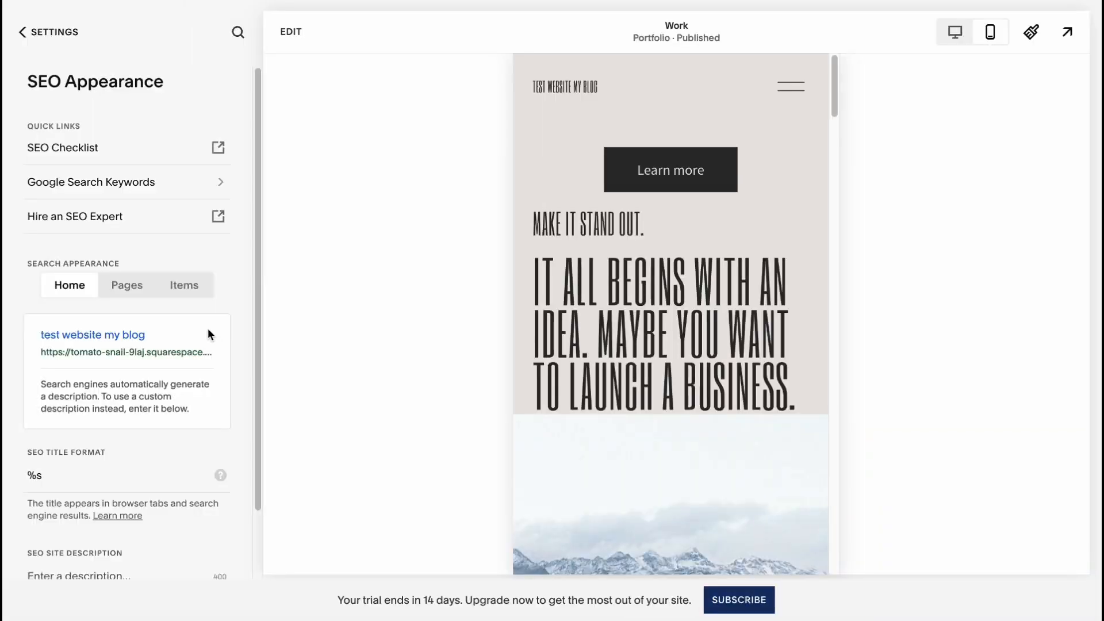
Step: Review the SEO Appearance search settings for the home page, pages and items, and return to the home overview
scroll(188, 340, down, 1)
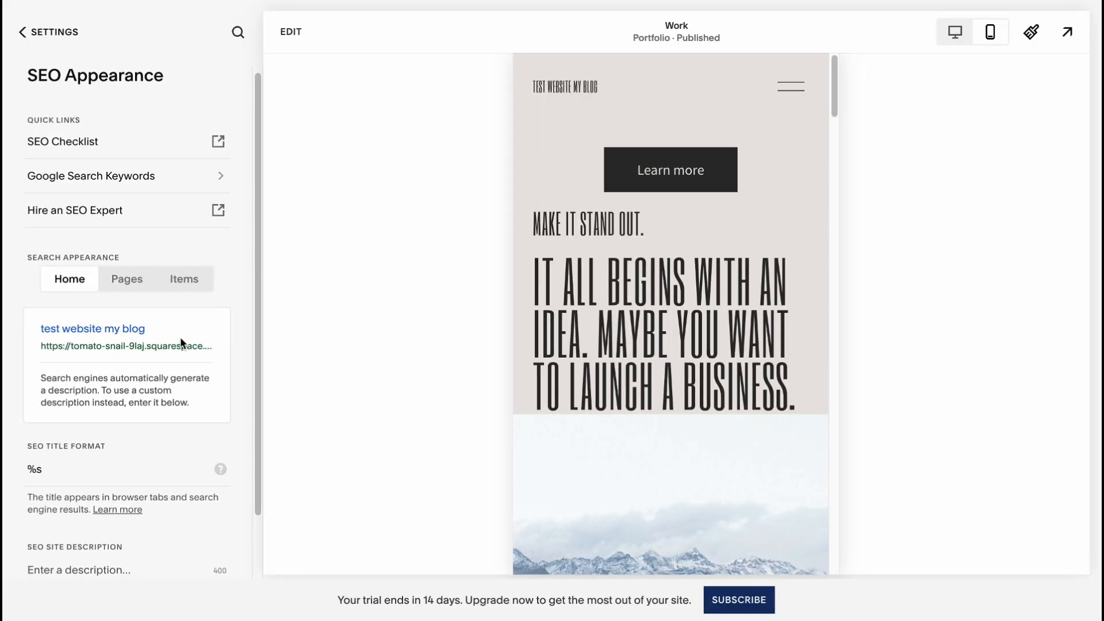
scroll(130, 398, down, 1)
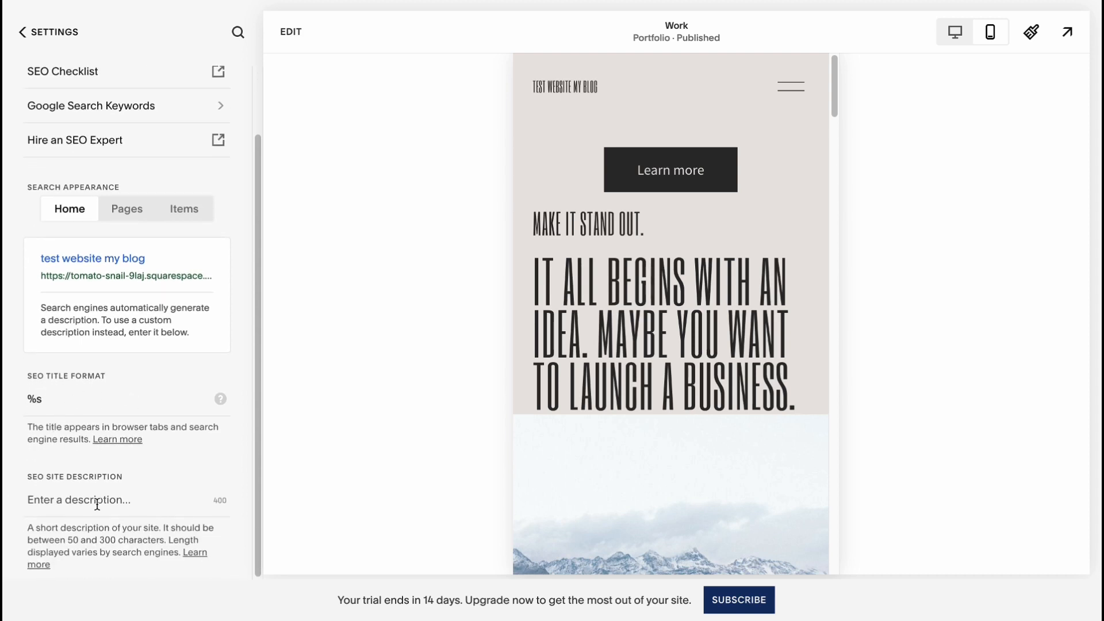
click(126, 224)
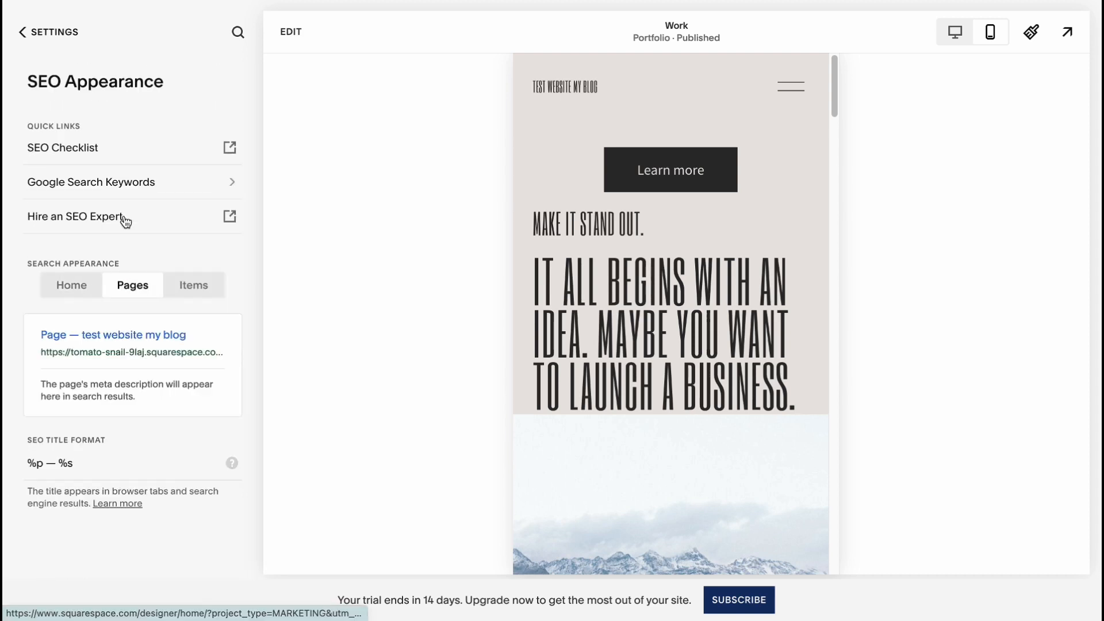
click(201, 296)
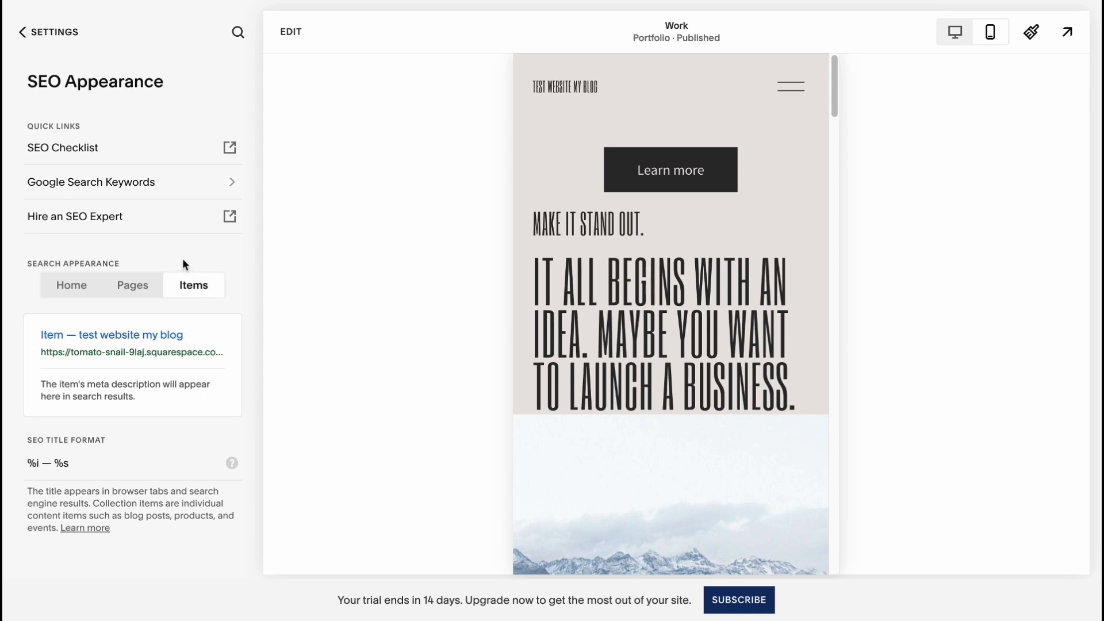
click(20, 33)
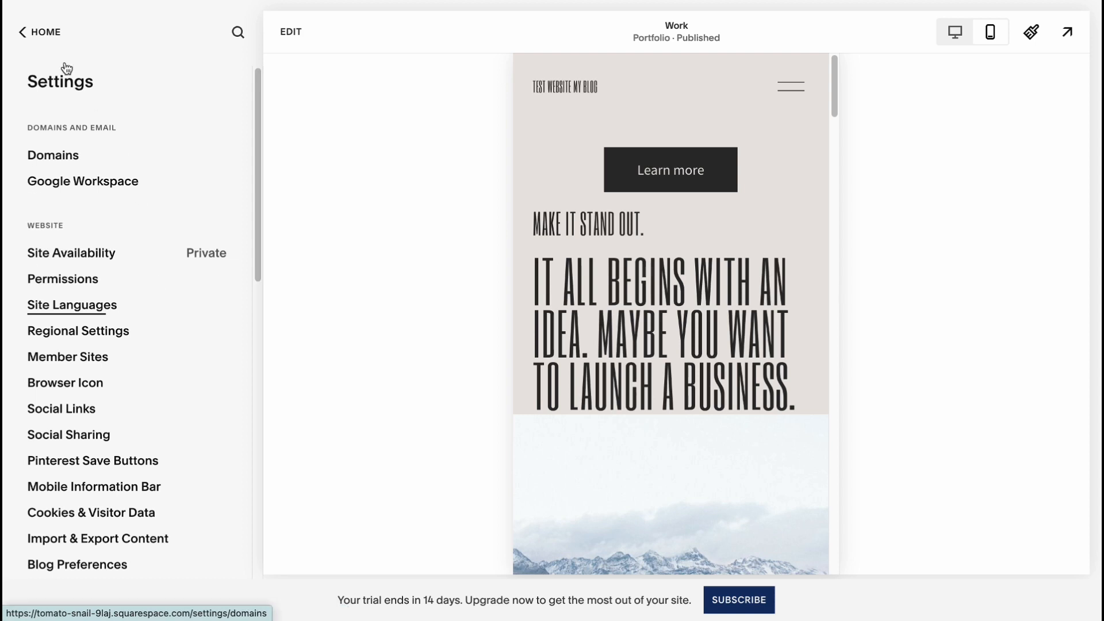
click(33, 34)
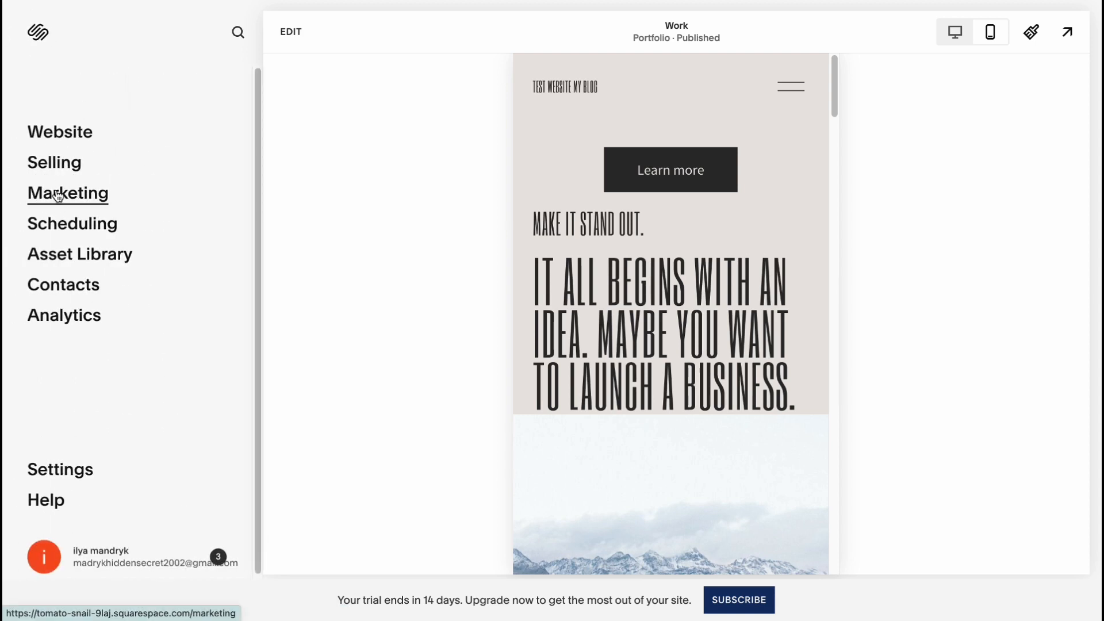
Step: Look through the Marketing section and its Marketing Settings, and return to the home overview
click(69, 191)
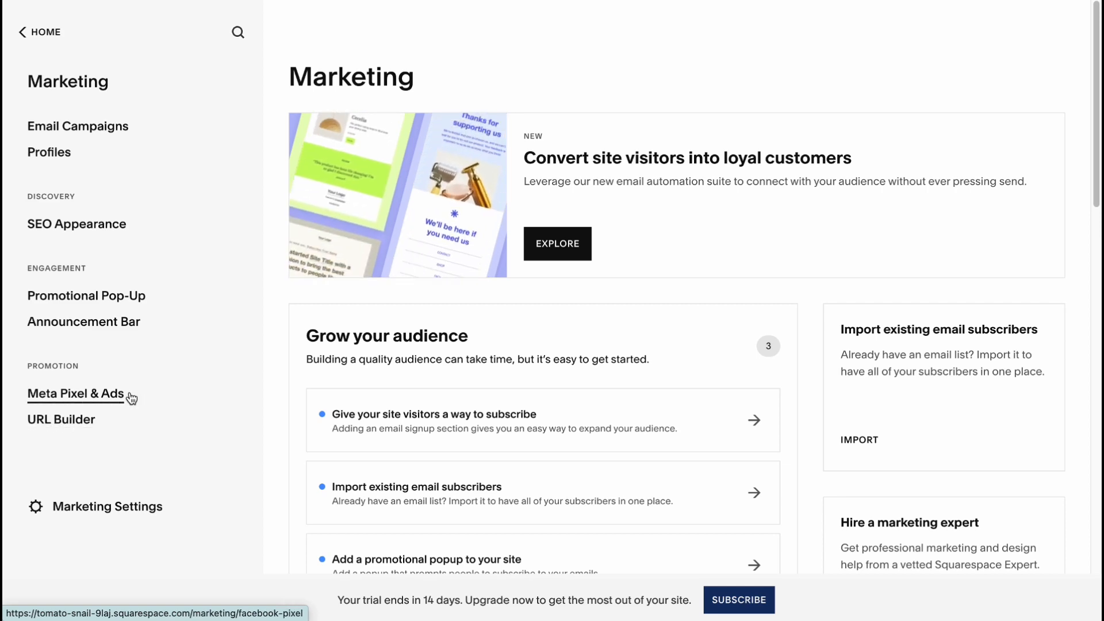
click(69, 515)
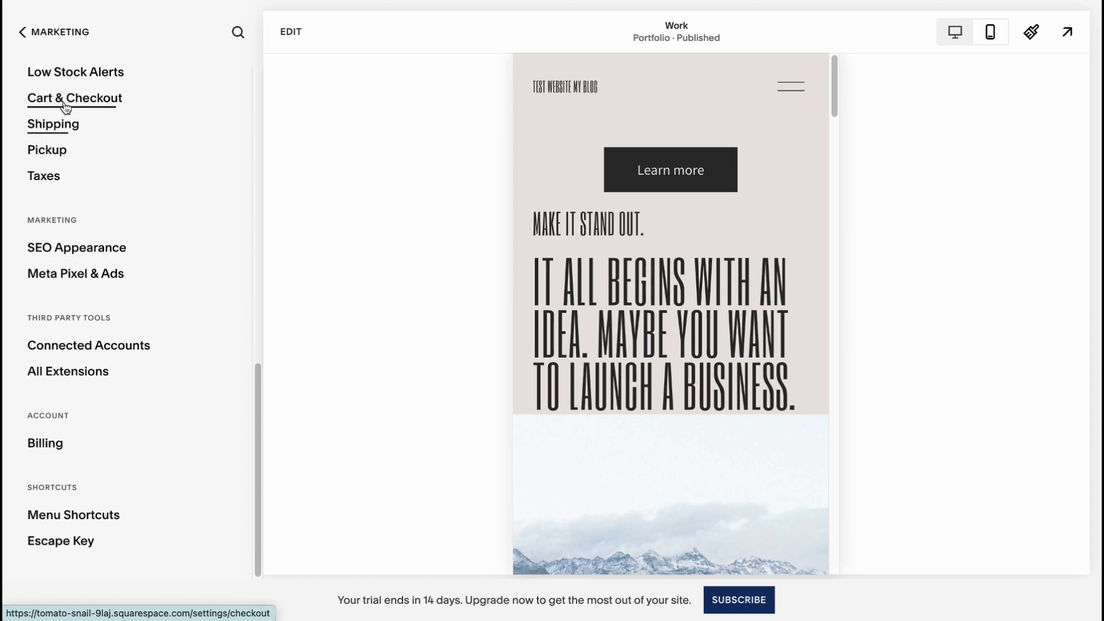
click(70, 38)
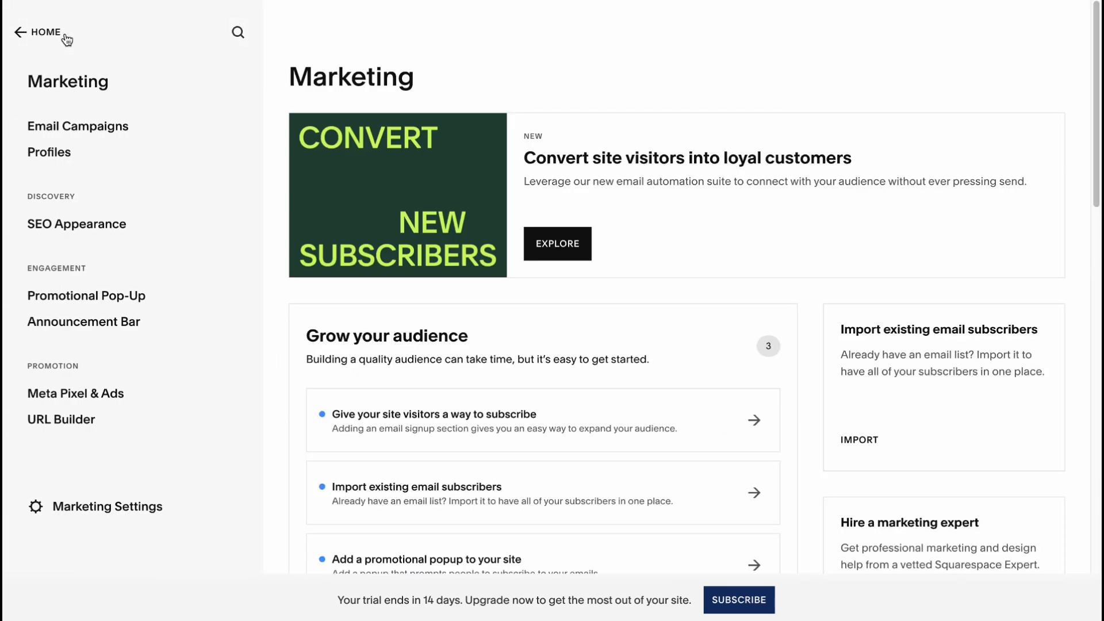
click(69, 38)
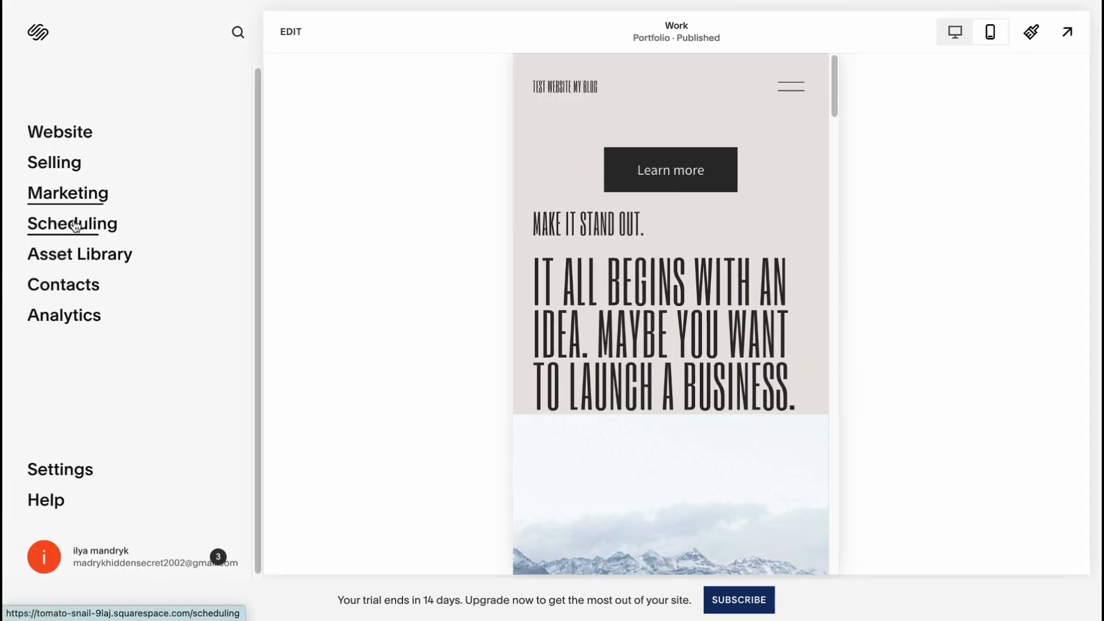
Step: Open Scheduling, go through its page setup as far as the first appointment type, and close the setup
click(75, 222)
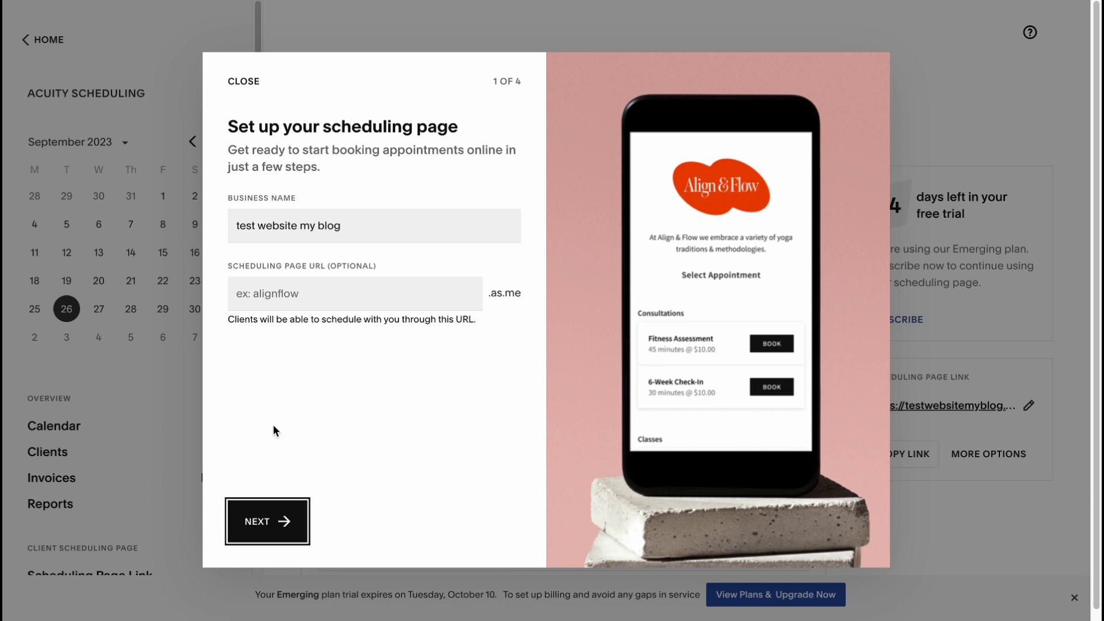
click(268, 523)
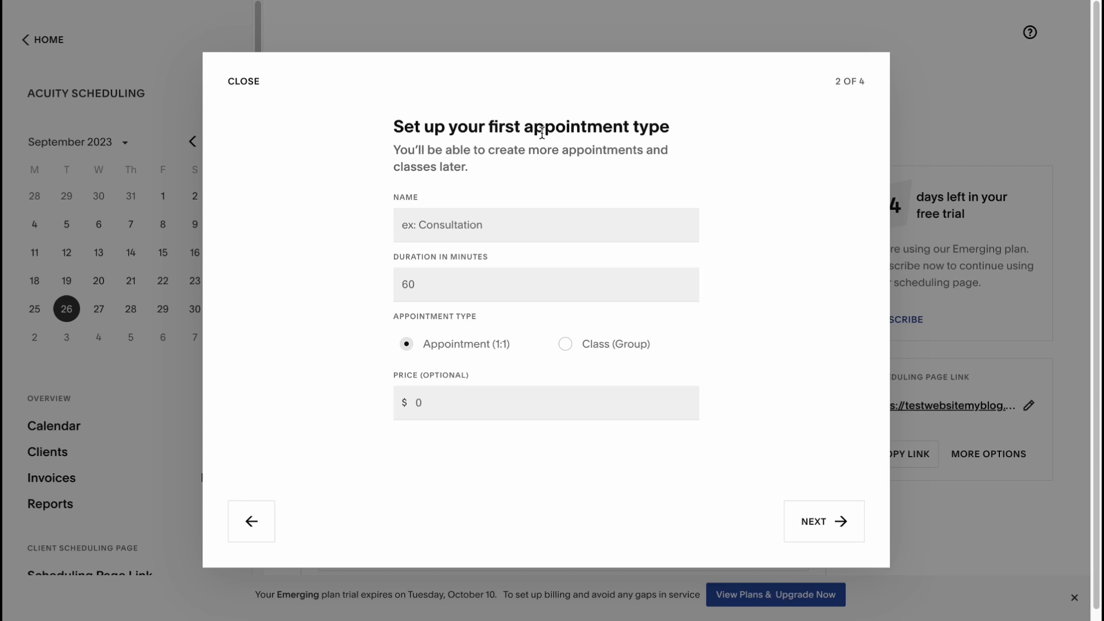
click(846, 522)
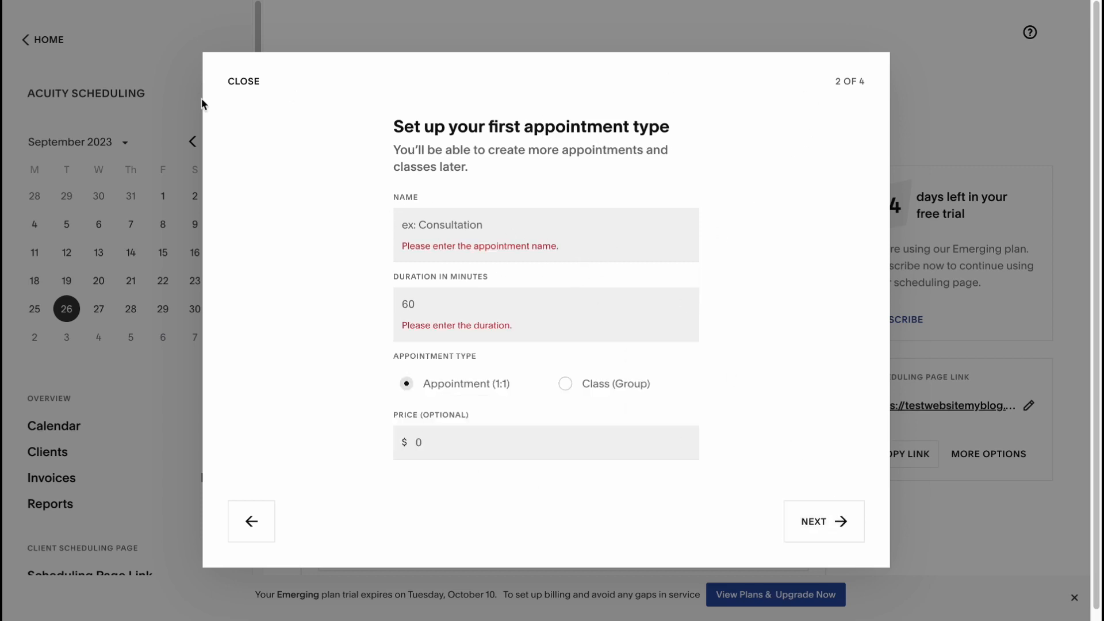
click(259, 90)
Step: View the client list in Acuity Scheduling and return to the home overview
click(69, 430)
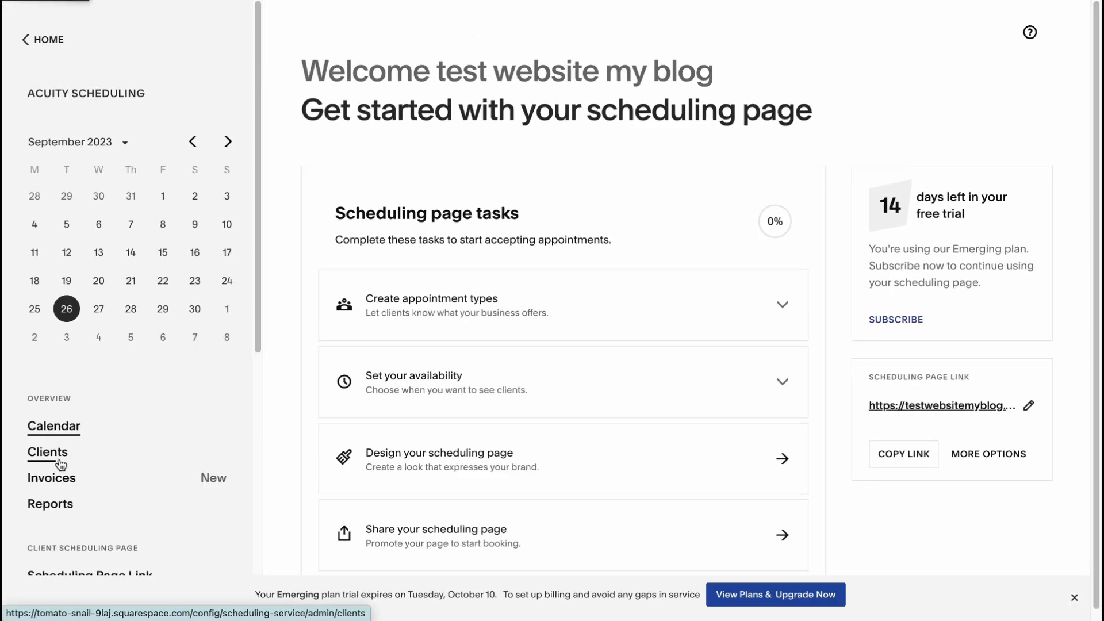
click(60, 463)
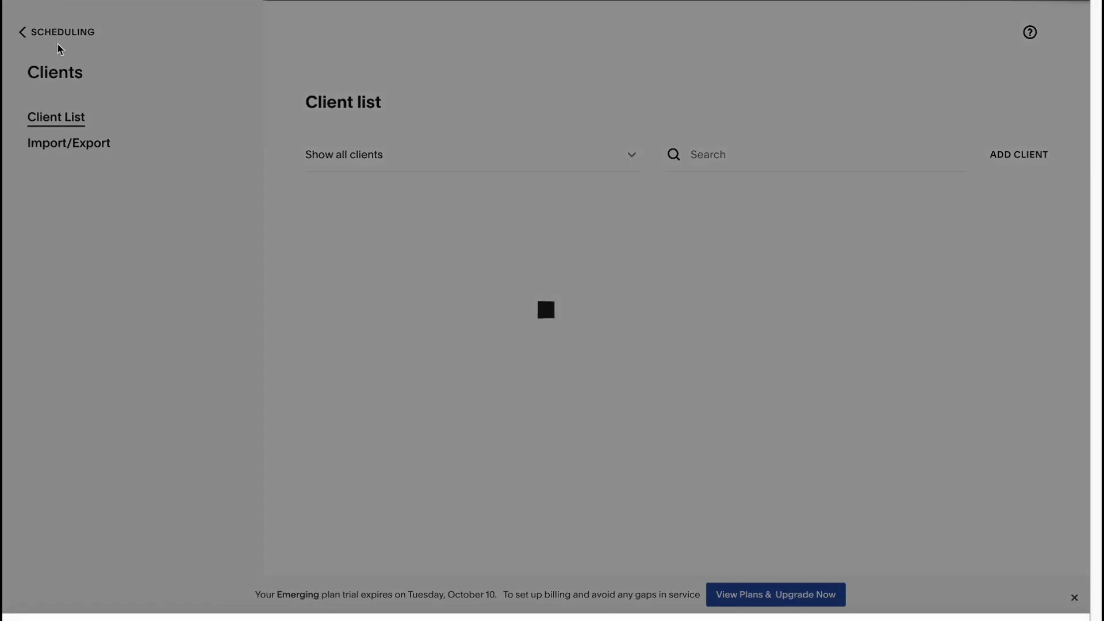
click(25, 34)
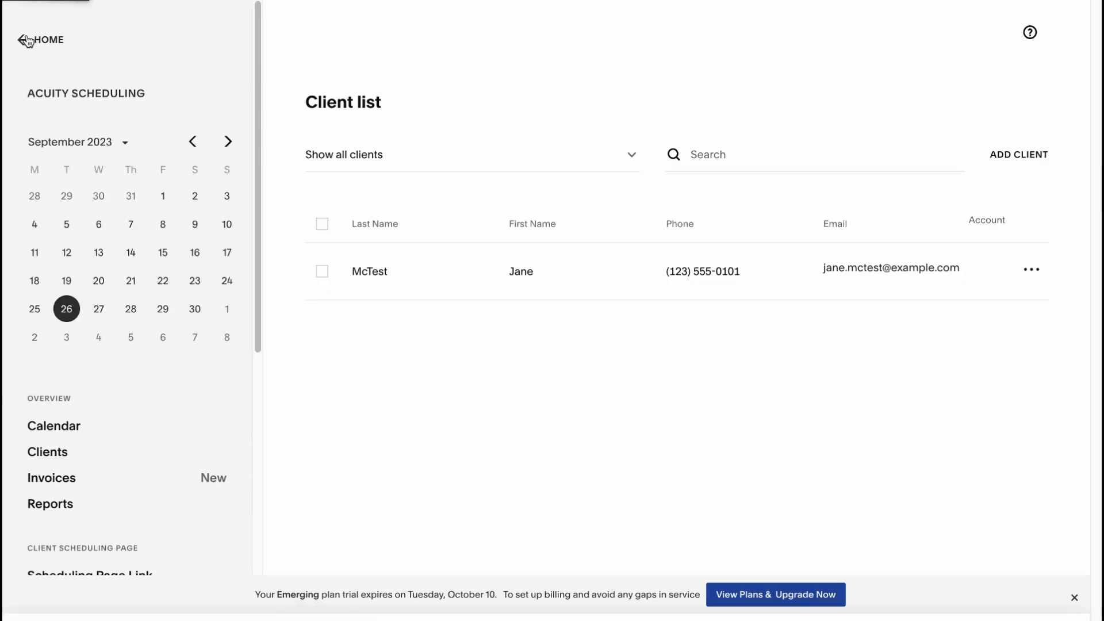
click(27, 40)
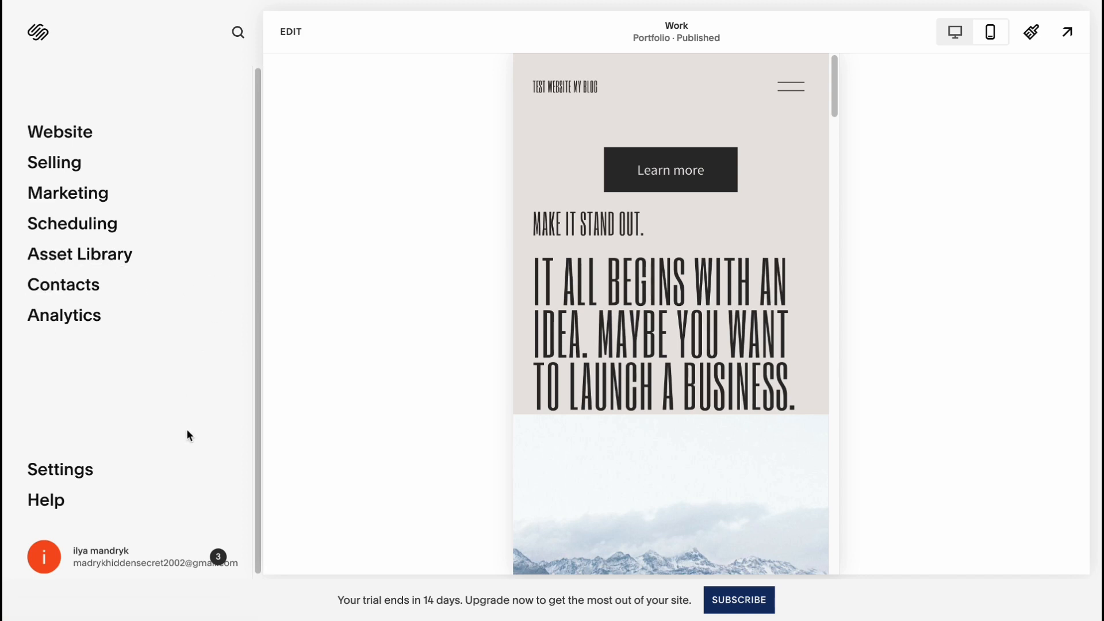
Step: Open Analytics and view the Sales, Traffic and Geography reports and the commerce reports from Sales by Product to Abandoned Cart
click(84, 328)
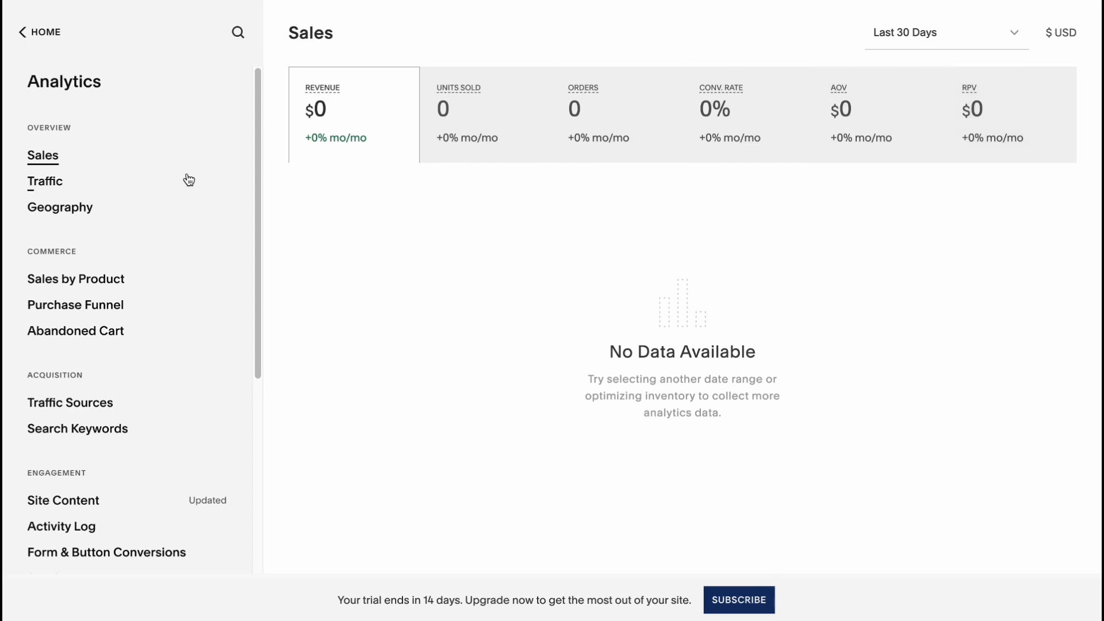
click(62, 184)
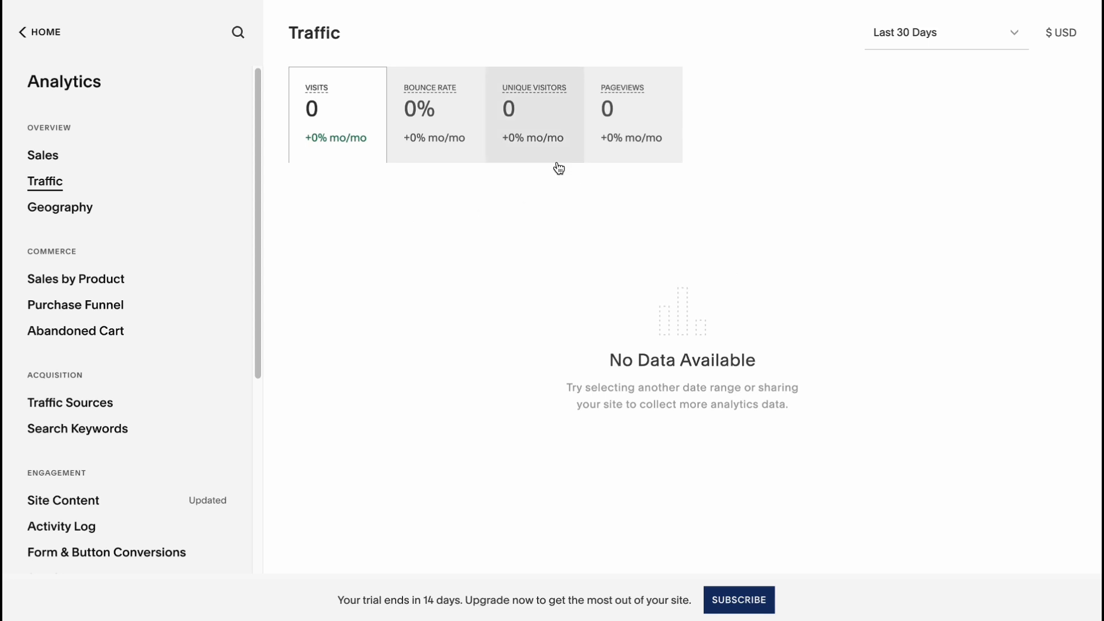
click(84, 208)
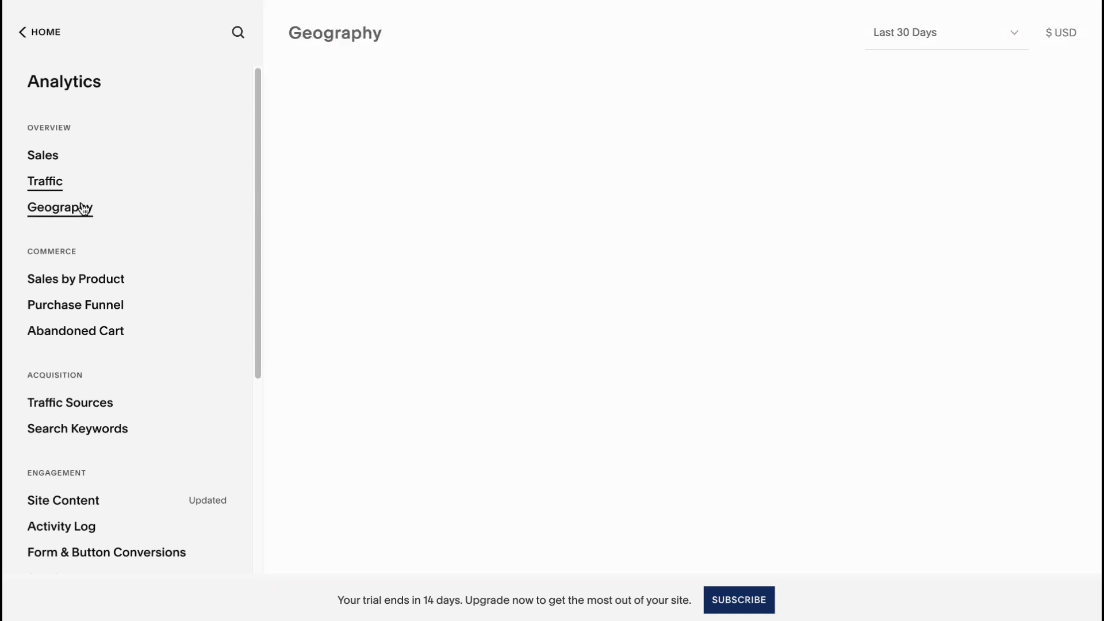
click(104, 287)
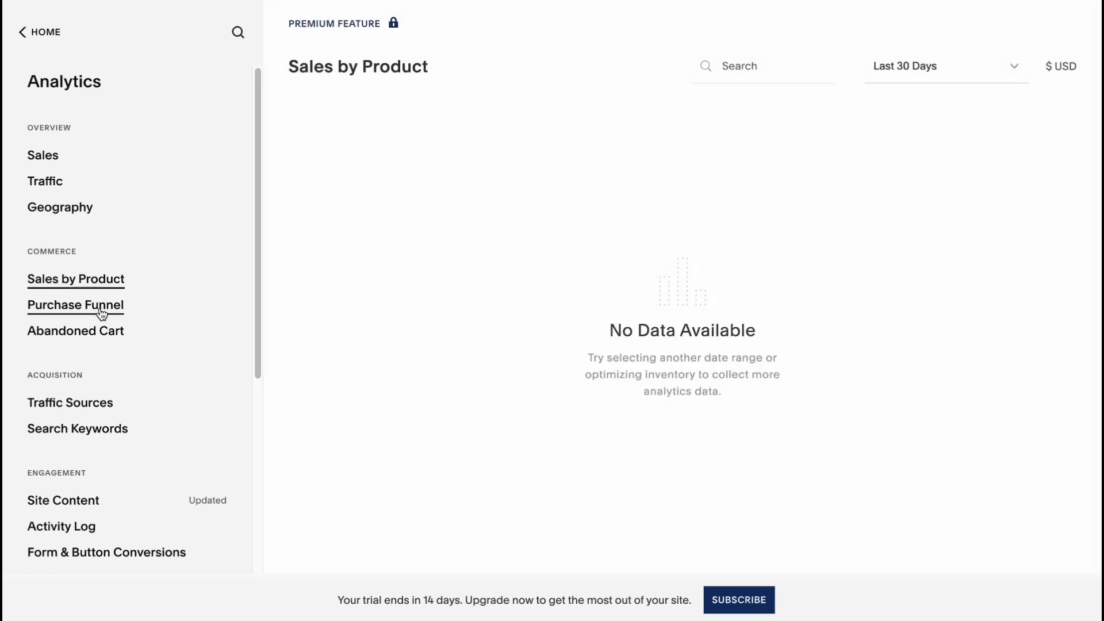
click(102, 312)
click(104, 344)
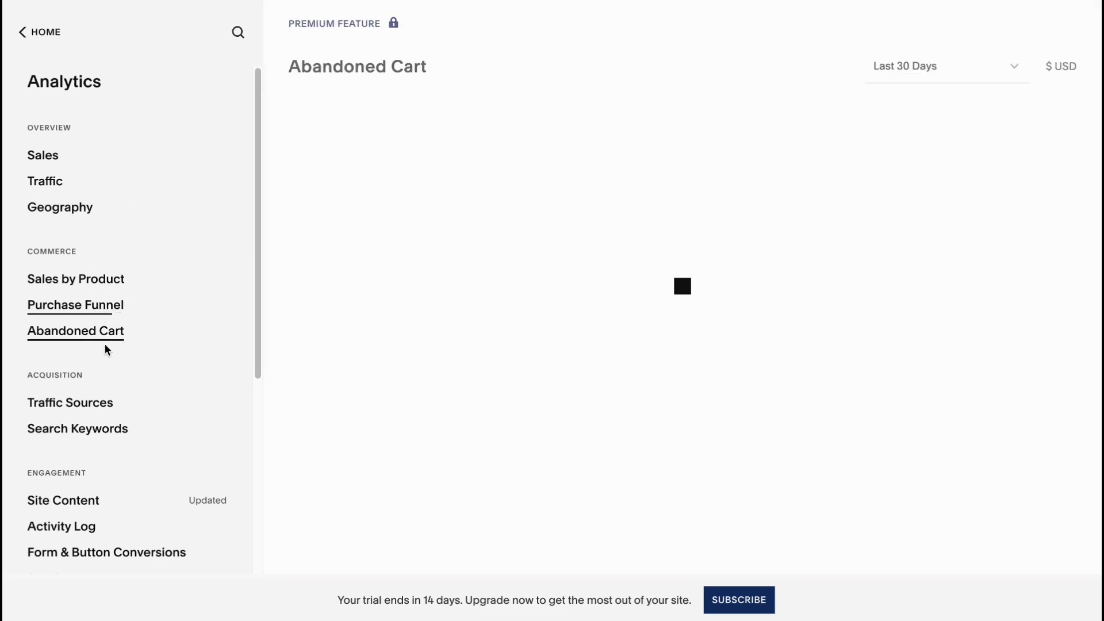
Step: View the Traffic Sources and Site Content reports in Analytics
click(104, 403)
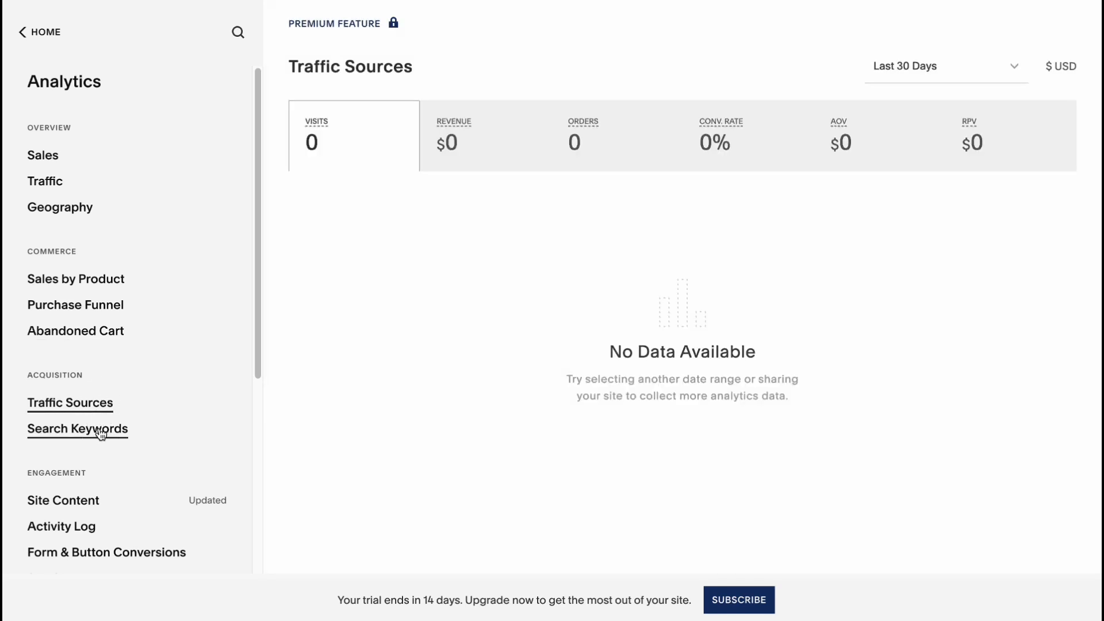
scroll(99, 432, down, 2)
scroll(88, 406, down, 2)
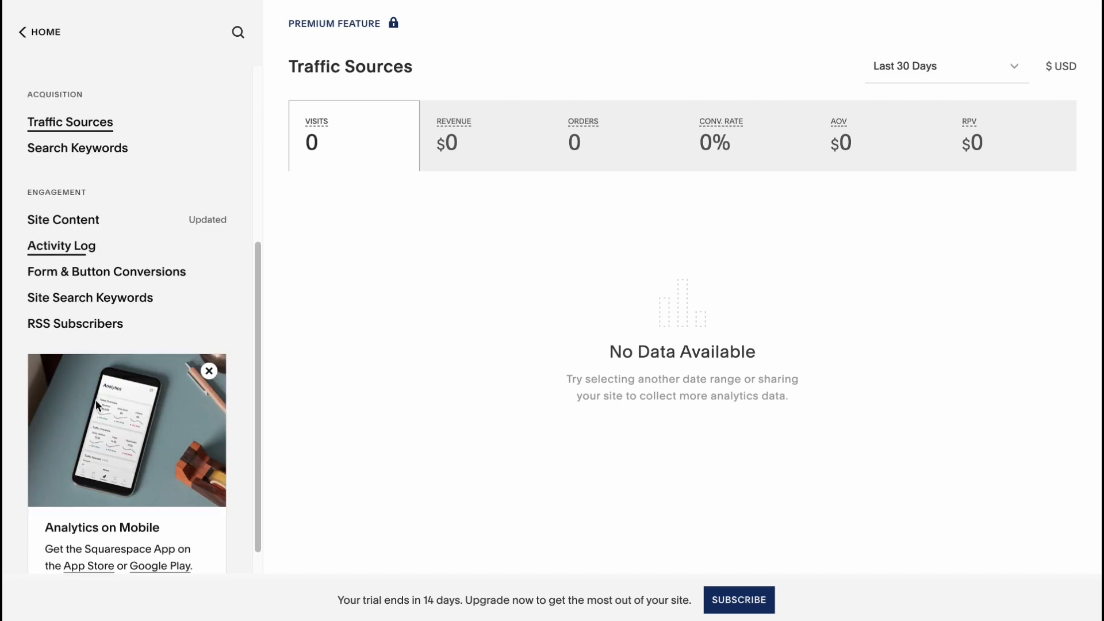
click(66, 221)
scroll(98, 383, down, 1)
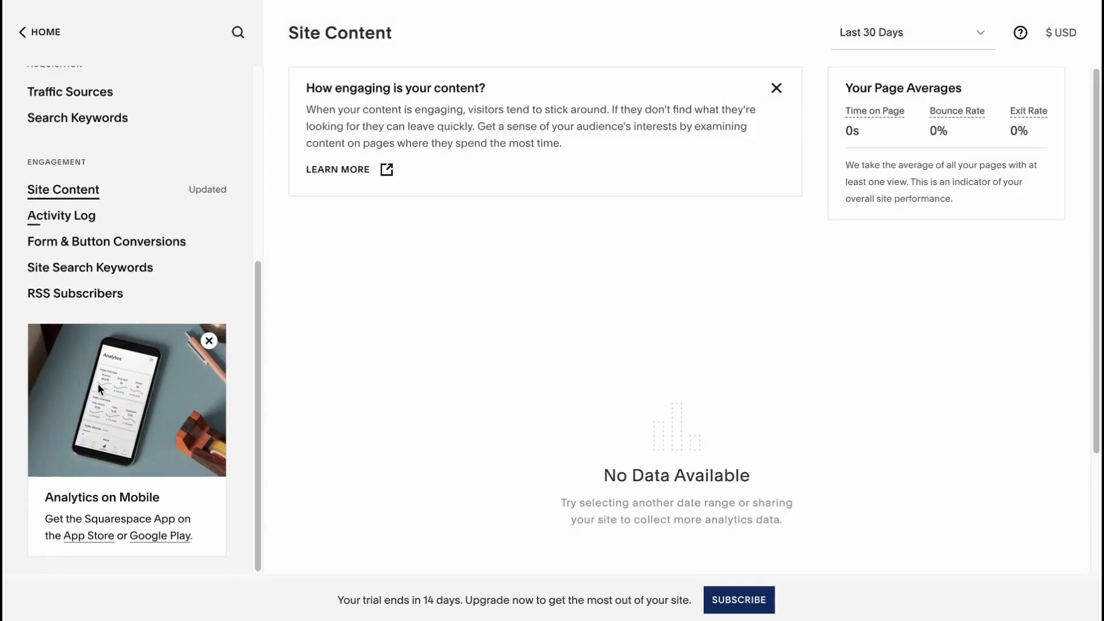
Step: Return to the home overview and switch the Work page preview to desktop view
click(45, 32)
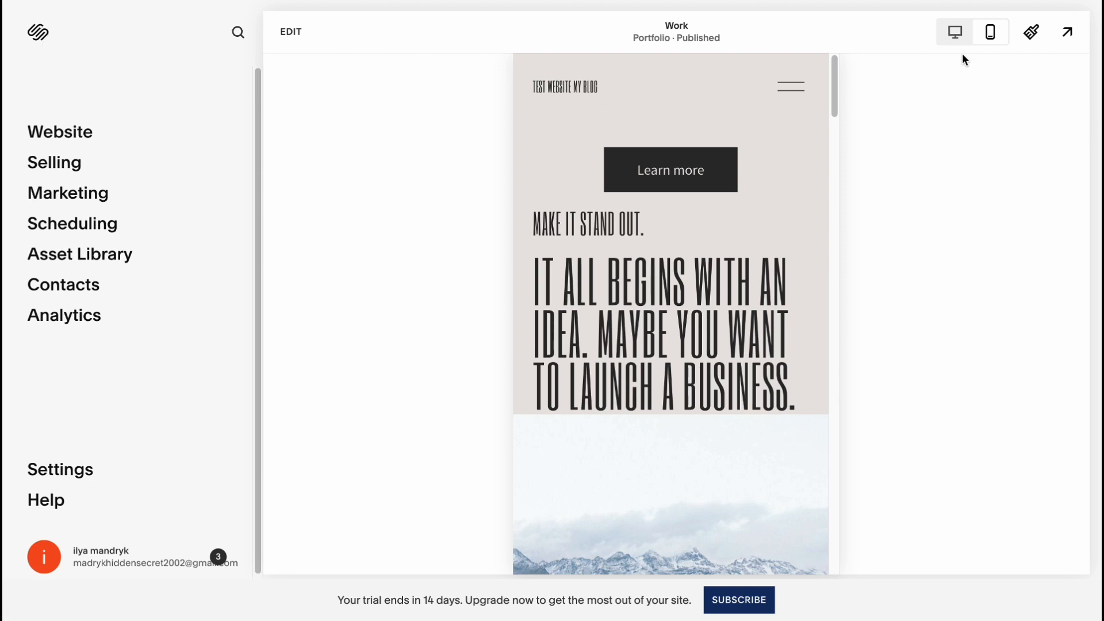
click(956, 33)
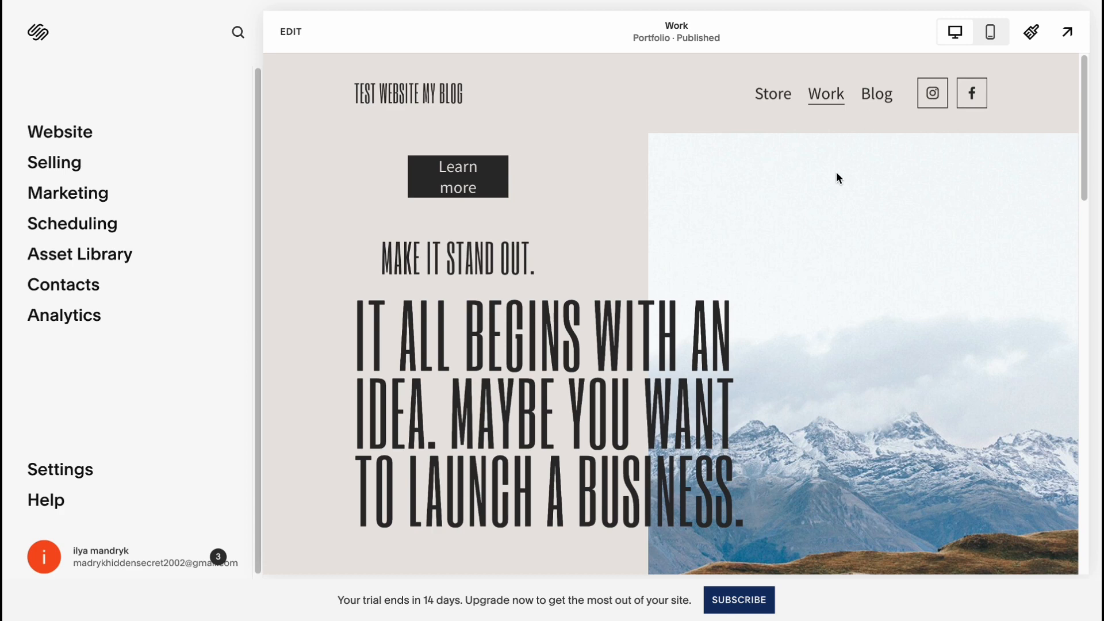
Step: Open the subscription plans and look over the plan options with annual billing
click(739, 599)
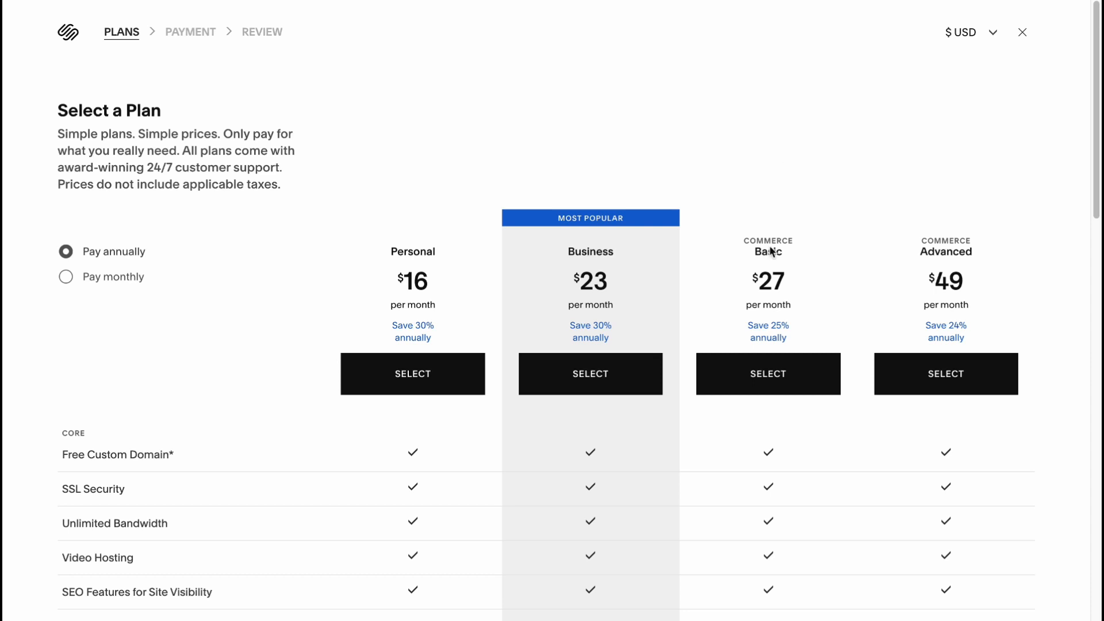
drag(744, 241, 794, 248)
drag(390, 253, 436, 251)
scroll(503, 282, down, 1)
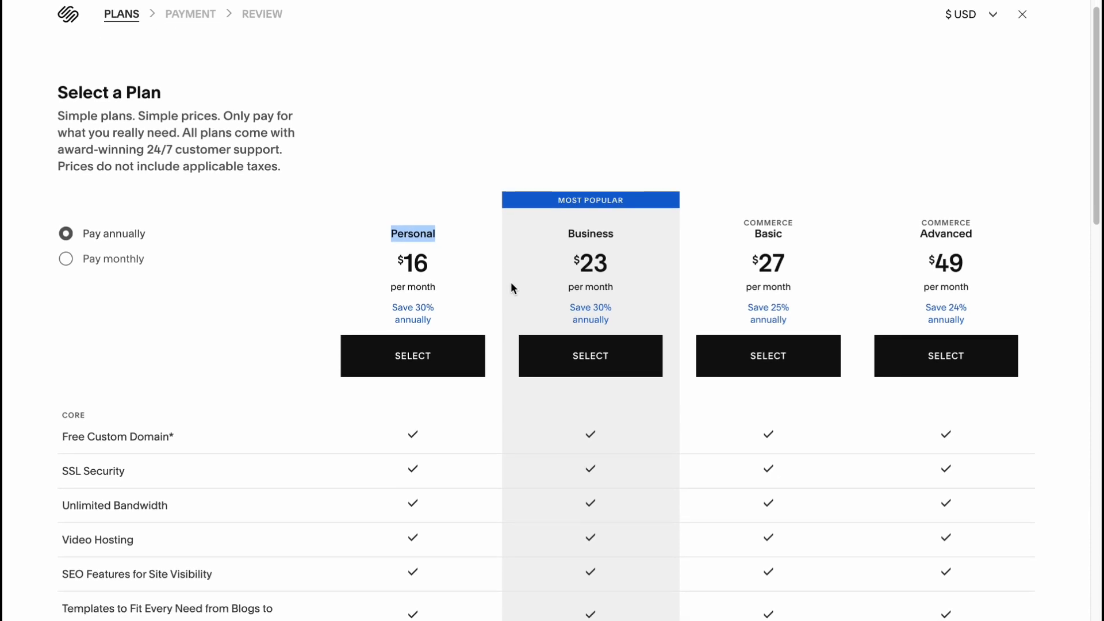
Step: Switch the plans to monthly billing and compare the Personal, Business, Basic and Advanced prices
click(137, 260)
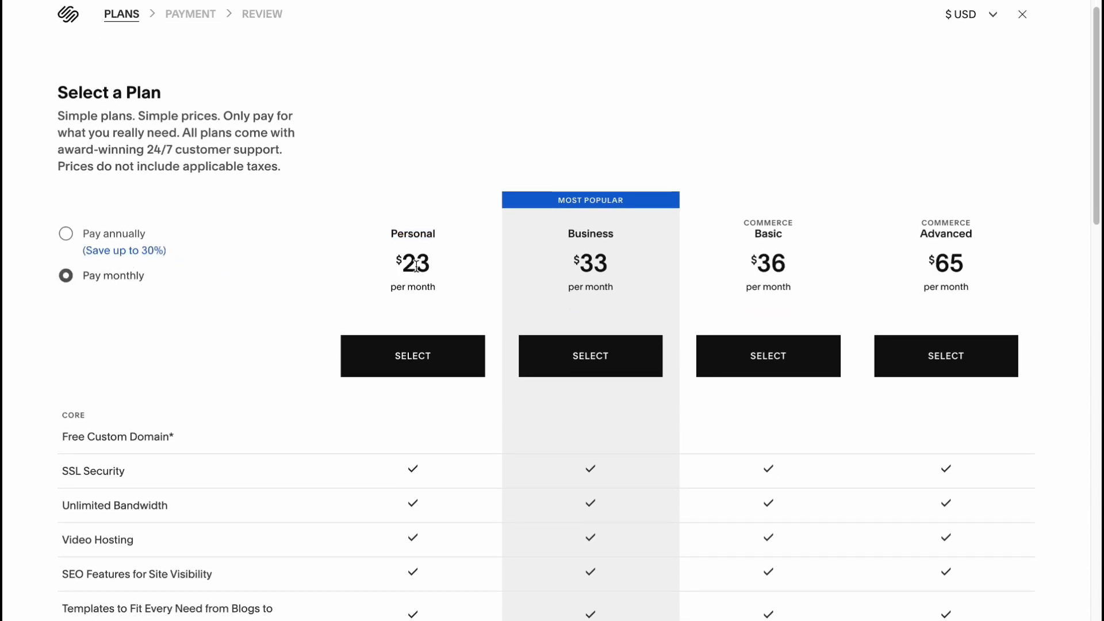
drag(395, 264, 451, 264)
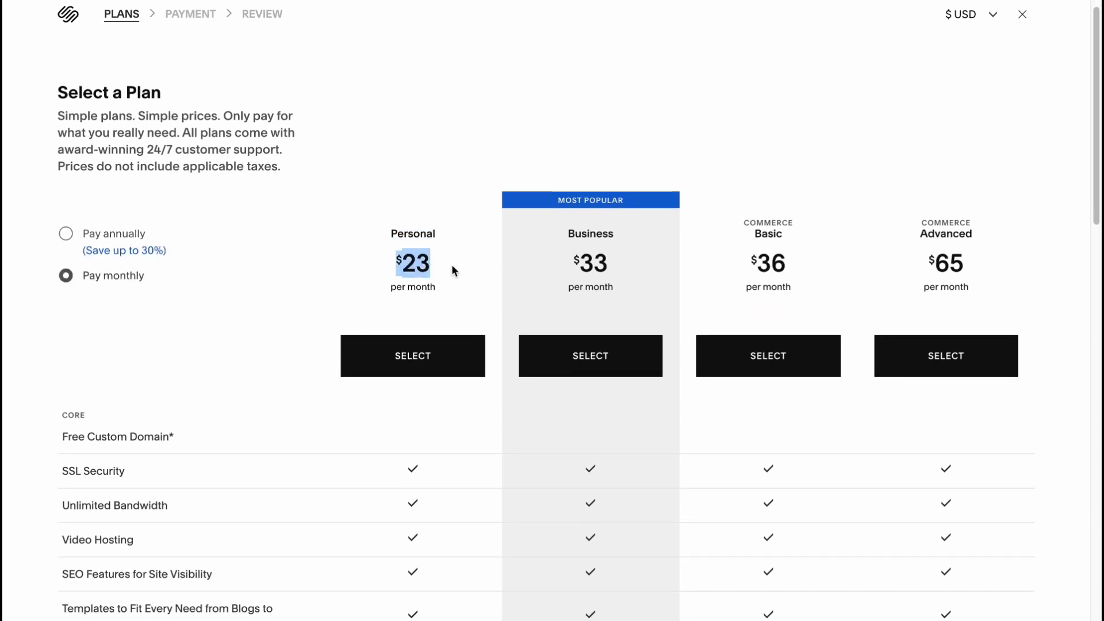
click(534, 138)
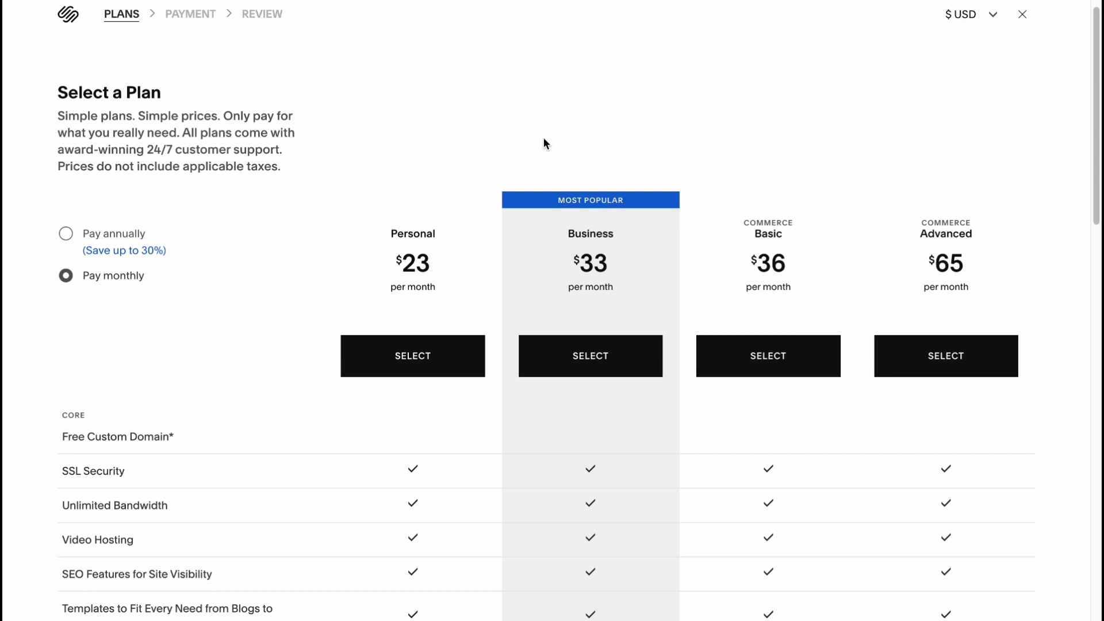
scroll(552, 138, down, 2)
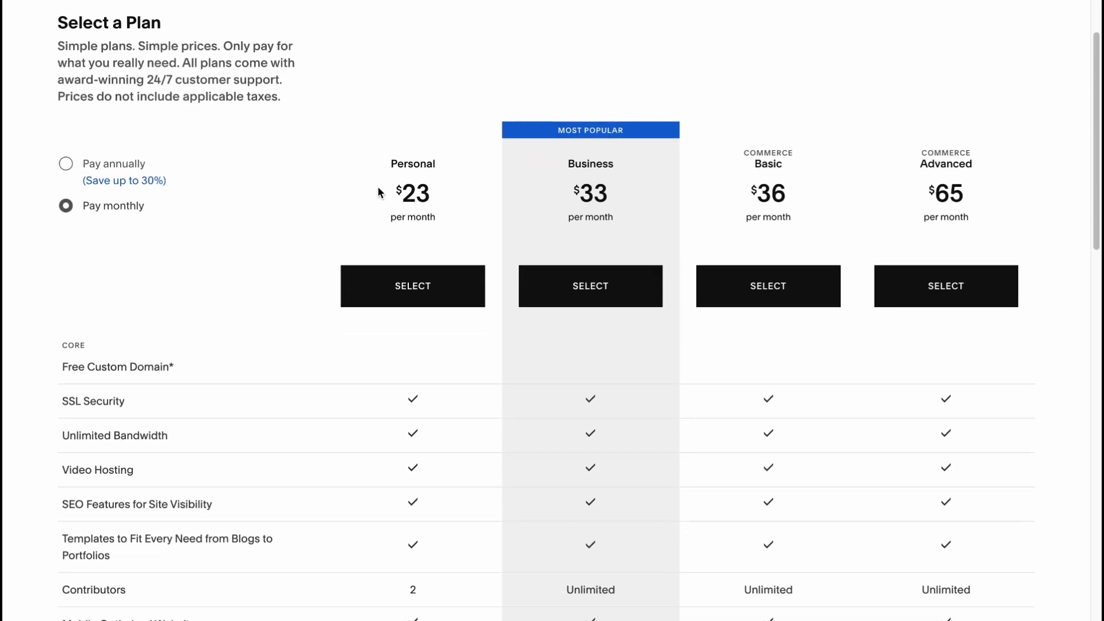
drag(380, 190, 461, 196)
drag(572, 192, 635, 192)
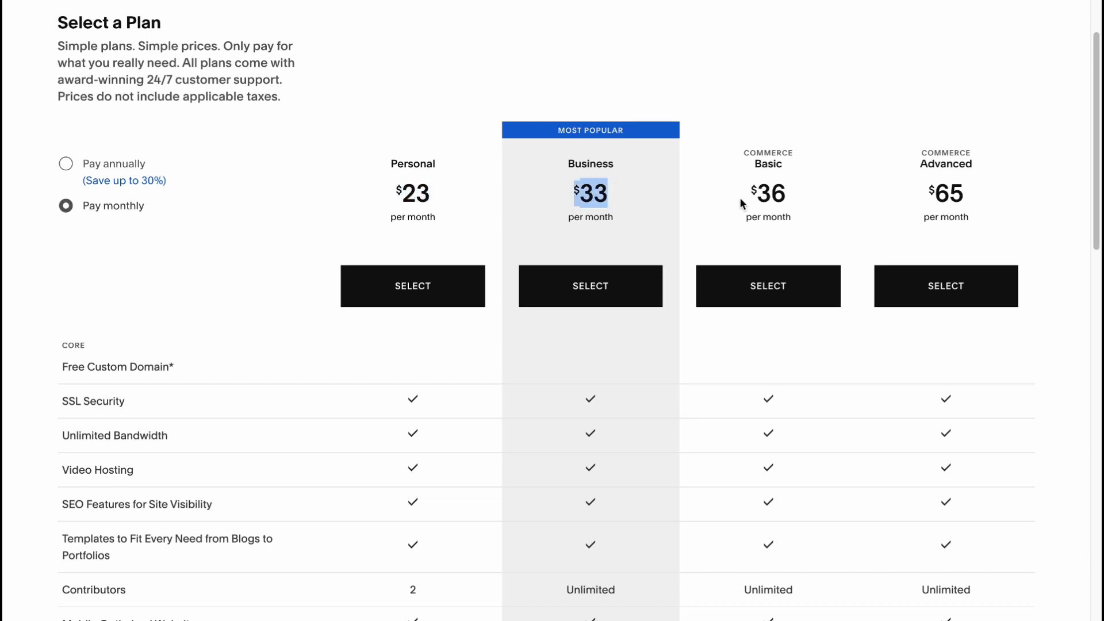
drag(741, 200, 847, 196)
drag(929, 189, 1025, 185)
Step: Examine which core and commerce features each subscription plan includes
scroll(694, 271, down, 3)
scroll(651, 277, down, 6)
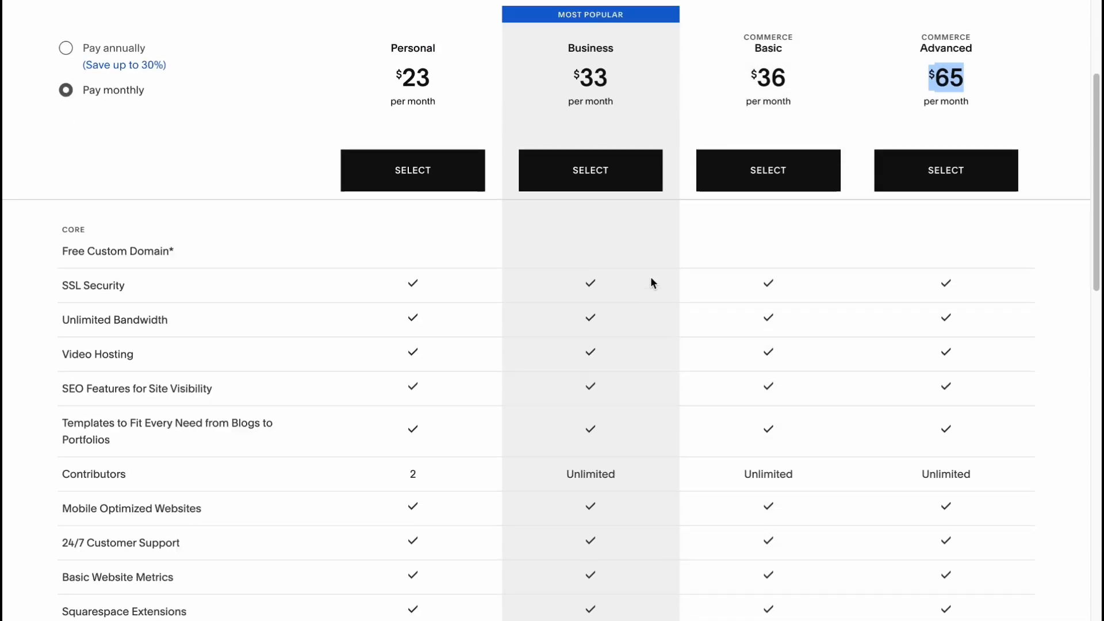
scroll(610, 312, down, 3)
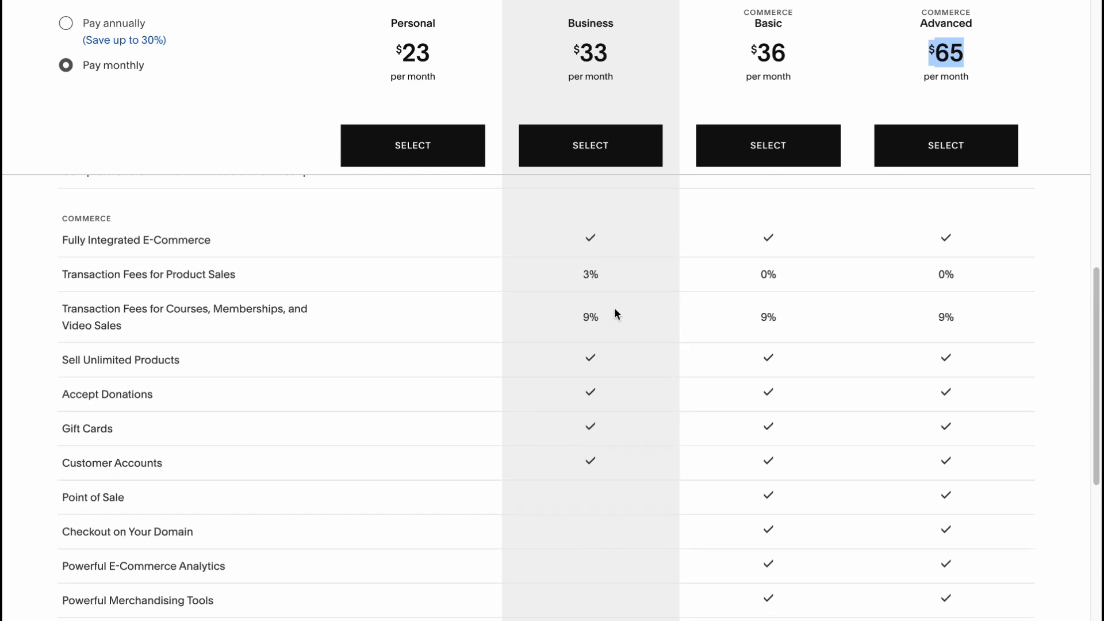
scroll(613, 313, up, 12)
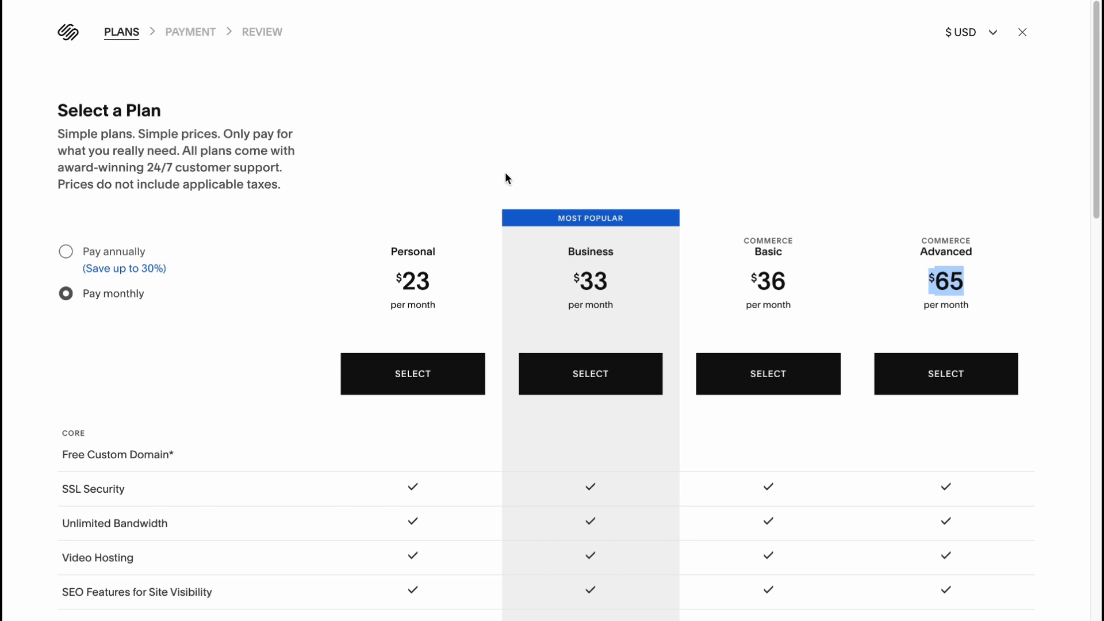
scroll(382, 184, down, 10)
scroll(320, 66, up, 10)
Step: Set the plan billing back to annual payment and review the plans' commerce and marketing features
click(66, 252)
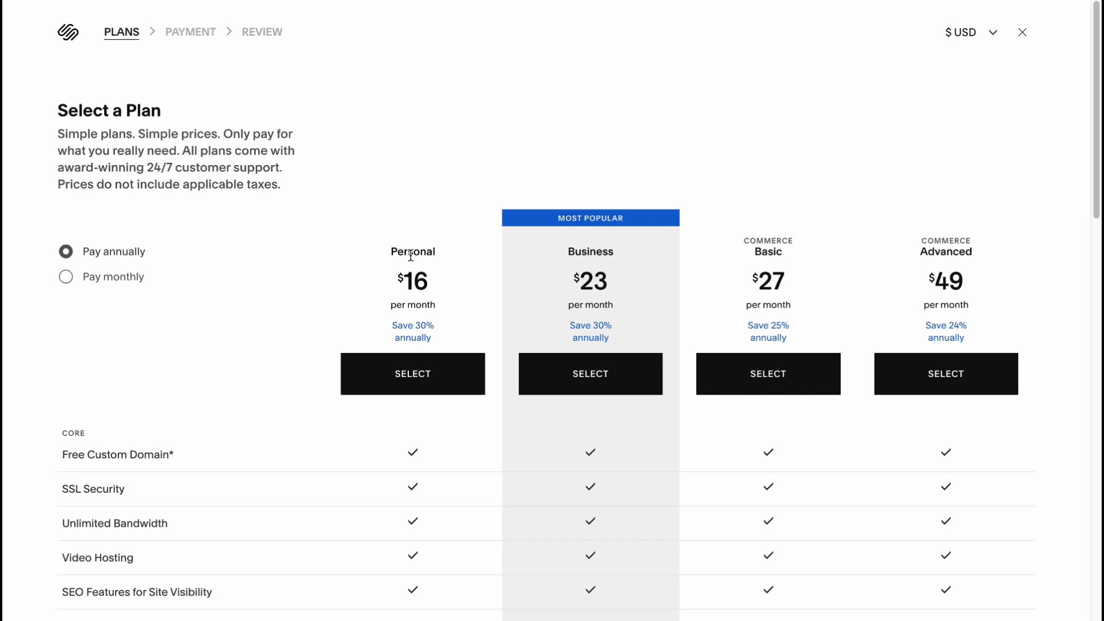
scroll(411, 255, down, 15)
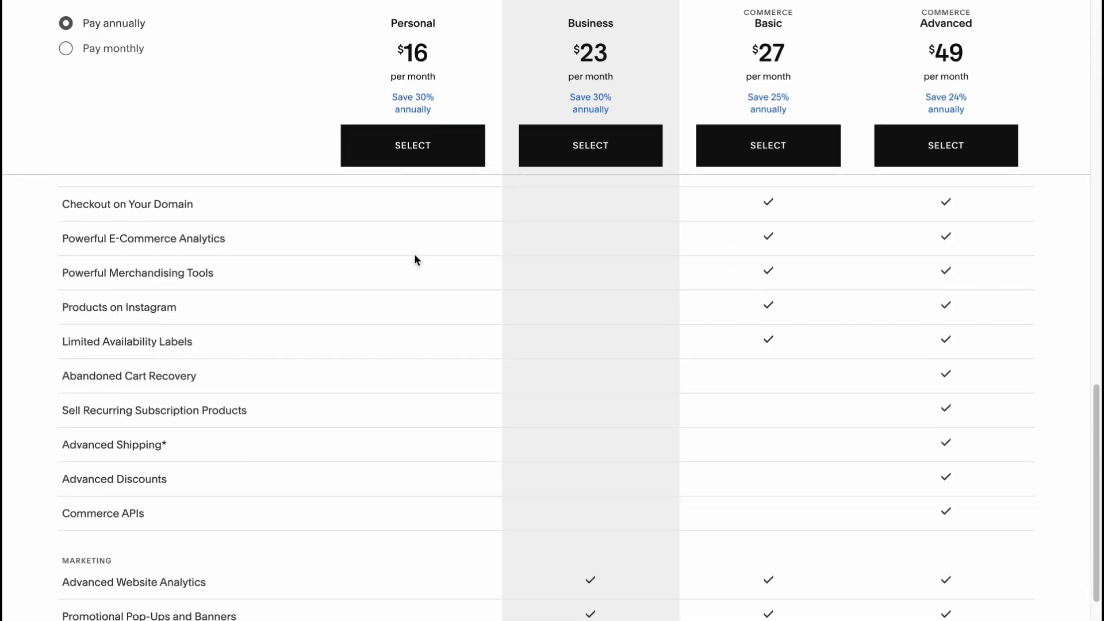
scroll(415, 257, down, 2)
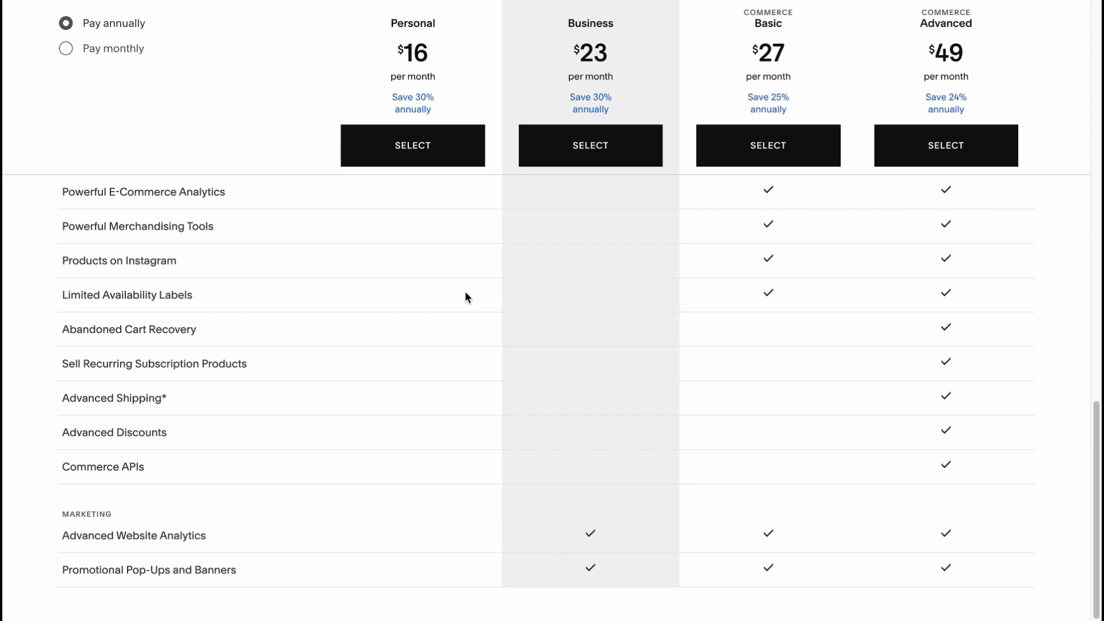
scroll(692, 384, up, 20)
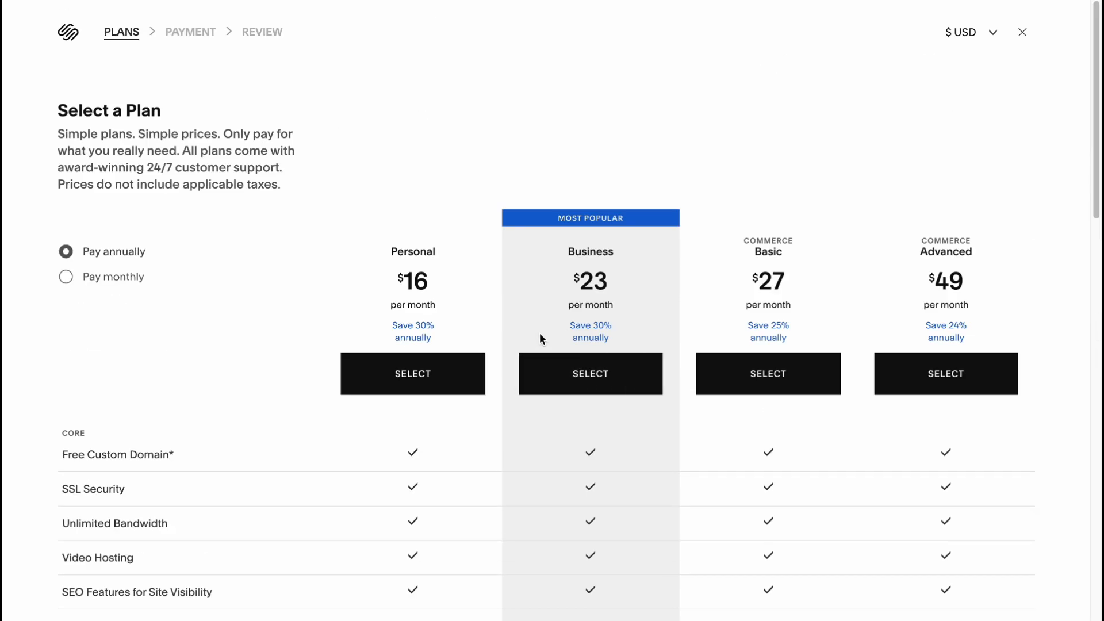